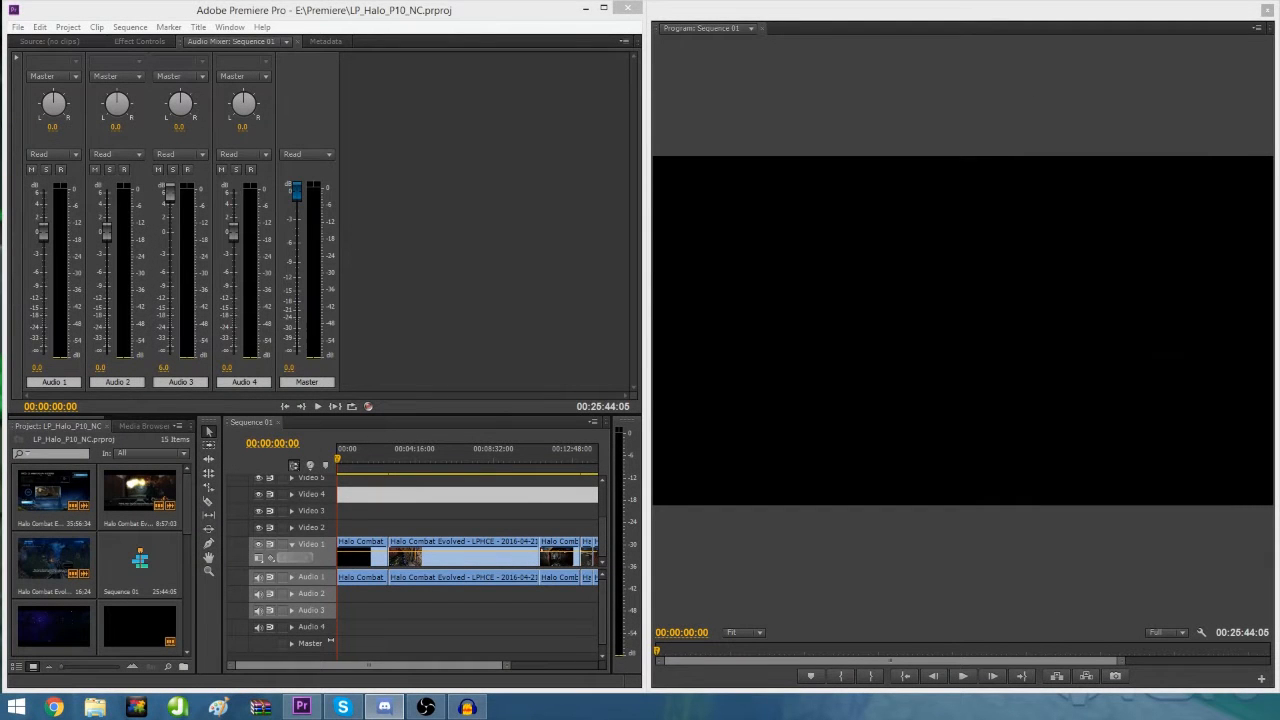
Step: Scrub the sequence to 00:06:13:09 and view the 35:56:34 Halo Combat Evolved clip in the source monitor
left_click(500, 18)
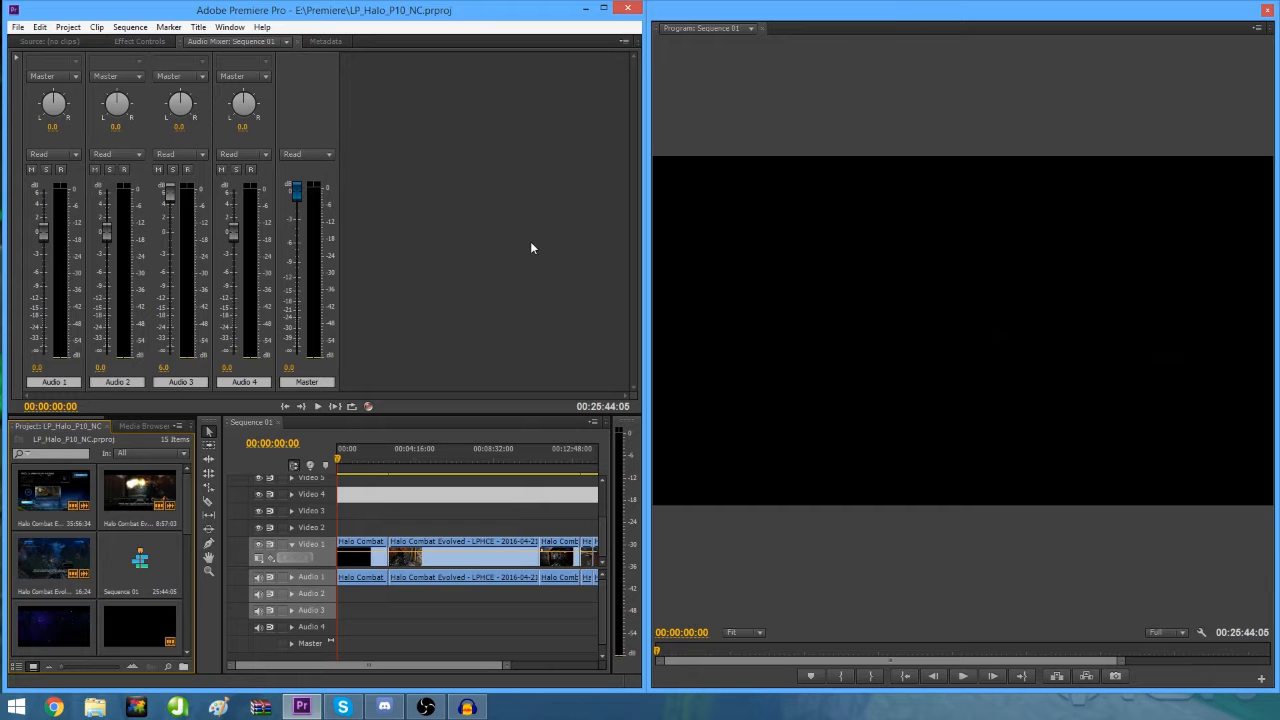
left_click_drag(362, 458, 450, 490)
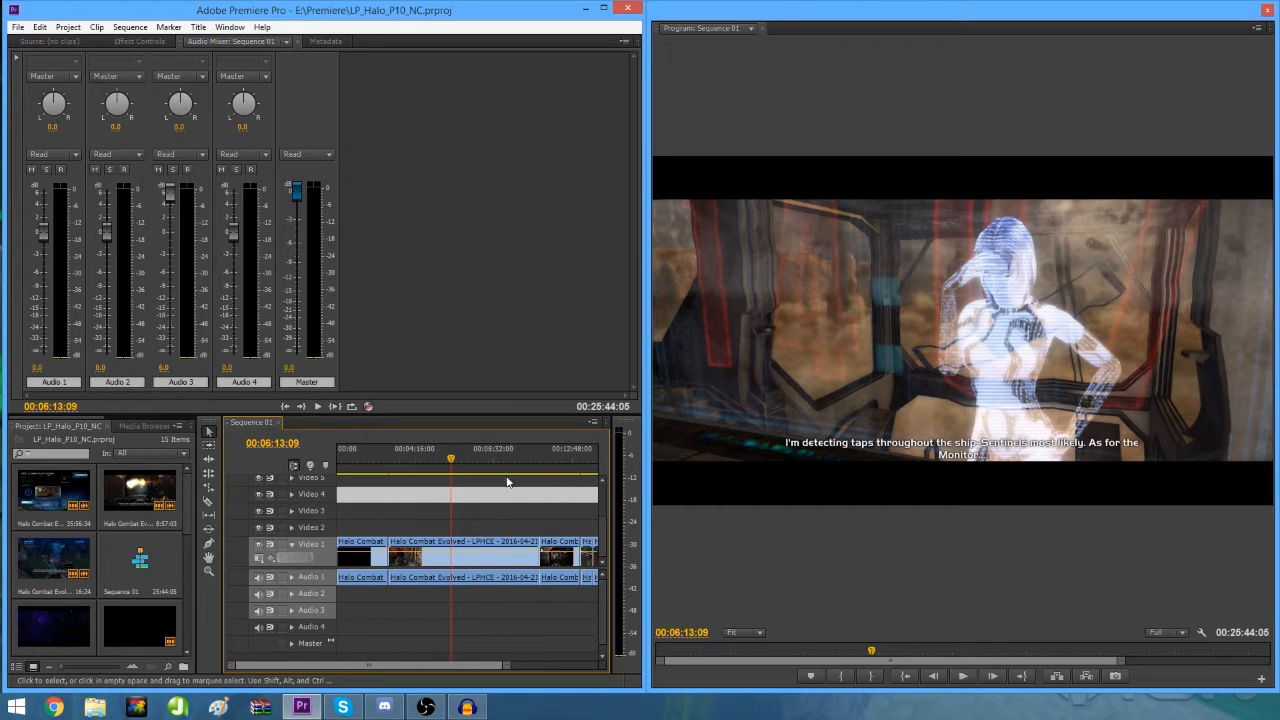
double_click(49, 502)
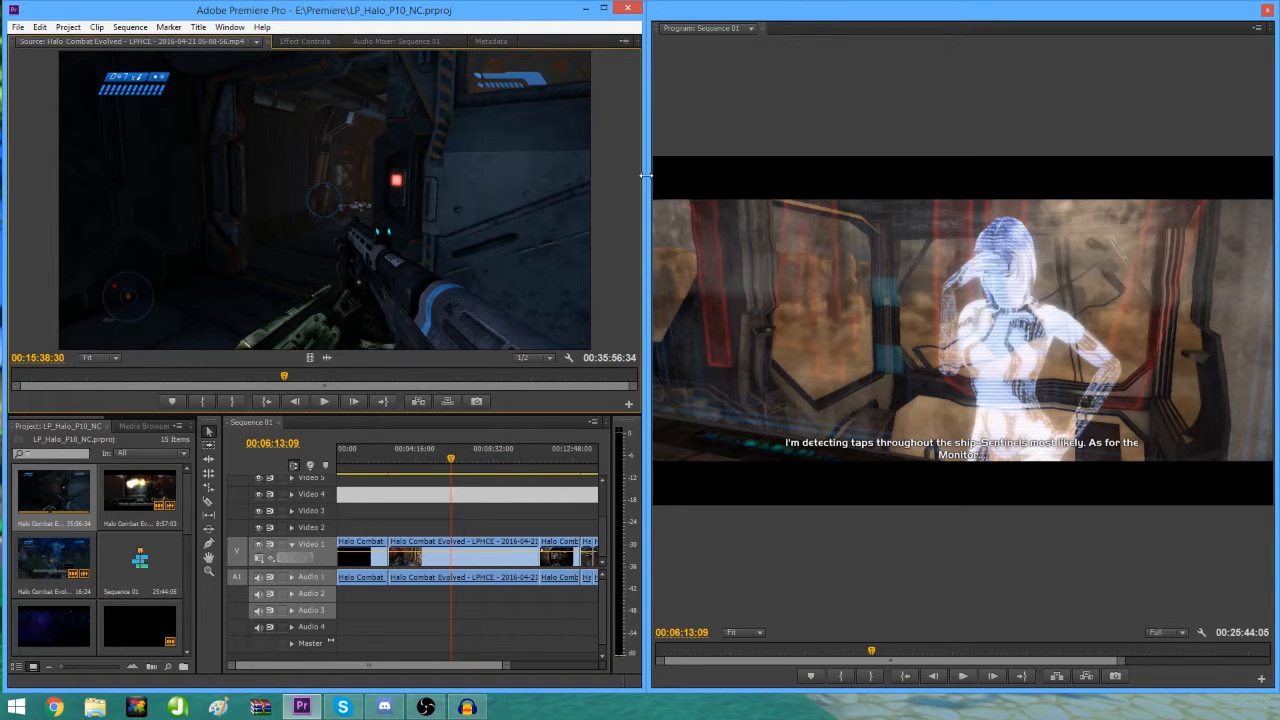
Step: Import halo 10 dex.mp3 into the project from the LP folder tree on DATADRIVE1 (E:)
left_click(18, 27)
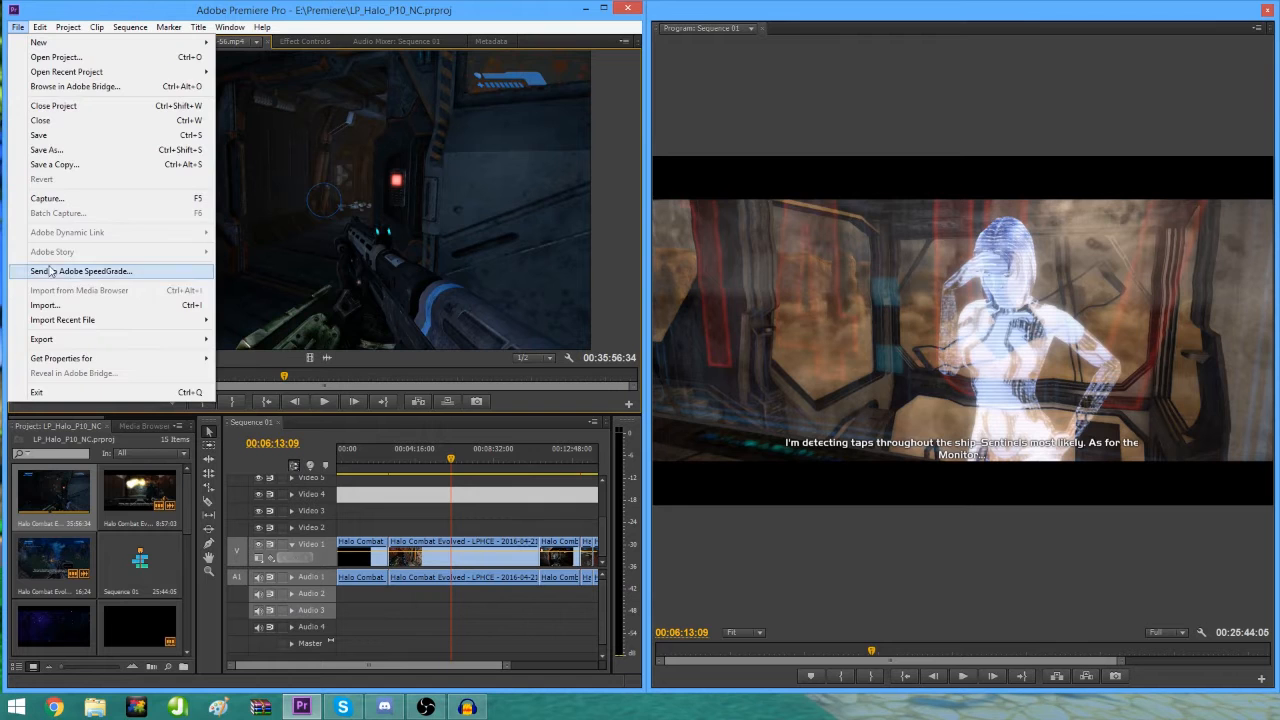
left_click(87, 306)
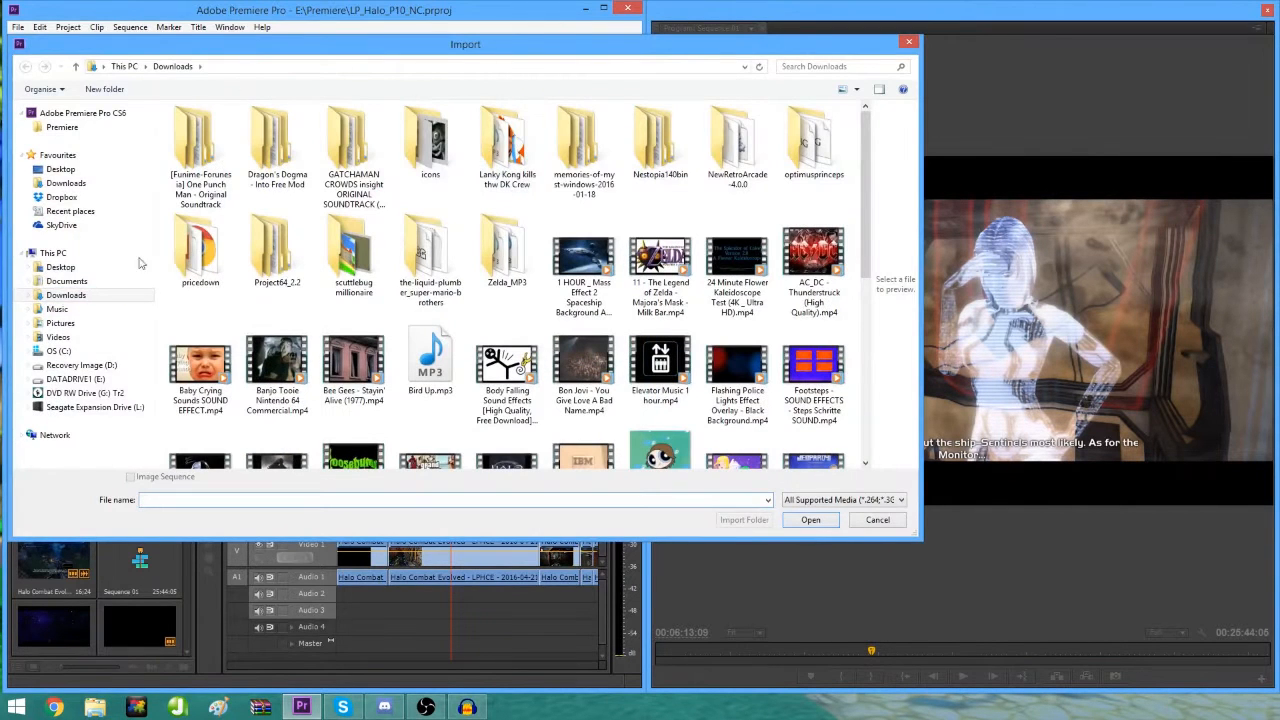
left_click(90, 379)
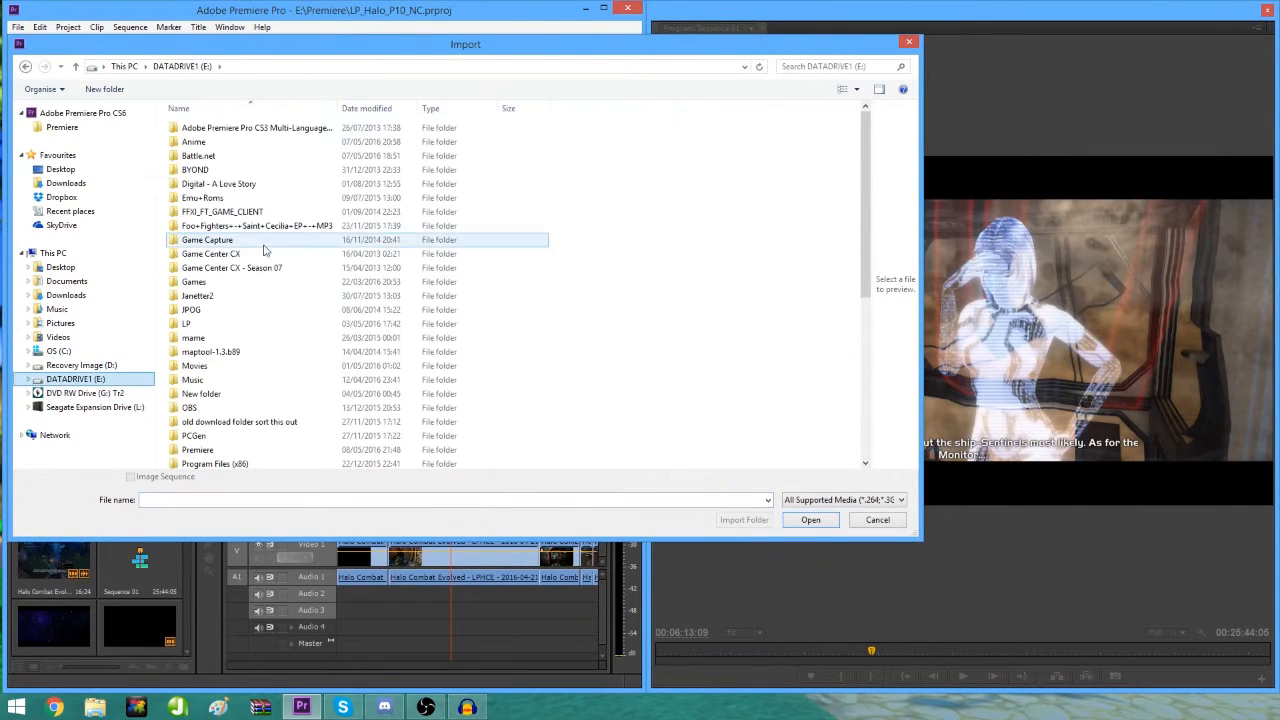
double_click(230, 333)
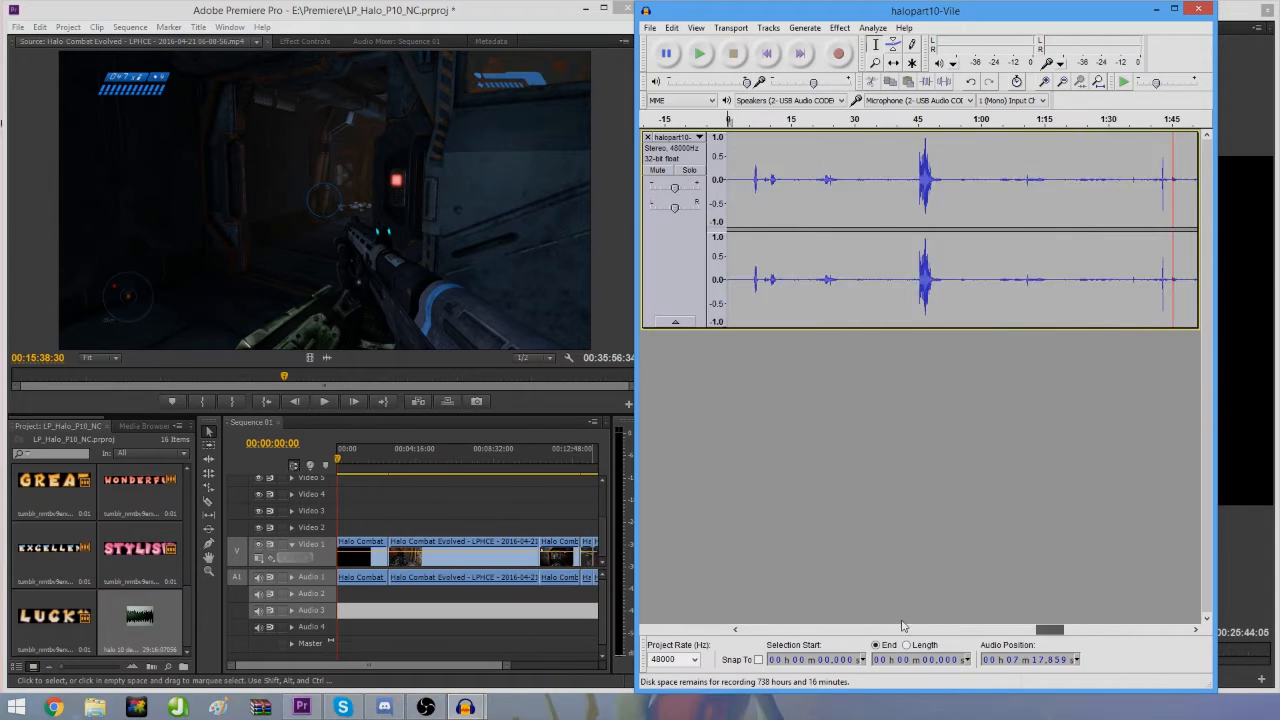
Step: In Audacity, capture a Noise Removal profile from the silent stretch between about 1:19.4 and 1:25.9 of the halopart10-Vile track
left_click_drag(903, 629, 677, 630)
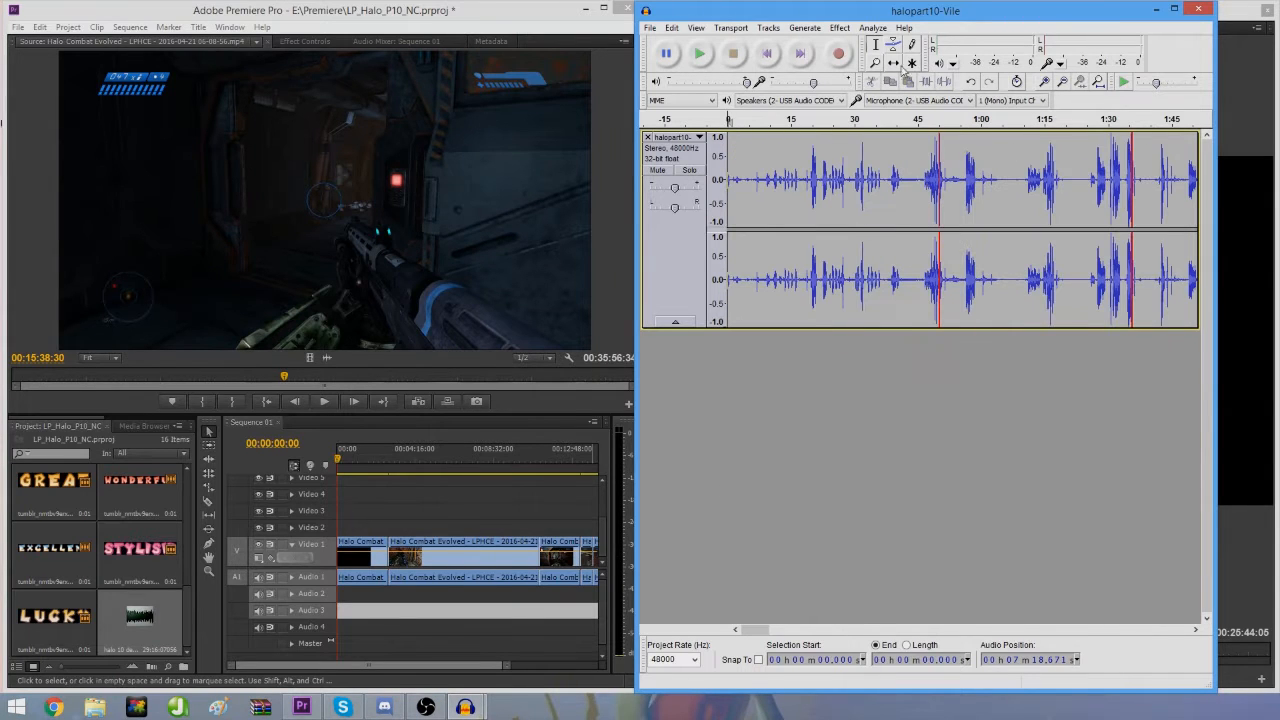
left_click(1046, 81)
left_click(1046, 81)
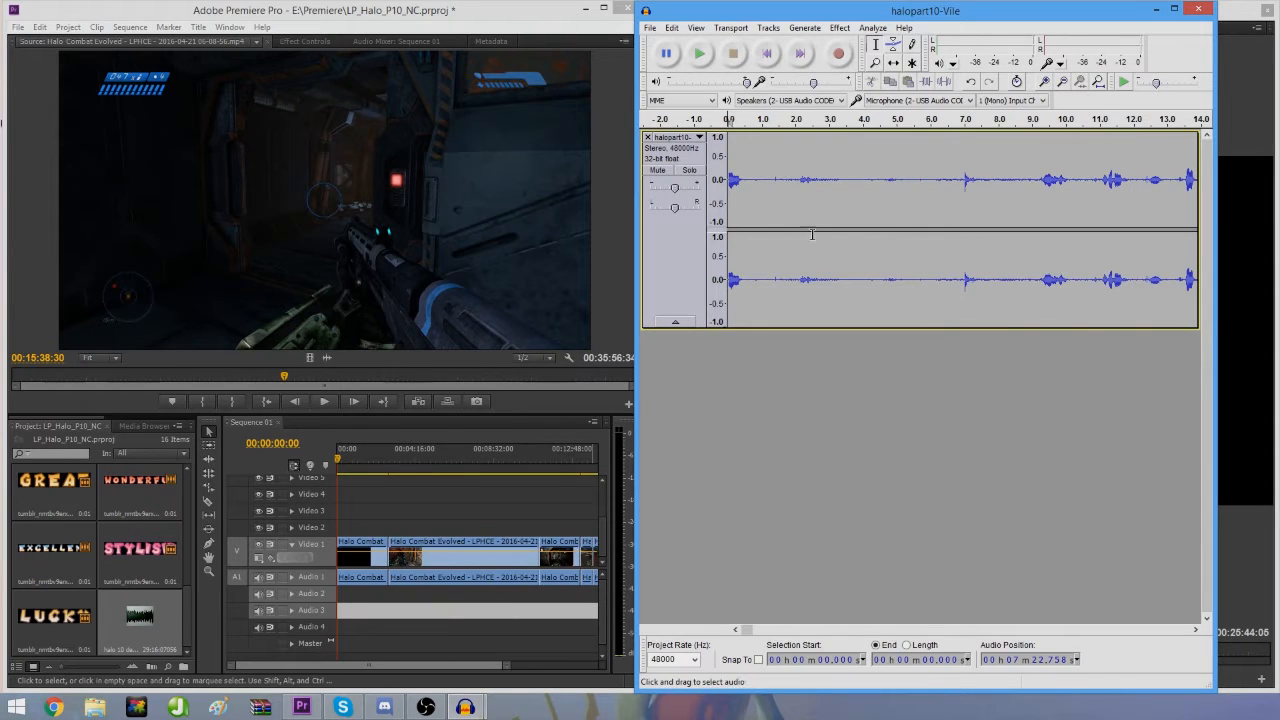
left_click_drag(749, 630, 765, 632)
left_click_drag(803, 180, 1026, 227)
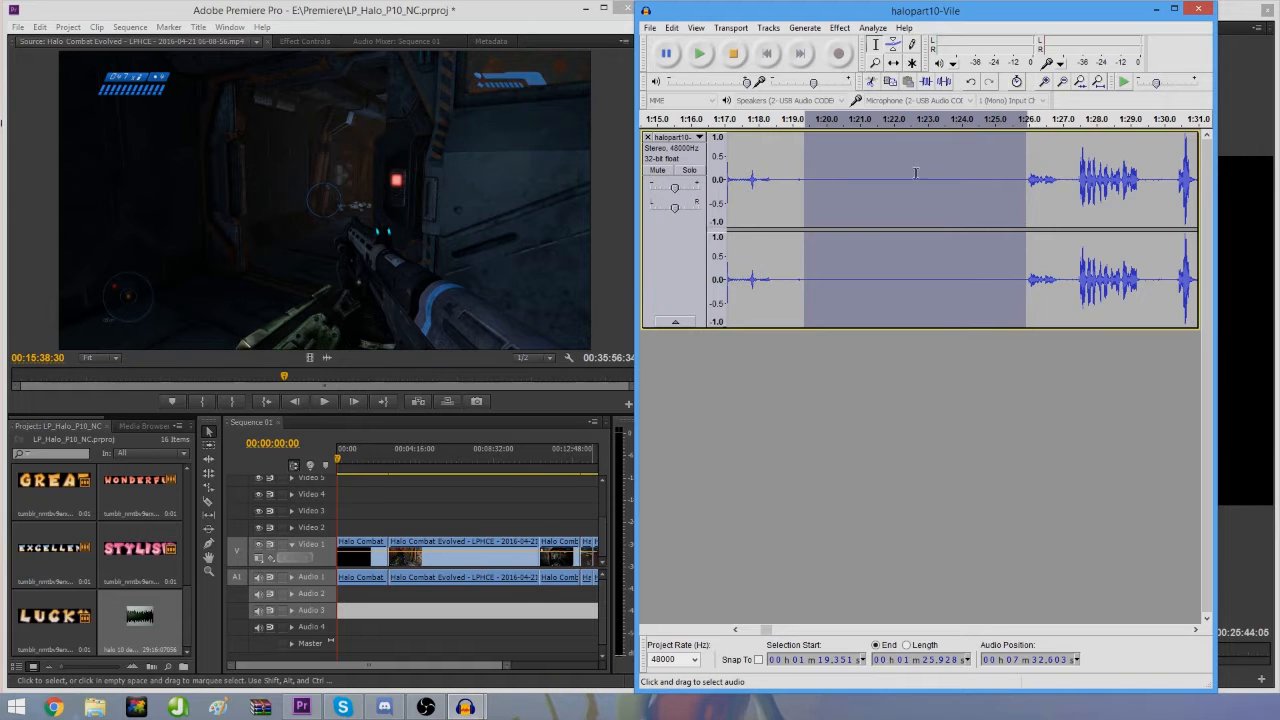
left_click(848, 27)
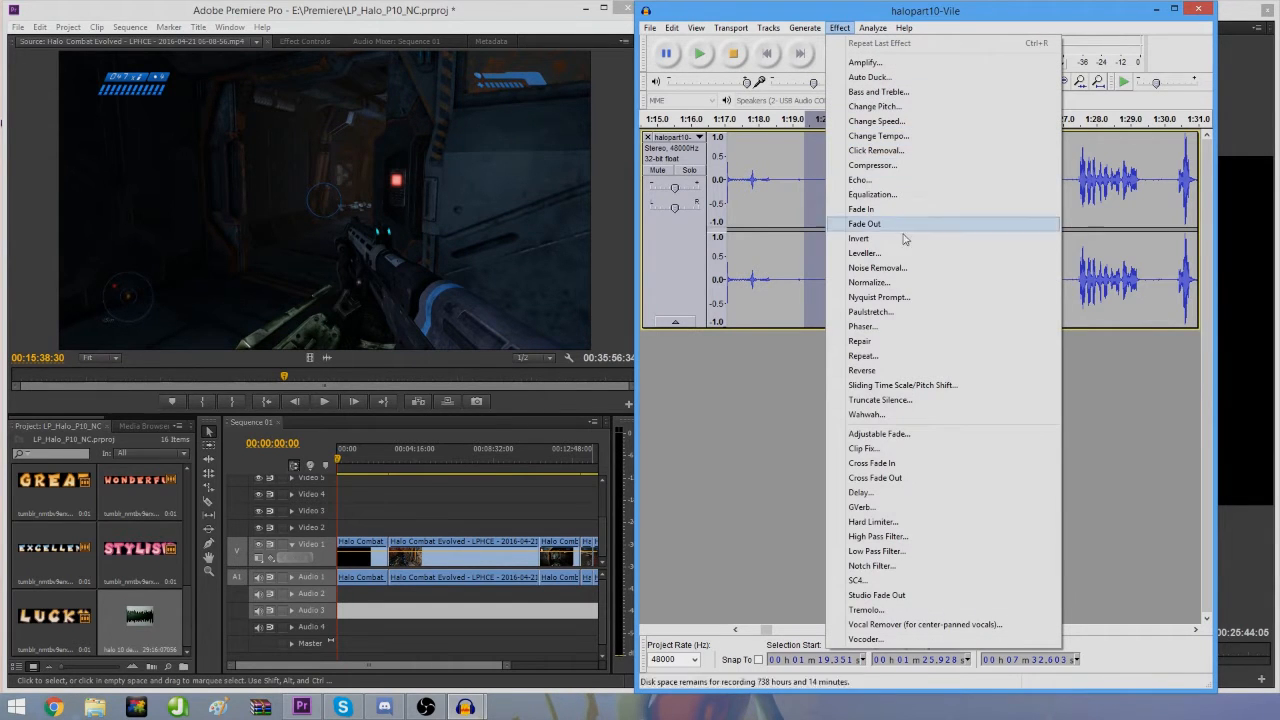
left_click(900, 268)
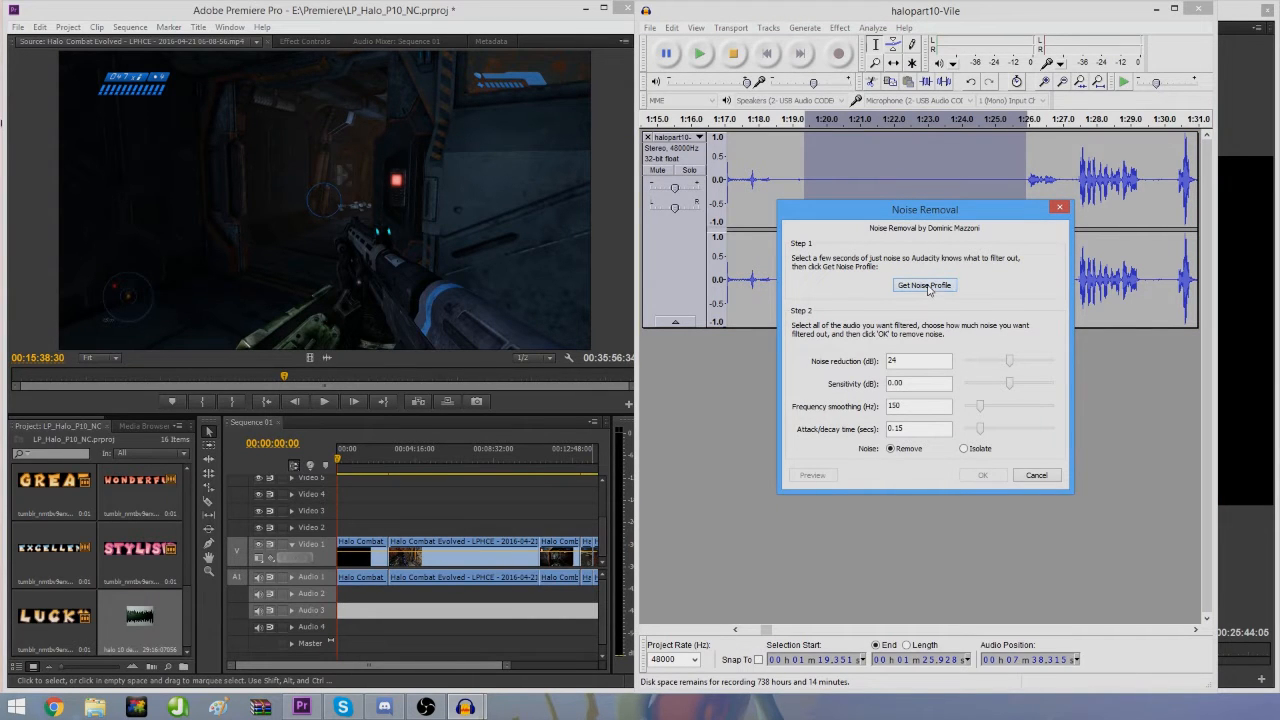
left_click(926, 286)
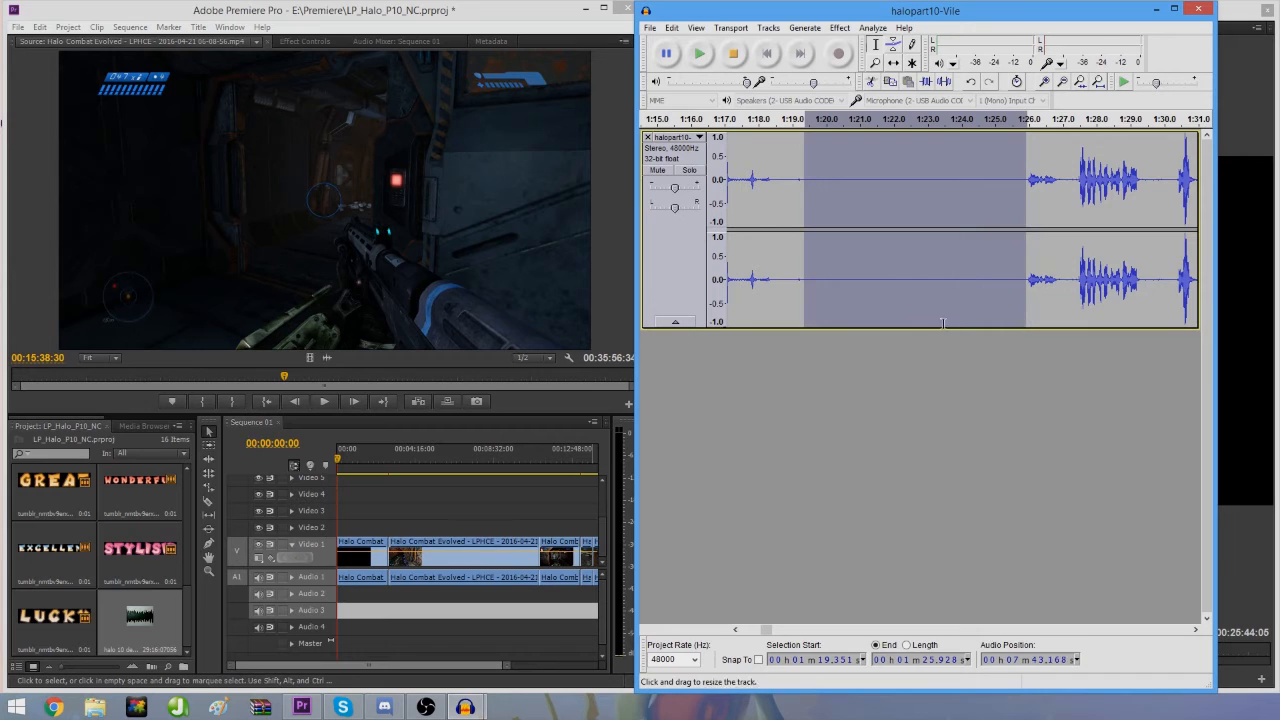
Step: Apply Noise Removal to the entire track with 24 dB noise reduction and 150 Hz frequency smoothing
left_click(900, 276)
key("ctrl+a")
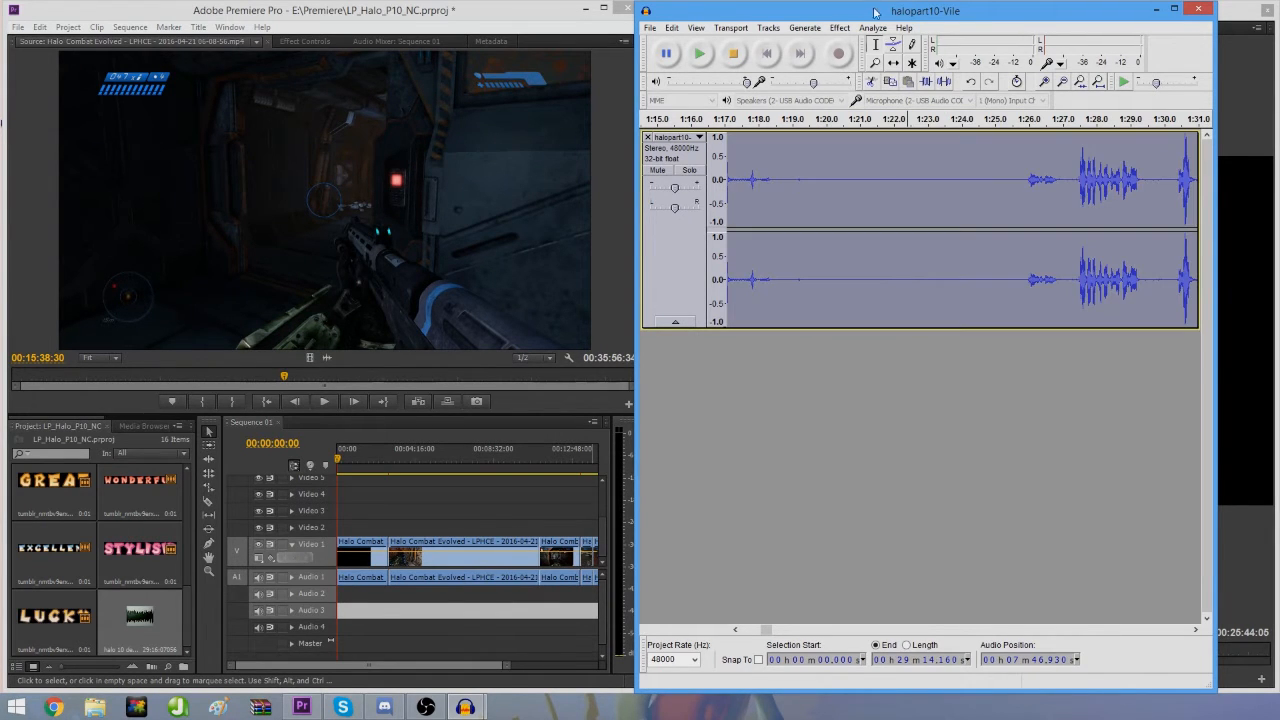
left_click(839, 27)
left_click(918, 268)
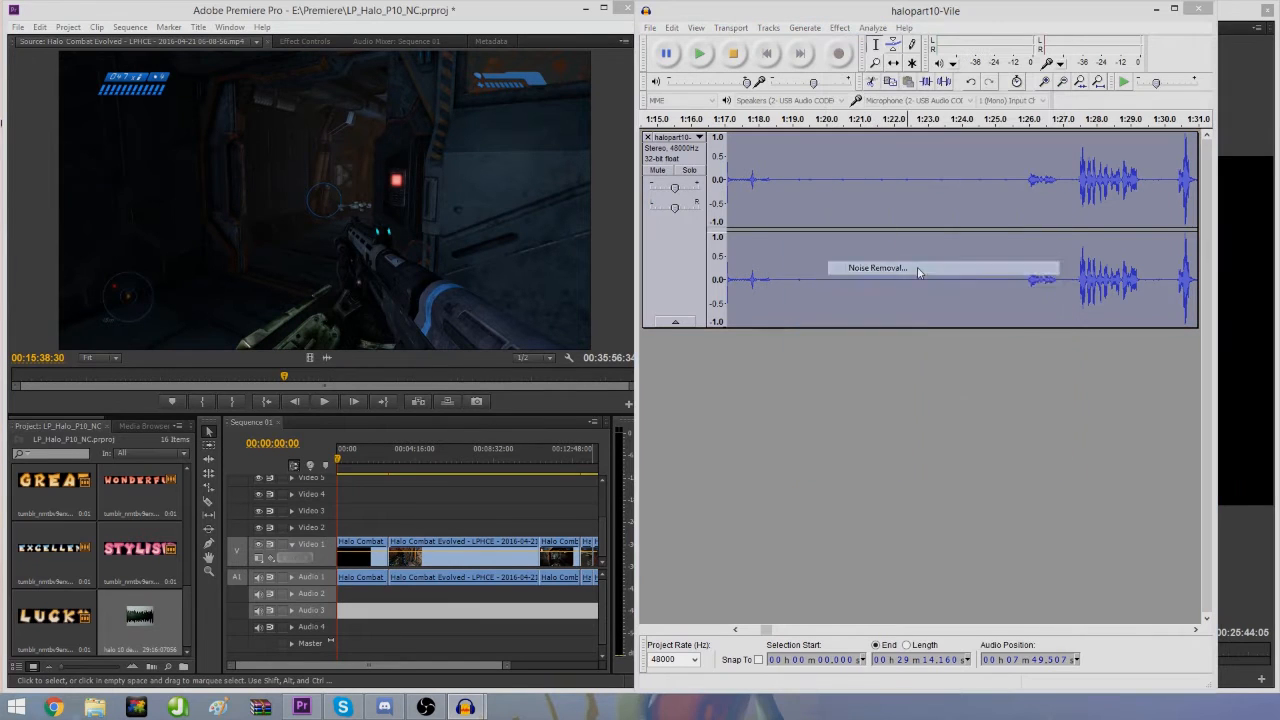
left_click(996, 477)
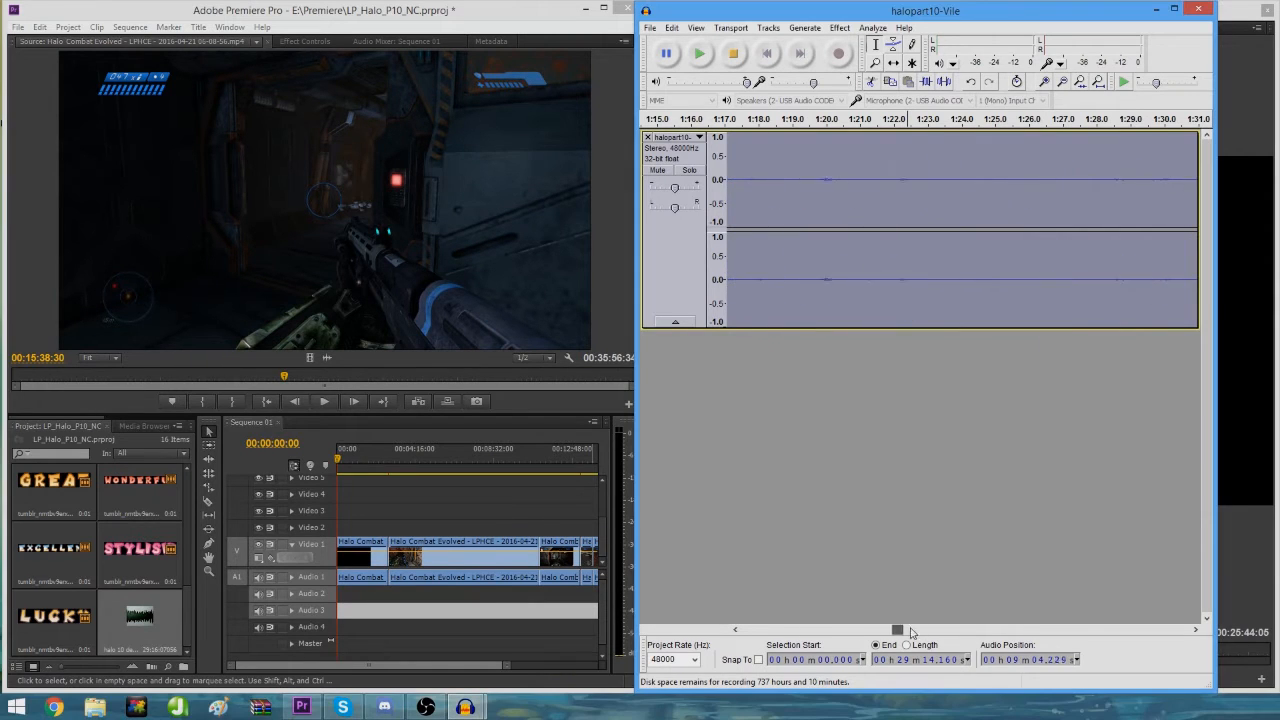
Step: Compress the entire track with a -42 dB threshold, -40 dB noise floor, 2.5:1 ratio and make-up gain for 0 dB
left_click_drag(911, 632, 714, 604)
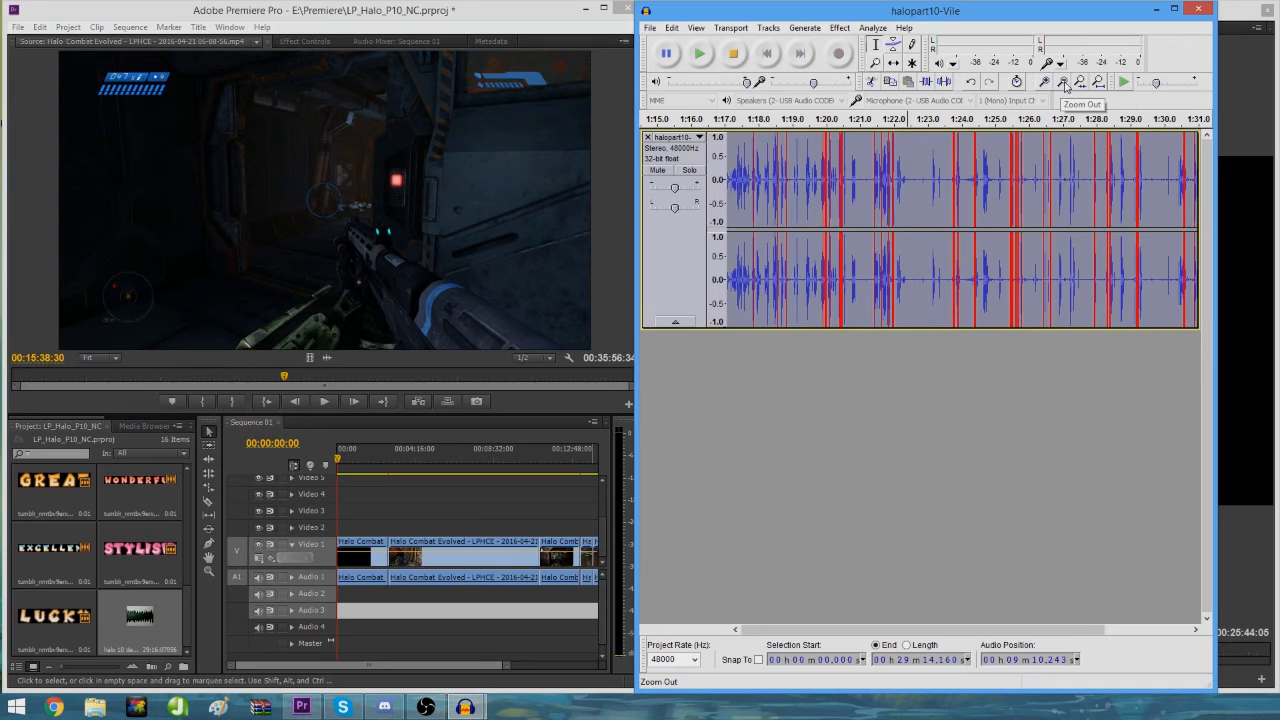
left_click(830, 27)
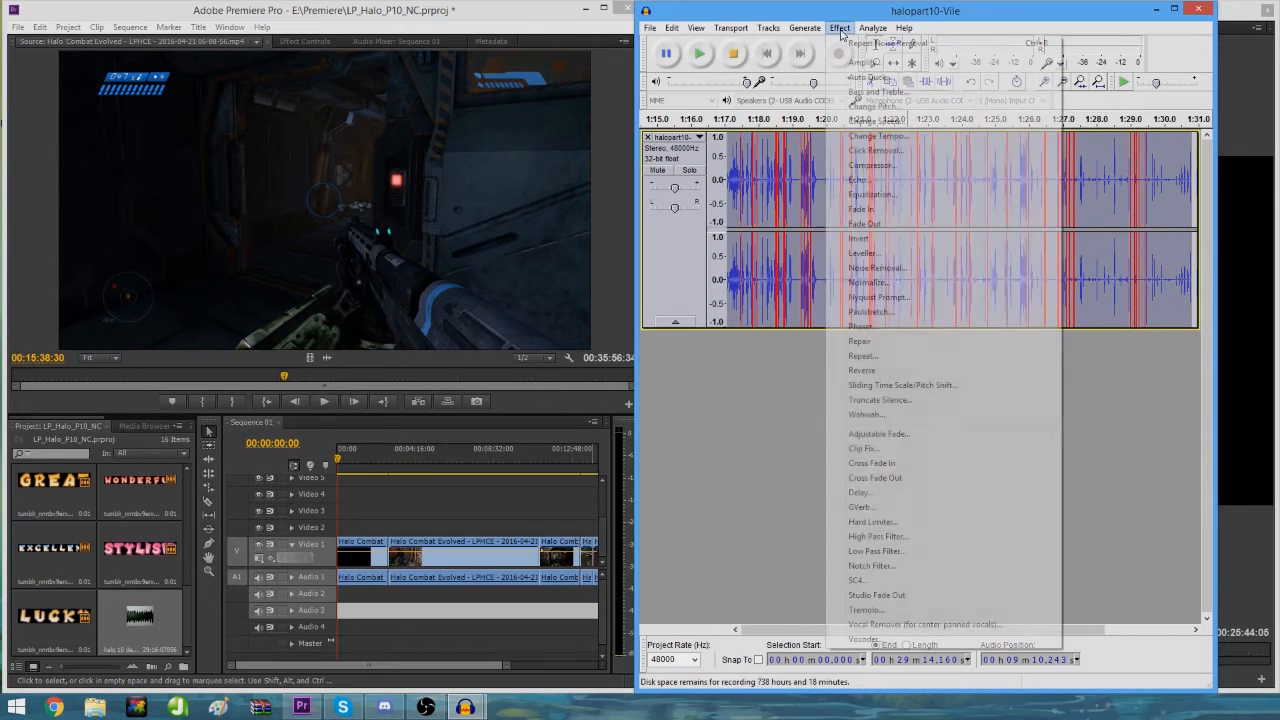
left_click(901, 168)
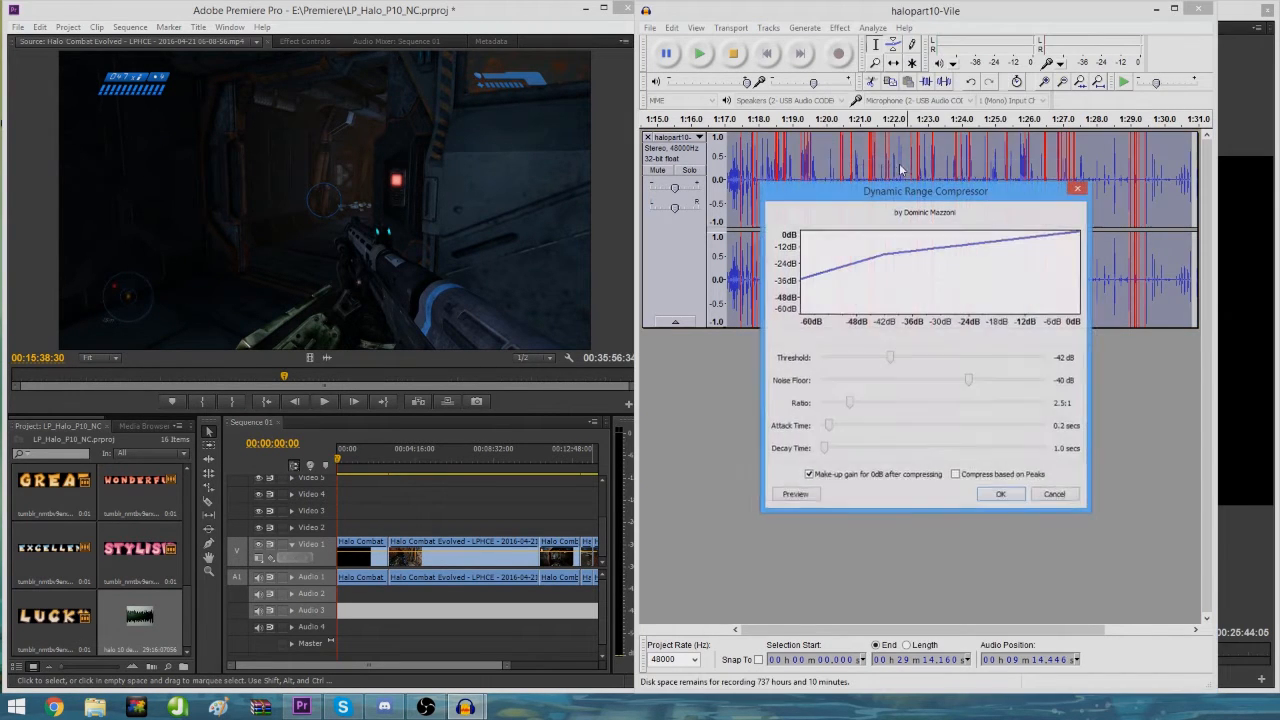
left_click_drag(950, 178, 1037, 106)
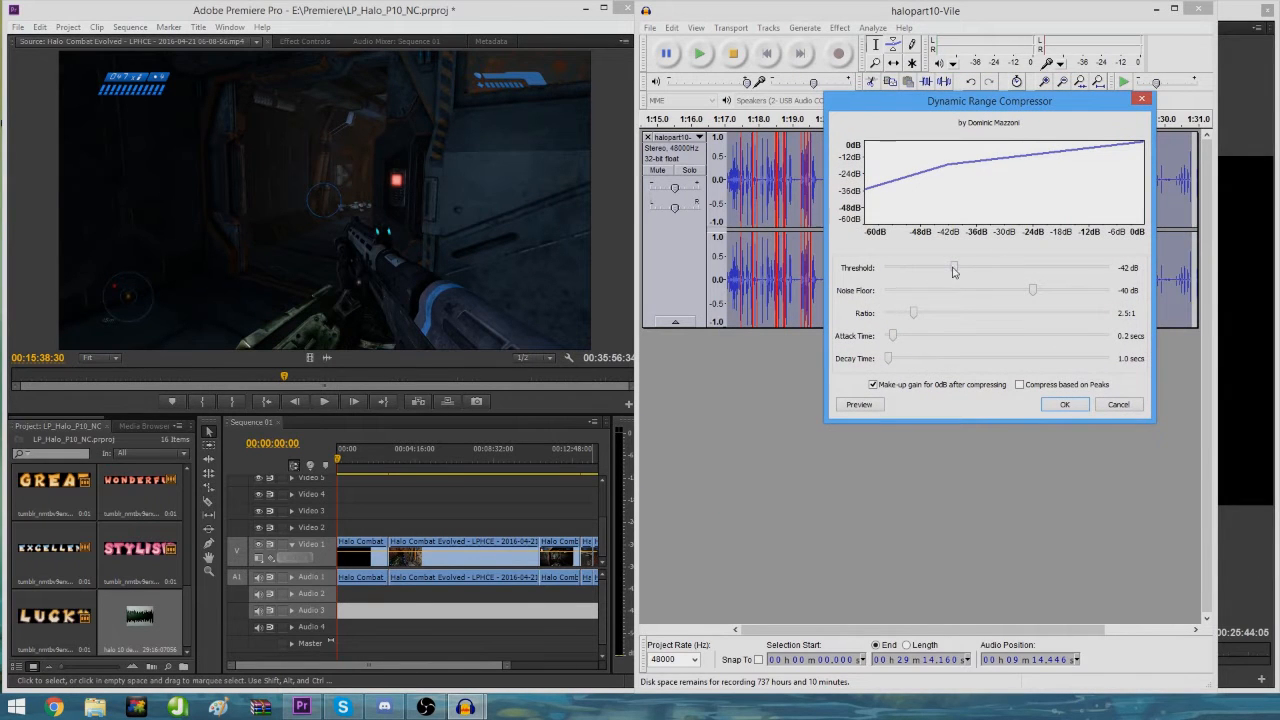
left_click_drag(1045, 109, 877, 300)
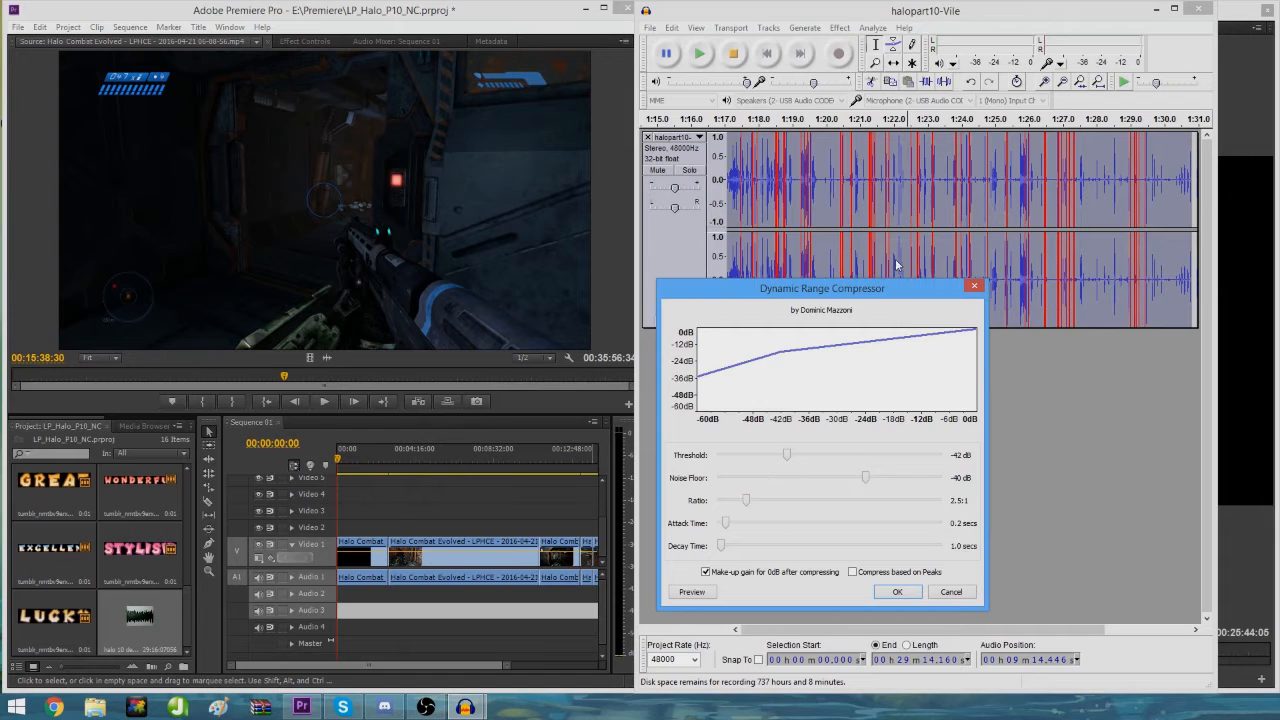
left_click_drag(868, 292, 940, 205)
left_click(969, 505)
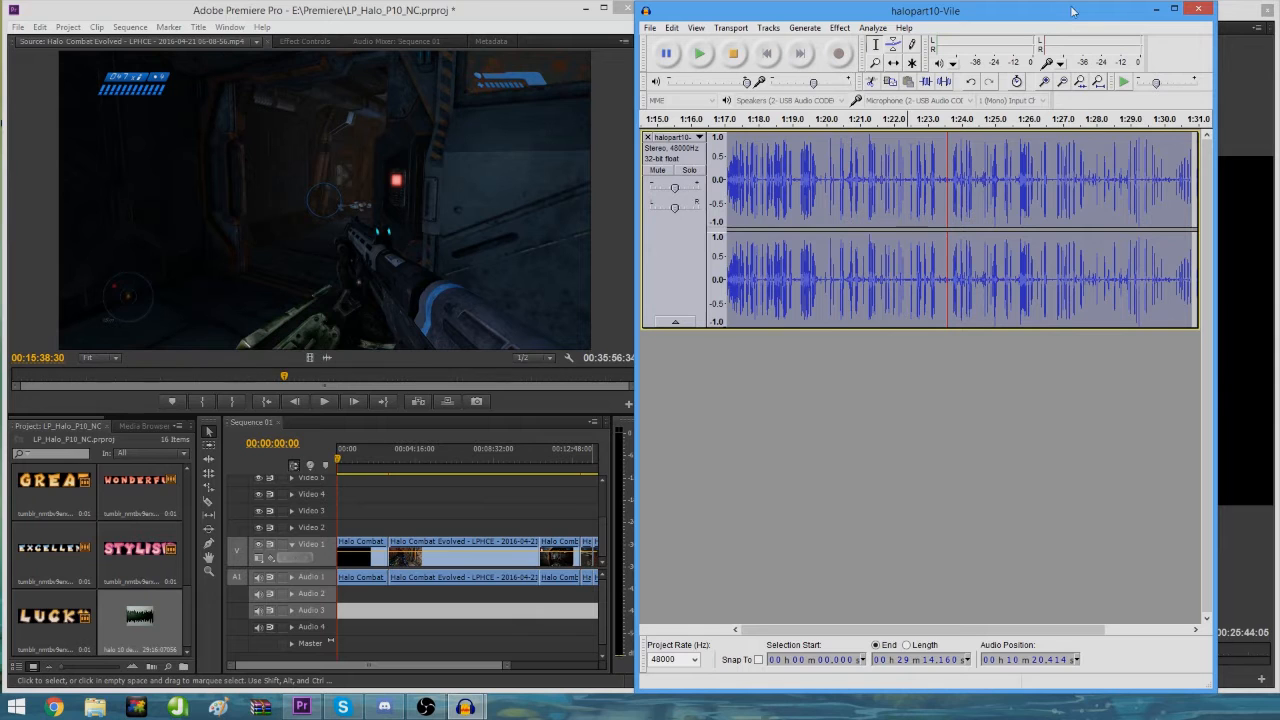
Step: Export the selected audio as an MP3 in the Part 10 folder under a name beginning "halopart10-Vile(compress"
mouse_move(1072, 11)
left_mouse_down()
mouse_move(1075, 50)
mouse_move(1076, 17)
left_mouse_up()
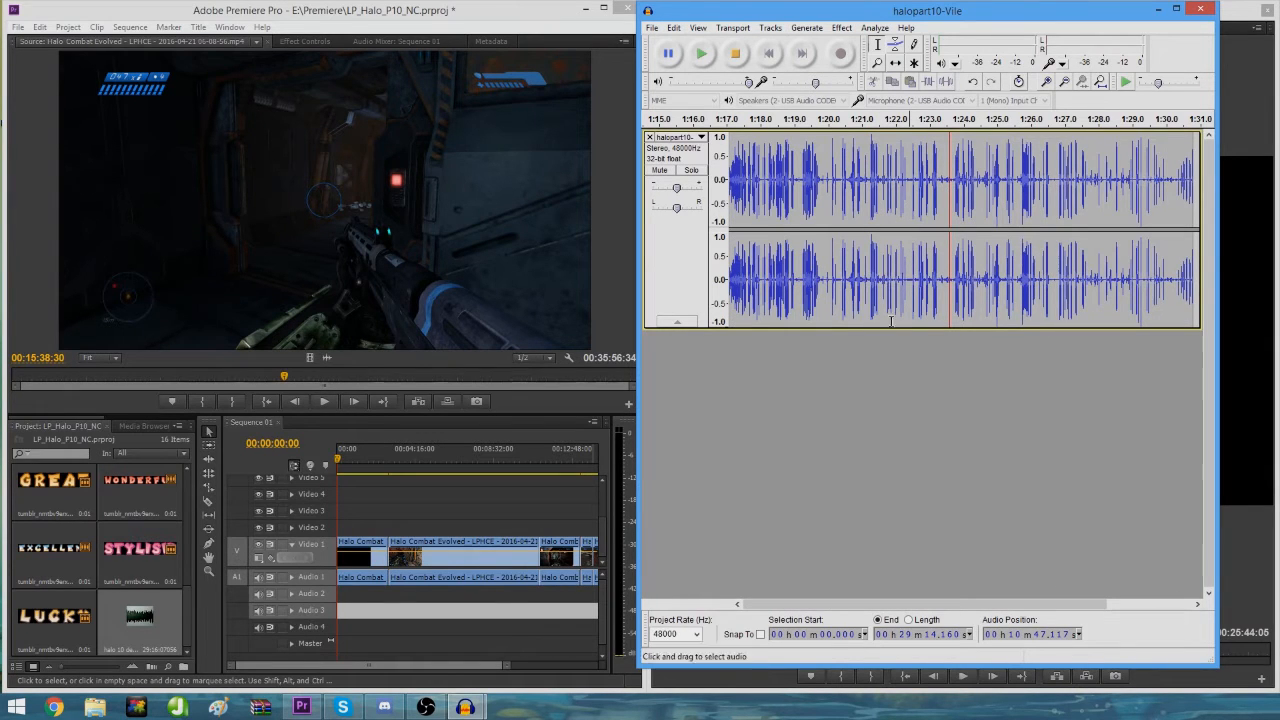
left_click(652, 27)
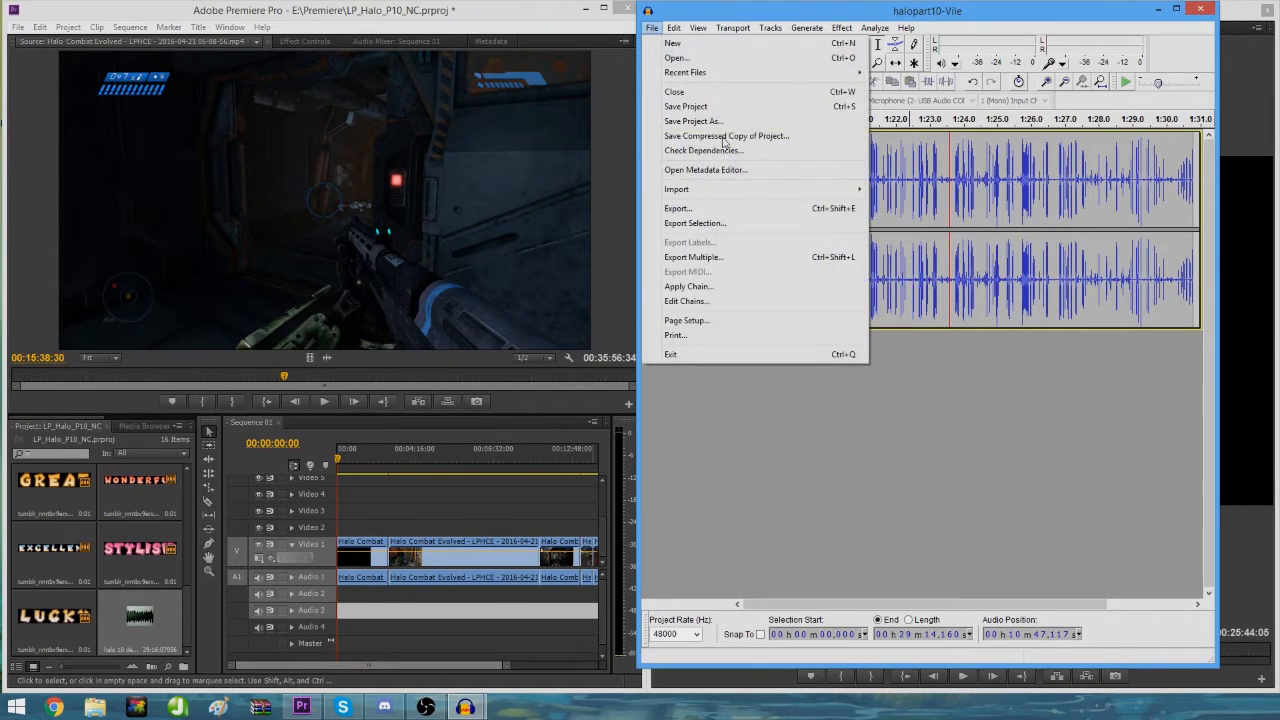
left_click(730, 224)
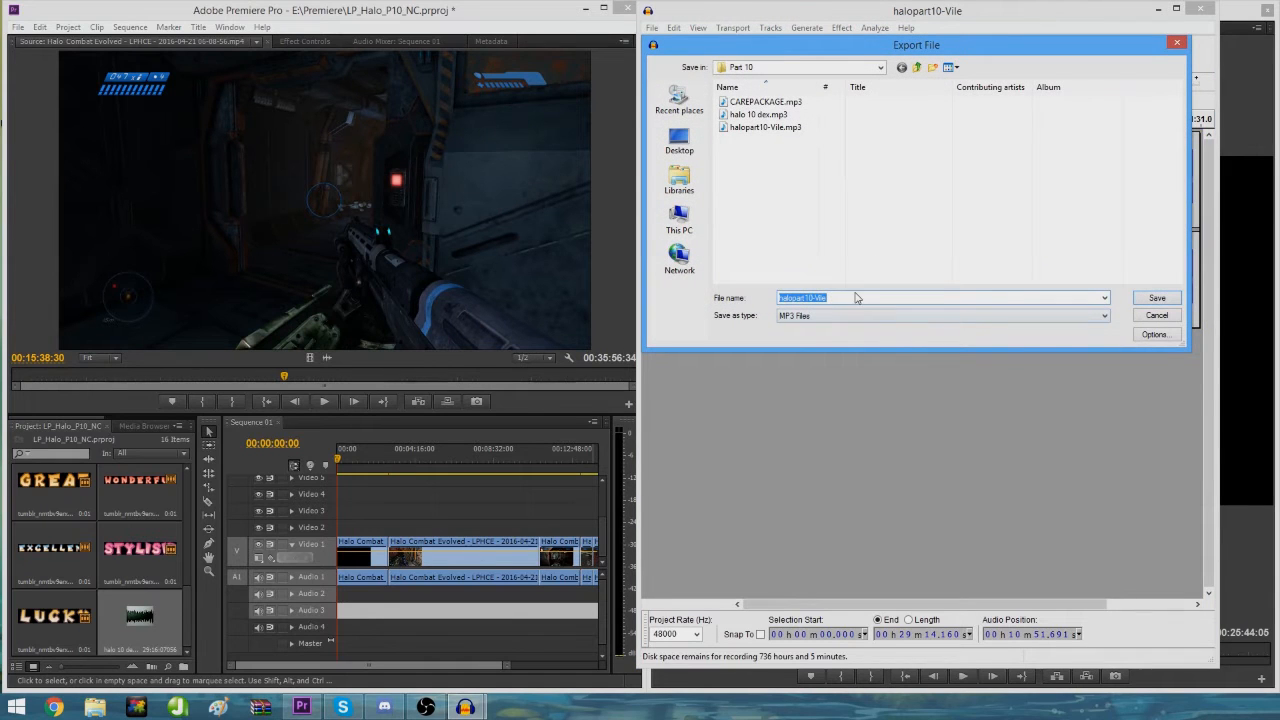
left_click(855, 297)
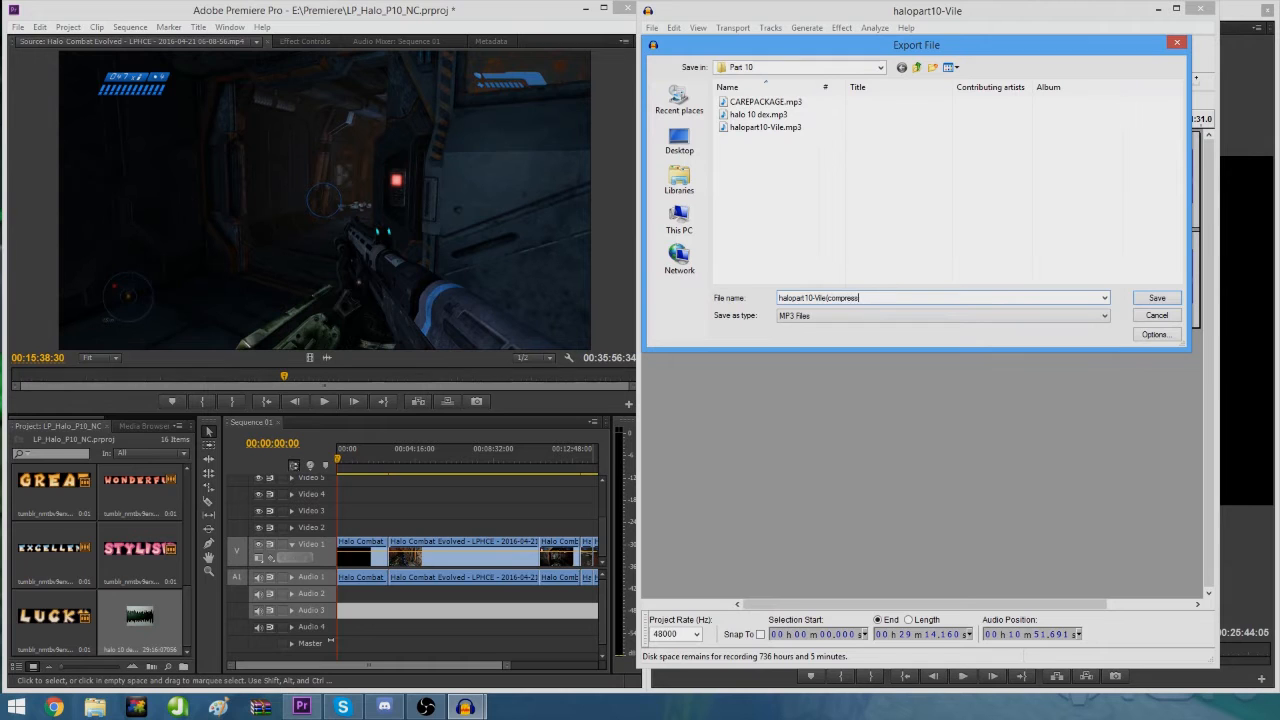
key("Return")
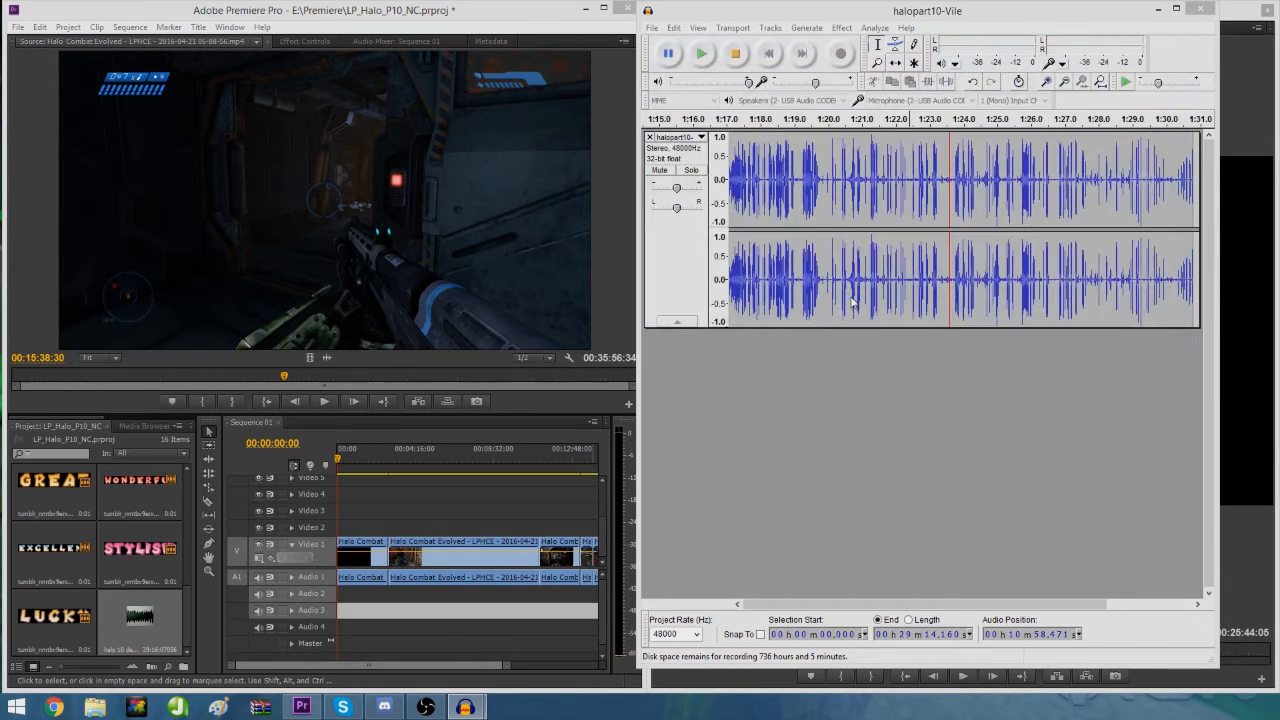
Step: Close the halopart10-Vile audio project without saving its changes
left_click_drag(995, 22, 933, 22)
left_click(1151, 18)
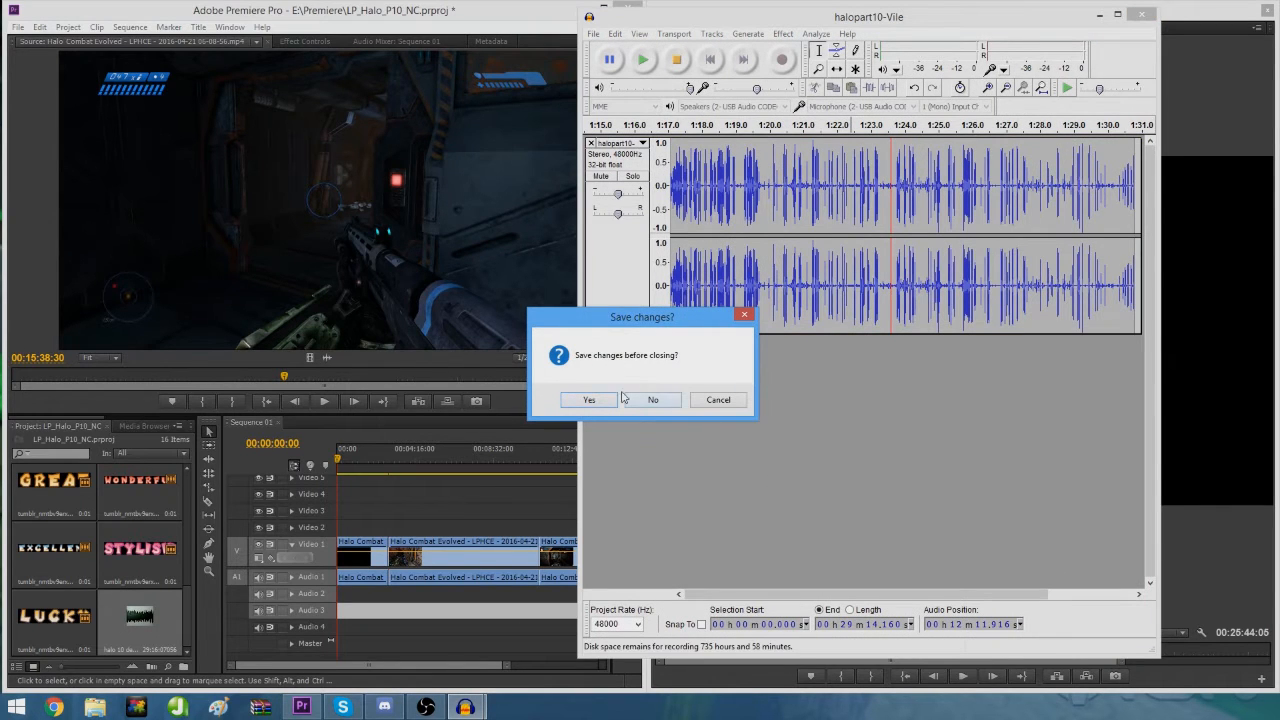
left_click(654, 401)
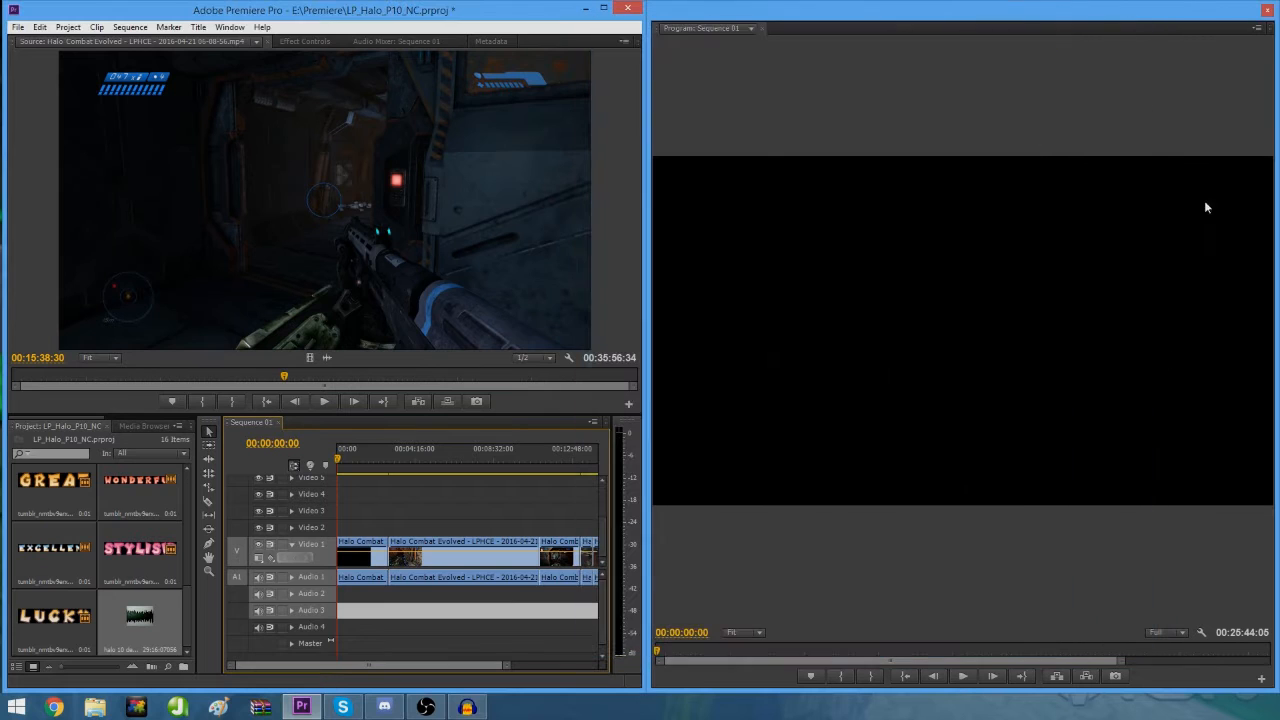
Step: Import the compressed halopart10-Vile MP3 from the Part 10 folder into the Premiere Pro project
scroll(188, 600, "down", 2)
scroll(188, 600, "up", 2)
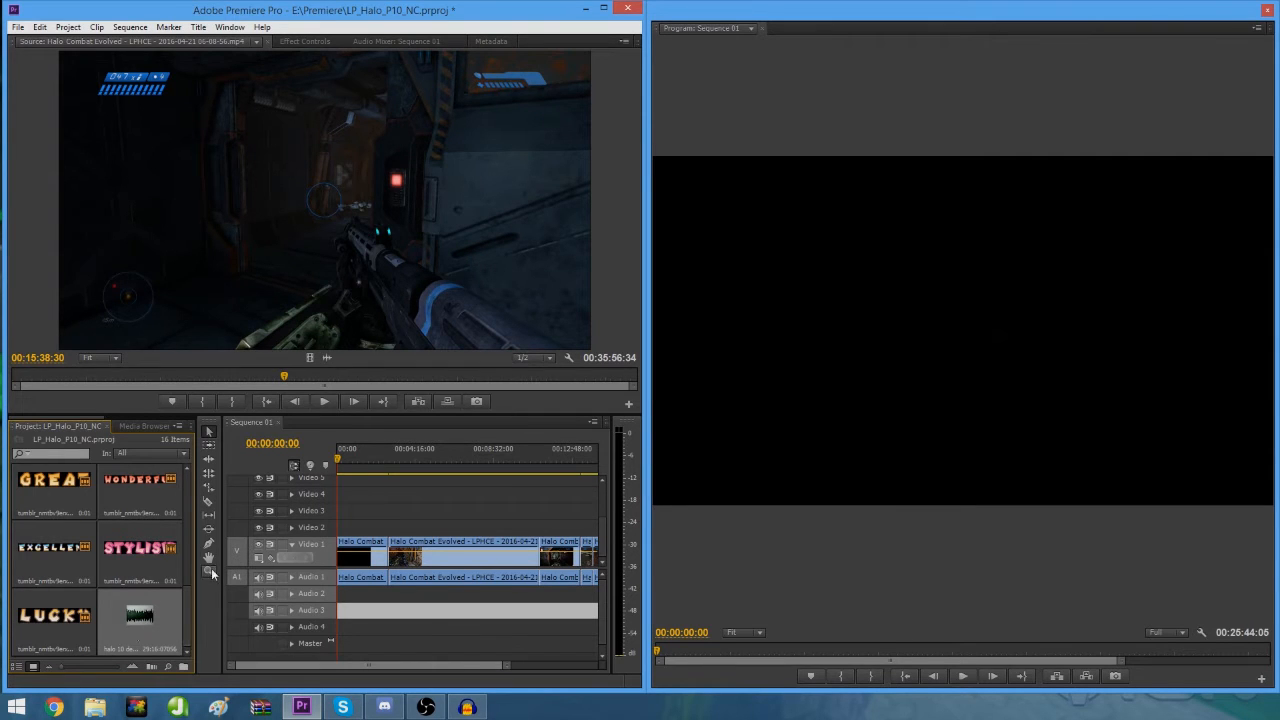
left_click(484, 495)
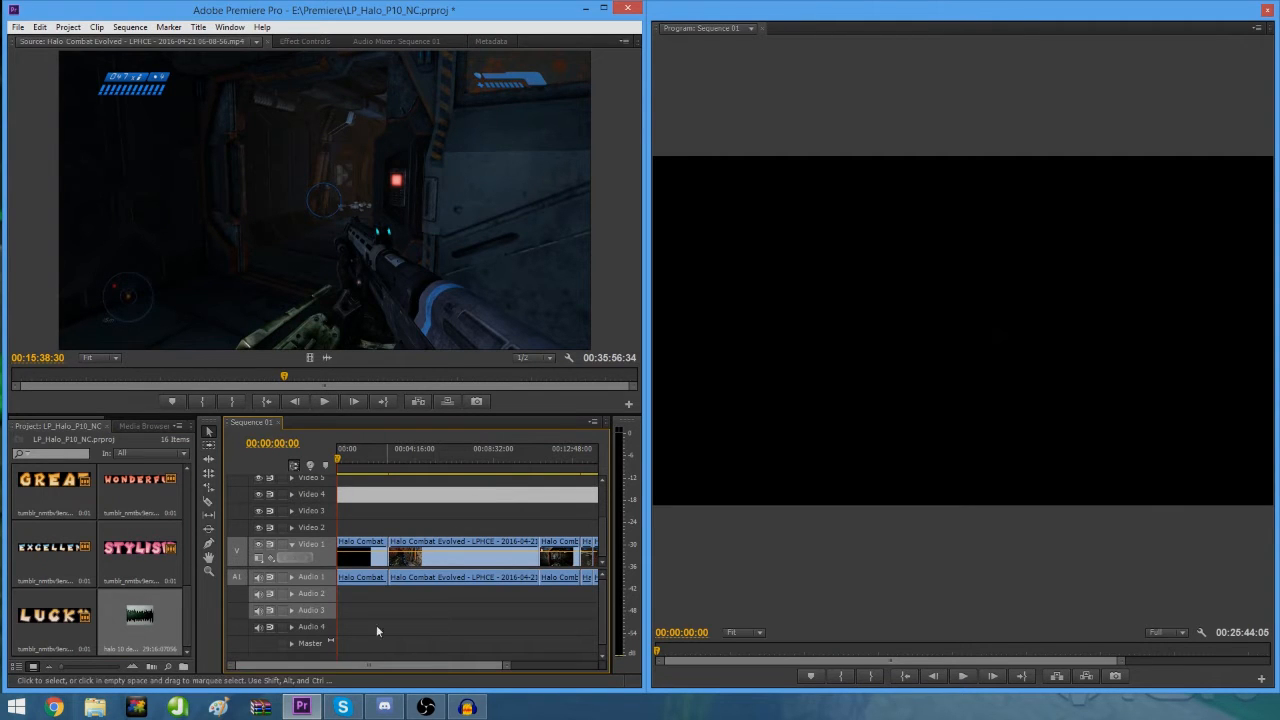
left_click(18, 27)
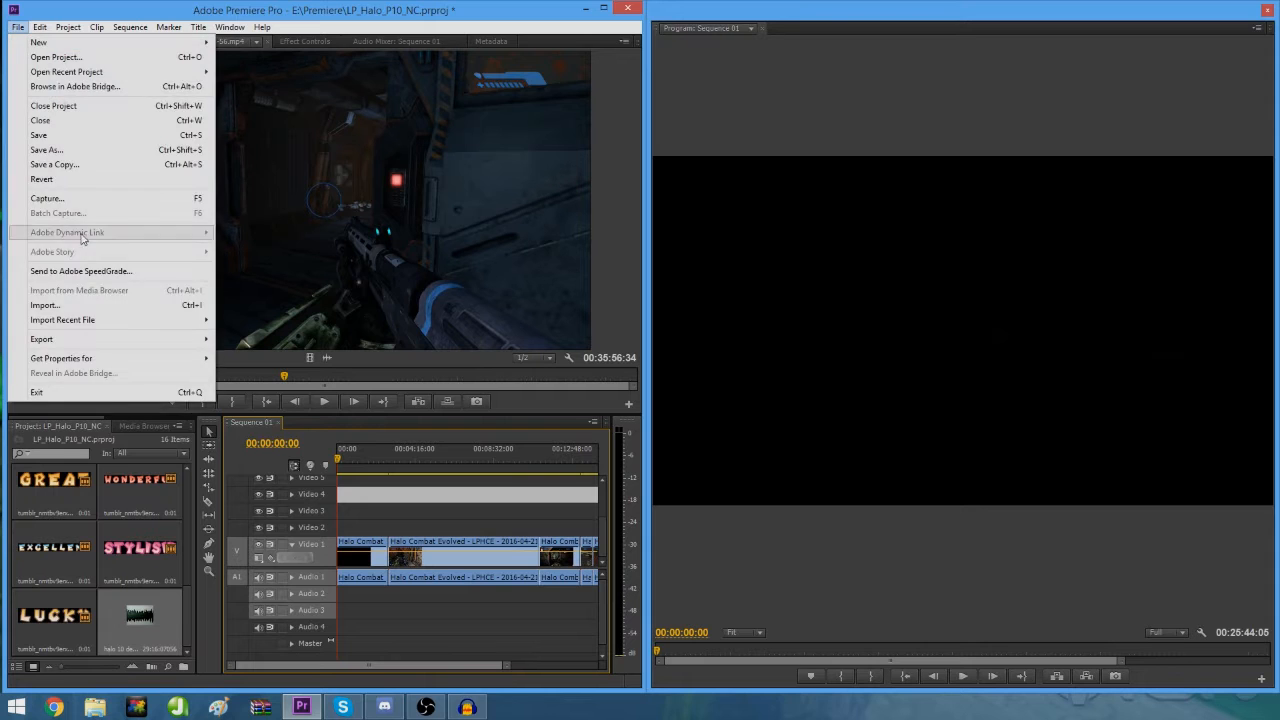
left_click(44, 305)
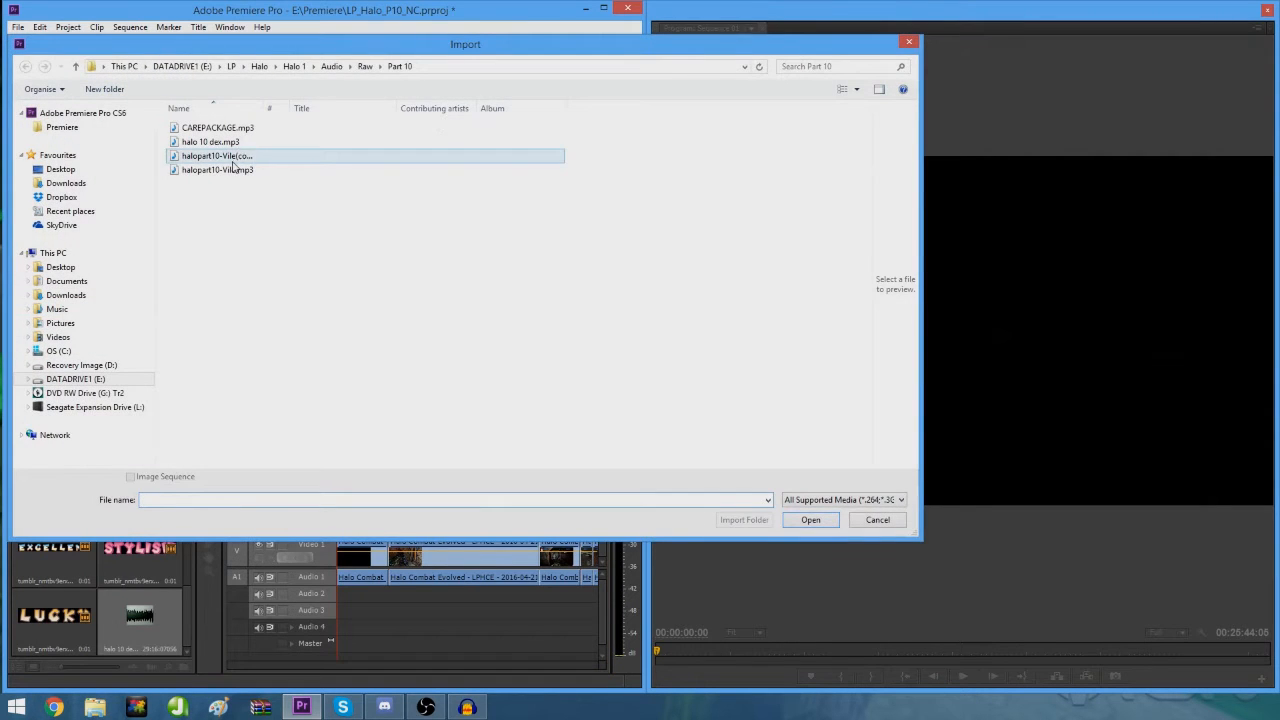
double_click(232, 158)
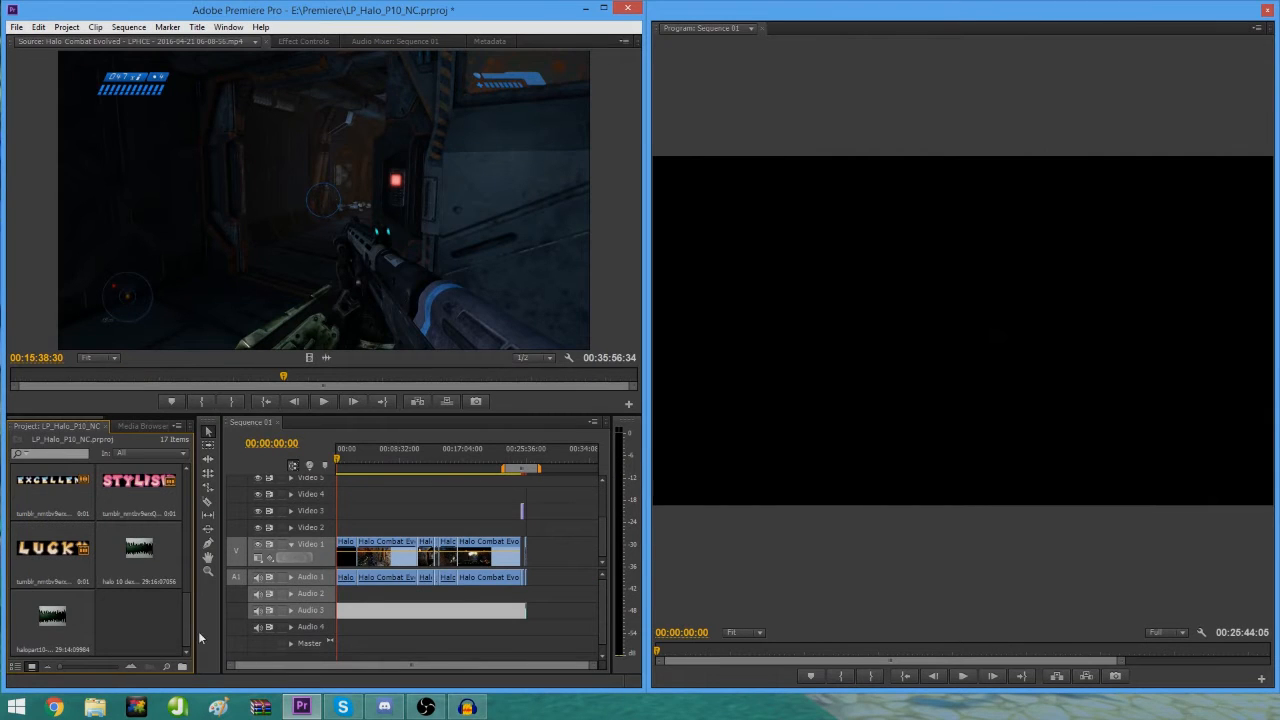
left_click_drag(187, 620, 198, 648)
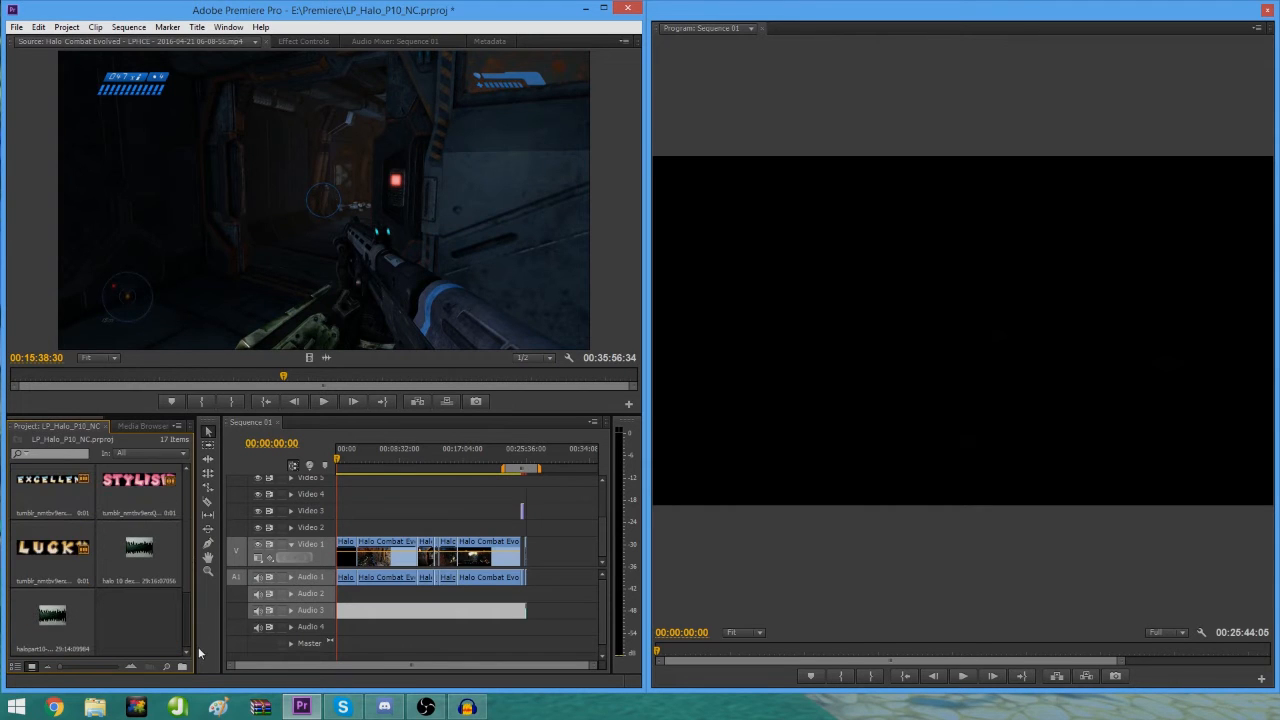
Step: Mark the In point of halo 10 dex.mp3 at 00:00:25:04 and place the clip on Audio 2 beyond the end of the video
double_click(136, 553)
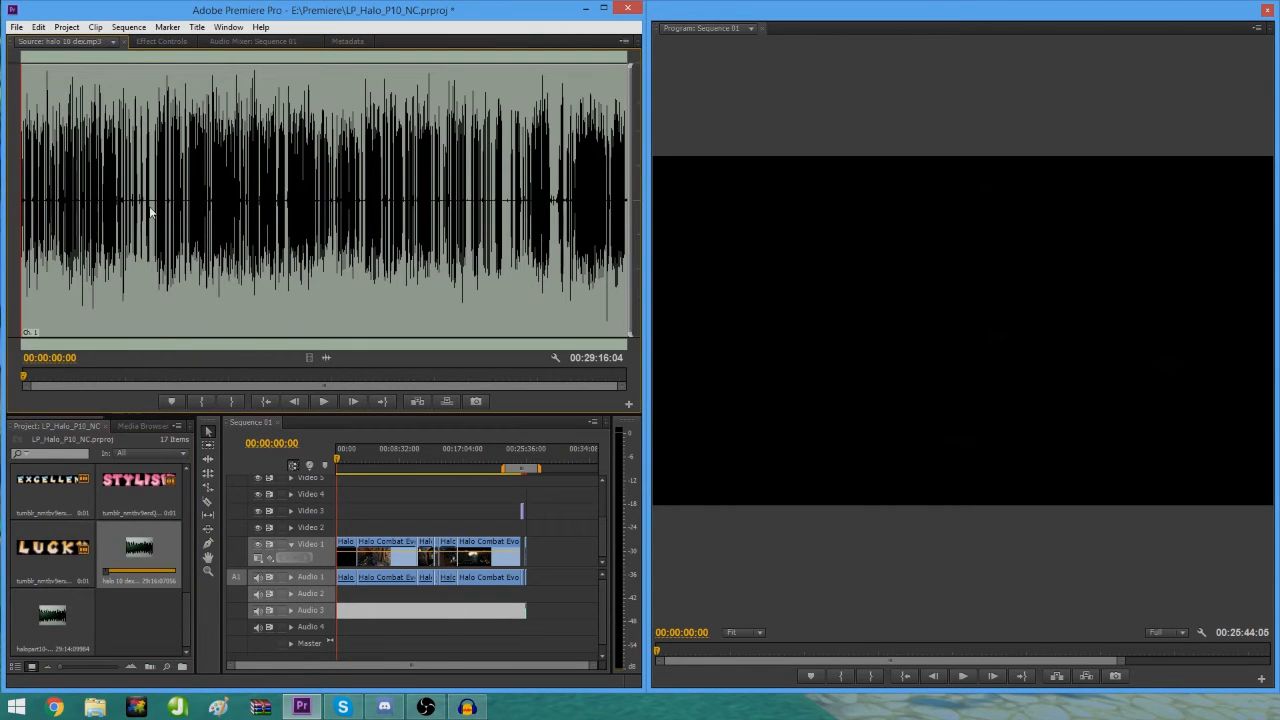
key("equal")
key("equal")
key("equal")
key("equal")
key("equal")
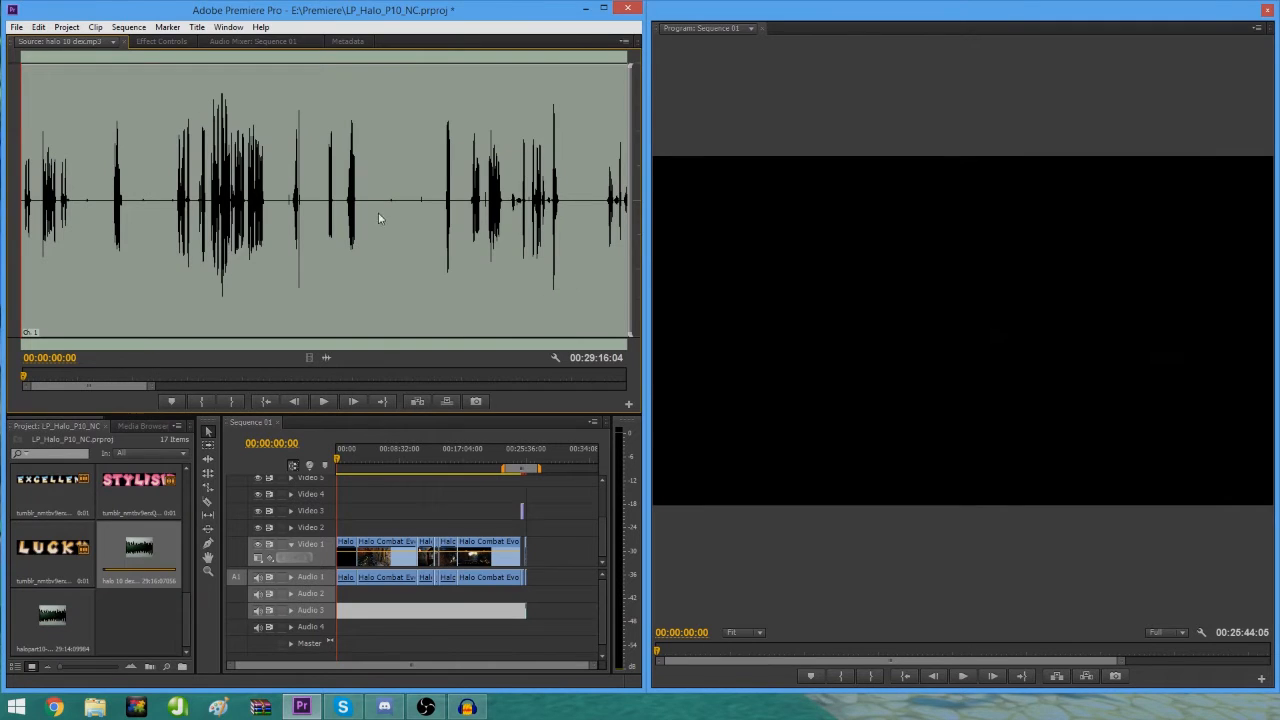
left_click(280, 215)
key("space")
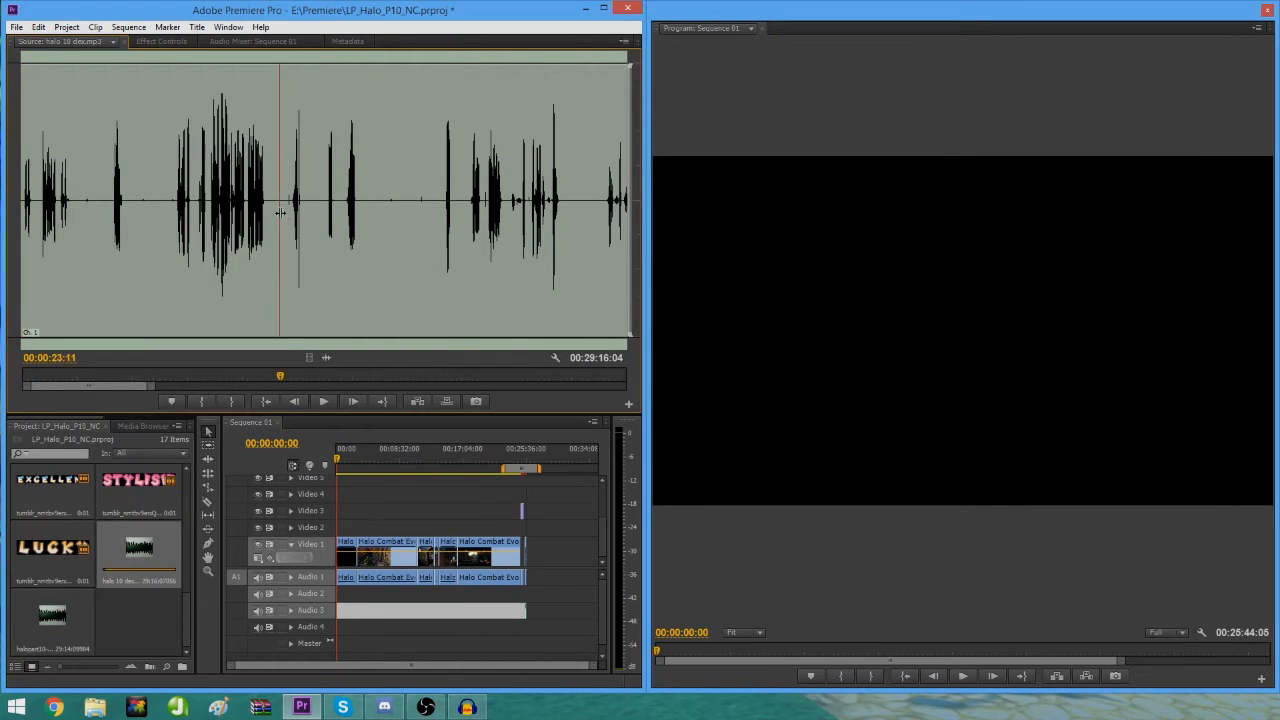
key("space")
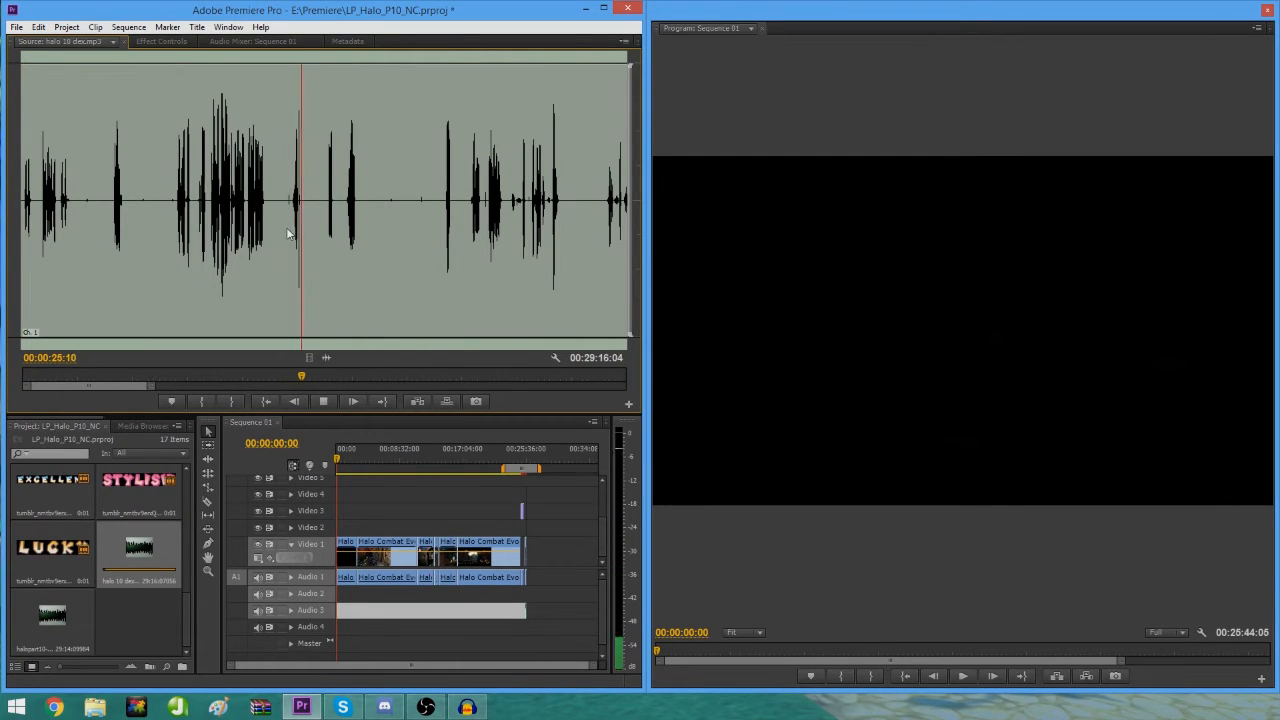
key("Left")
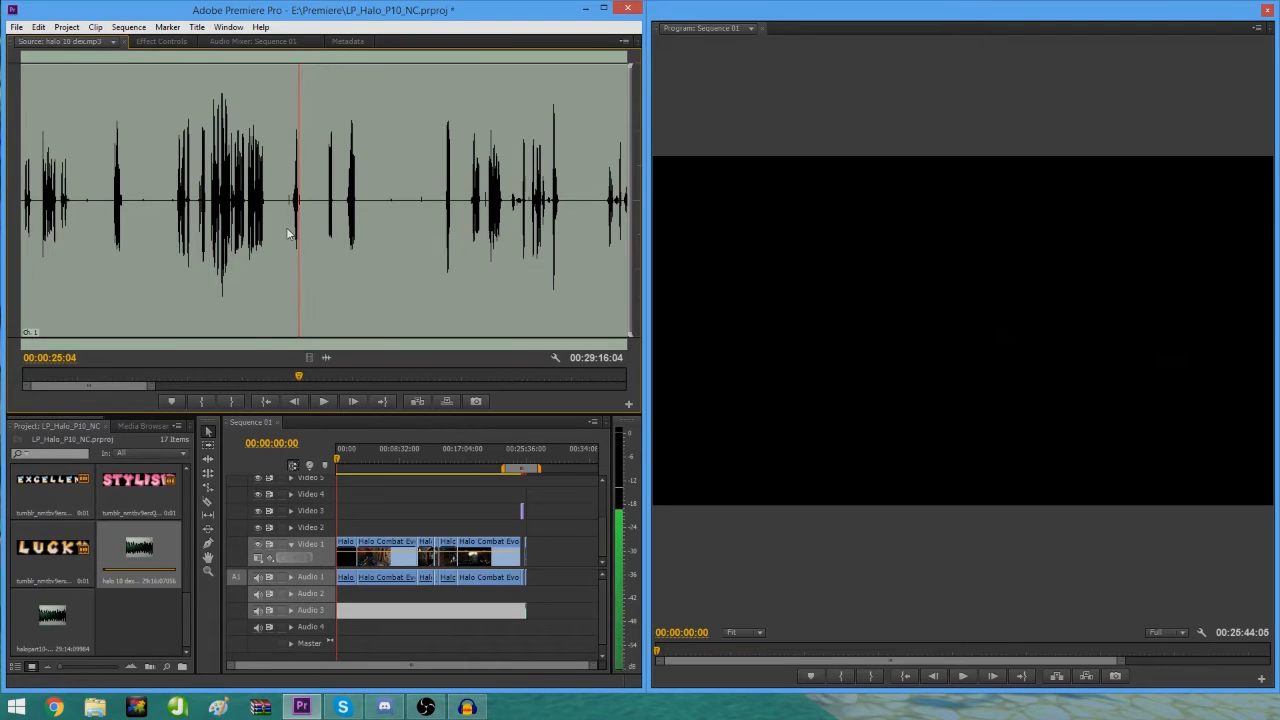
key("i")
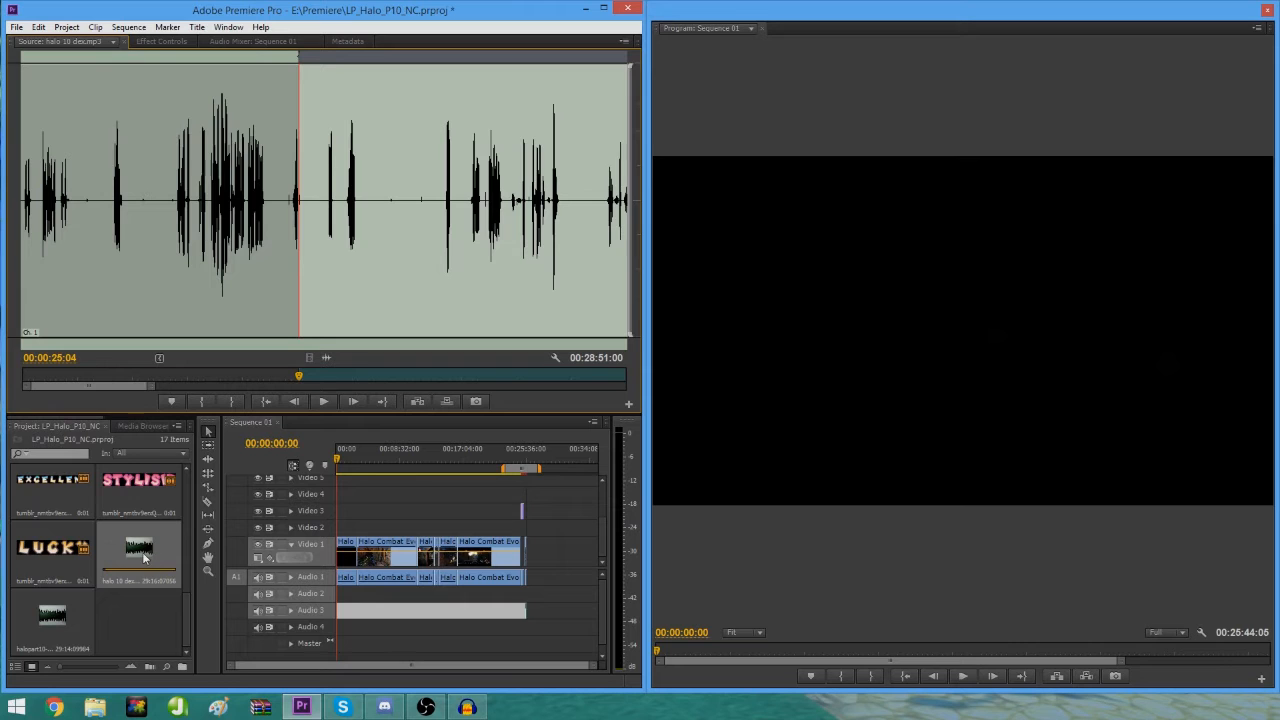
left_click_drag(143, 557, 557, 600)
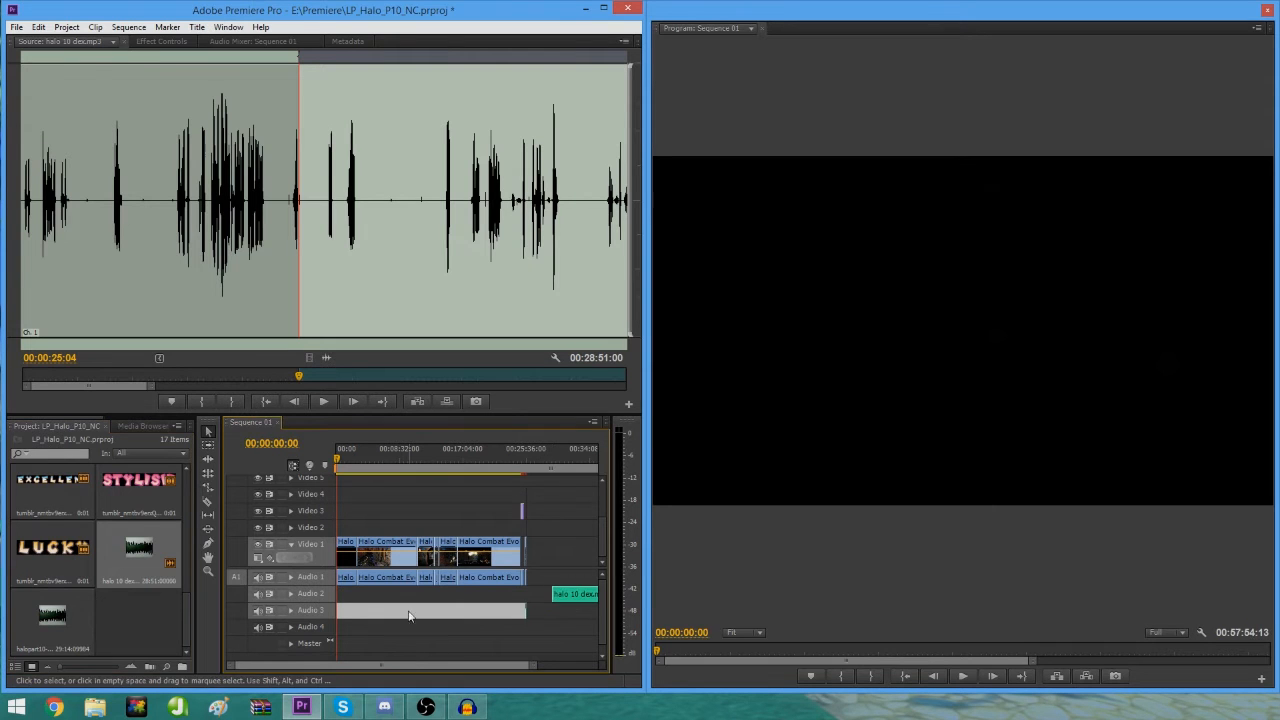
Step: Open halopart10-Vile(compressed).mp3 in the Source monitor and listen through its opening to locate the sync point
double_click(65, 615)
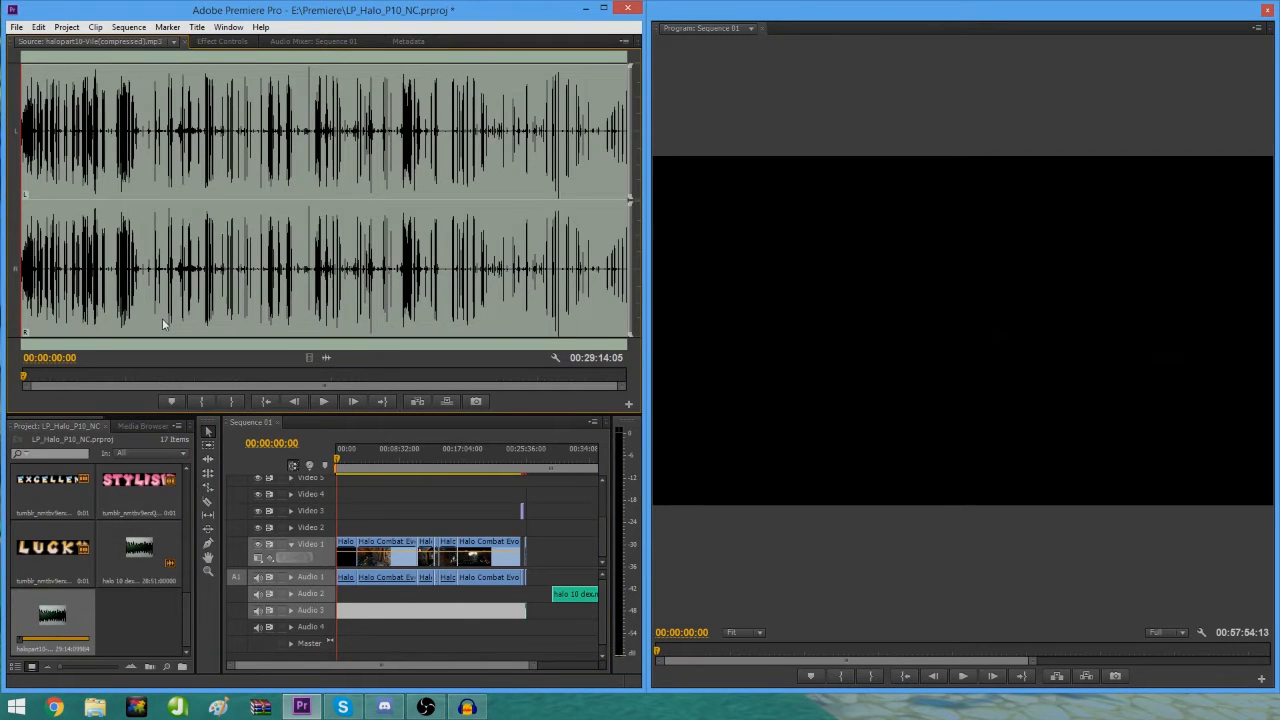
scroll(98, 200, "up", 5)
scroll(246, 205, "up", 2)
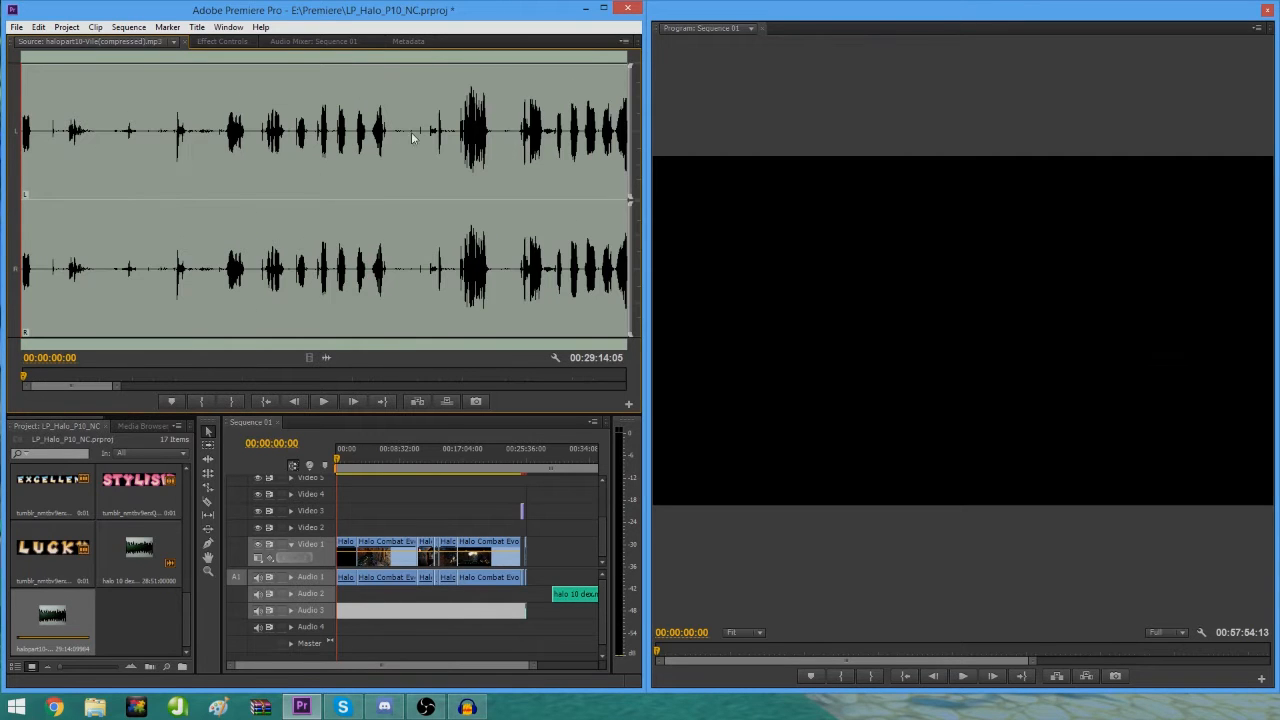
scroll(415, 138, "down", 1)
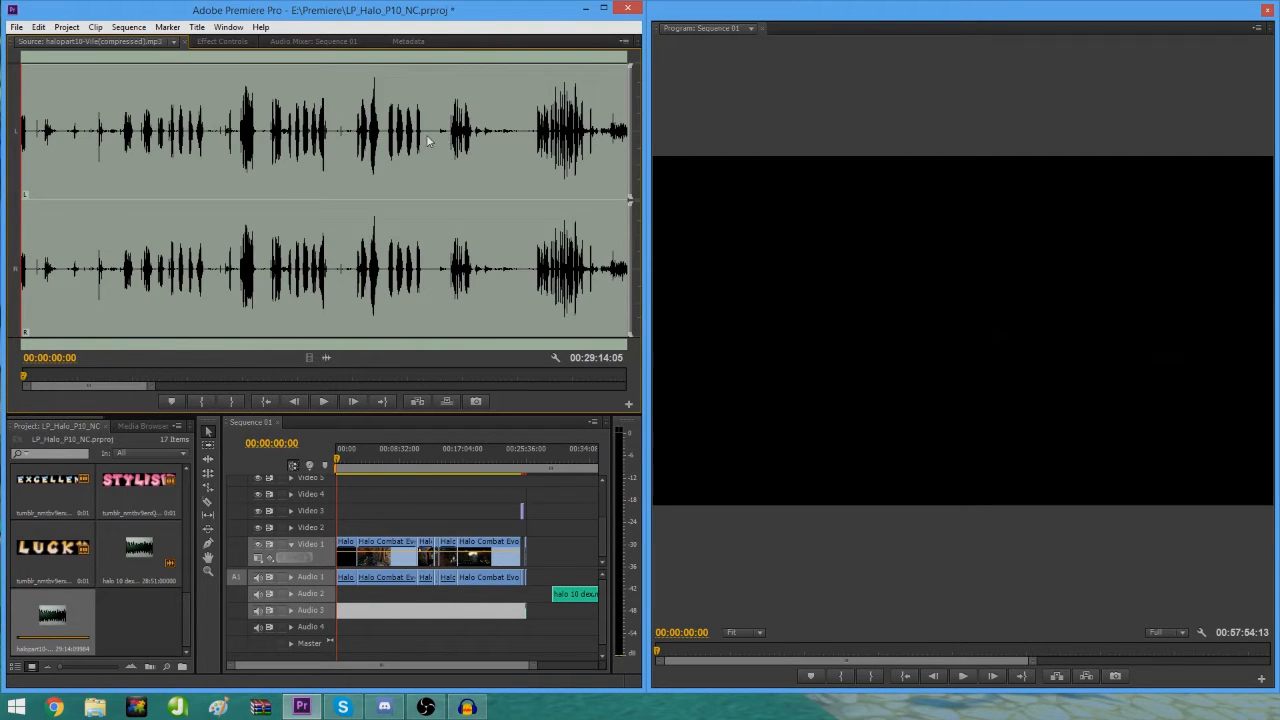
left_click(217, 135)
key("space")
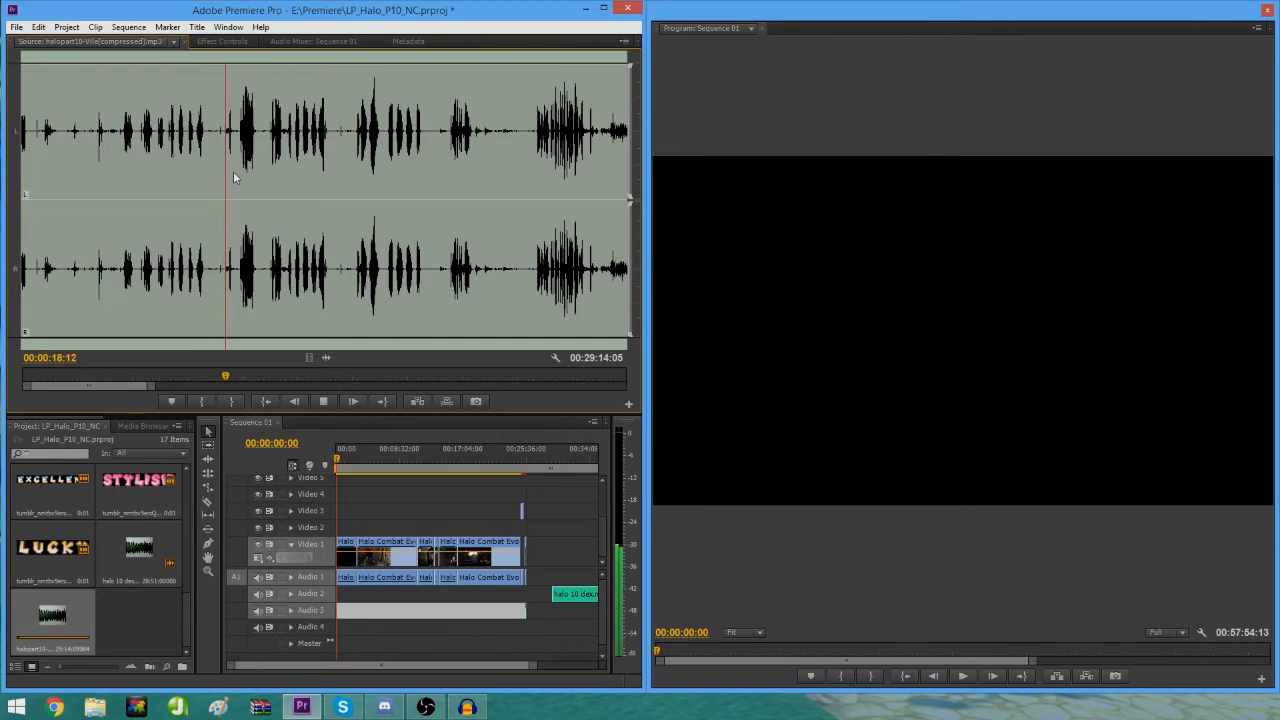
key("space")
key("minus")
key("equal")
key("equal")
key("minus")
left_click(352, 135)
key("space")
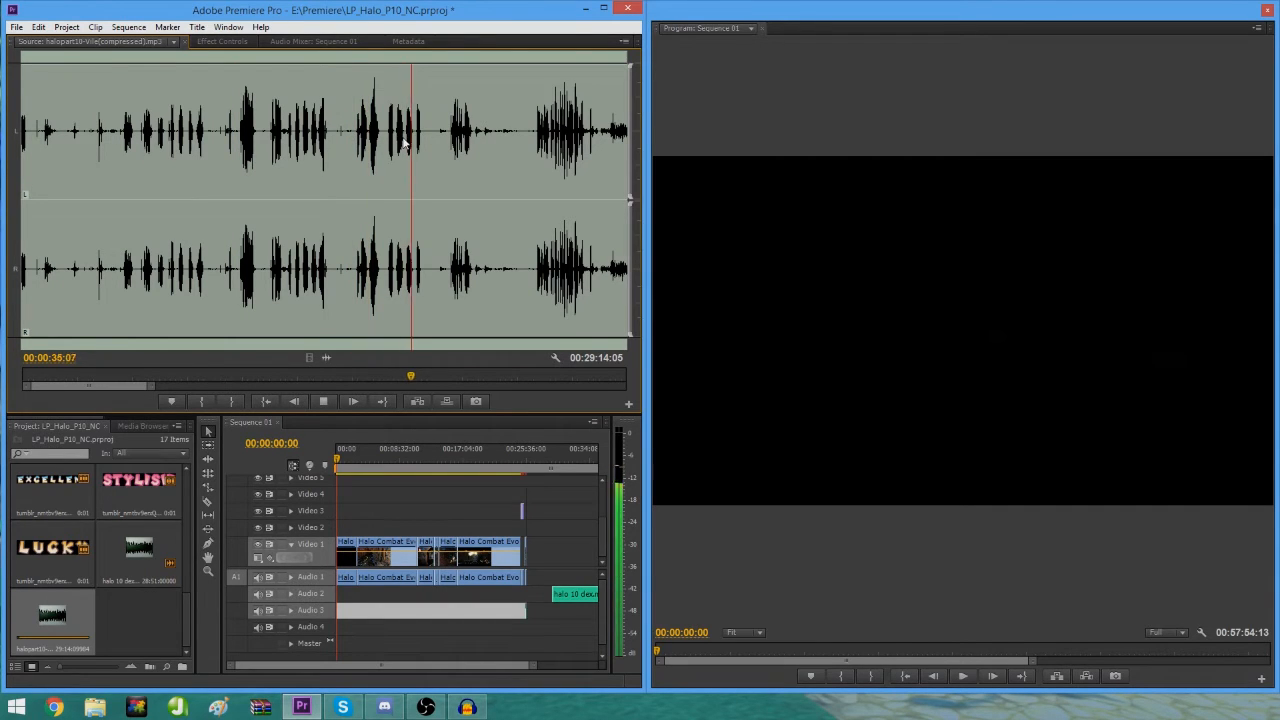
Step: Mark the In point of the Vile audio at 00:00:27:13 and place it on Audio 3 beneath the dex clip
left_click(322, 132)
key("space")
left_click(317, 136)
key("space")
key("space")
key("Right")
key("Right")
key("Right")
key("Right")
key("i")
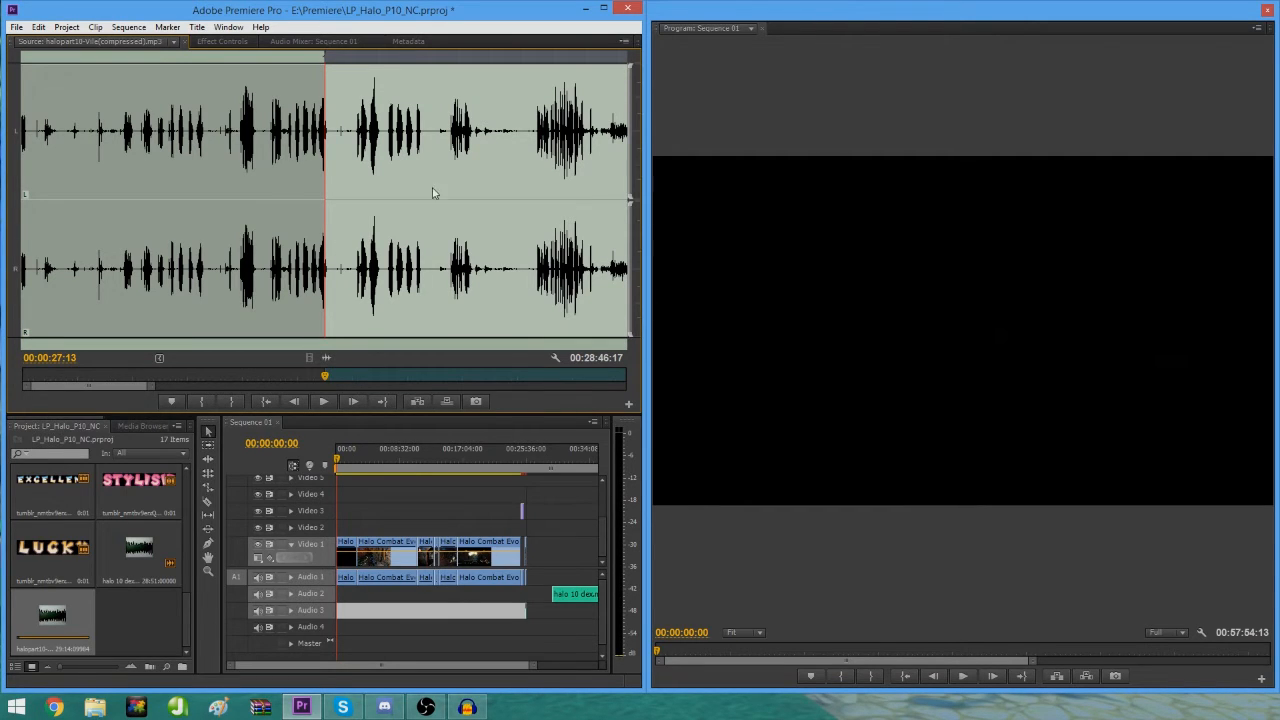
left_click_drag(70, 628, 558, 618)
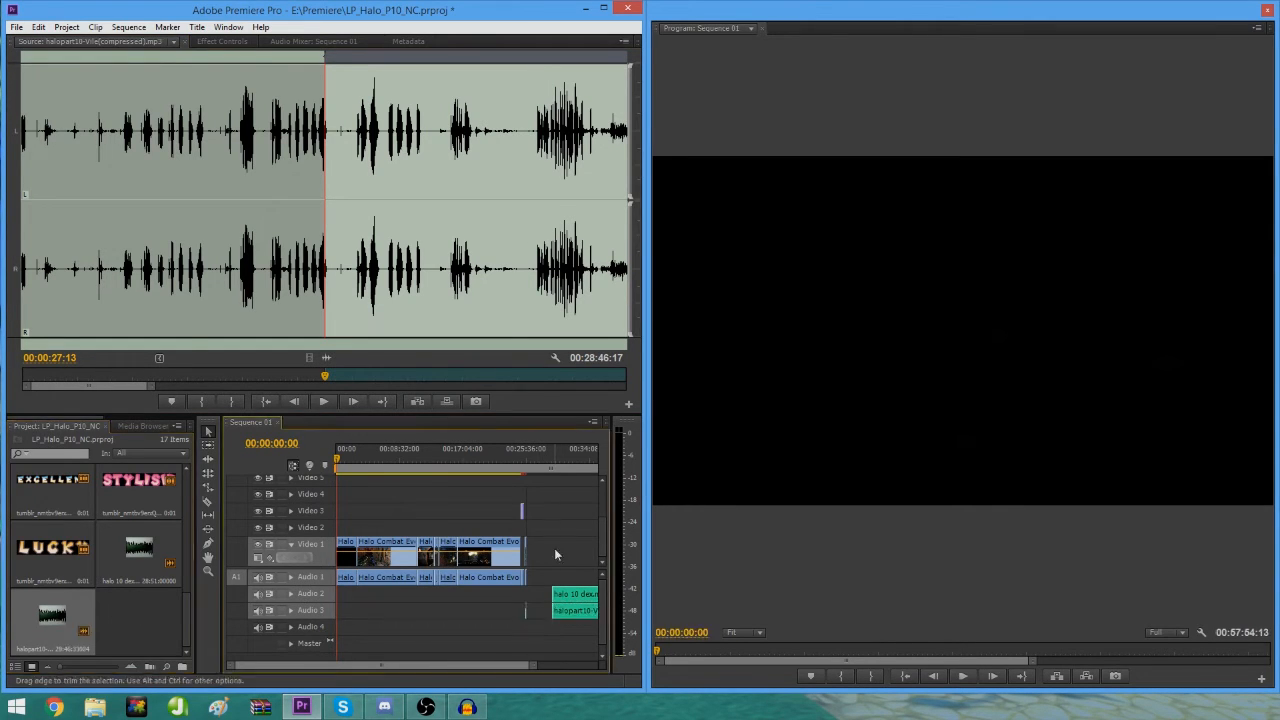
Step: Align the start of the Vile clip on Audio 3 with the start of the dex clip on Audio 2
left_click(554, 451)
key("equal")
key("equal")
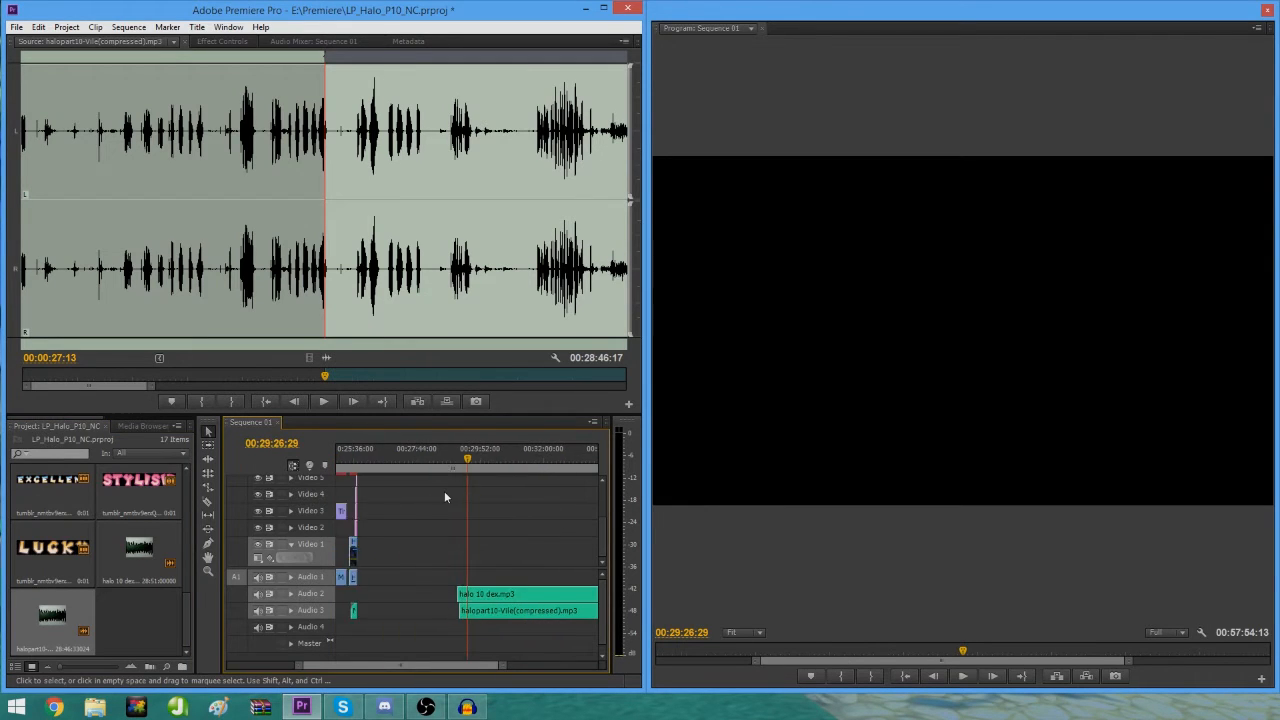
key("equal")
key("equal")
key("equal")
left_click_drag(446, 614, 428, 614)
key("minus")
key("equal")
Step: Play both commentary clips together from their start to check their sync and find where the commentary should begin
left_click(382, 448)
key("equal")
key("equal")
key("equal")
key("equal")
key("space")
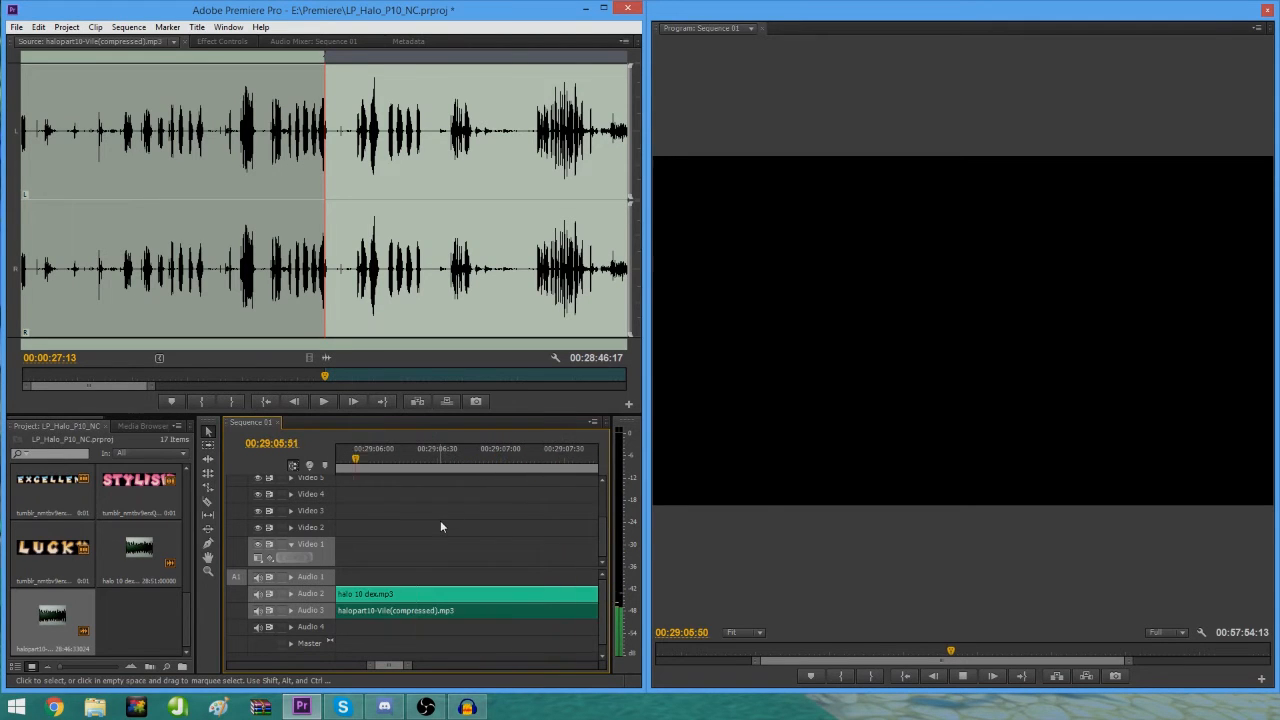
key("minus")
key("minus")
key("minus")
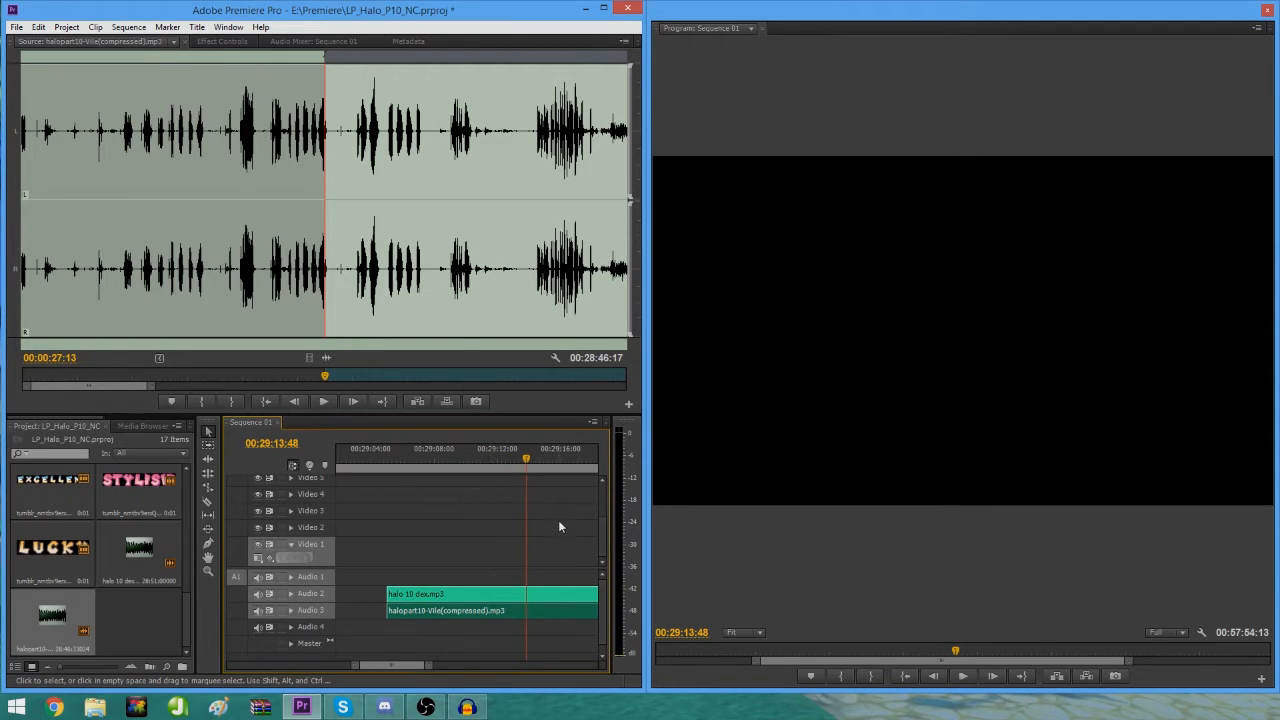
Step: Split both commentary clips at 00:29:13:48 and delete the portions before the cut
key("c")
left_click(526, 595)
left_click(528, 610)
key("v")
left_click_drag(524, 556, 460, 680)
key("Delete")
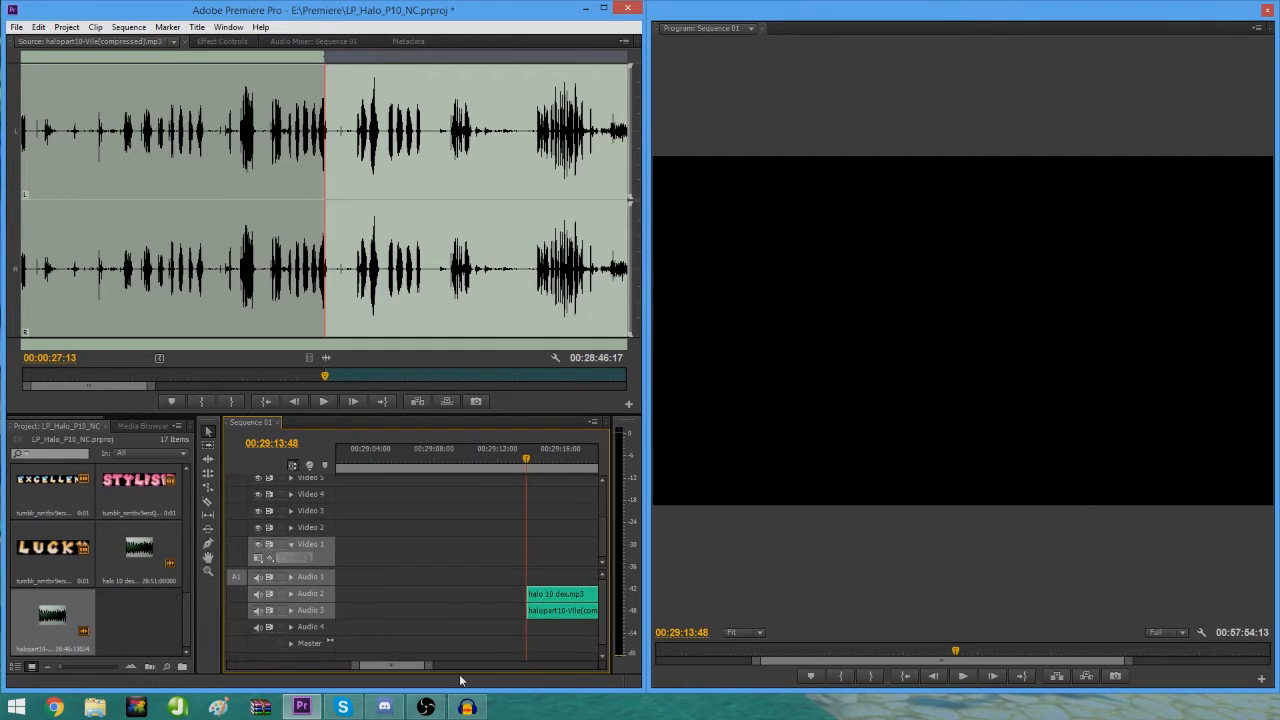
Step: Move both trimmed commentary clips to the start of the sequence, with dex on Audio 4 and Vile on Audio 5
key("minus")
key("minus")
key("minus")
key("minus")
key("minus")
key("minus")
key("minus")
key("minus")
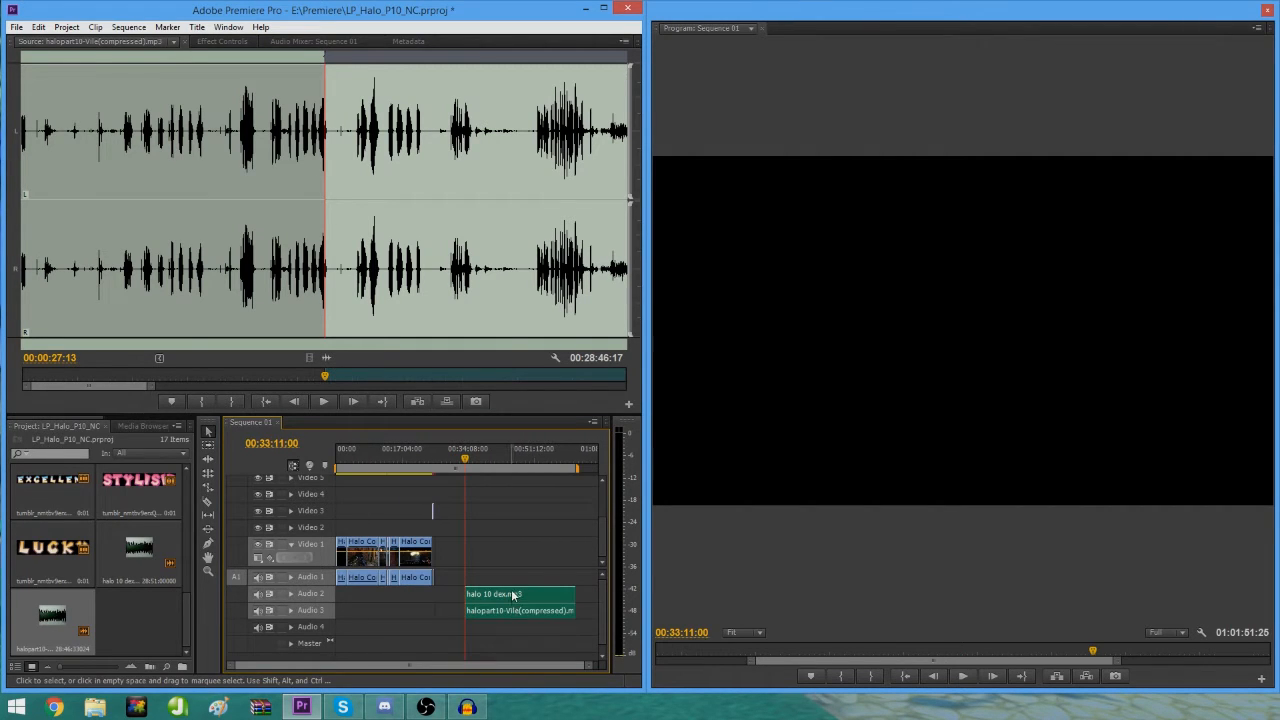
left_click_drag(511, 591, 380, 627)
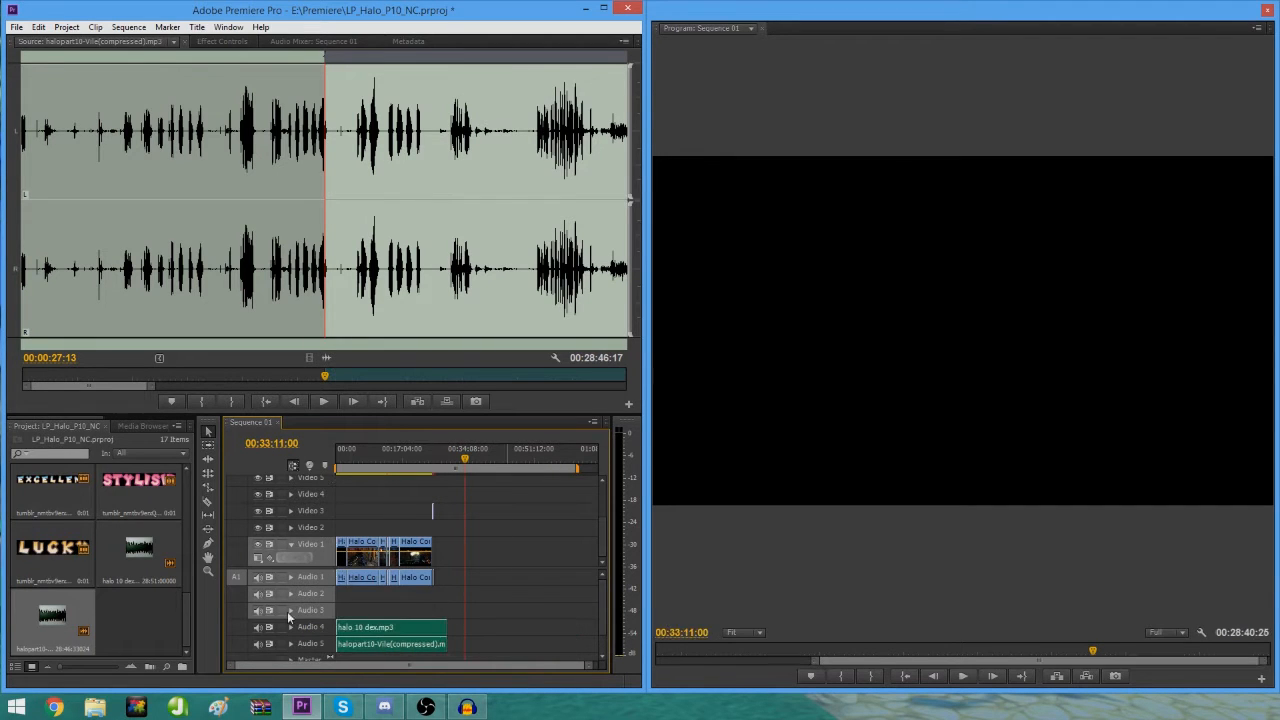
Step: Return the playhead to the sequence start, show the Audio Mixer and select the first gameplay clip
left_click_drag(384, 459, 17, 491)
key("equal")
key("equal")
key("equal")
key("equal")
key("equal")
key("equal")
key("equal")
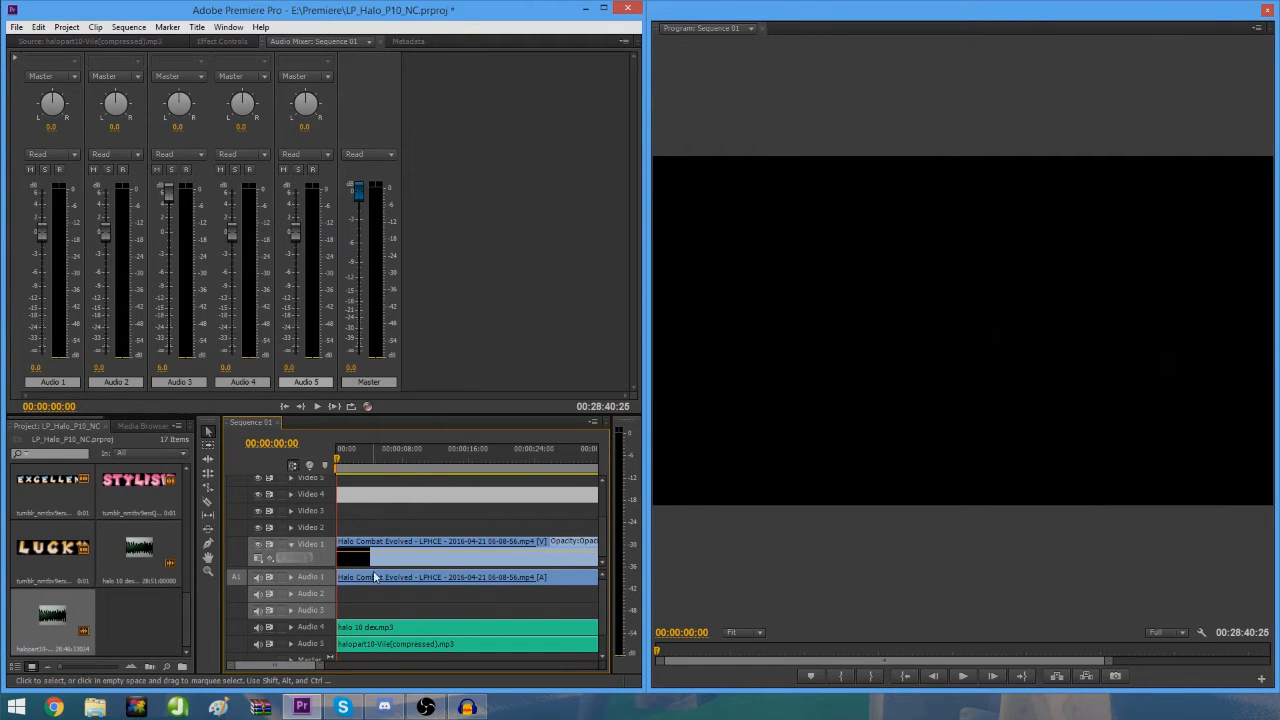
left_click(404, 546)
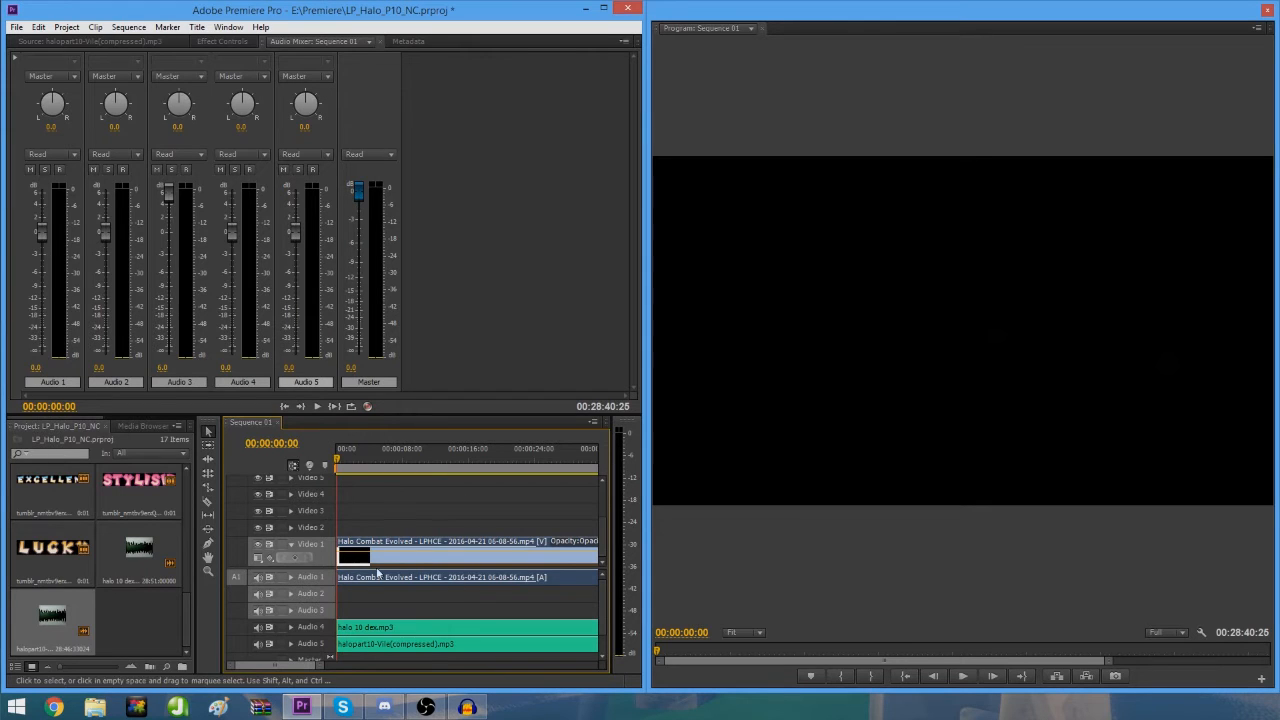
Step: Set the Audio 1 gameplay track's volume to -12.5 dB in the Audio Mixer
left_click_drag(41, 236, 42, 290)
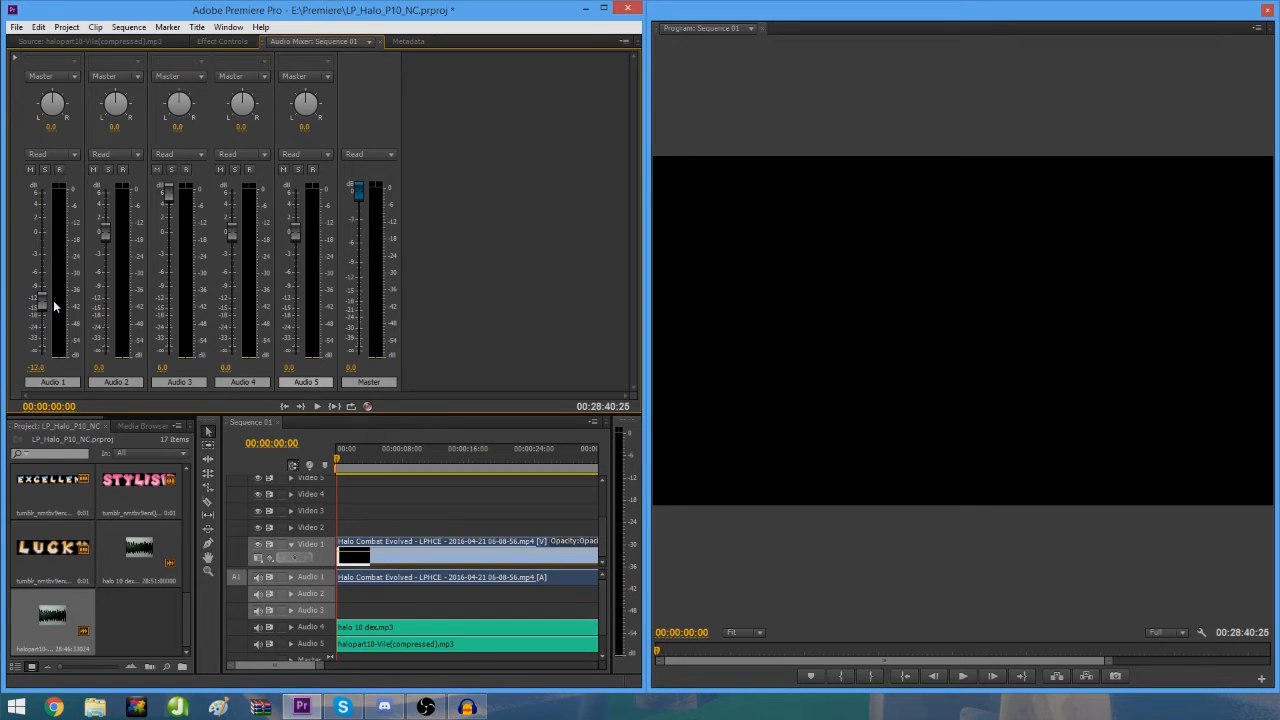
left_click(36, 367)
type("6")
key("Return")
left_click(38, 368)
type("-12.5")
key("Return")
left_click(494, 515)
left_click(467, 595)
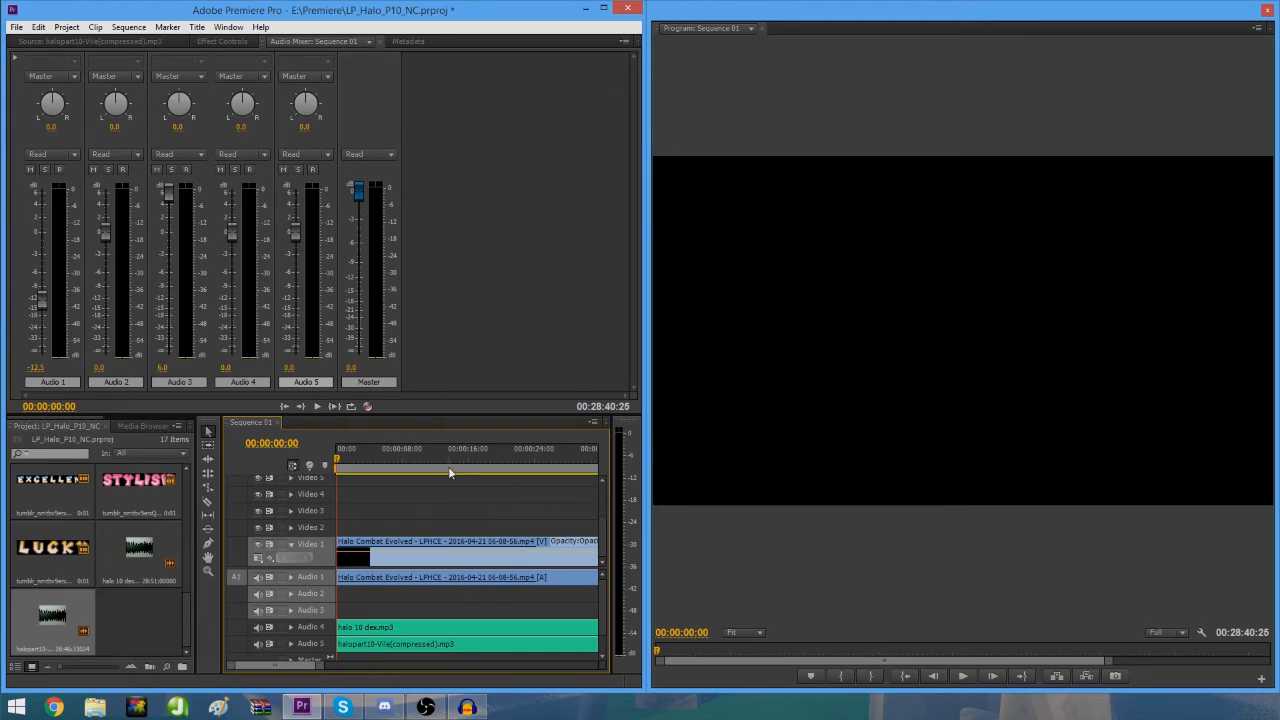
key("equal")
key("equal")
left_click(359, 495)
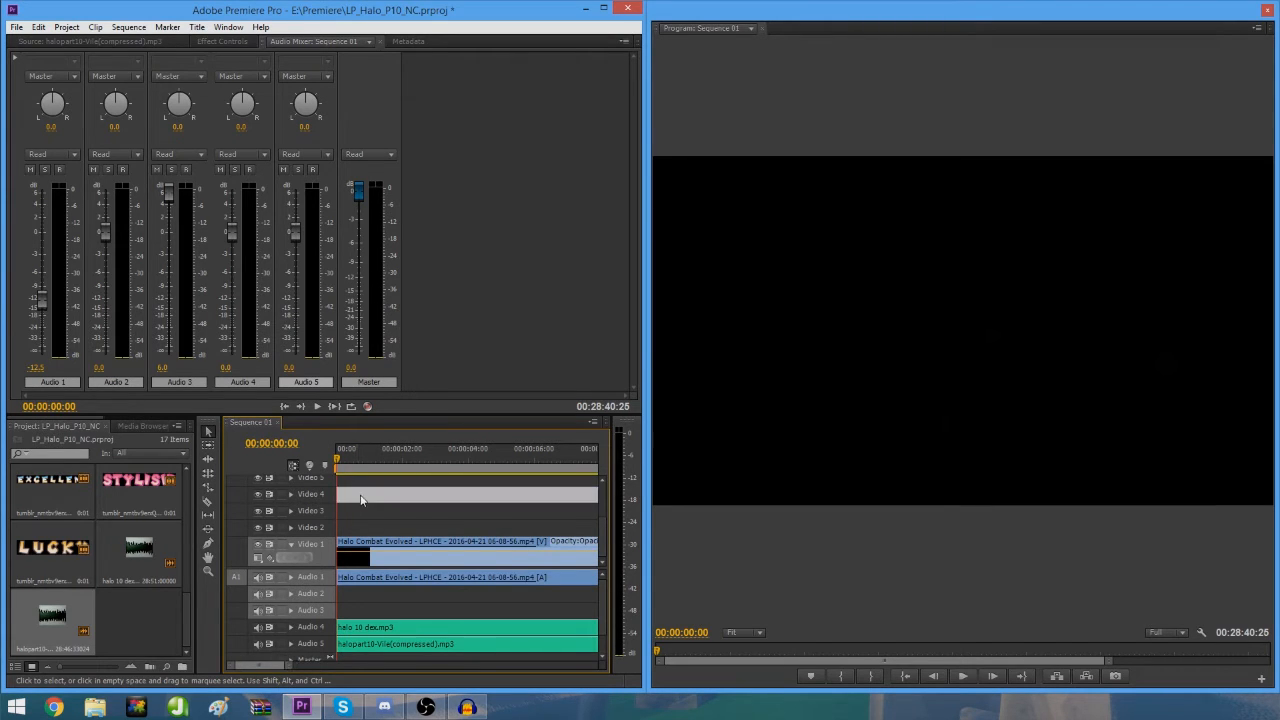
key("minus")
key("minus")
key("minus")
key("minus")
key("equal")
key("equal")
key("equal")
key("equal")
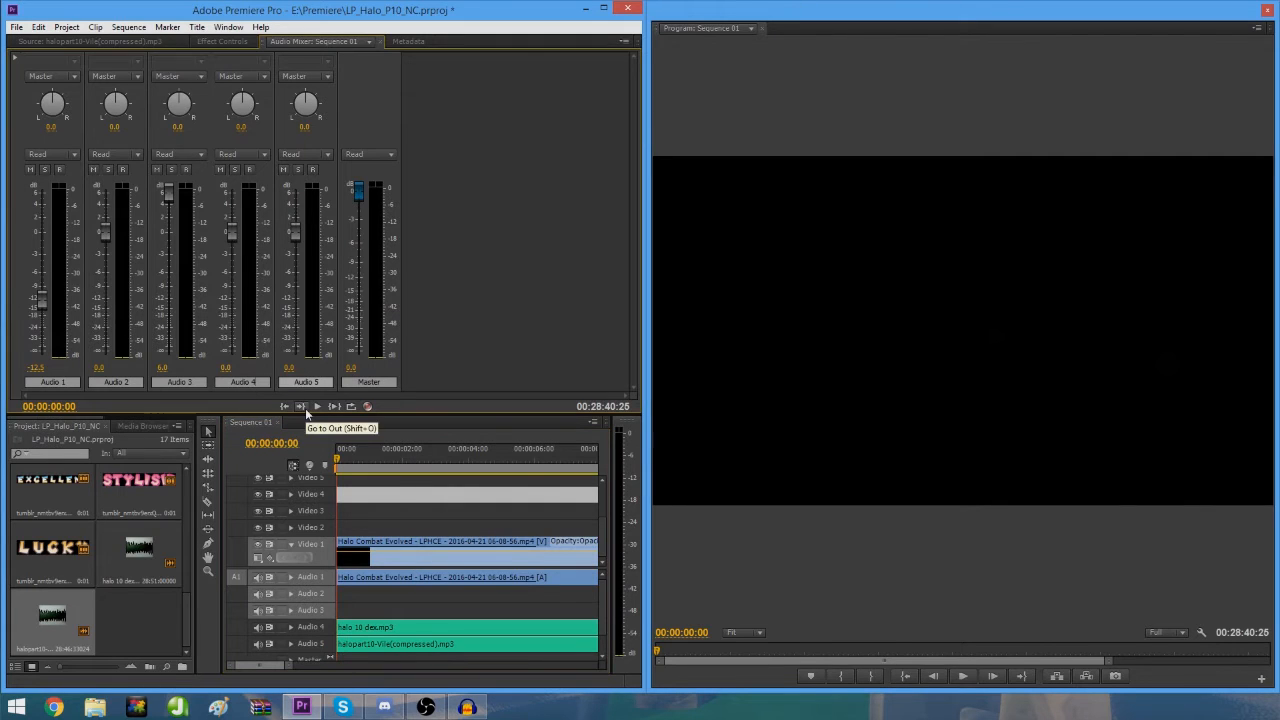
Step: Rename the Audio 4 track as Dex and the Audio 5 track as Vile
key("BackSpace")
key("BackSpace")
key("BackSpace")
key("BackSpace")
key("BackSpace")
key("BackSpace")
key("BackSpace")
type("DEx")
key("Tab")
type("Vile")
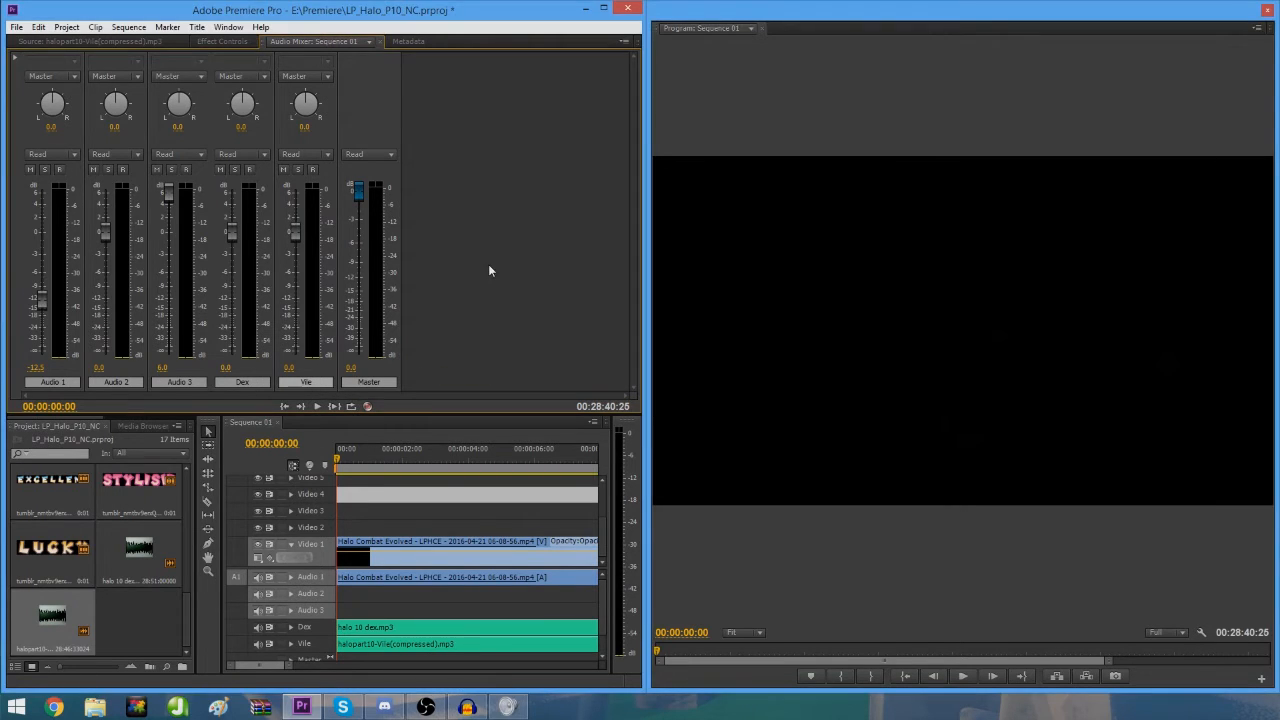
Step: Play the sequence opening repeatedly to compare the commentary levels, raising the Dex track's volume to 2.0 dB
key("space")
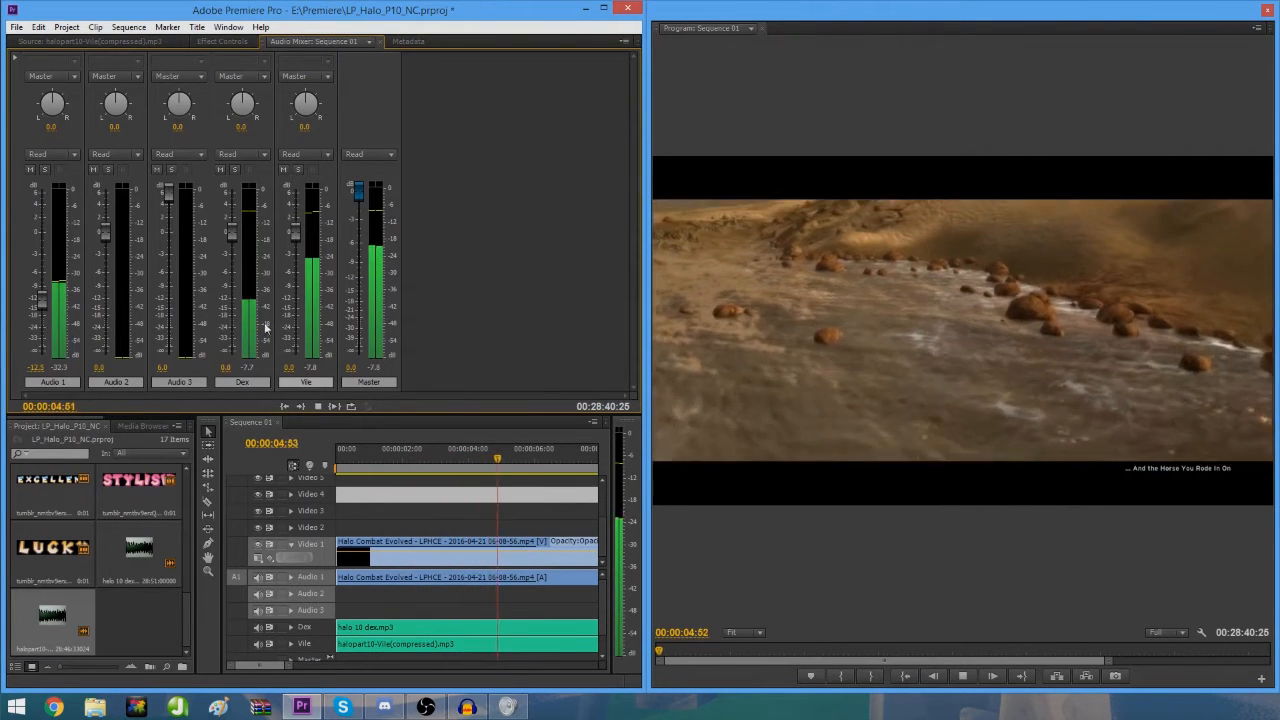
key("space")
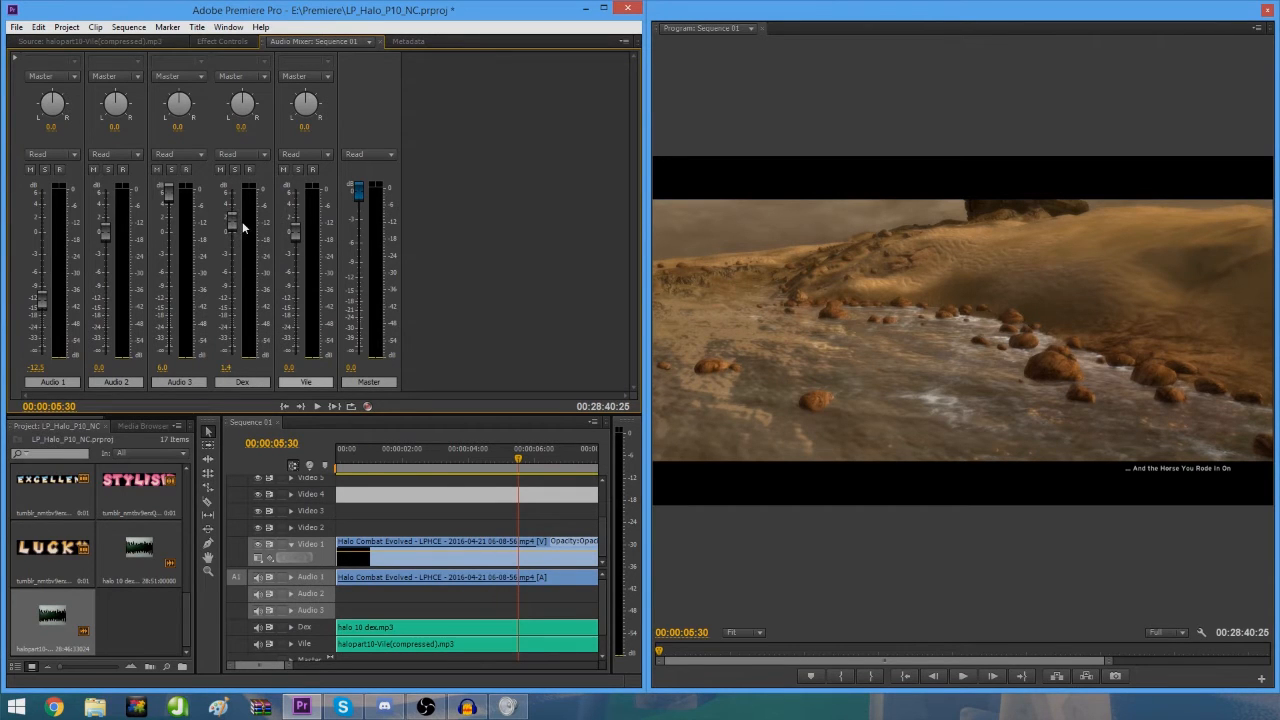
key("space")
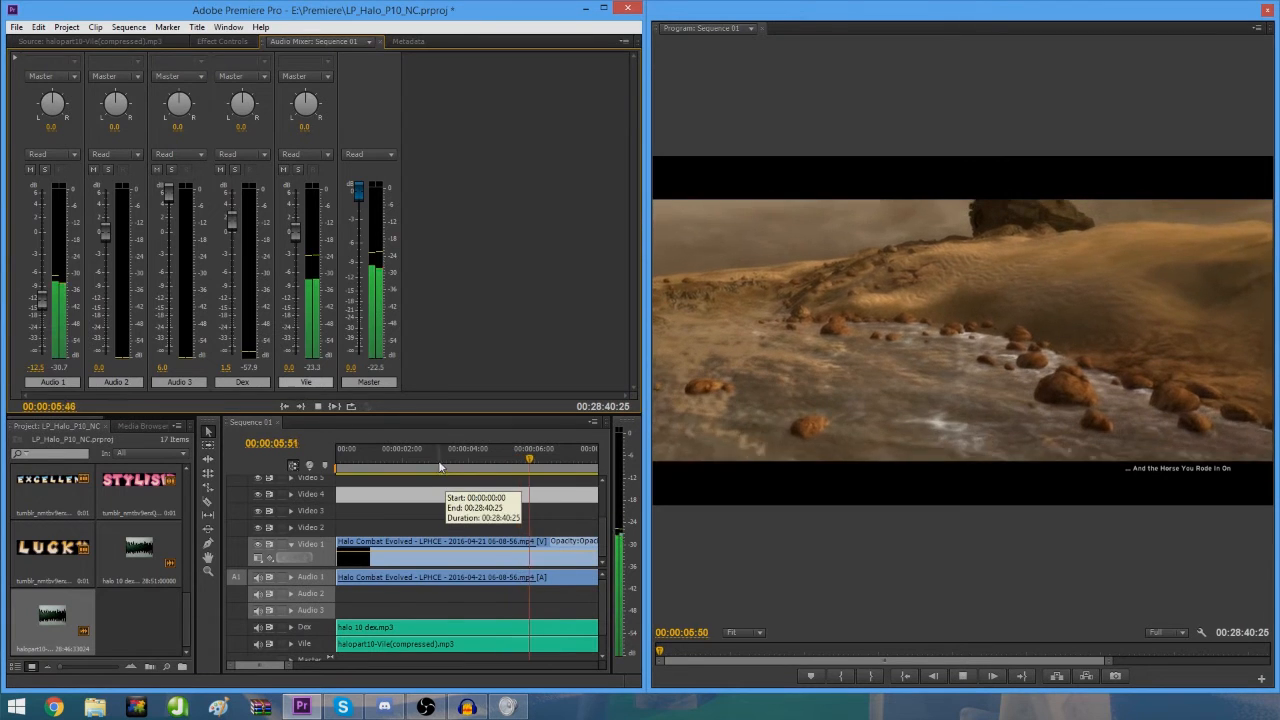
left_click(430, 457)
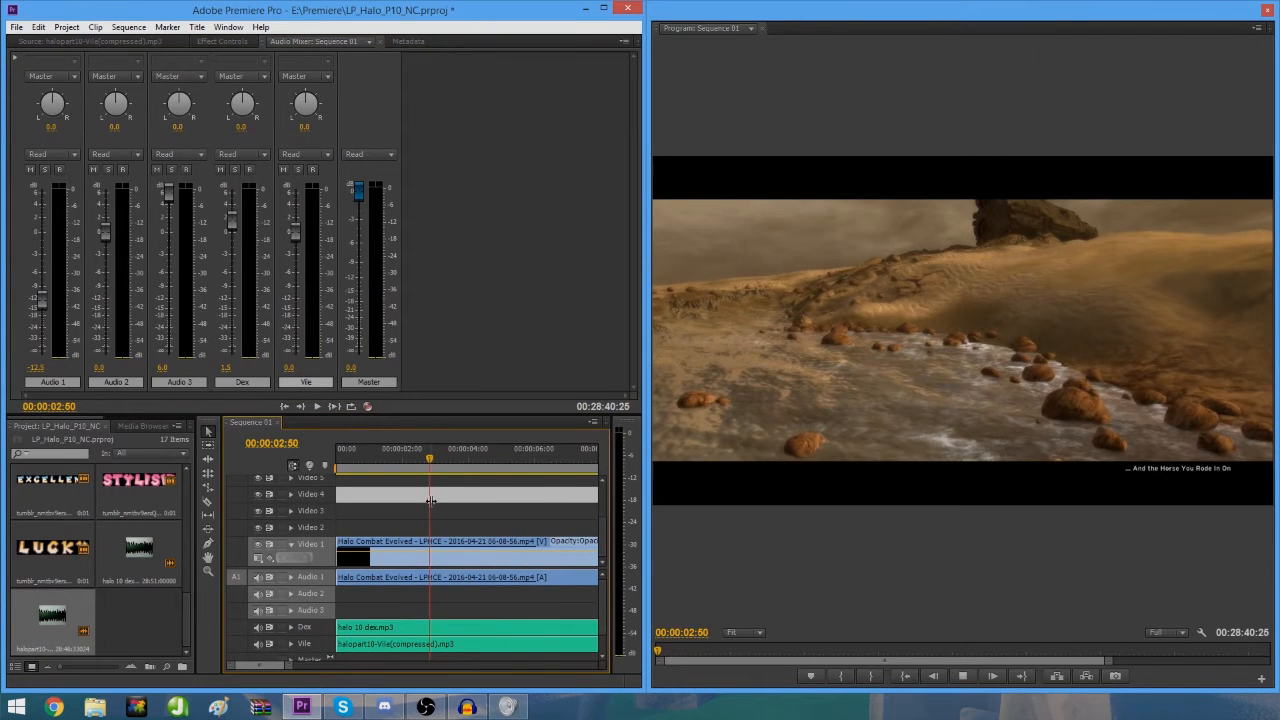
key("space")
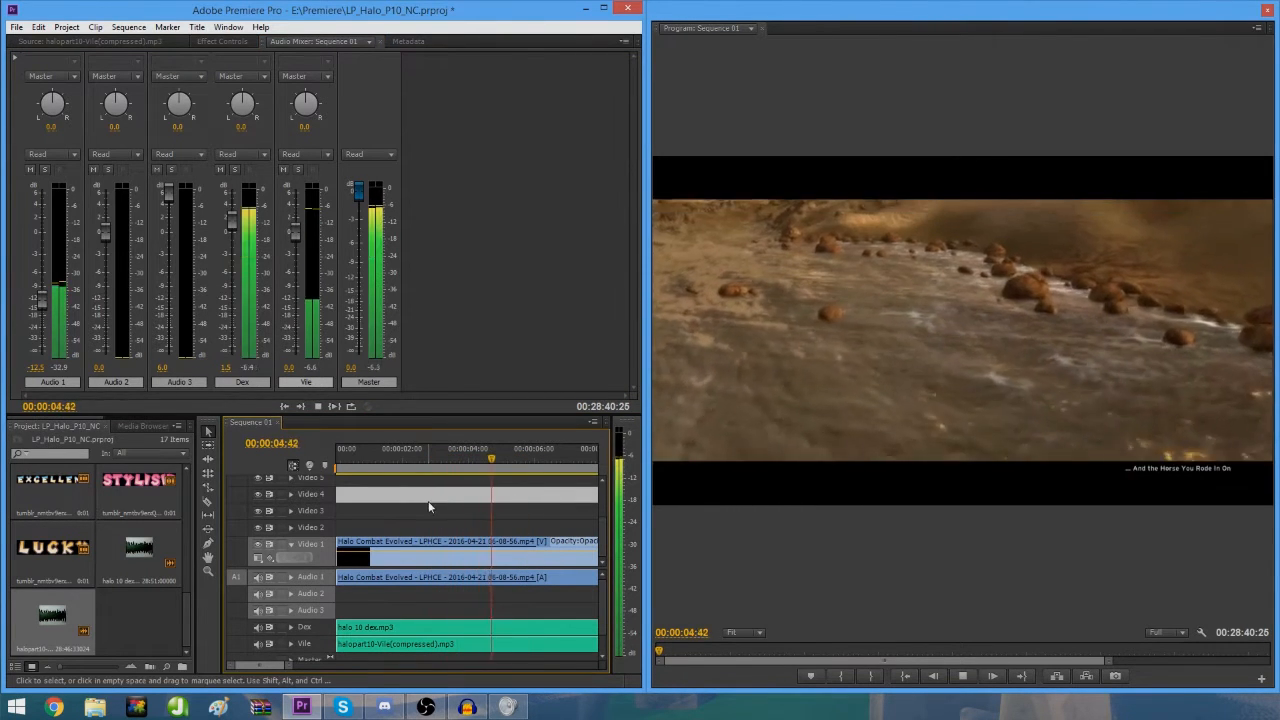
key("space")
left_click_drag(237, 230, 235, 224)
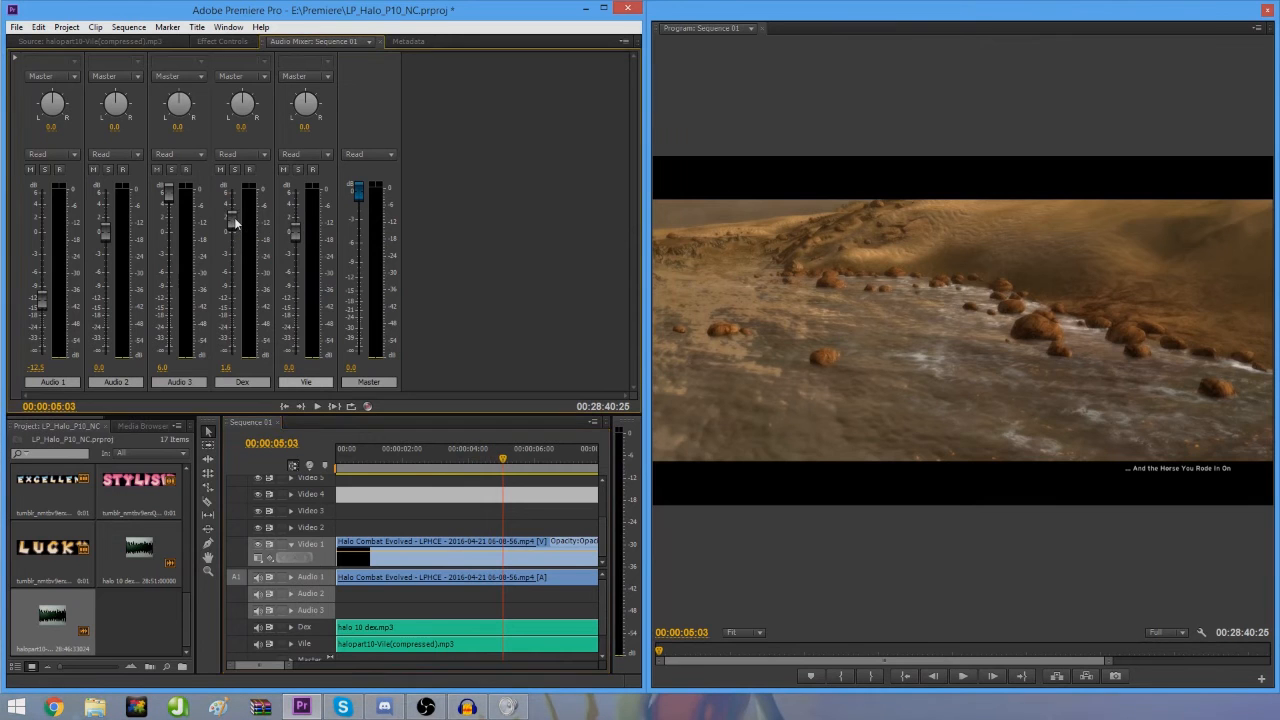
left_click(446, 456)
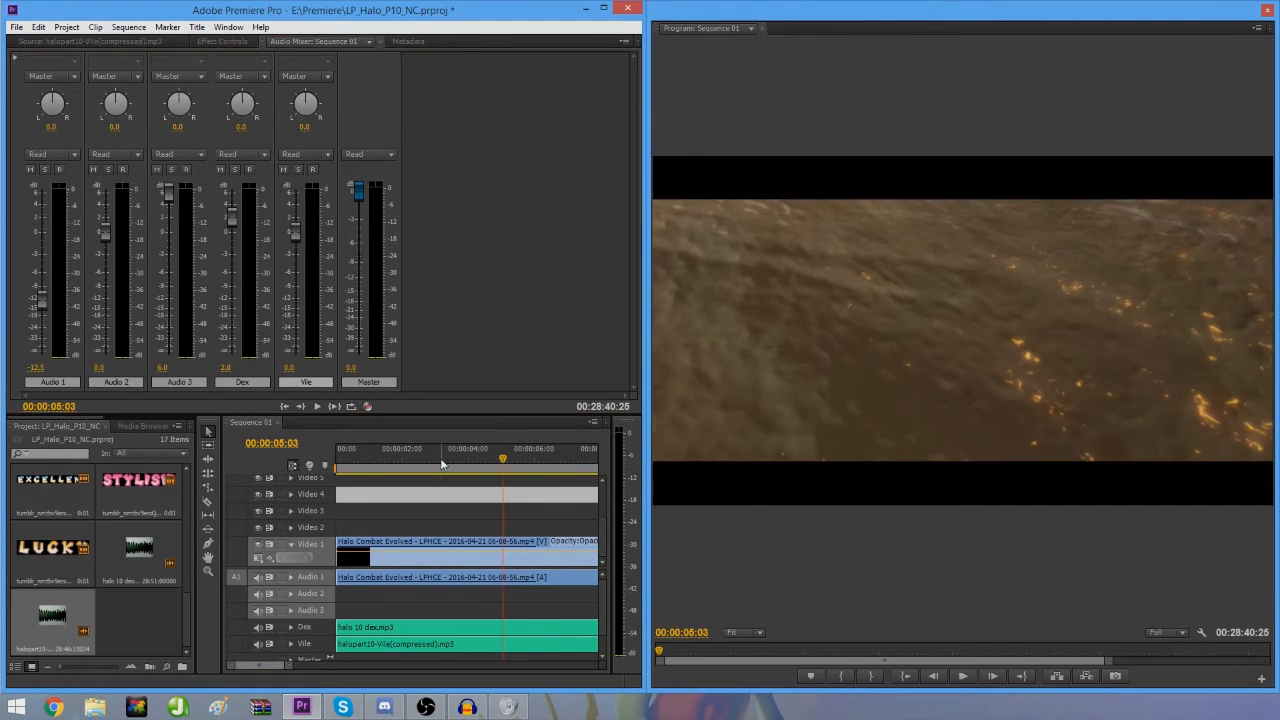
key("space")
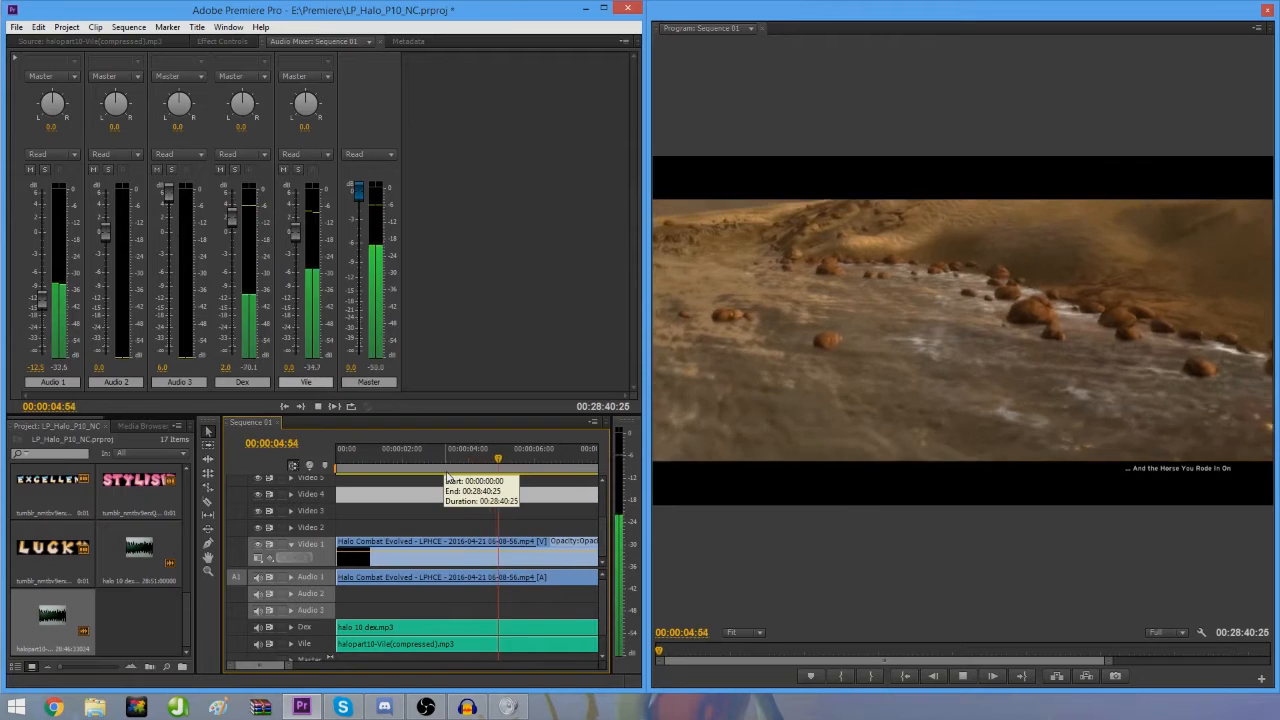
Step: Raise the Dex track's volume to 2.5 dB and replay the opening from about three seconds to check it
key("space")
left_click_drag(232, 218, 233, 214)
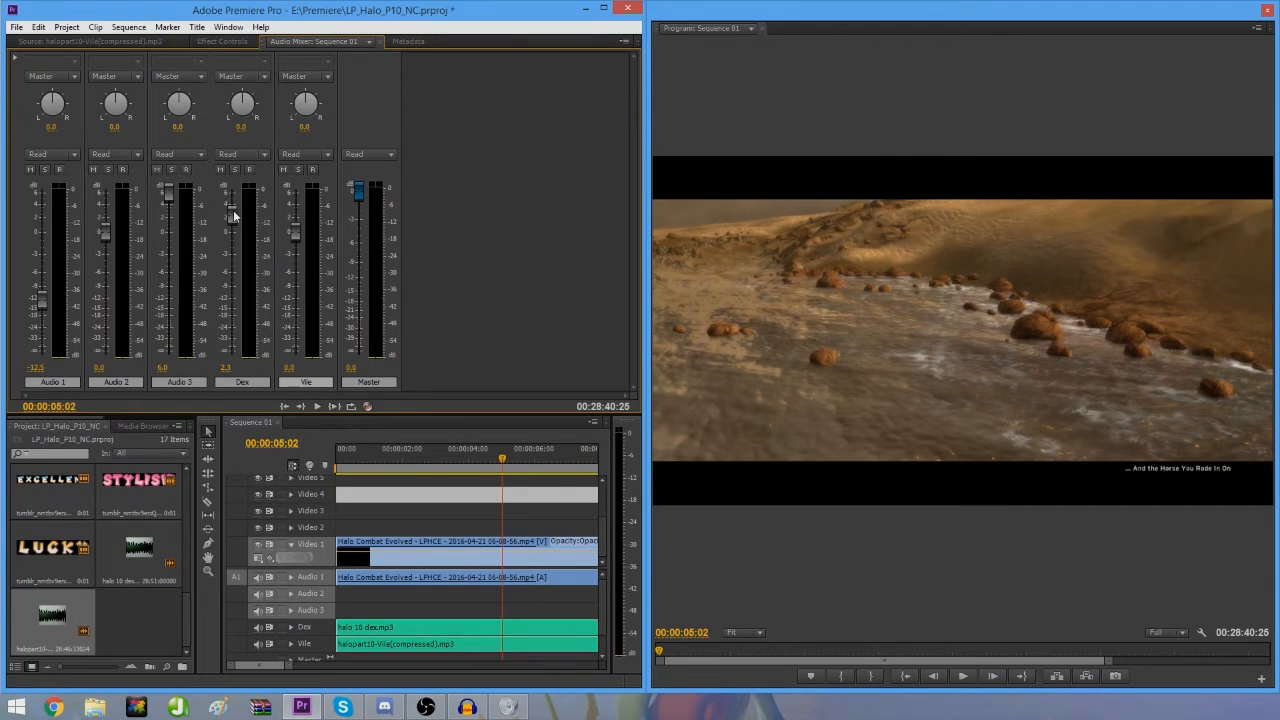
left_click(445, 462)
key("space")
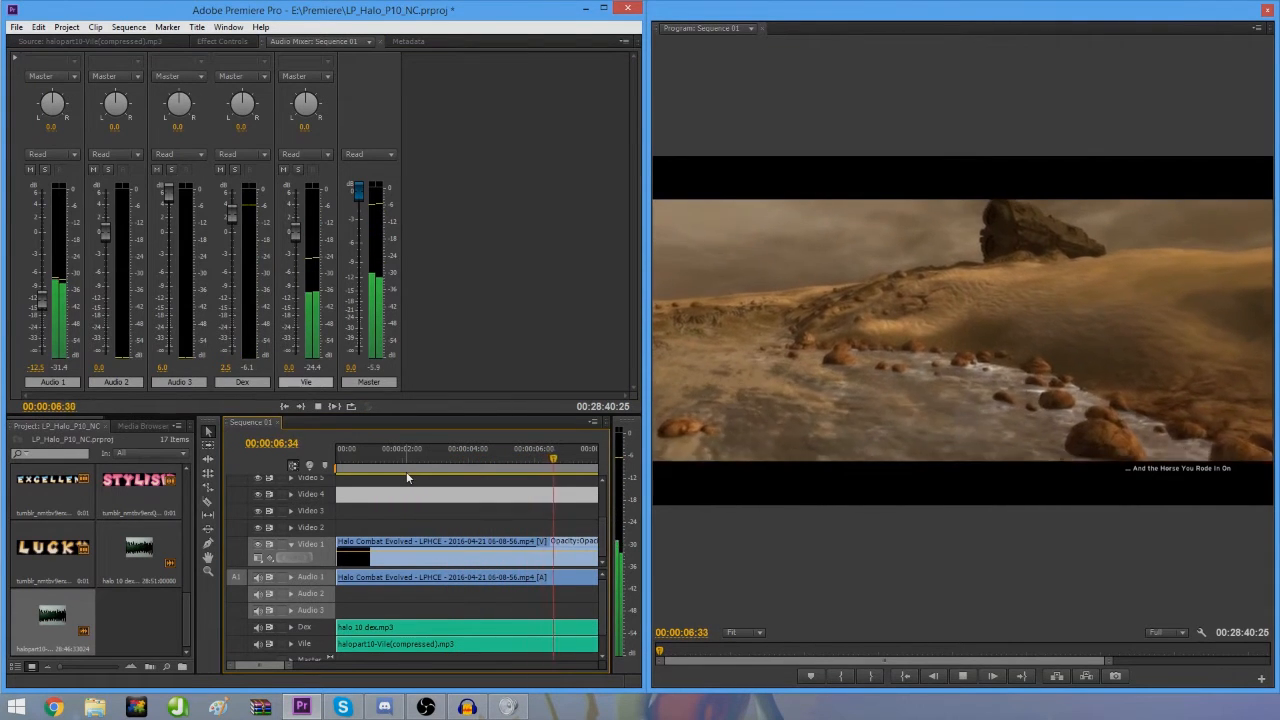
key("minus")
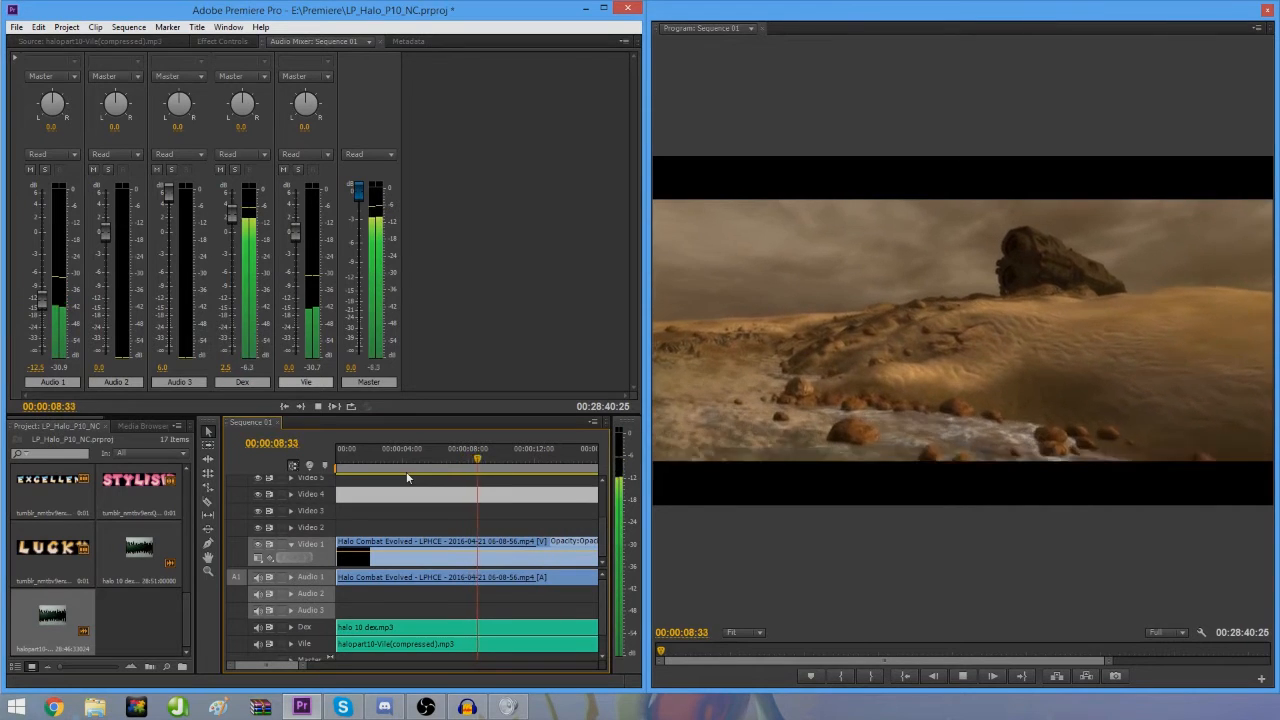
key("space")
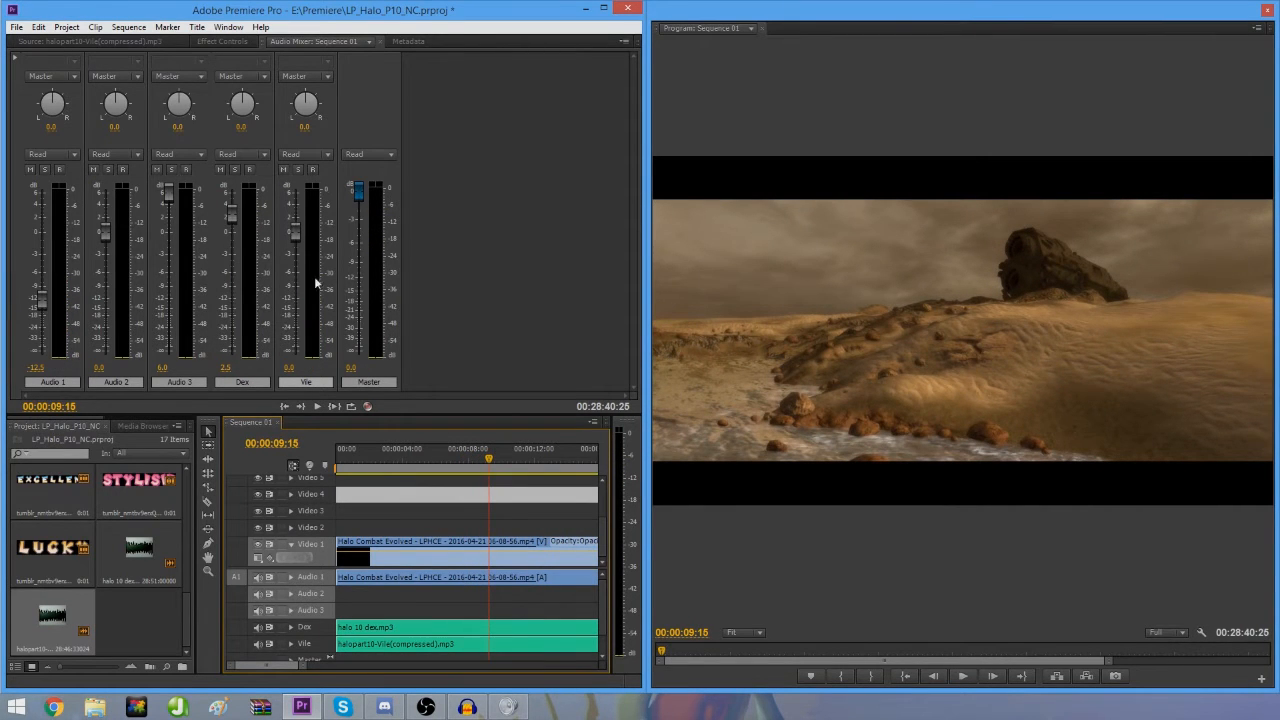
Step: Play on to about 00:00:28:19 in short stretches, comparing the Dex and Vile levels in the Audio Mixer
key("space")
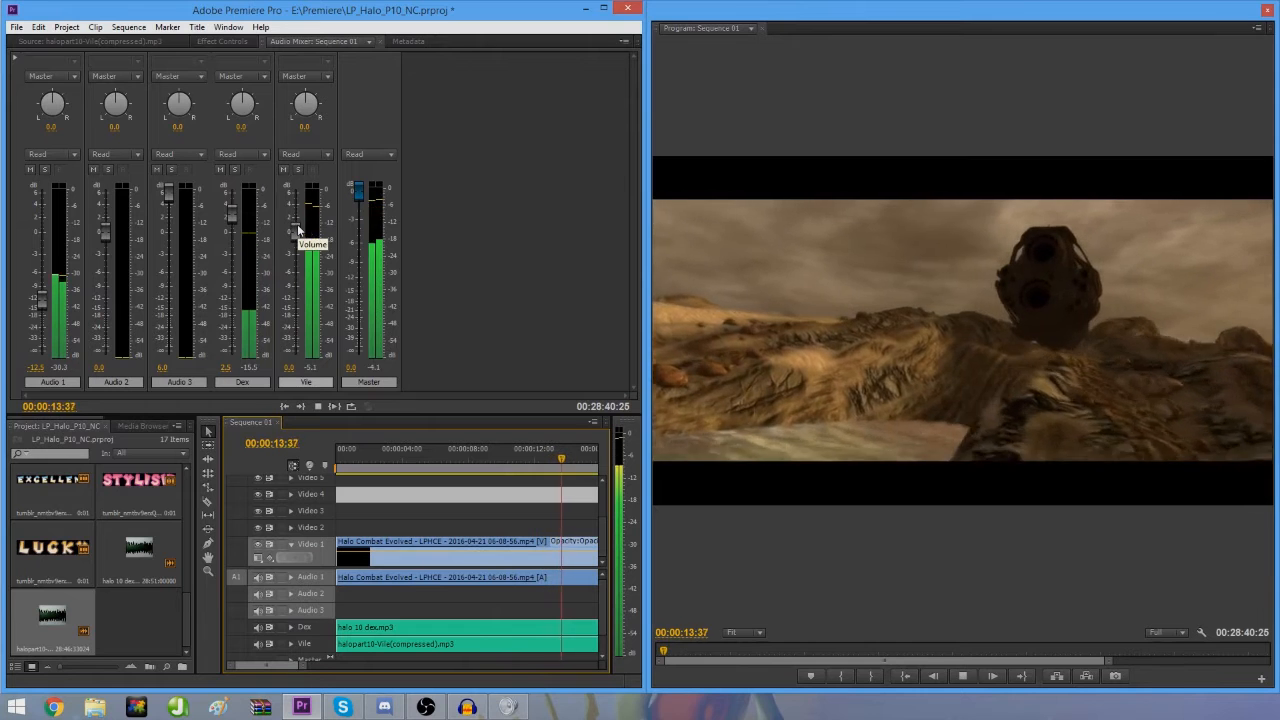
key("space")
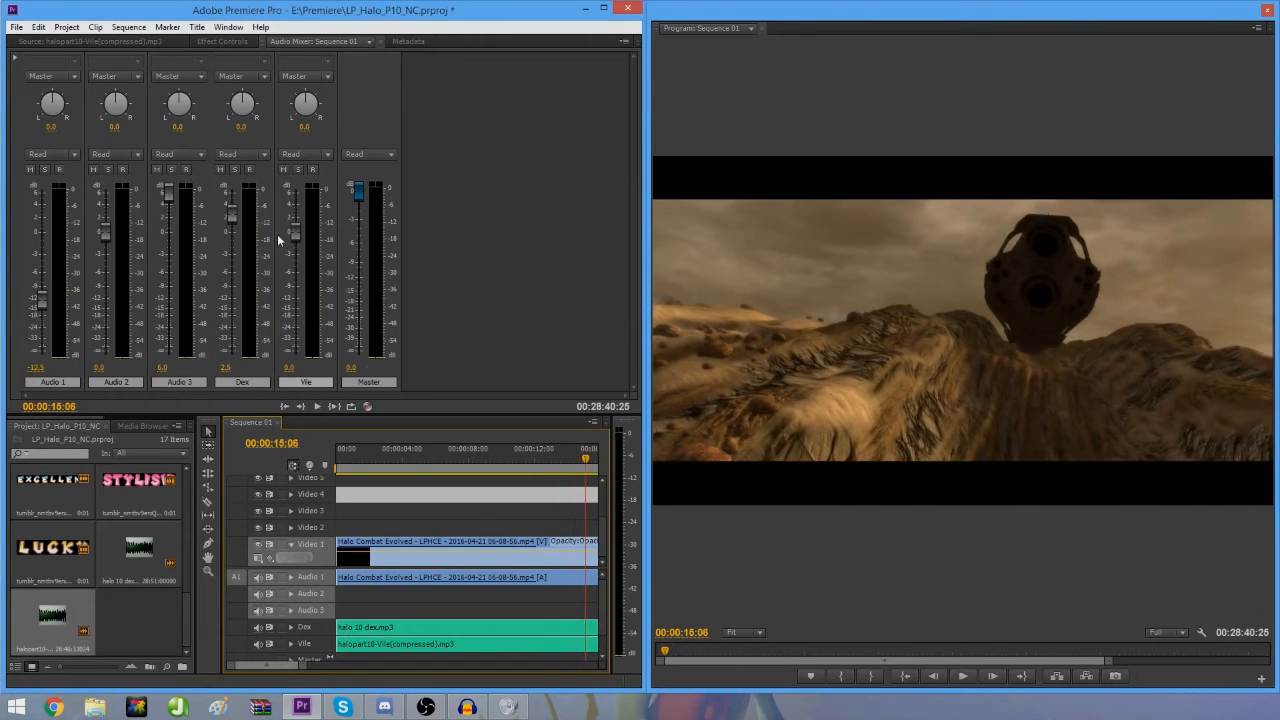
key("space")
key("space")
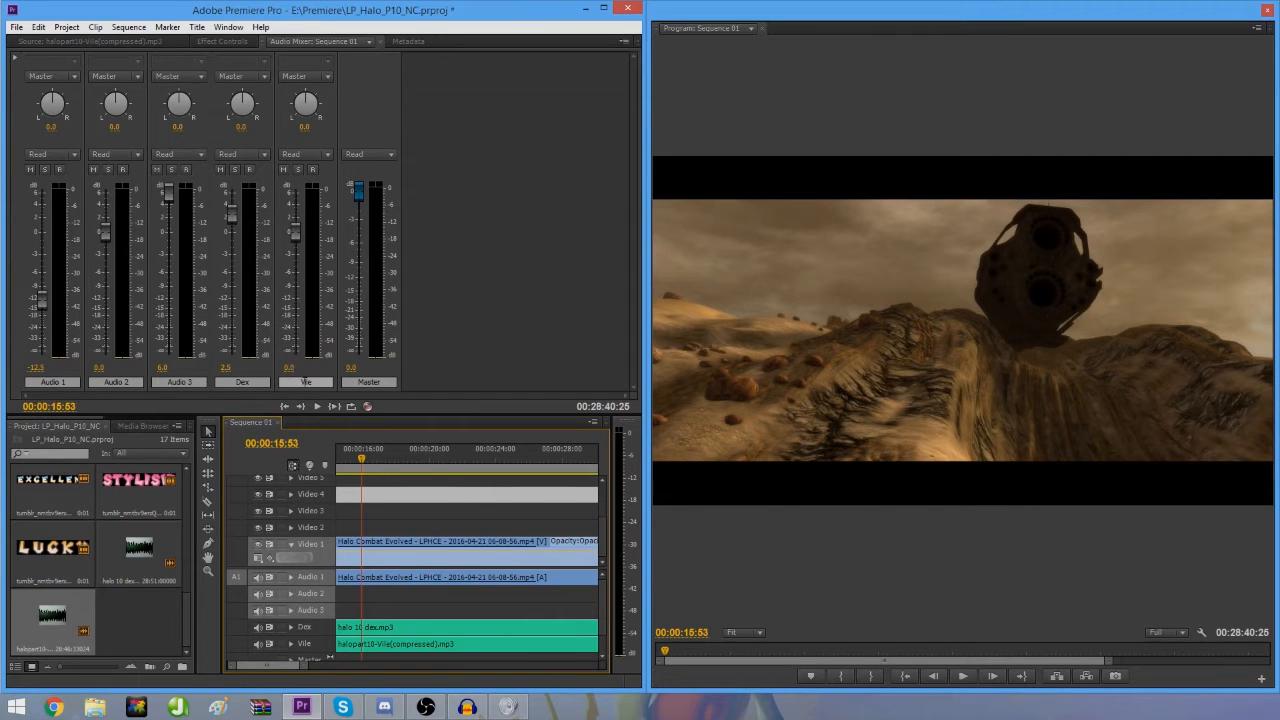
key("space")
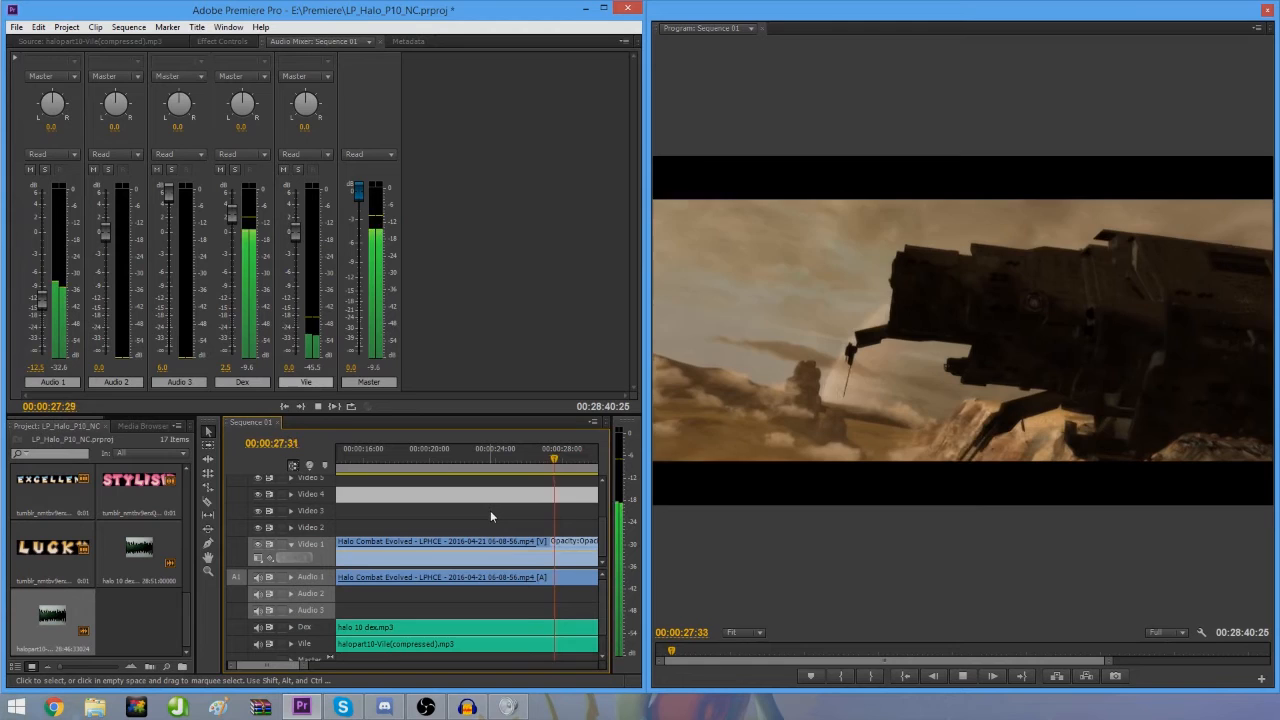
key("space")
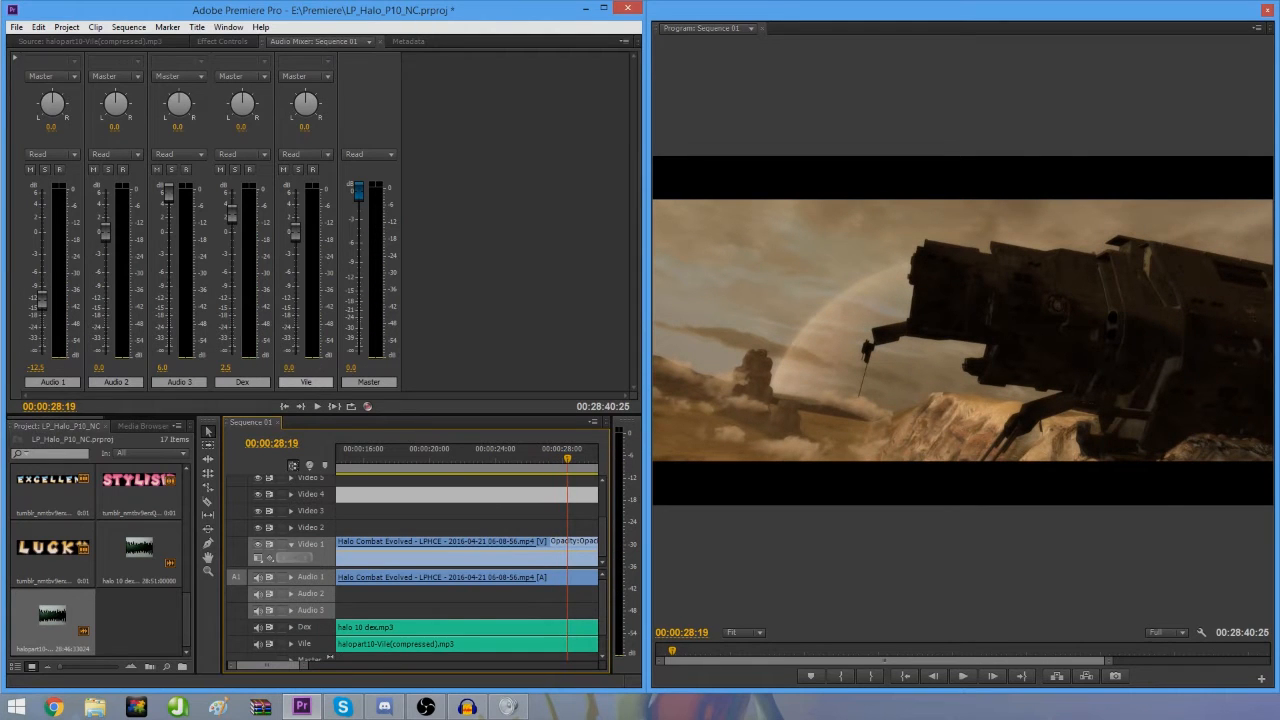
left_click(610, 264)
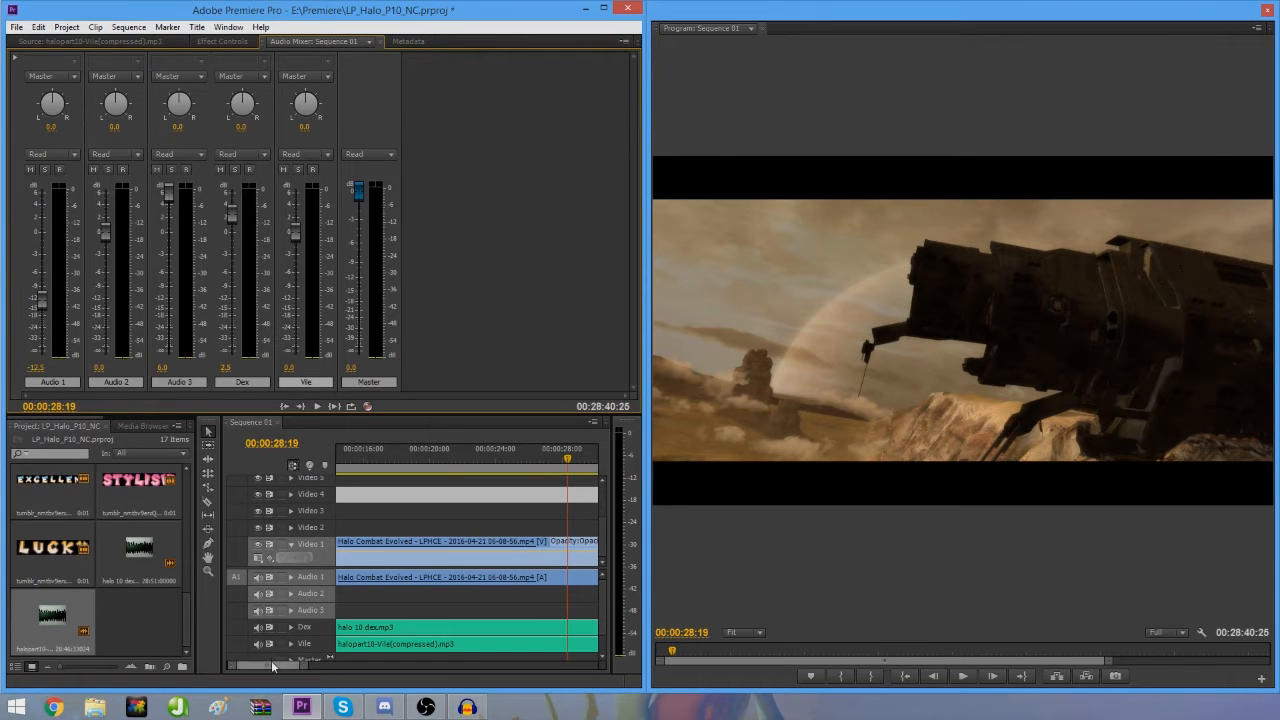
Step: Return the playhead to the sequence start and expand the Dex and Vile tracks to show their waveforms
left_click_drag(271, 660, 244, 645)
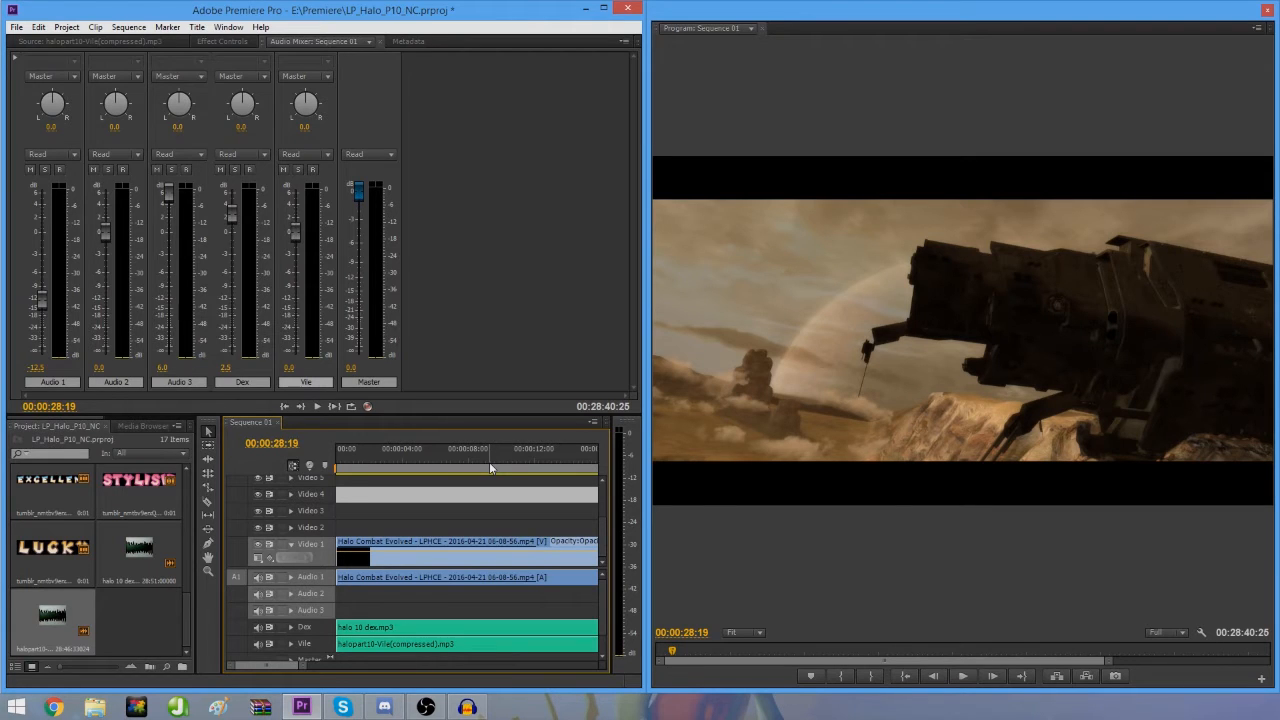
key("Home")
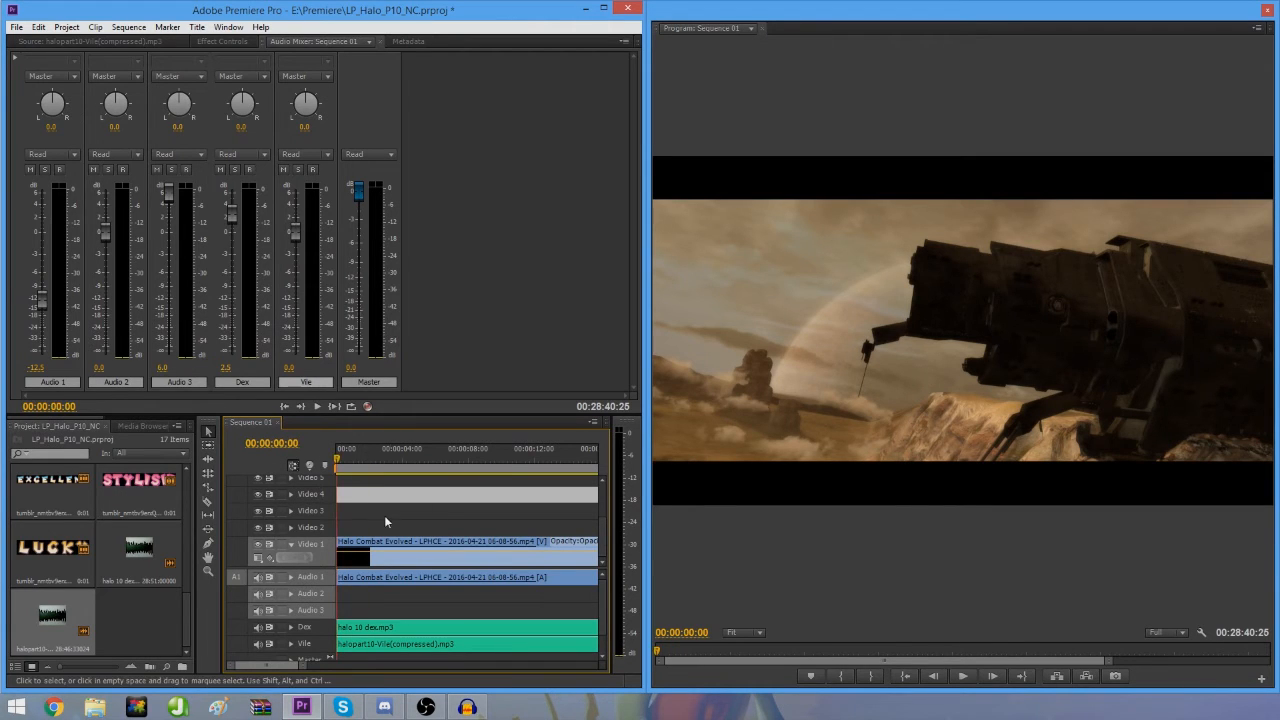
key("equal")
key("equal")
key("equal")
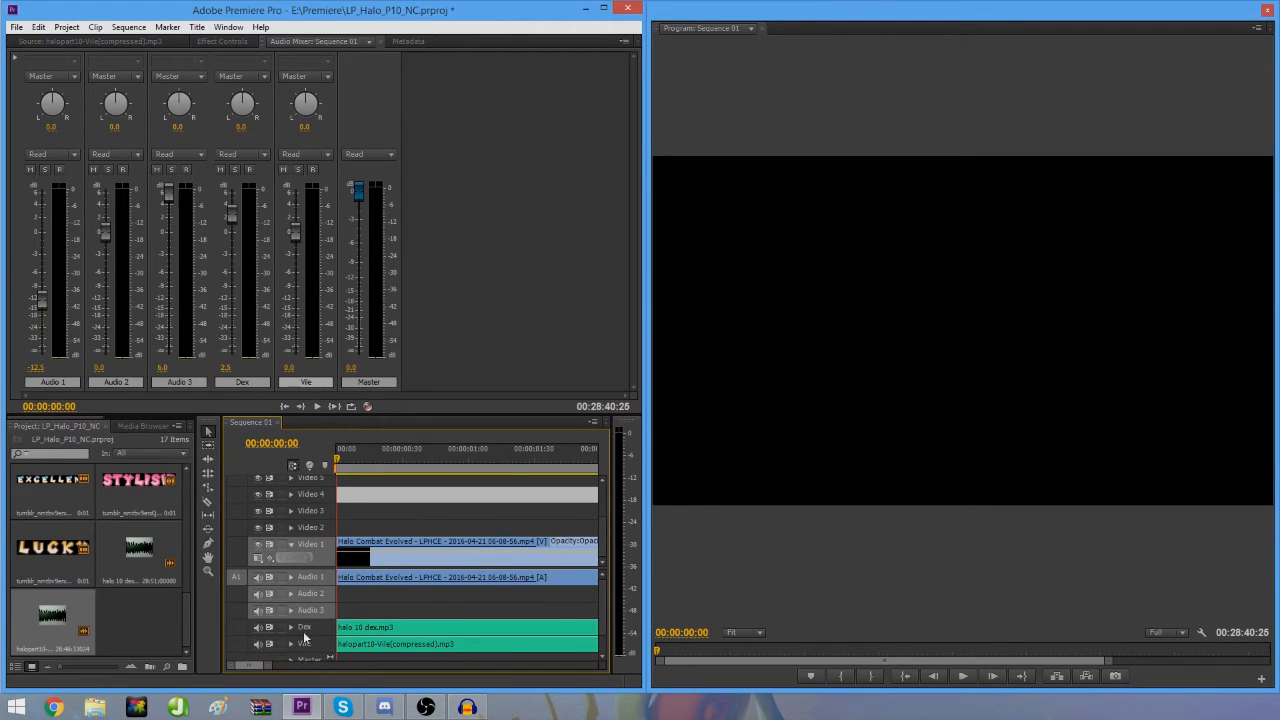
key("minus")
left_click_drag(604, 592, 603, 612)
left_click(292, 610)
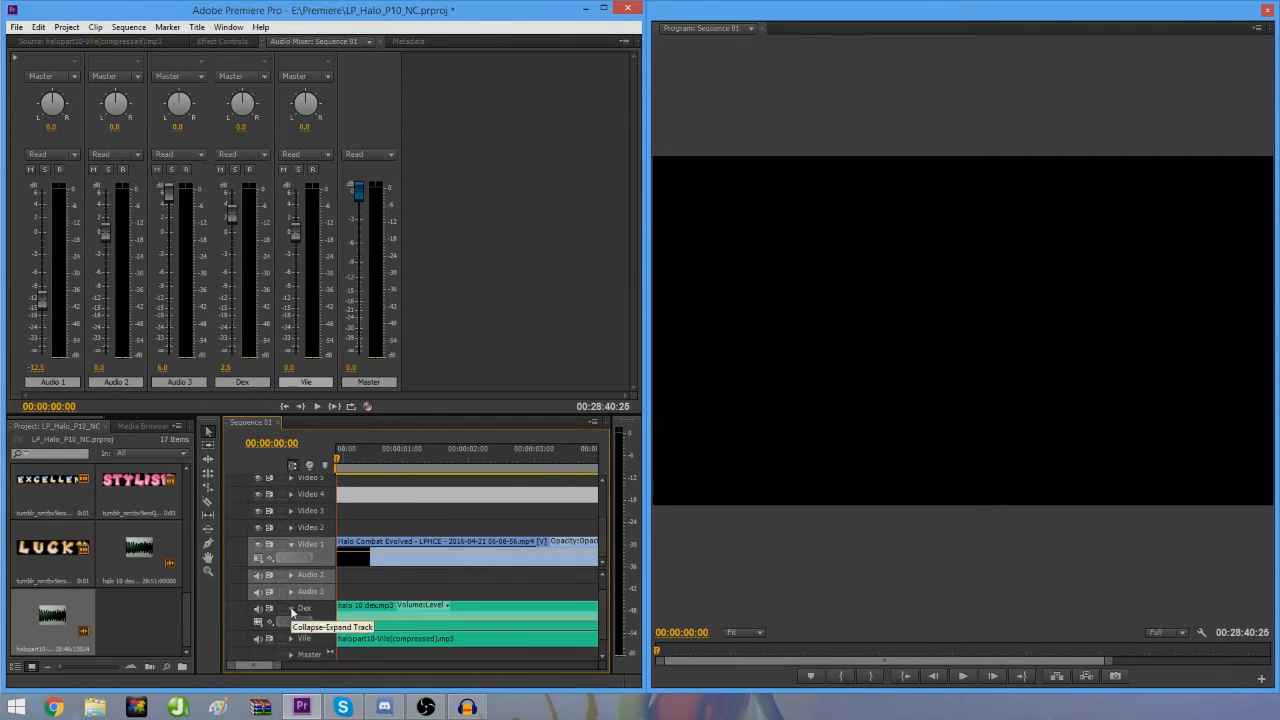
left_click(293, 638)
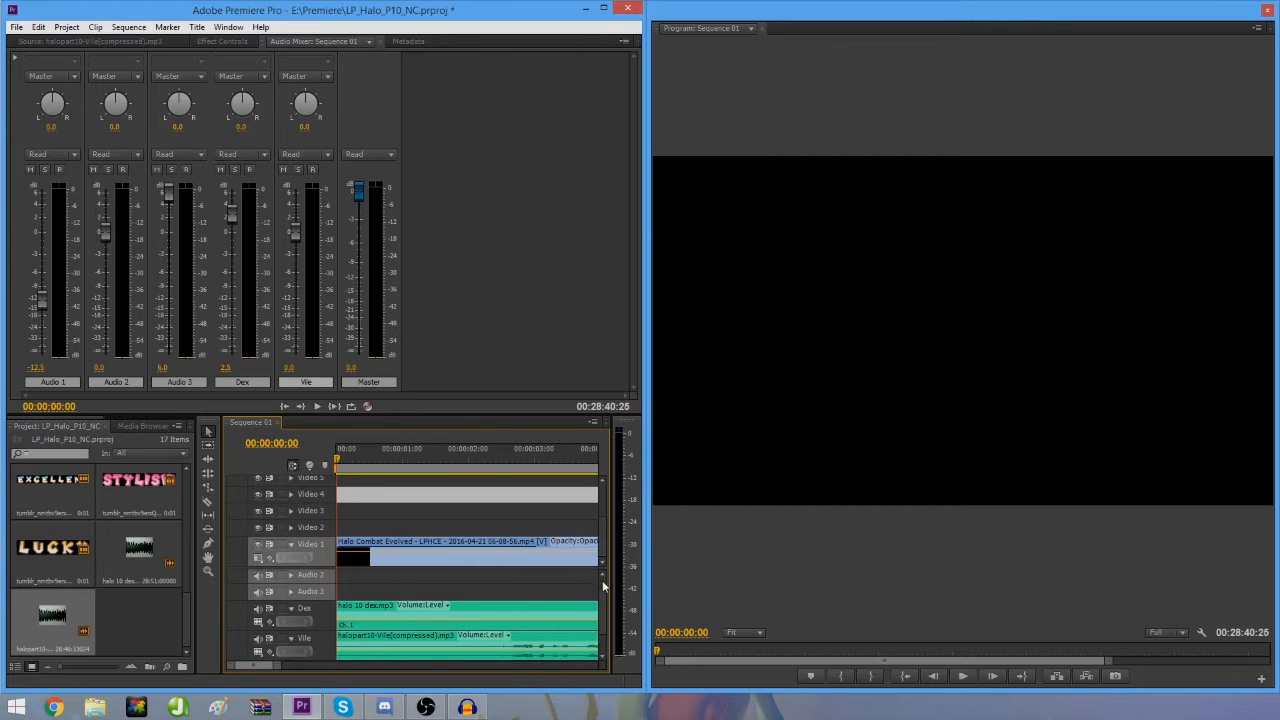
left_click_drag(603, 600, 603, 608)
Step: Split the Vile commentary clip at 00:00:02:37 and delete the part before the cut
key("space")
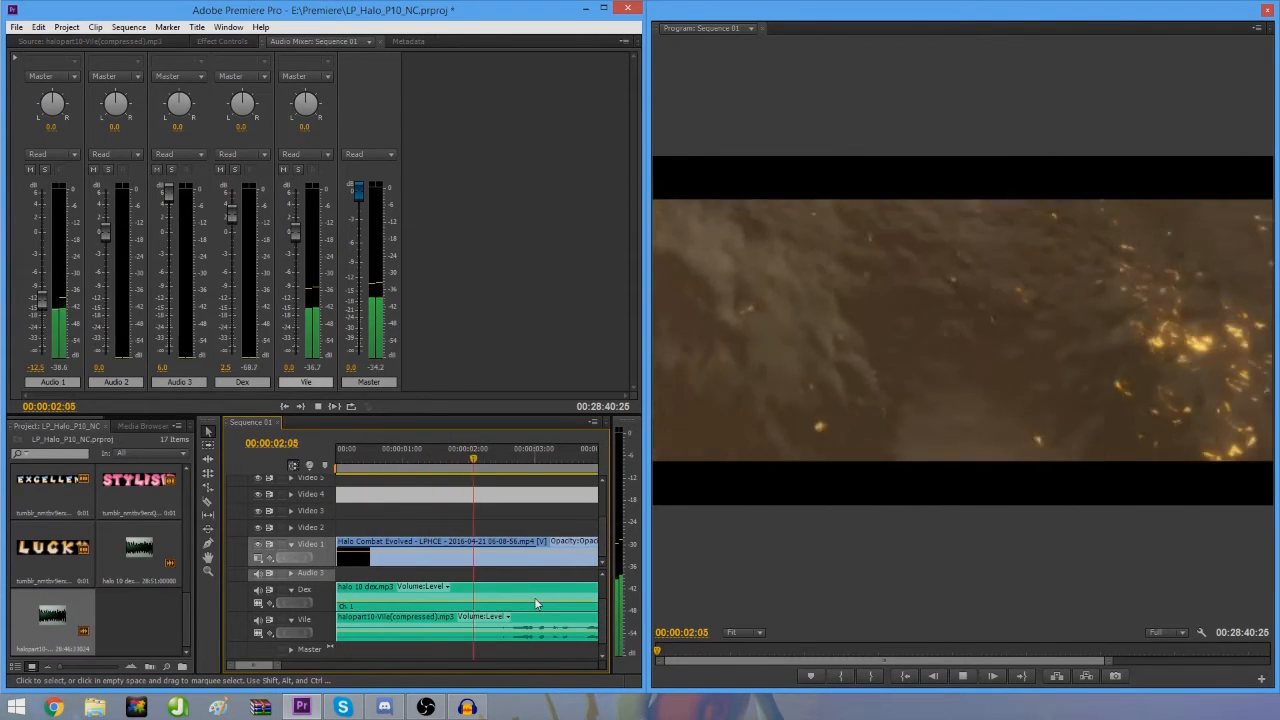
key("space")
key("Right")
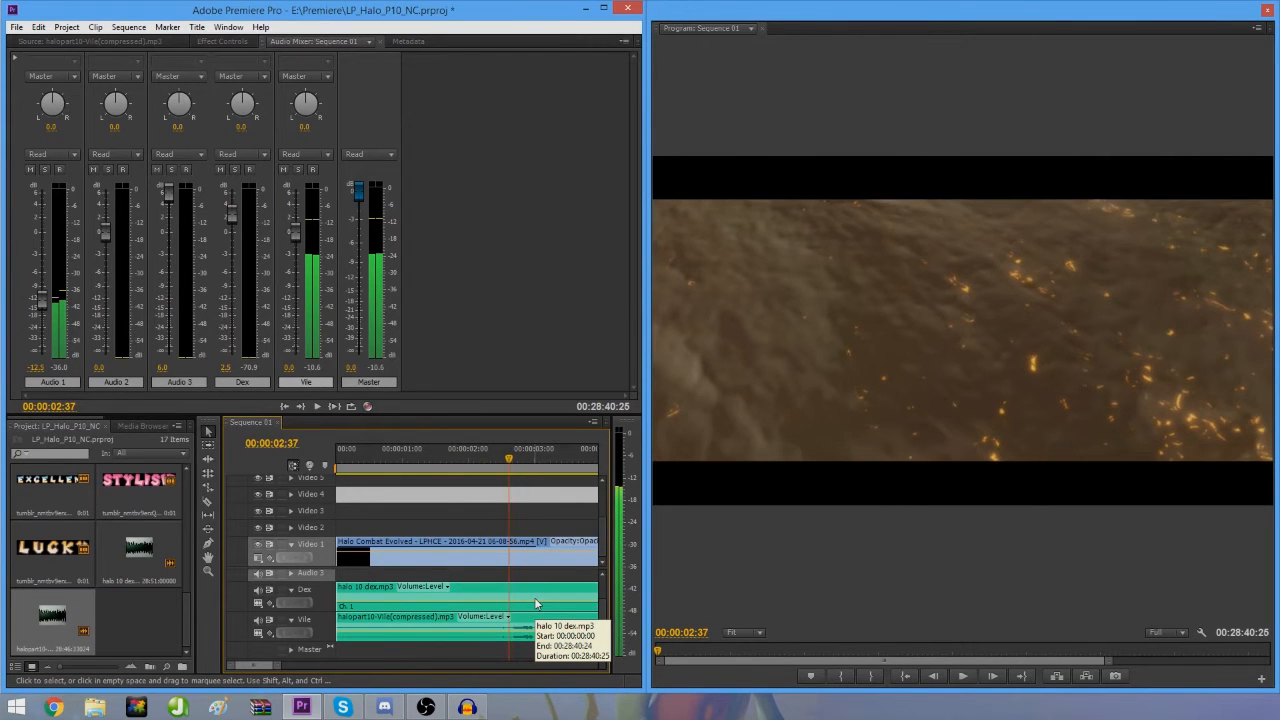
key("c")
left_click(509, 630)
key("v")
left_click(481, 630)
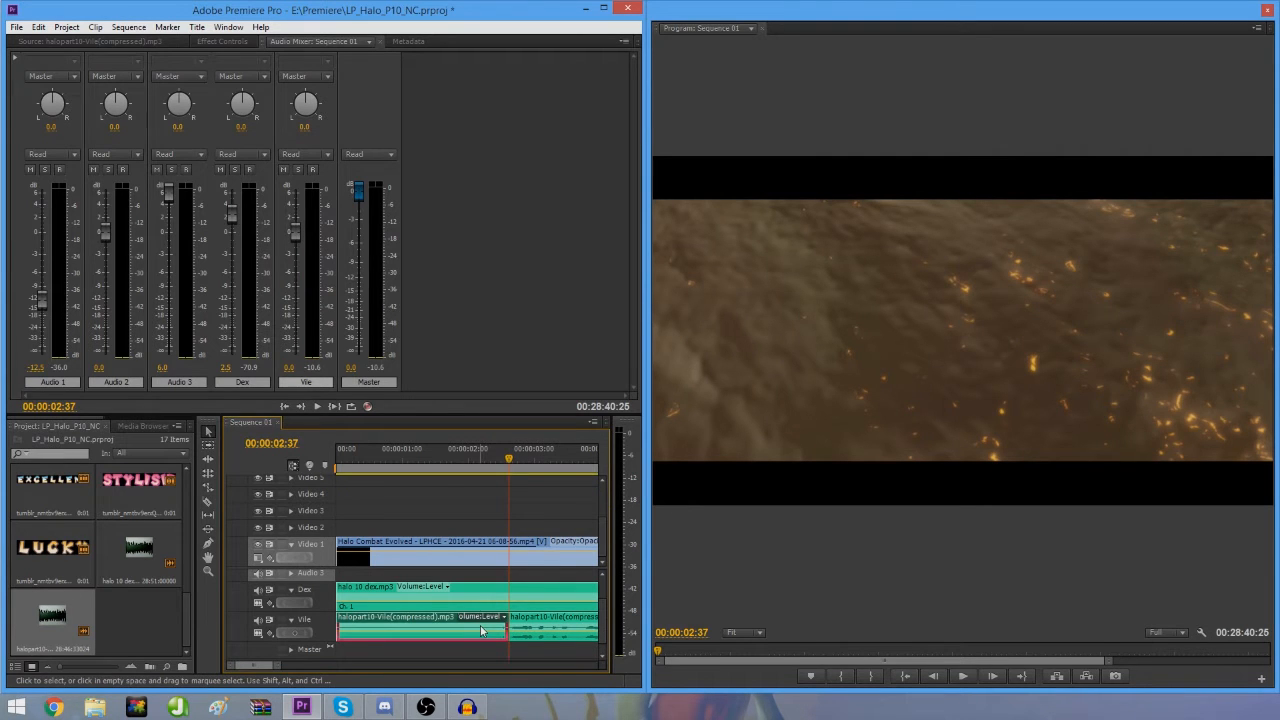
key("Delete")
Step: Replay the sequence from the start to check the opening with the Vile clip's lead-in removed
key("Home")
key("space")
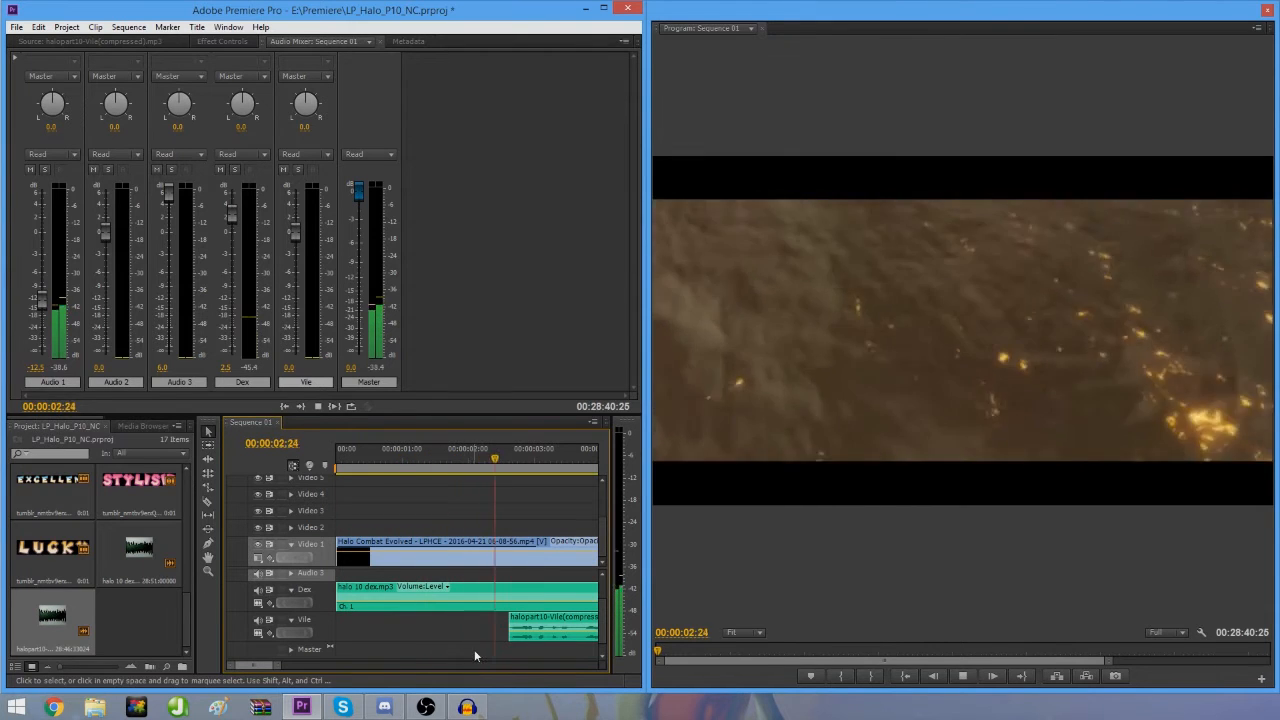
key("space")
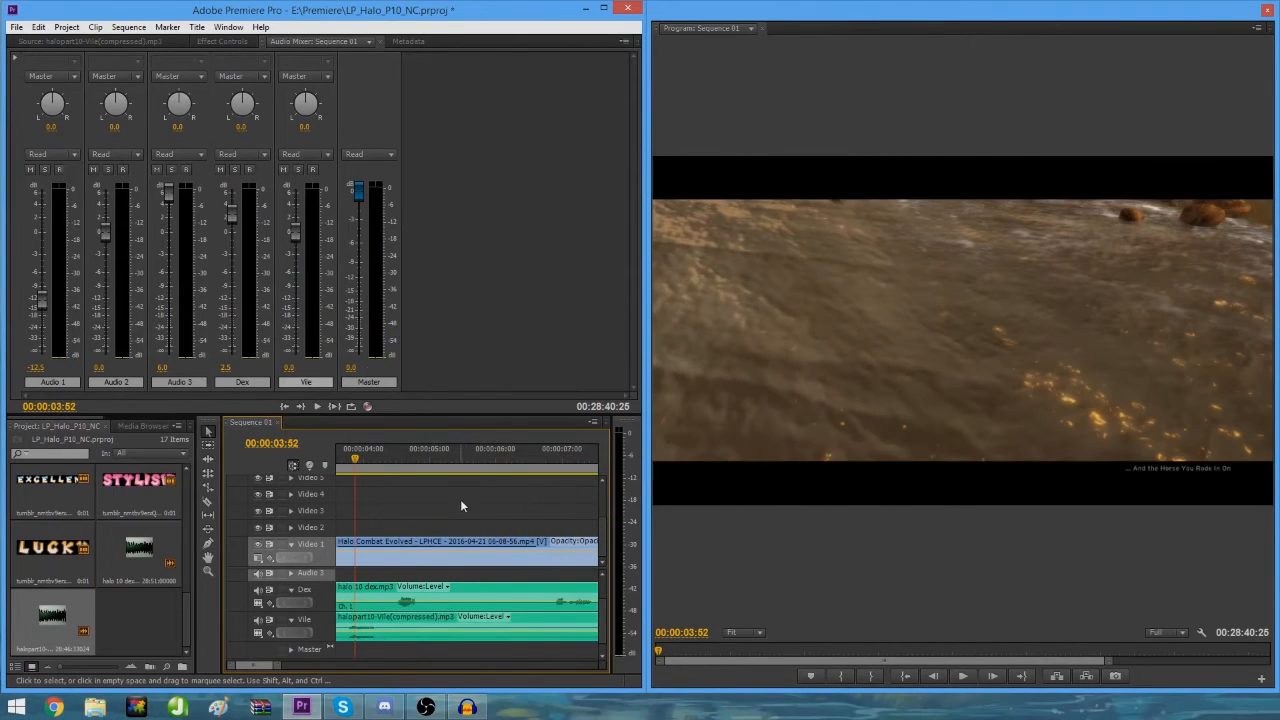
key("minus")
key("minus")
key("equal")
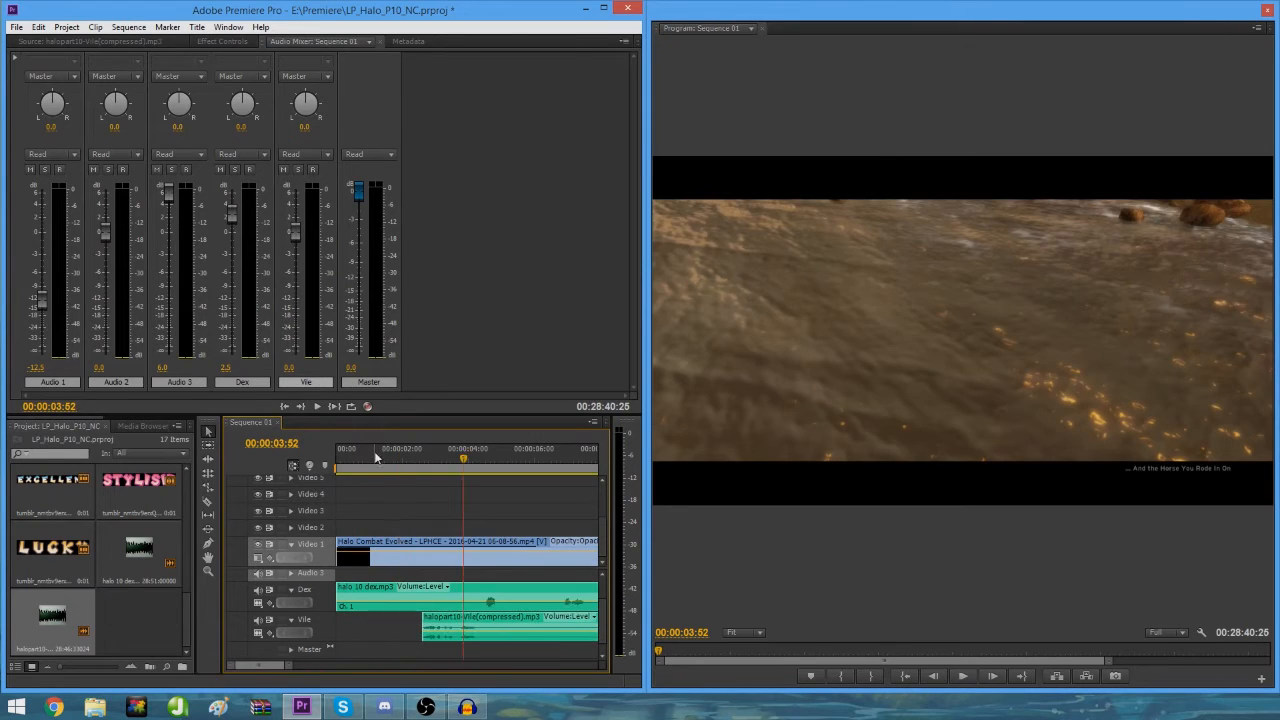
Step: Split the Dex commentary clip at 00:00:02:35, just before the Vile clip starts, and delete the part before the cut
left_click_drag(375, 457, 307, 477)
key("equal")
key("equal")
key("minus")
left_click(461, 458)
key("space")
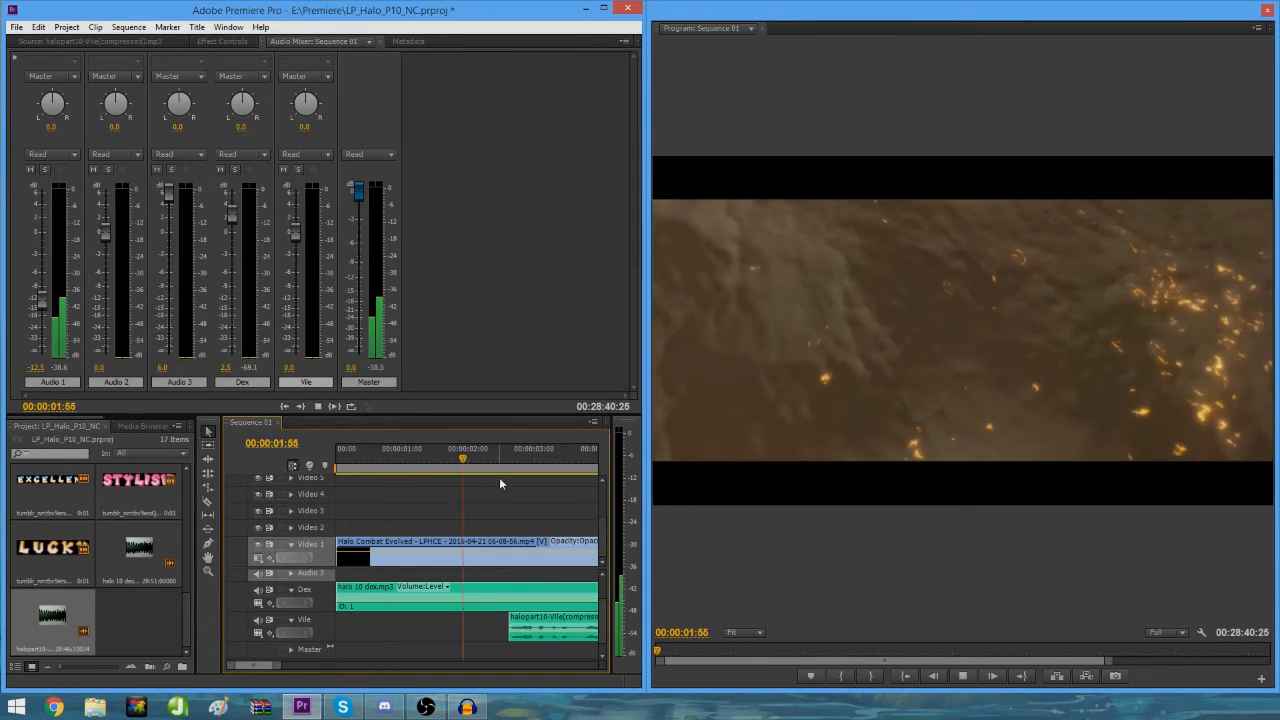
key("space")
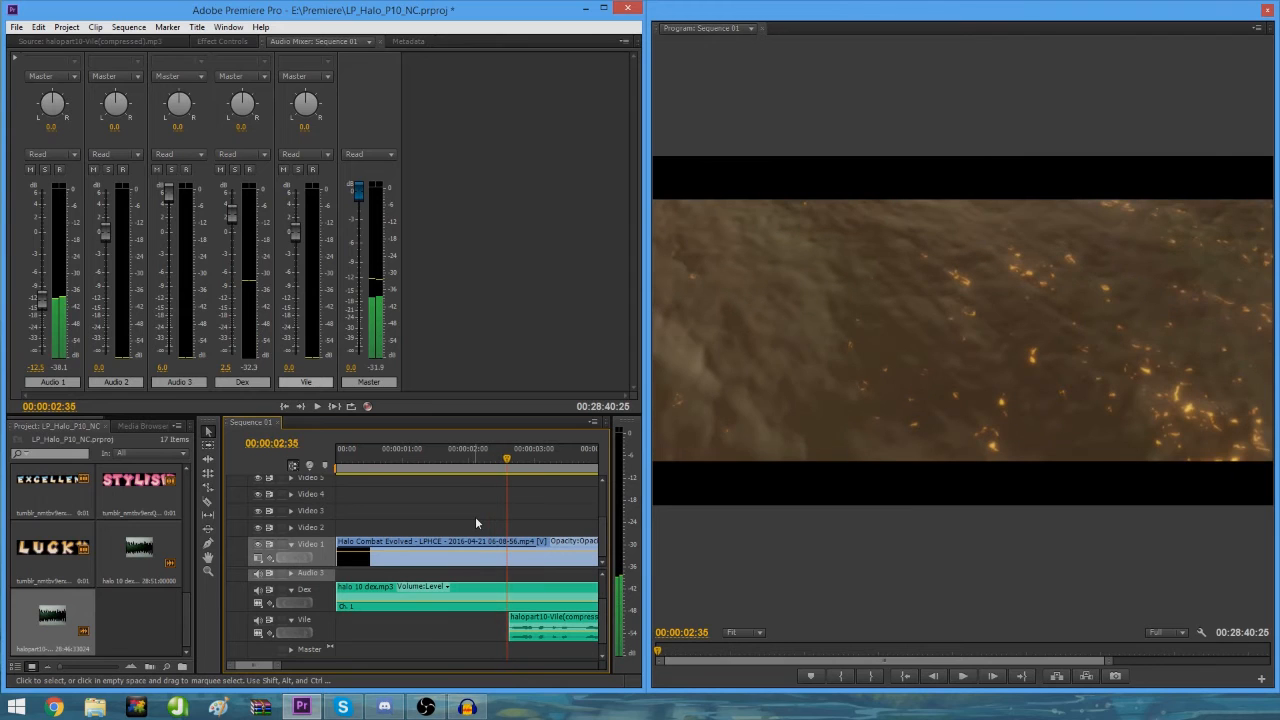
key("ctrl+k")
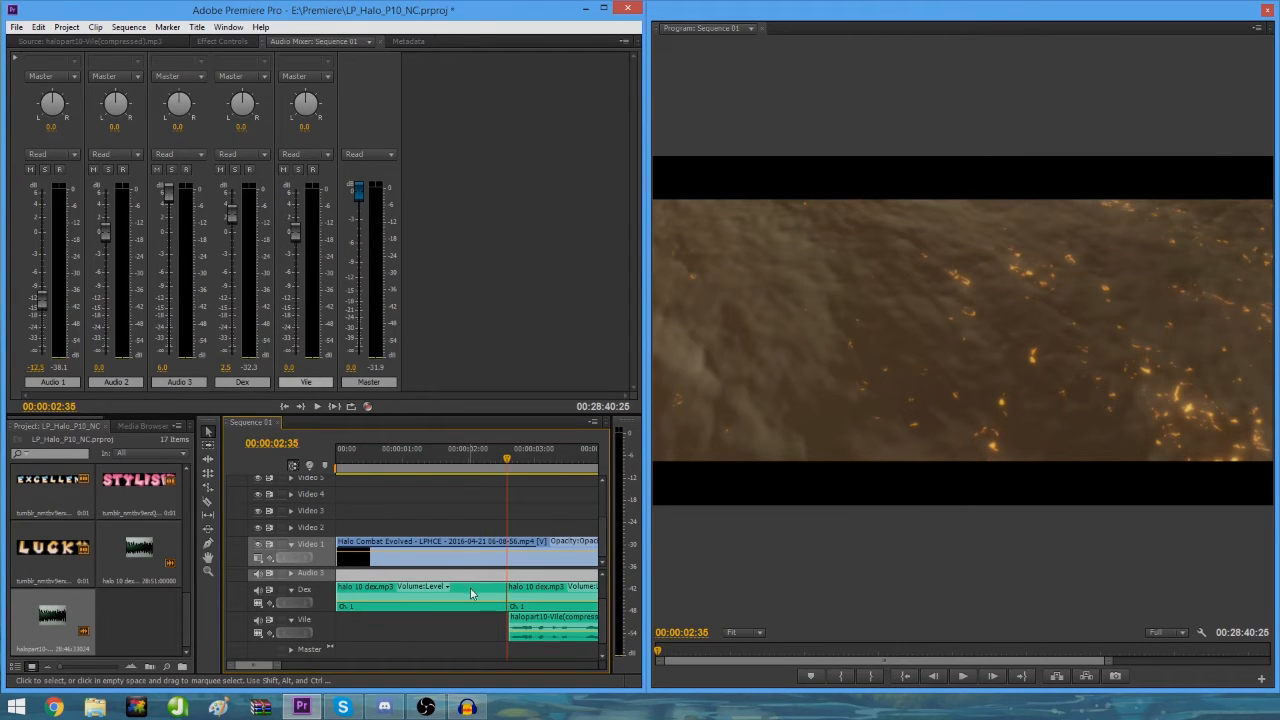
left_click(471, 593)
key("Delete")
left_click(473, 592)
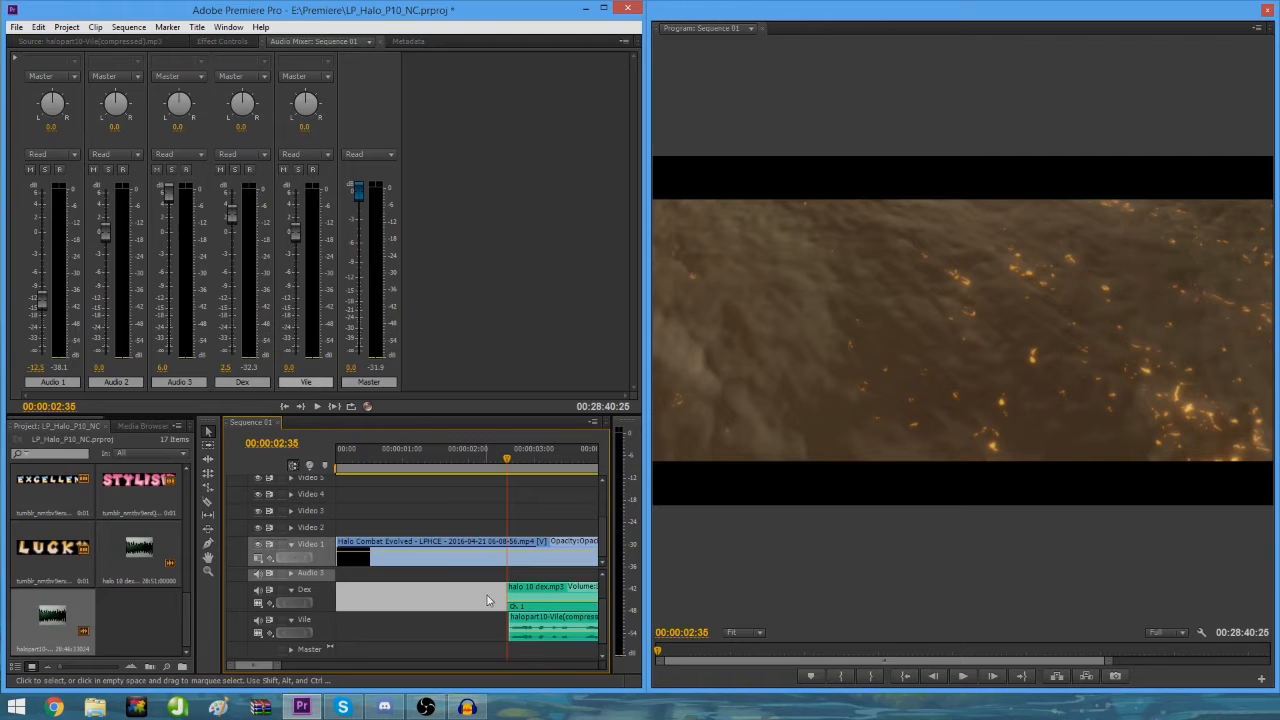
Step: Trim the start of the Dex clip by two frames to line it up with the start of the Vile clip
key("=")
key("=")
key("=")
key("Delete")
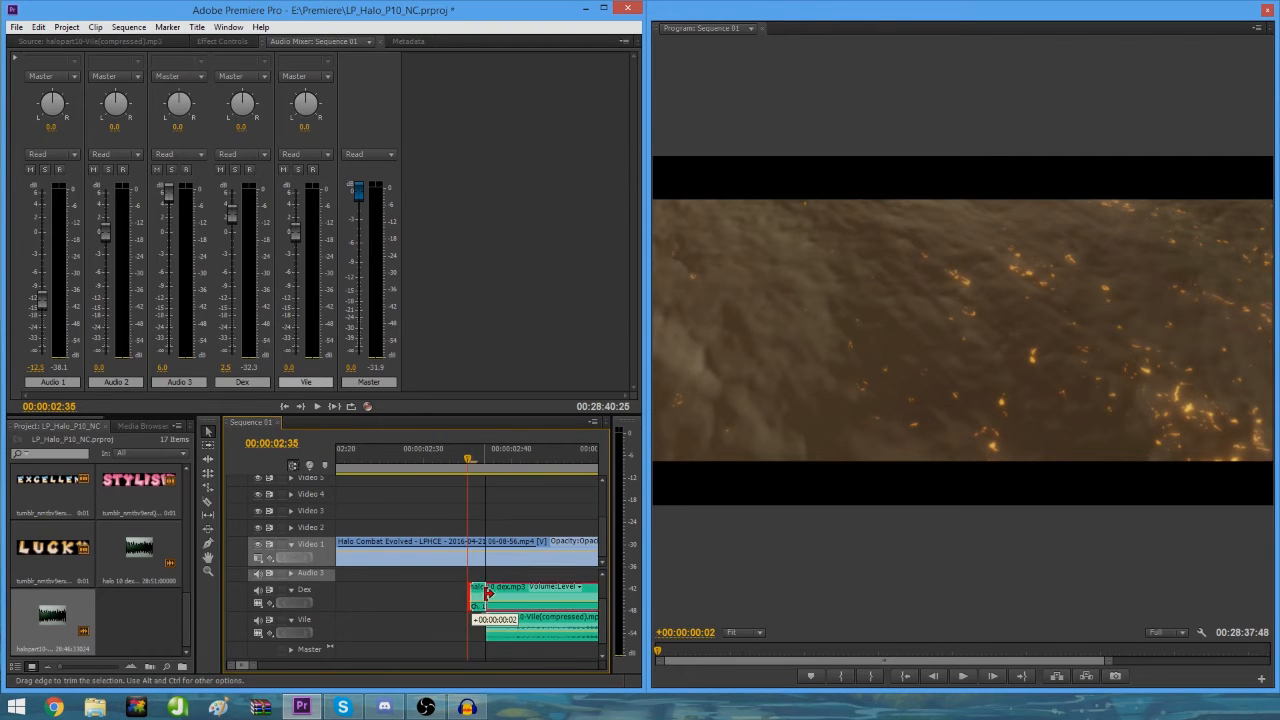
key("-")
key("-")
key("-")
key("-")
key("=")
key("-")
key("-")
key("-")
key("-")
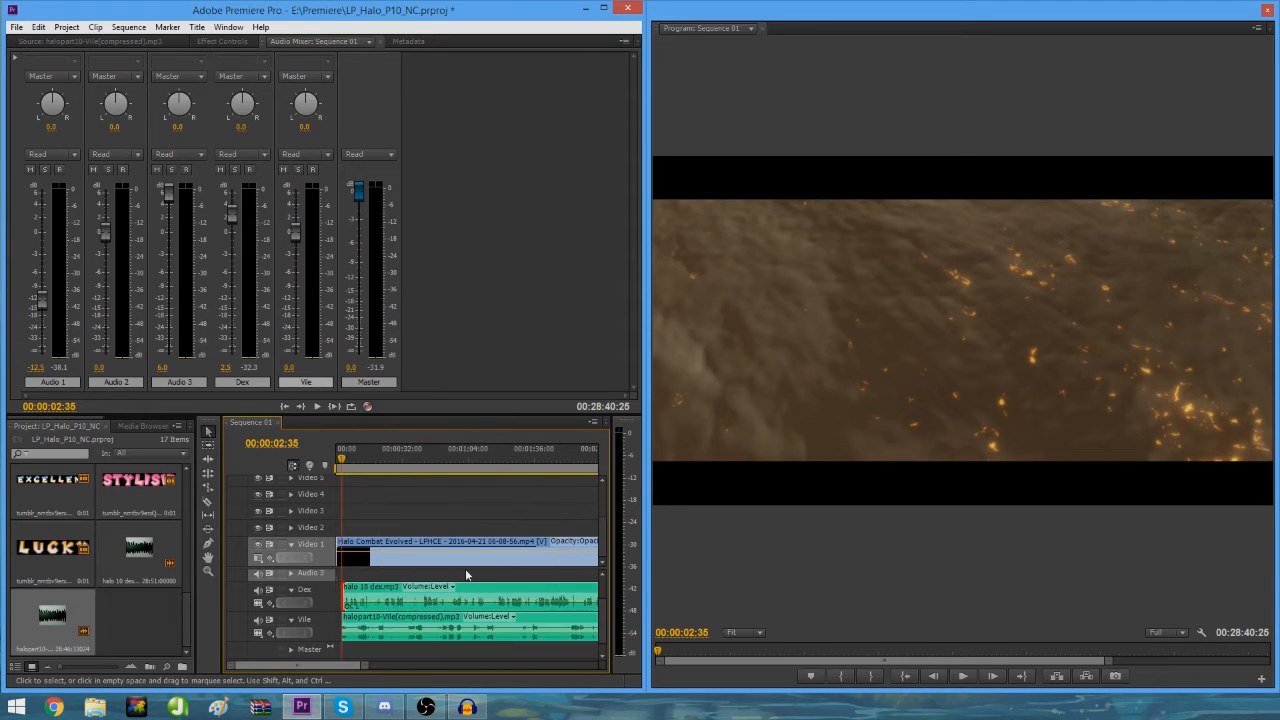
key("=")
key("=")
key("=")
key("=")
key("=")
left_click(395, 600)
key("-")
key("=")
key("=")
key("-")
left_click(400, 577)
key("-")
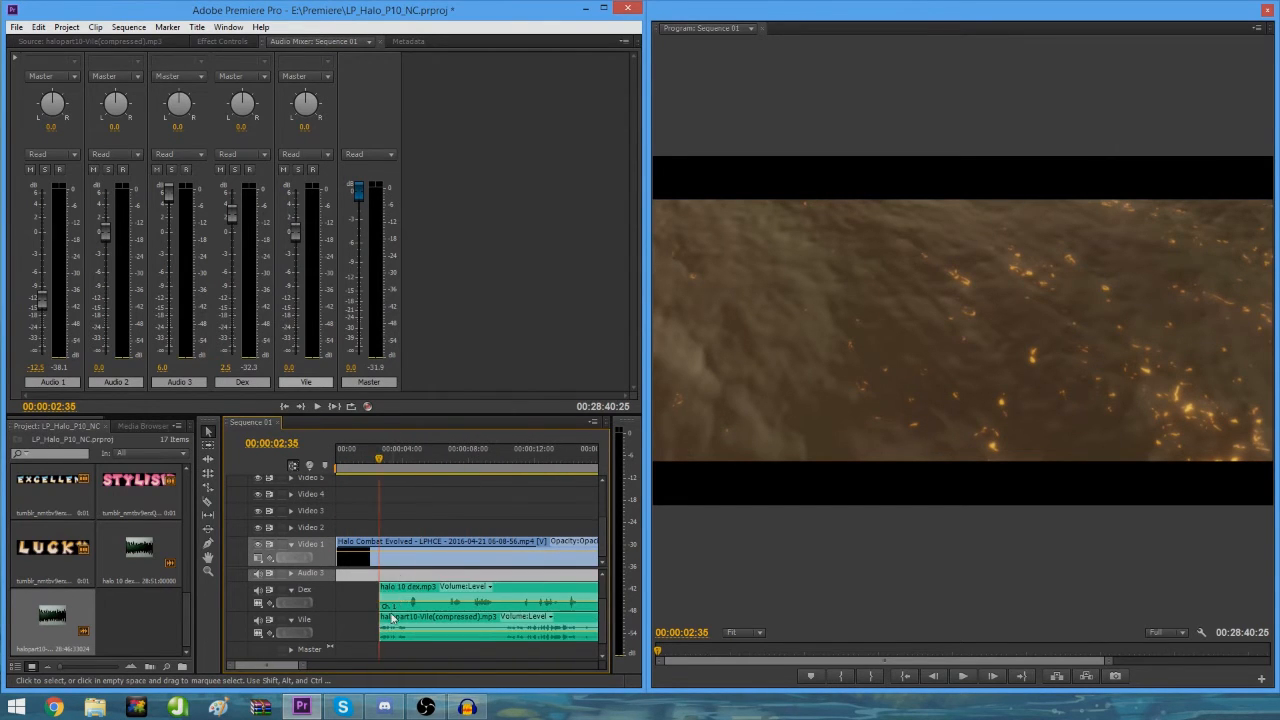
key("-")
key("-")
key("-")
key("-")
key("=")
key("=")
key("=")
key("=")
key("=")
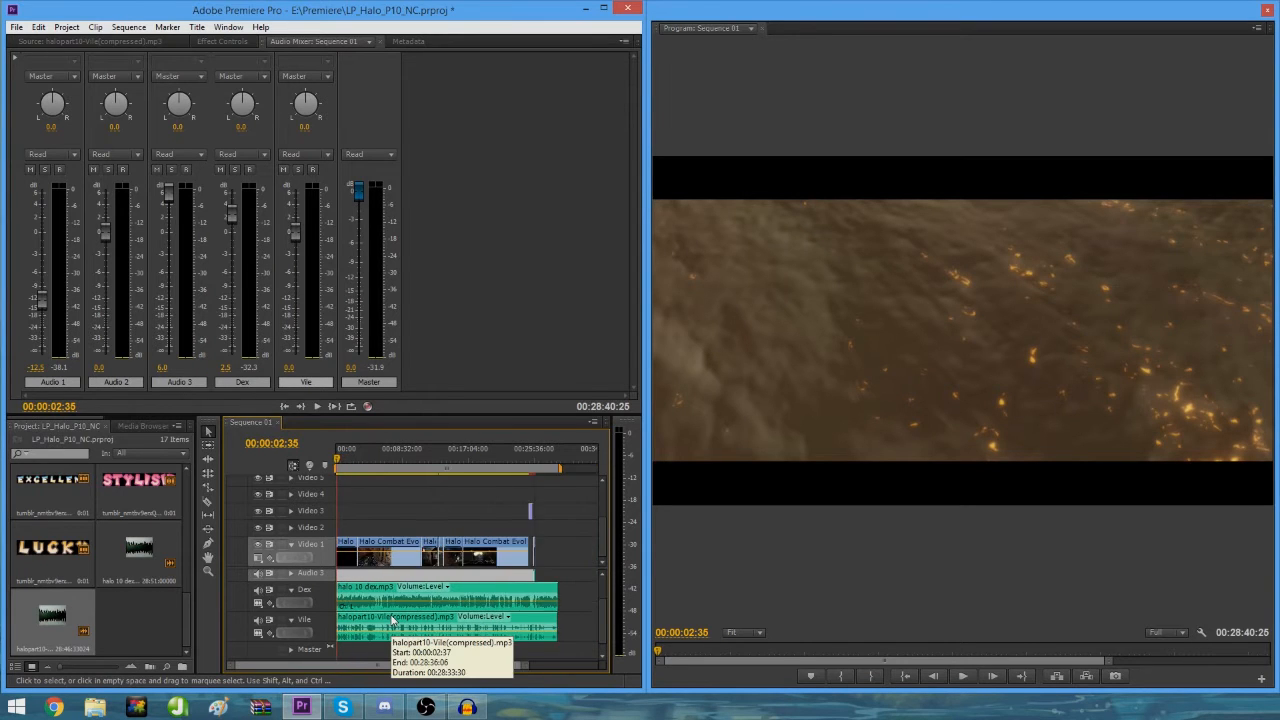
key("=")
key("-")
key("-")
key("-")
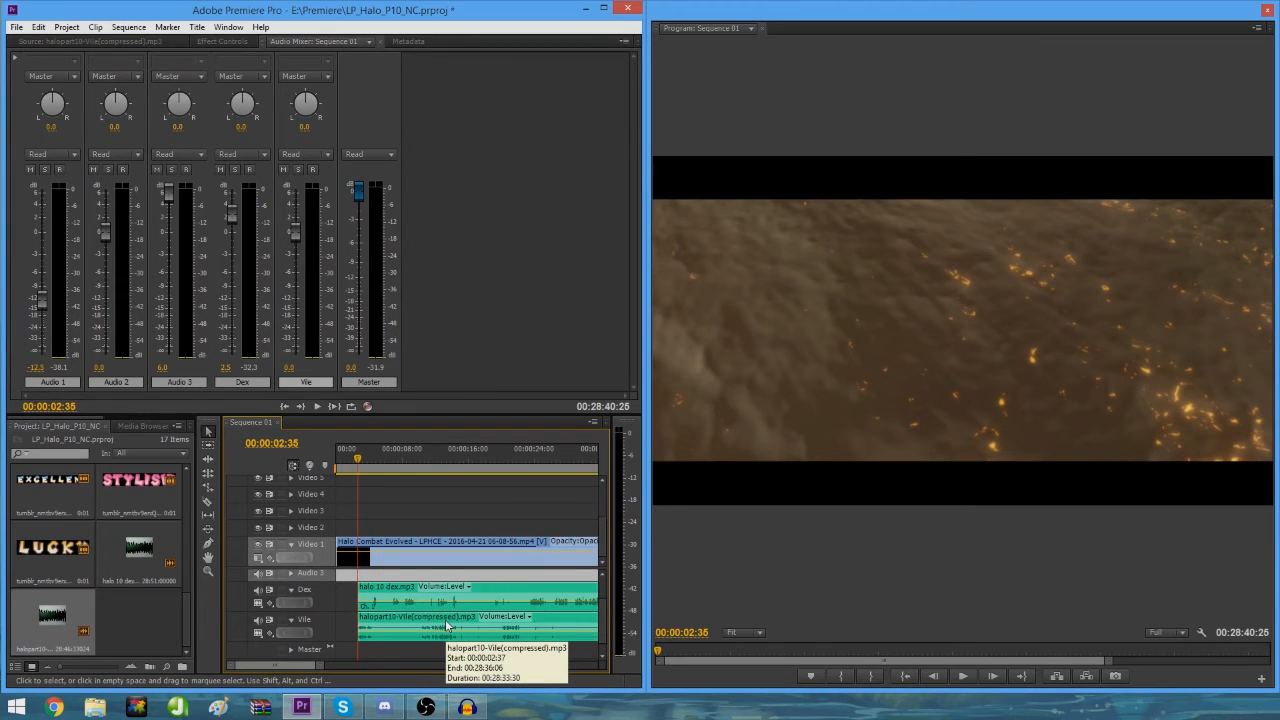
key("=")
key("=")
key("-")
key("=")
key("-")
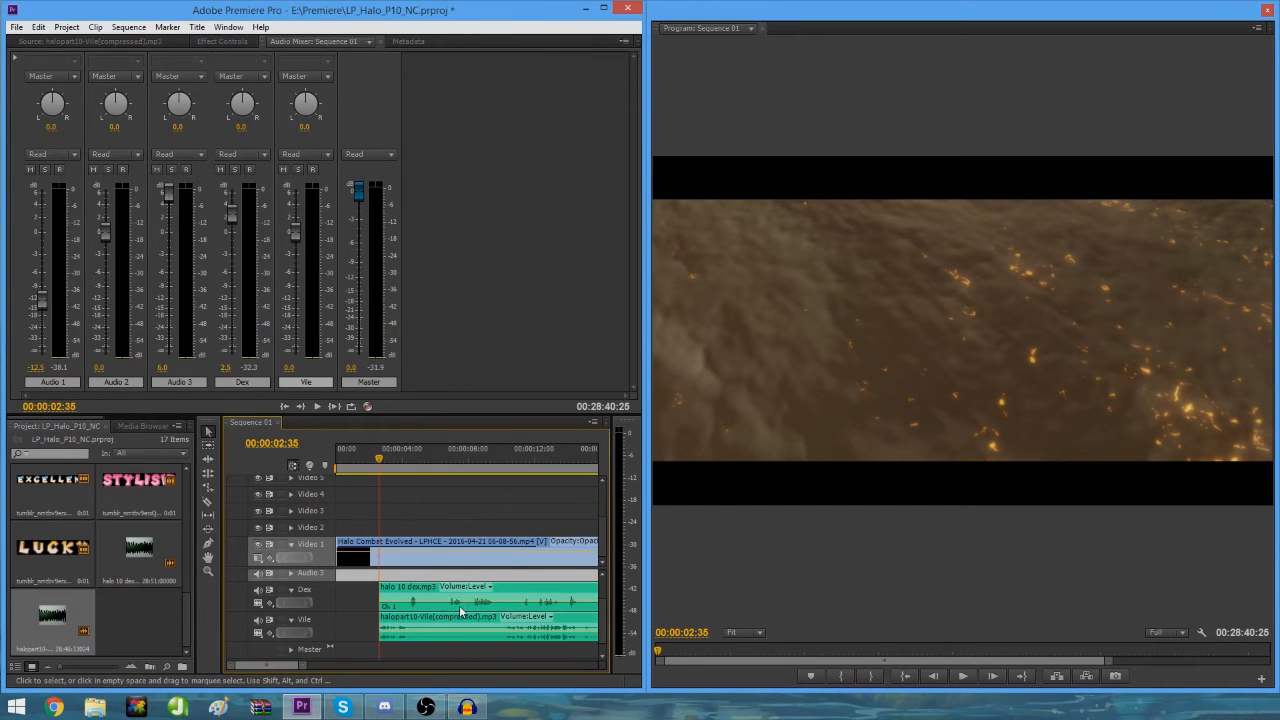
key("-")
key("-")
key("-")
key("-")
key("-")
key("=")
key("=")
key("=")
key("=")
key("=")
key("=")
key("-")
key("-")
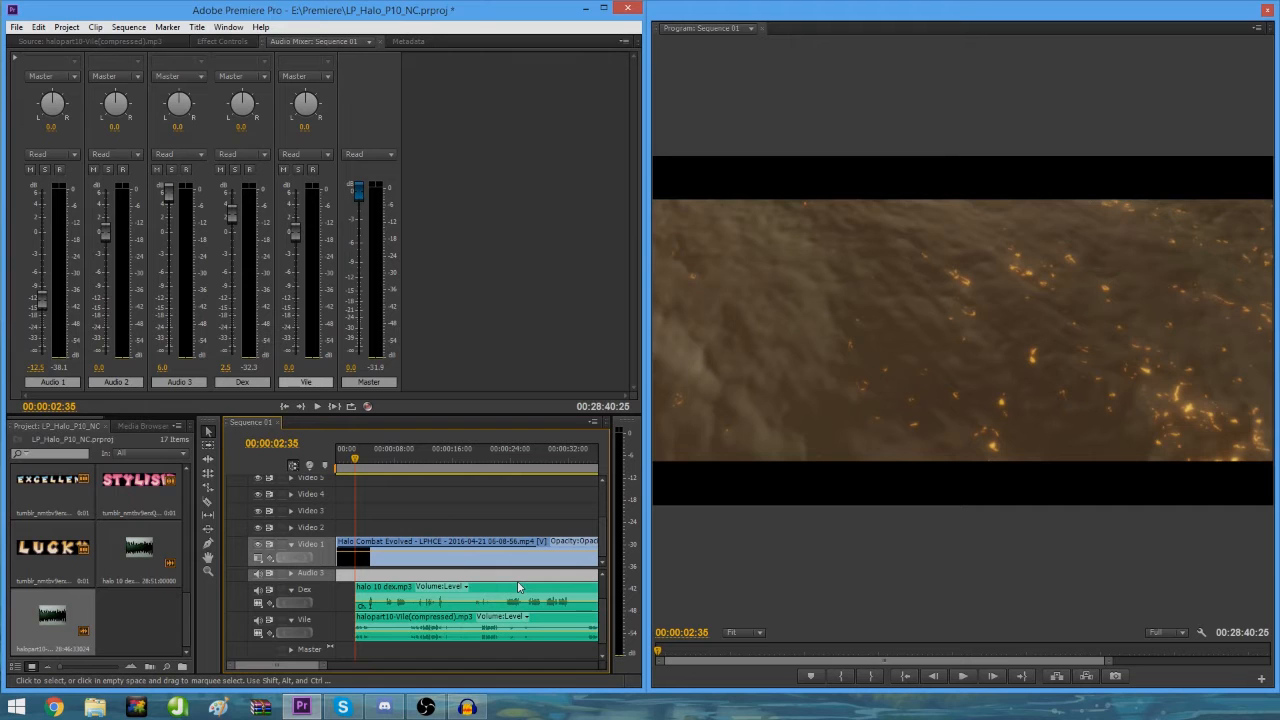
key("-")
key("-")
key("-")
key("-")
key("-")
key("-")
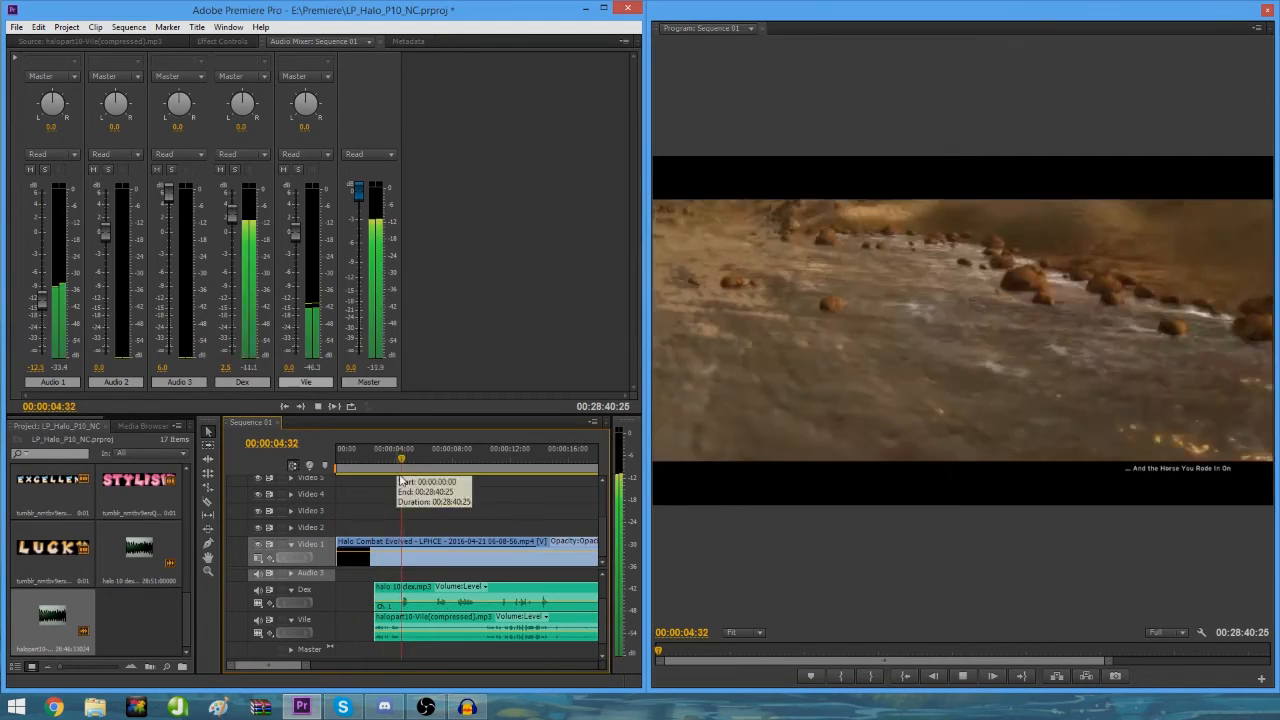
Step: Split the Vile clip at 00:00:10:19, where the speech resumes, and delete the quiet section before the cut
left_click(403, 457)
key("space")
key("equal")
left_click(481, 457)
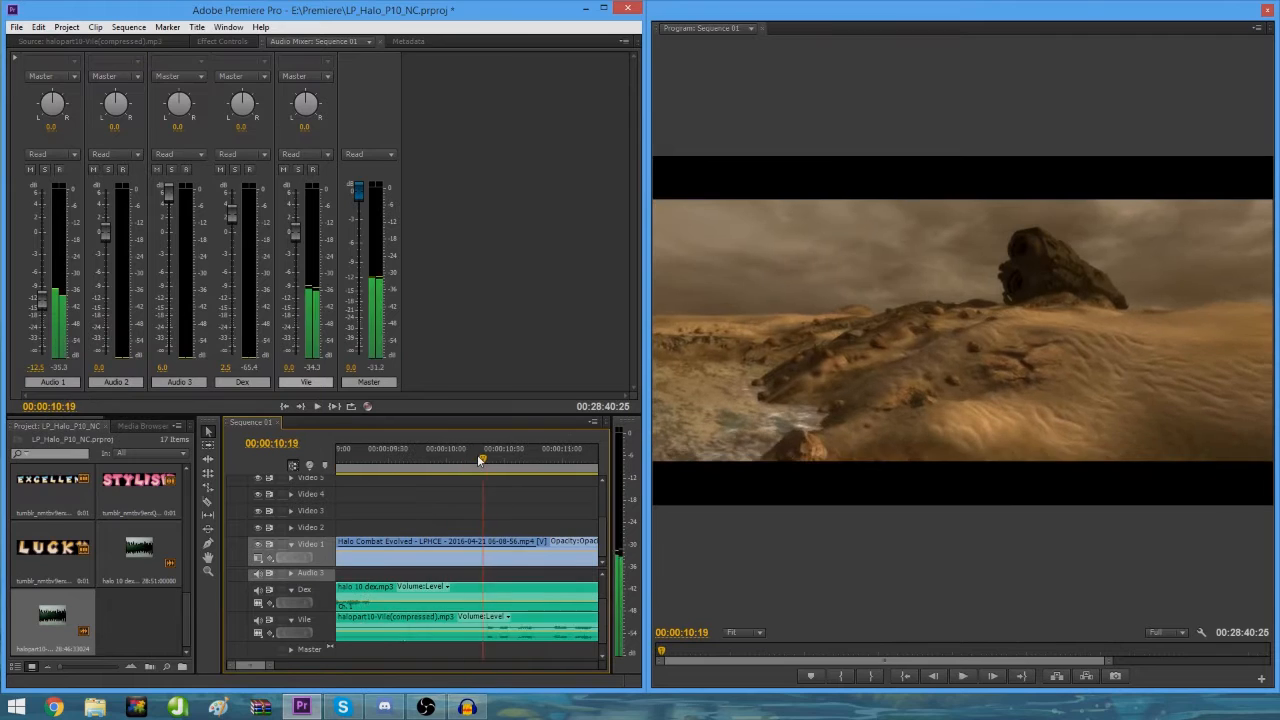
key("c")
left_click(481, 629)
left_click(422, 630)
key("Delete")
Step: Split the Vile clip at about 00:00:16, where the next pause in the speech begins
key("minus")
key("minus")
key("space")
key("equal")
key("equal")
key("space")
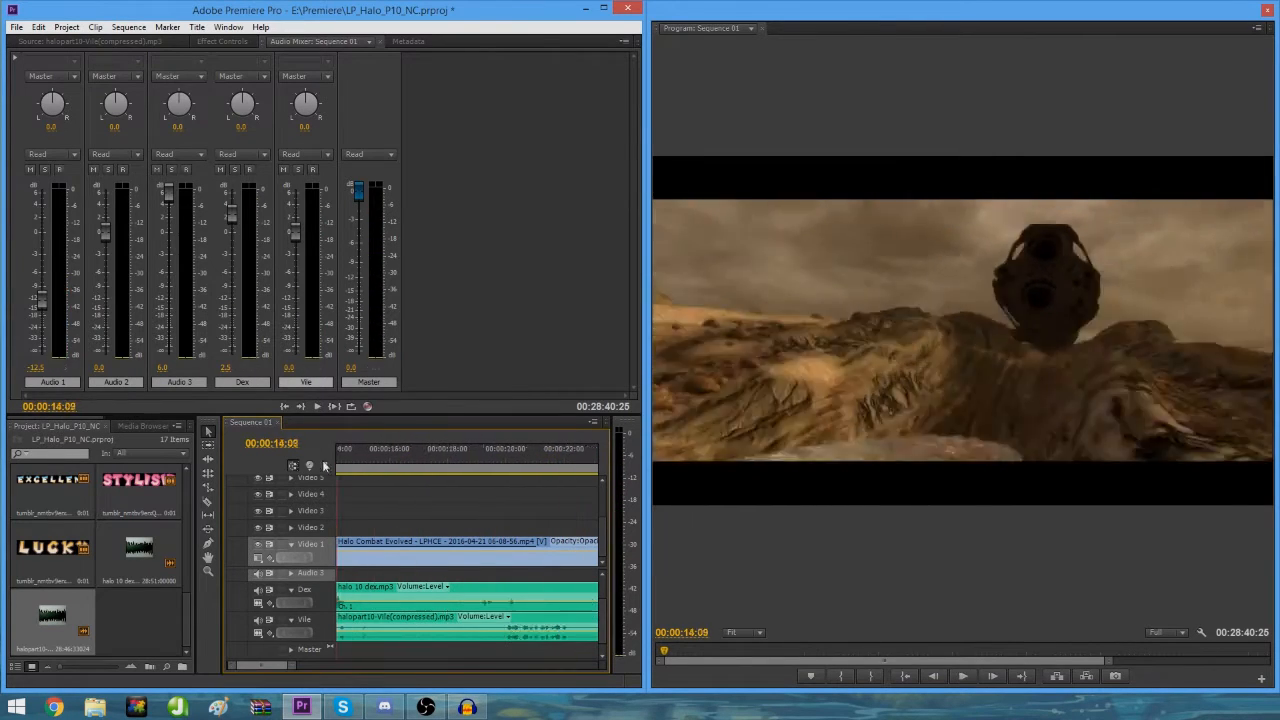
key("c")
left_click(469, 629)
key("space")
key("space")
key("v")
Step: Split the Dex clip at about 00:00:18:20 and 00:00:20:20 and delete the section between the cuts
left_click(551, 459)
key("space")
key("equal")
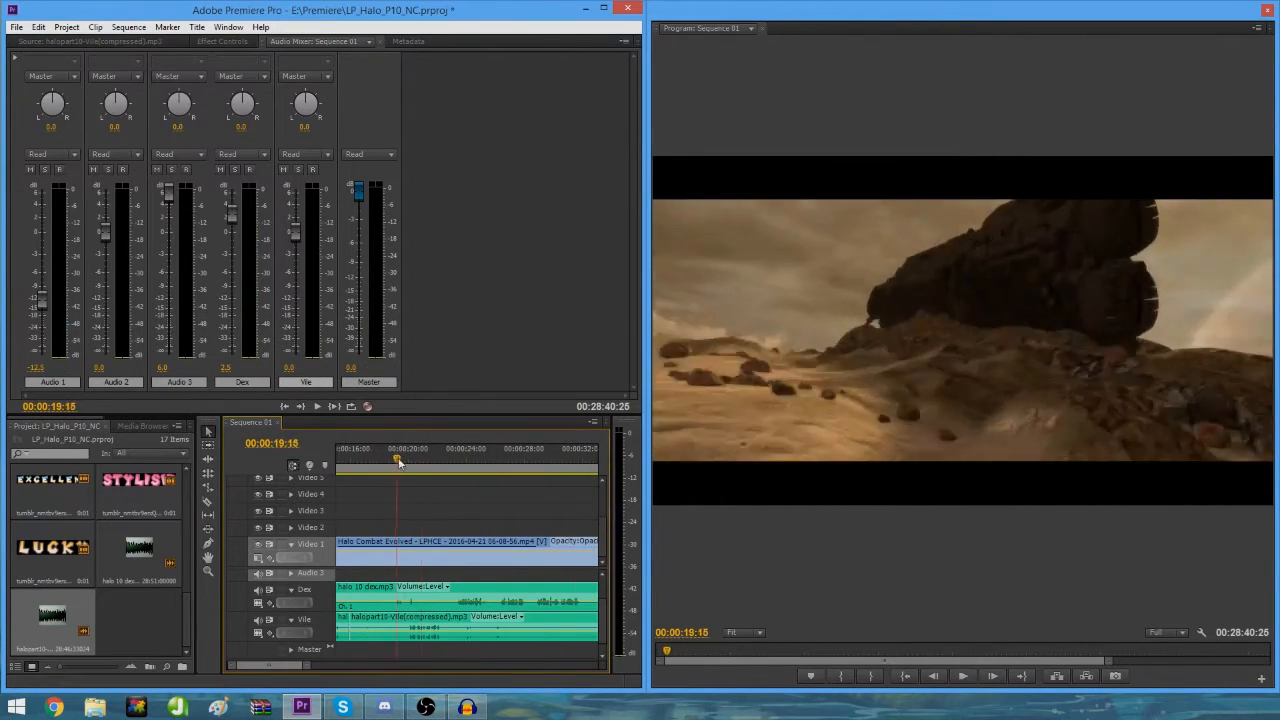
left_click_drag(397, 459, 384, 459)
key("c")
left_click(385, 601)
key("minus")
key("space")
key("space")
key("c")
left_click(523, 602)
left_click(500, 605)
key("Delete")
Step: Remove the quiet part of the Vile clip between about 00:00:16 and 00:00:19:52
left_click(507, 458)
key("space")
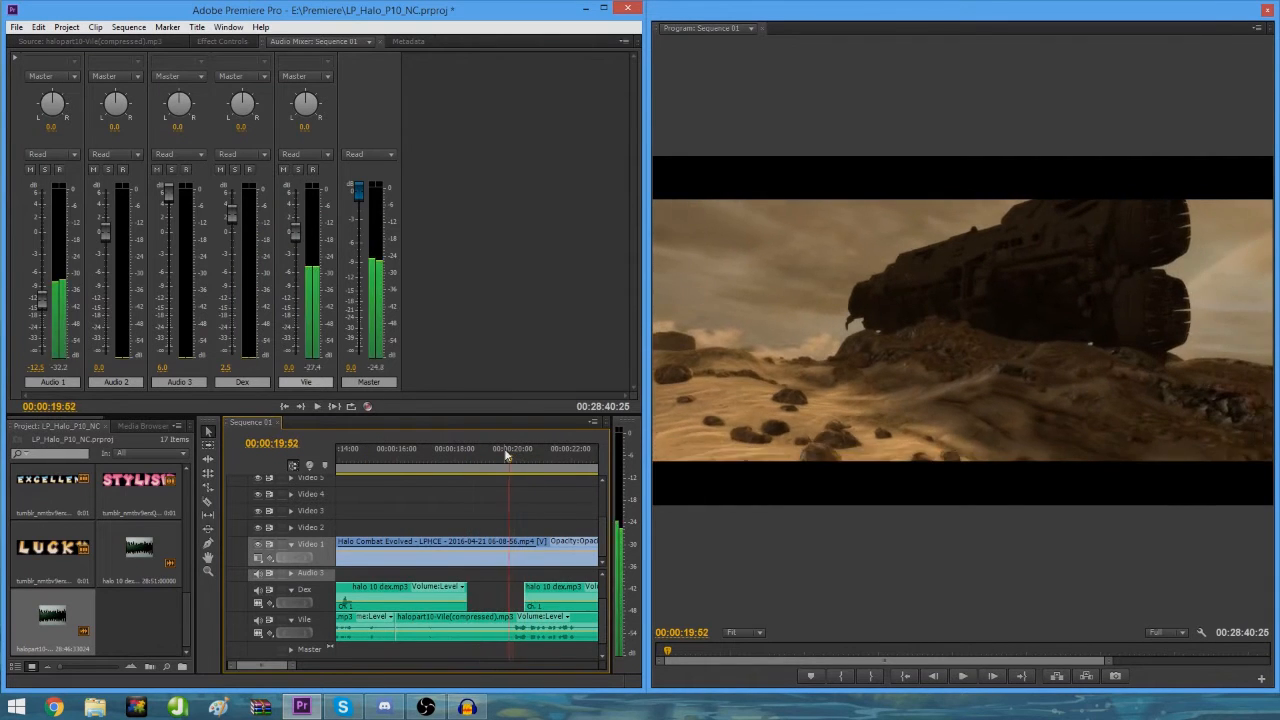
left_click_drag(488, 598, 487, 652)
key("space")
Step: Split the Vile clip at 00:00:22:40 and about 00:00:26 and delete the section between the cuts
key("minus")
left_click(409, 458)
key("c")
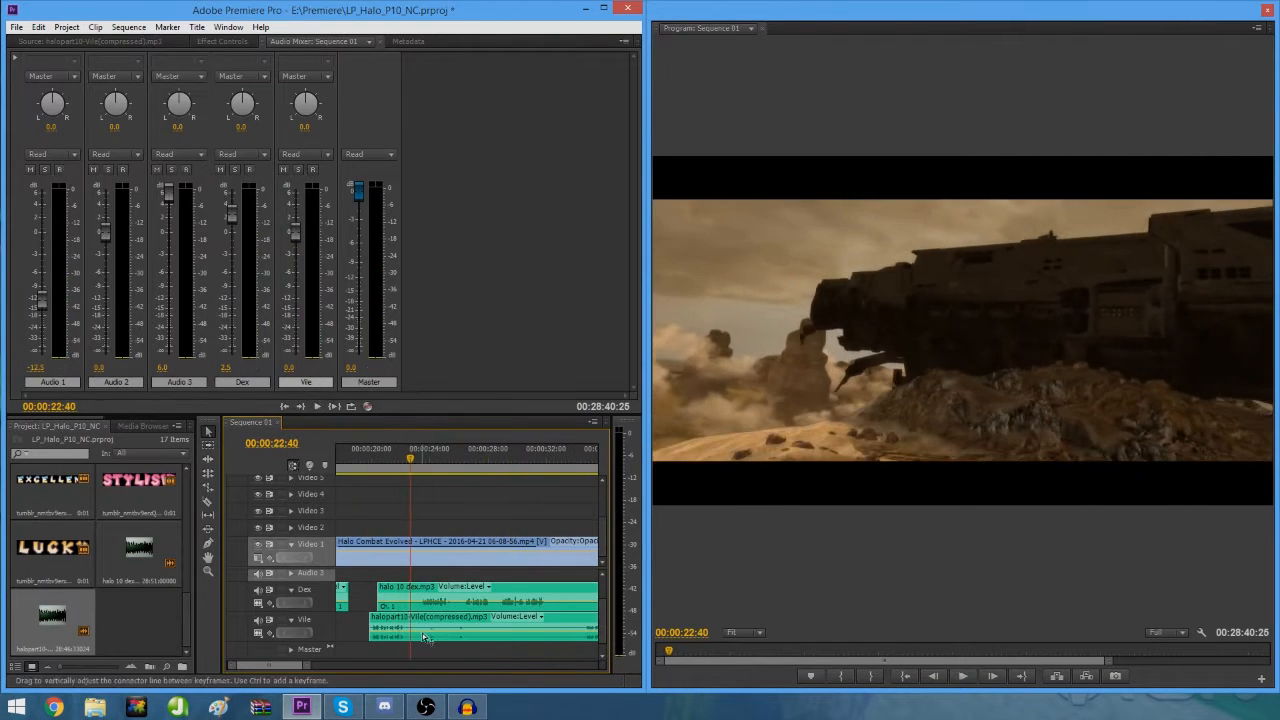
left_click(410, 632)
key("v")
key("space")
left_click(454, 456)
key("space")
key("c")
left_click(457, 631)
left_click(440, 631)
key("Delete")
Step: Split the Vile clip at about 00:00:34:30, where speech resumes, and delete the quiet section before the cut
left_click_drag(477, 460, 469, 476)
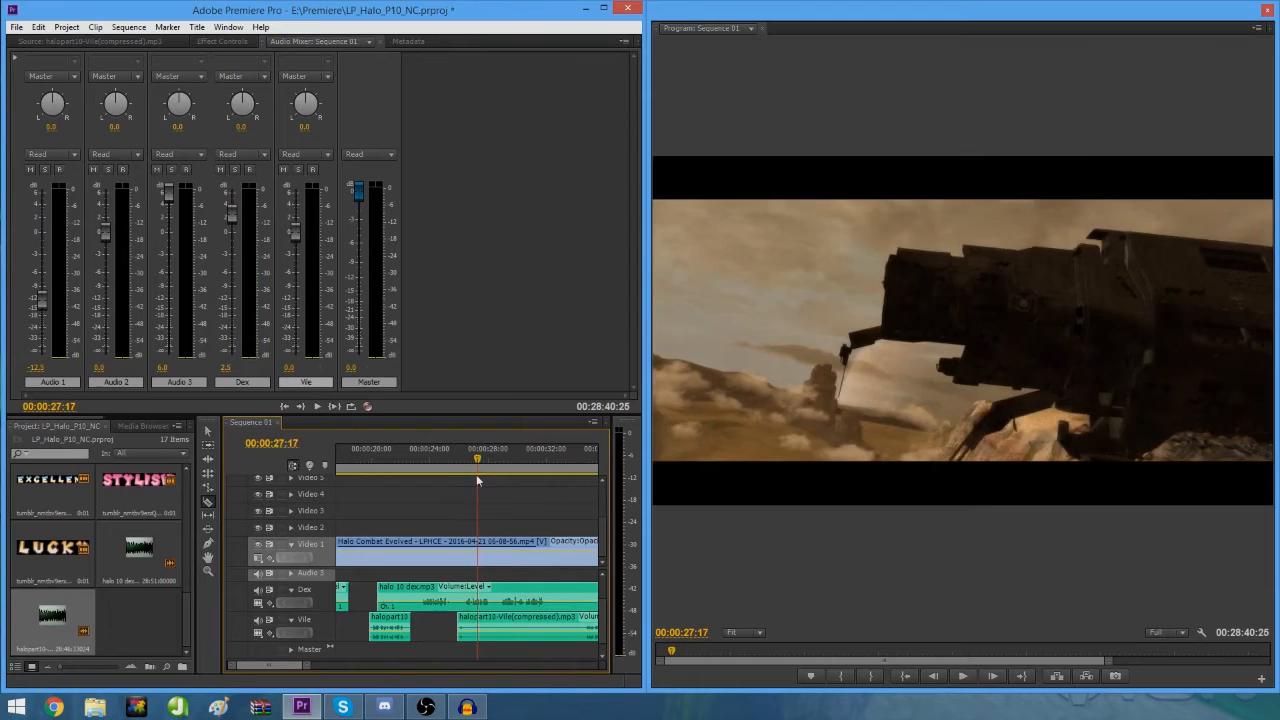
key("equal")
left_click(450, 459)
key("minus")
key("space")
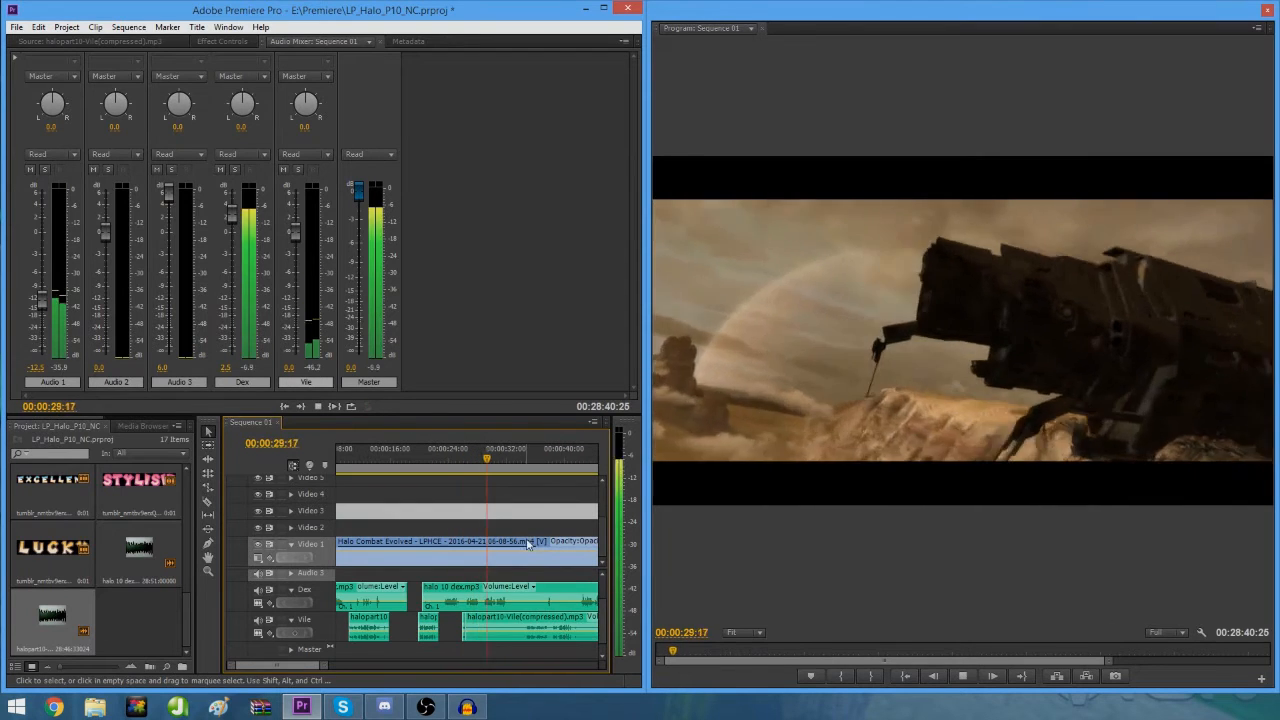
key("c")
left_click(525, 632)
key("v")
left_click(511, 631)
key("Delete")
key("space")
Step: Split the Dex clip at 00:00:49:24 and about 00:00:52 and delete the section between the cuts
key("equal")
key("equal")
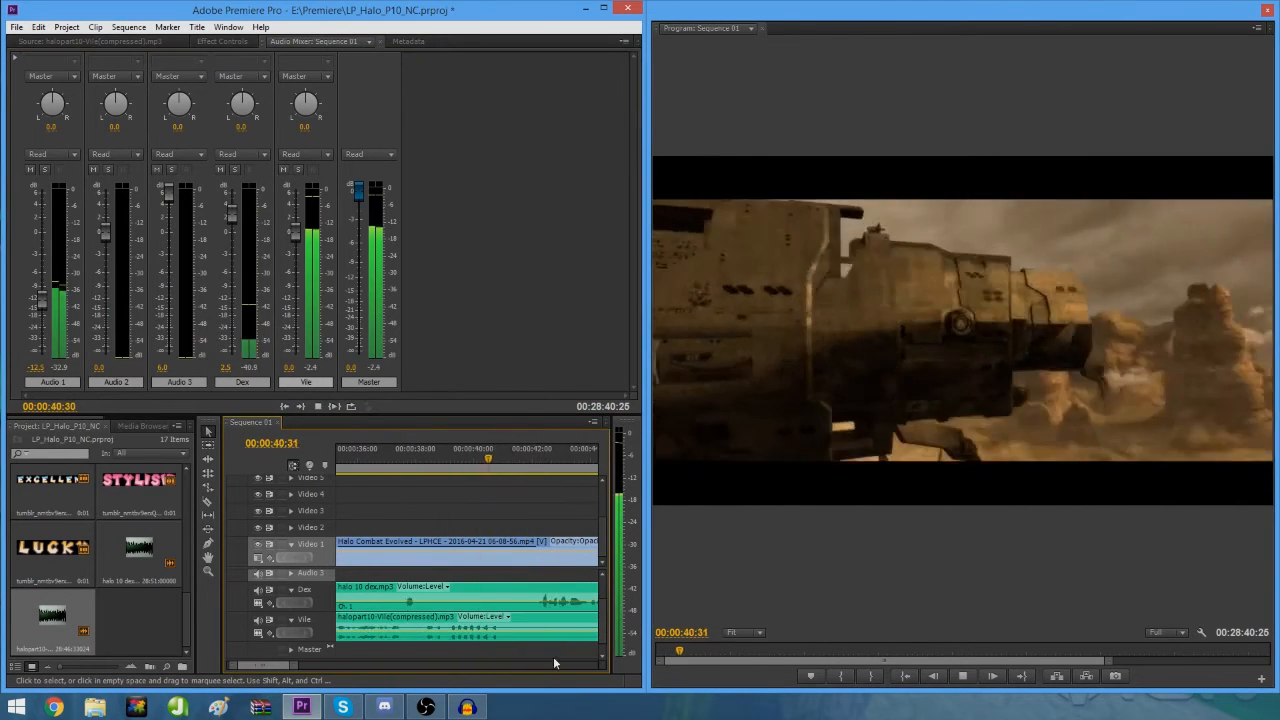
key("minus")
key("minus")
key("space")
left_click(537, 459)
left_click(537, 601)
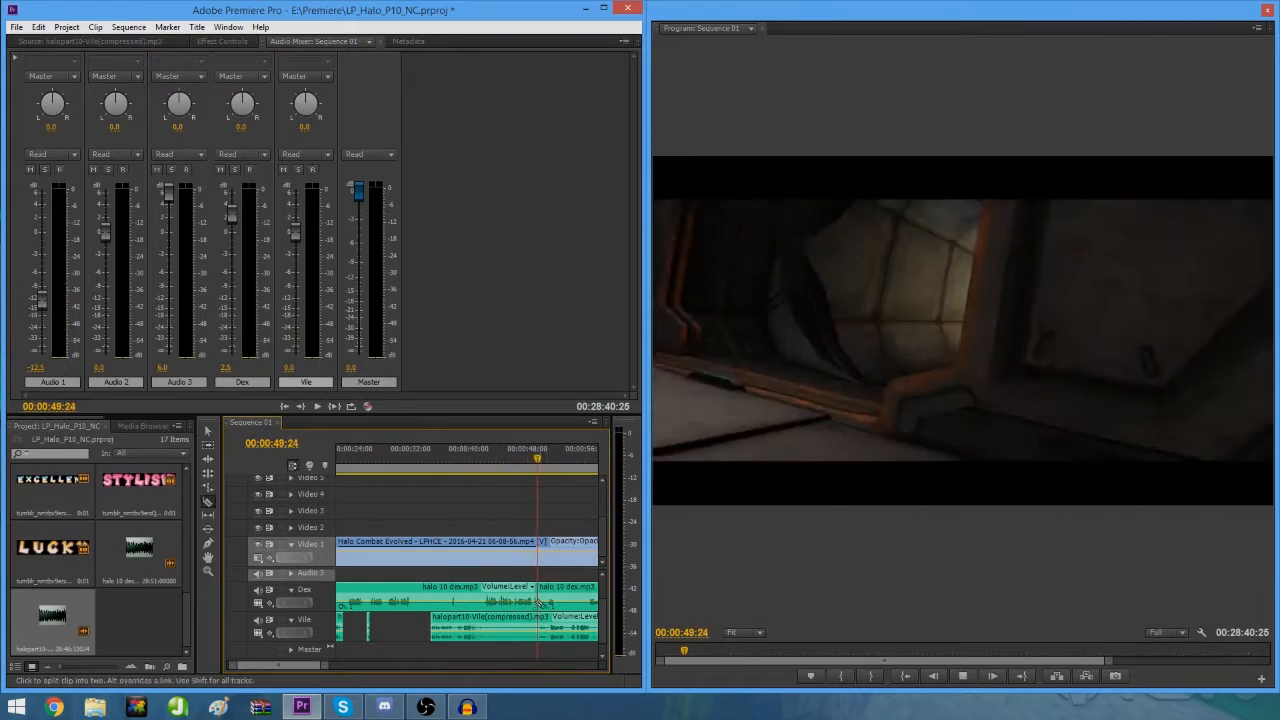
key("space")
key("space")
left_click(561, 601)
left_click(549, 601)
key("Delete")
key("space")
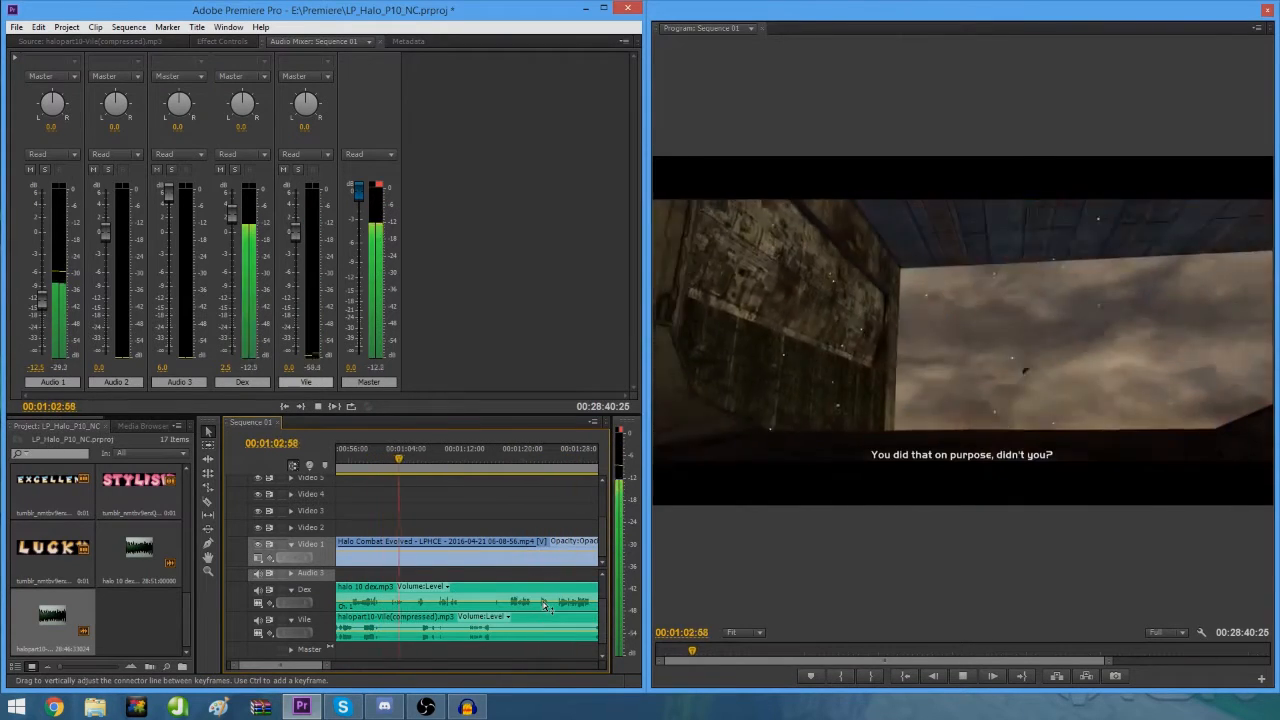
Step: Delete the section of the Dex clip between about 00:01:00:30 and 00:01:06:50
key("space")
left_click(411, 601)
left_click(383, 601)
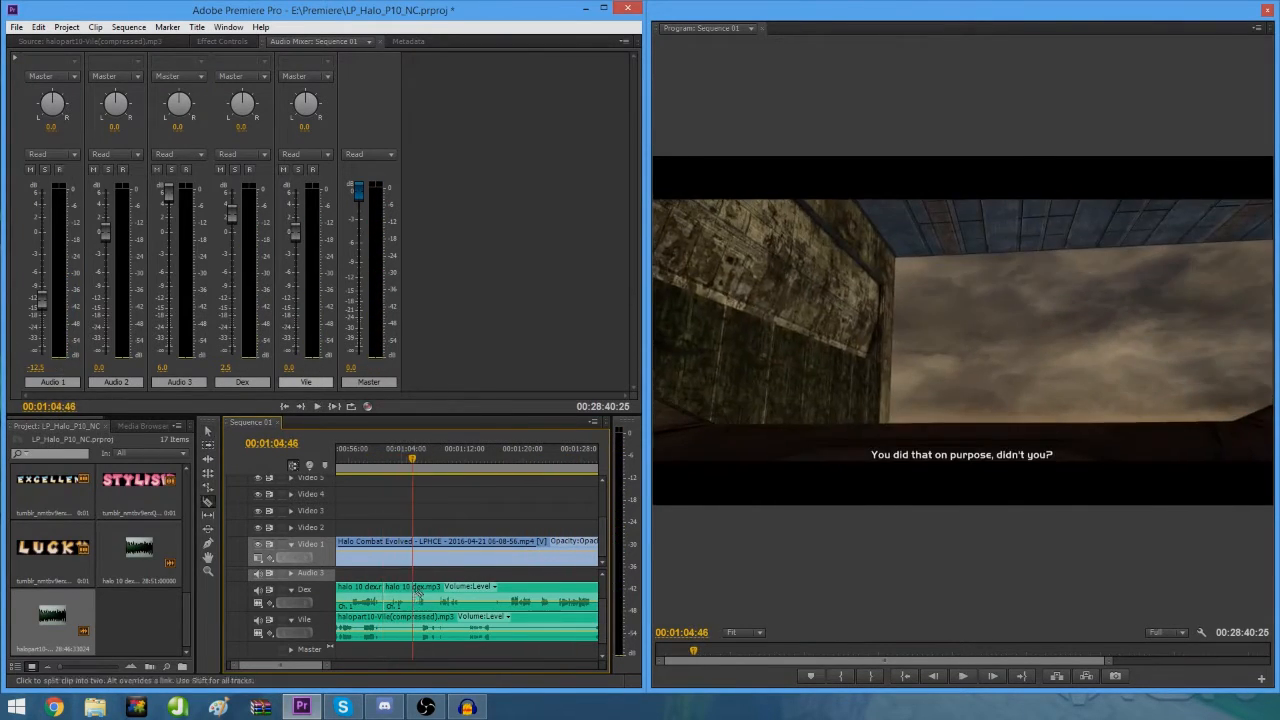
left_click(398, 601)
key("Delete")
key("space")
key("space")
left_click(428, 599)
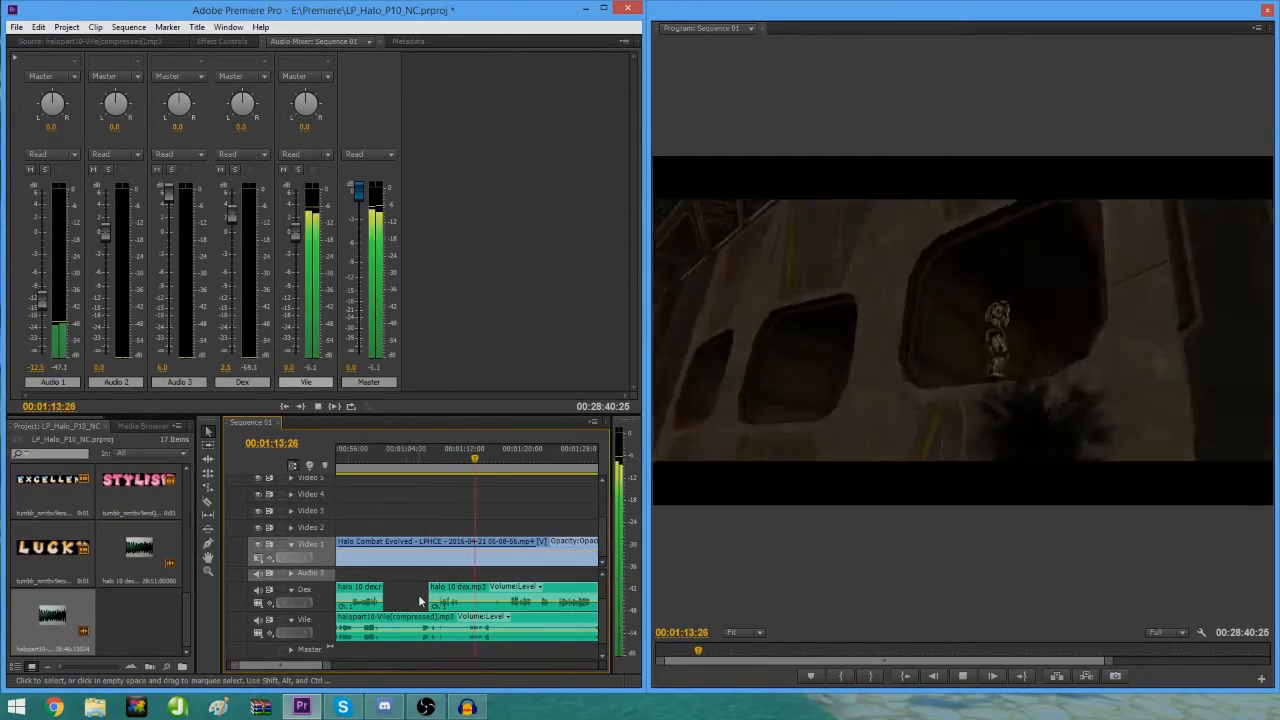
Step: Split the Dex clip at about 00:01:15:35 and 00:01:18:10 and delete the section between the cuts
left_click(497, 457)
key("equal")
key("equal")
key("equal")
left_click(391, 457)
key("c")
left_click(428, 600)
key("v")
key("space")
key("space")
key("c")
left_click(583, 602)
key("v")
left_click(557, 602)
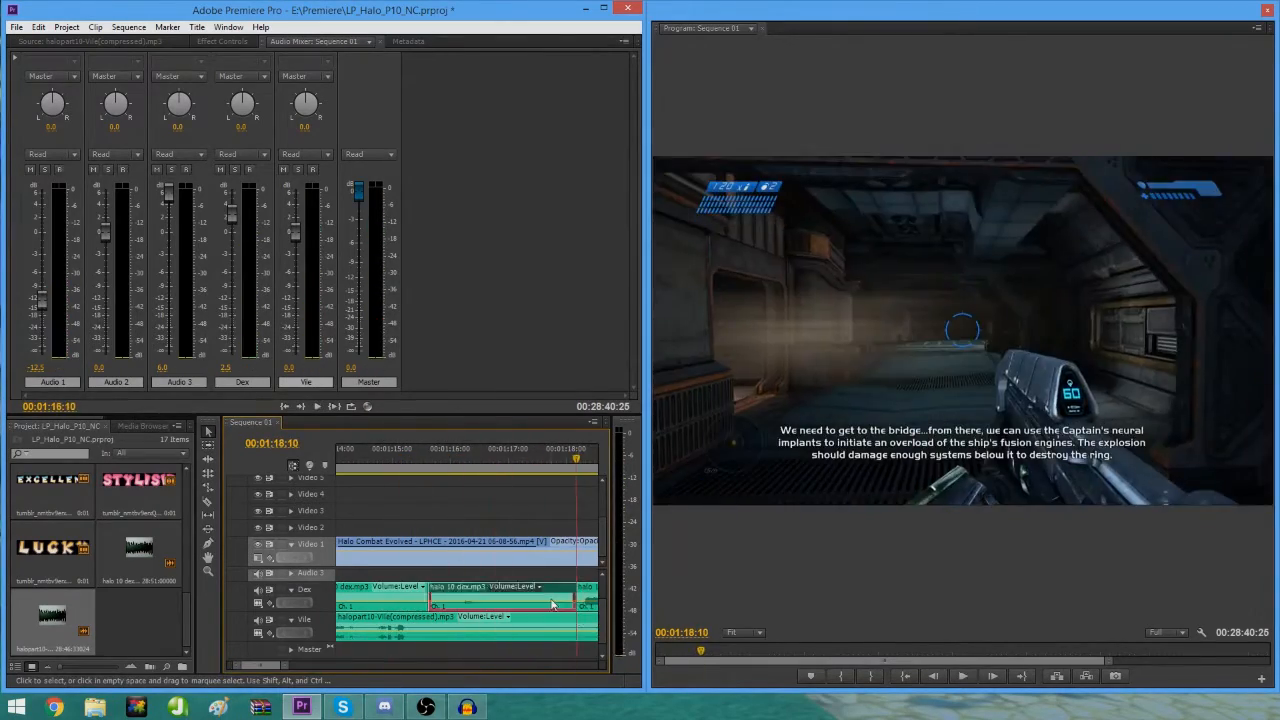
key("Delete")
key("space")
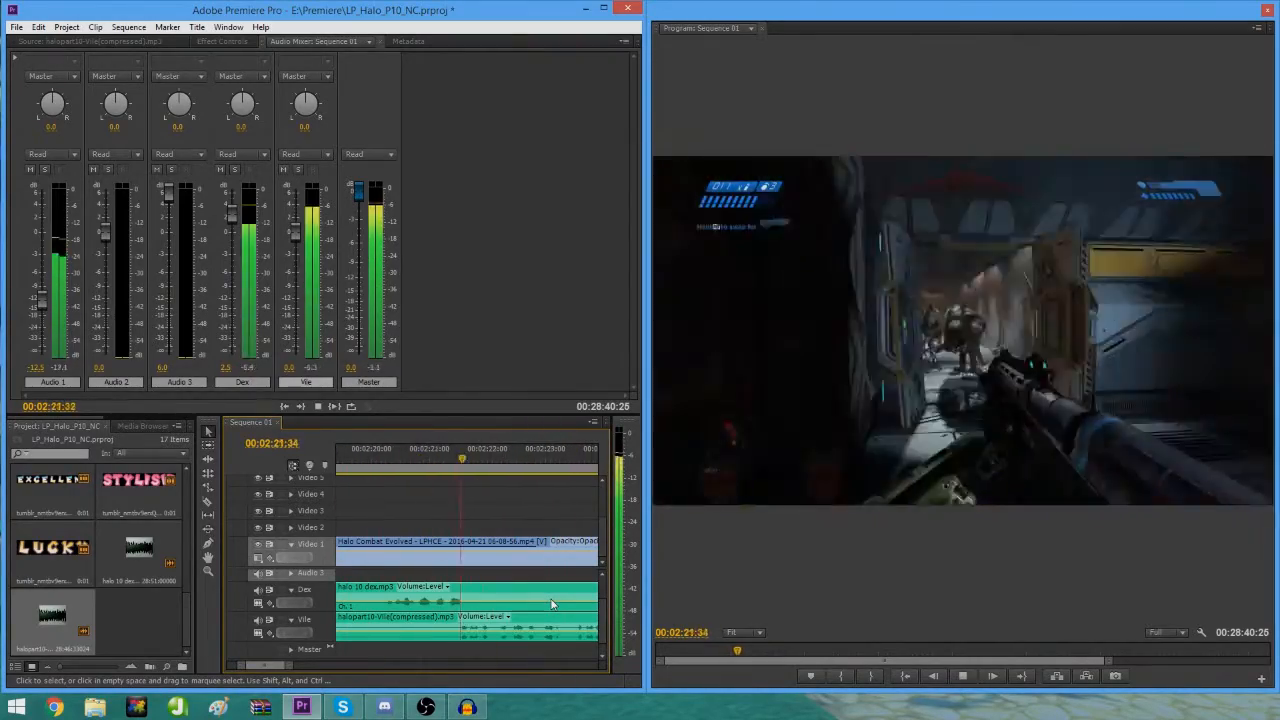
Step: Split the Dex clip at about 00:02:28, just before the speech resumes, and continue playback
key("space")
left_click(408, 460)
key("c")
left_click(408, 598)
key("space")
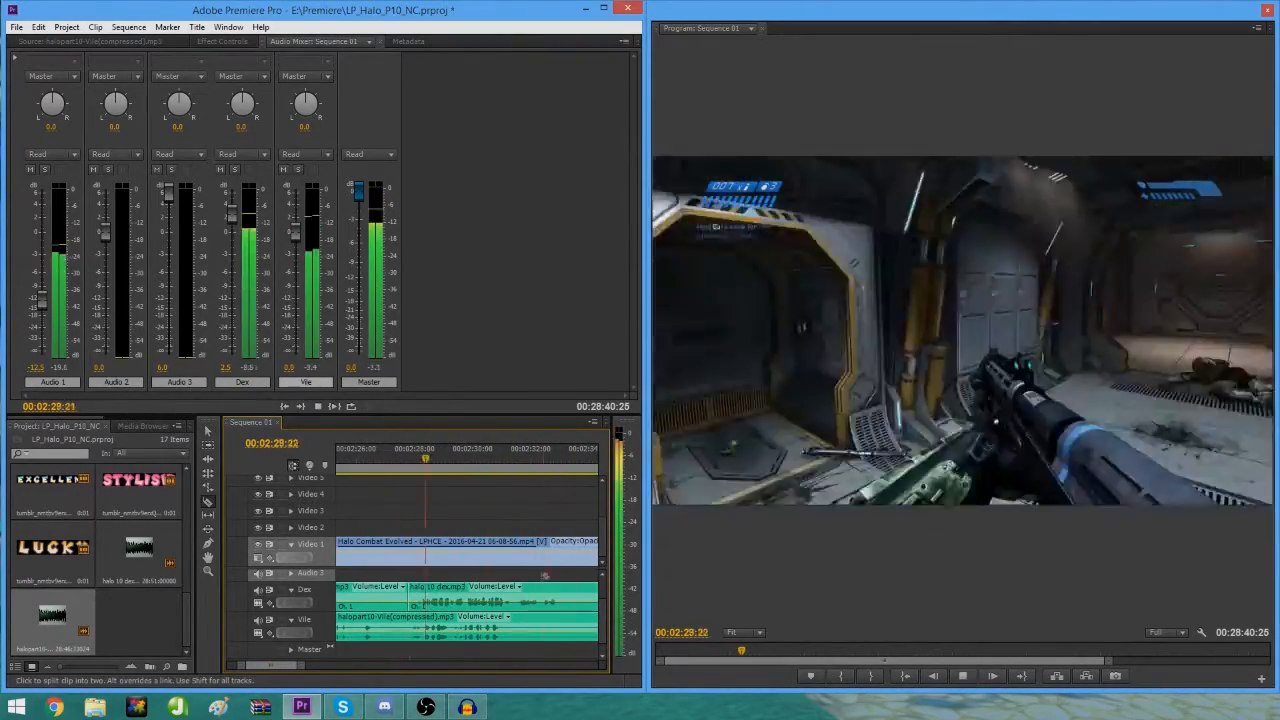
key("v")
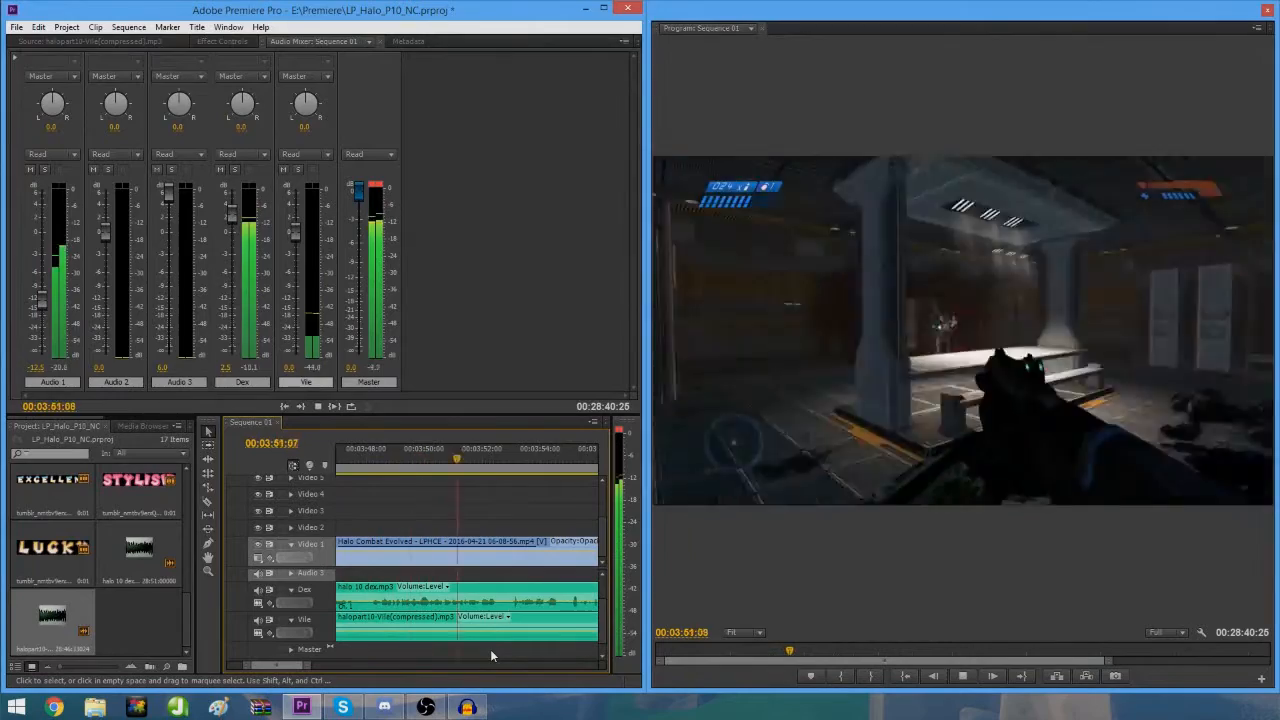
Step: Adjust the Vile clip's edge beside the gap near 00:04:02 and replay from there
key("space")
left_click_drag(555, 629, 514, 629)
left_click(514, 460)
key("space")
key("space")
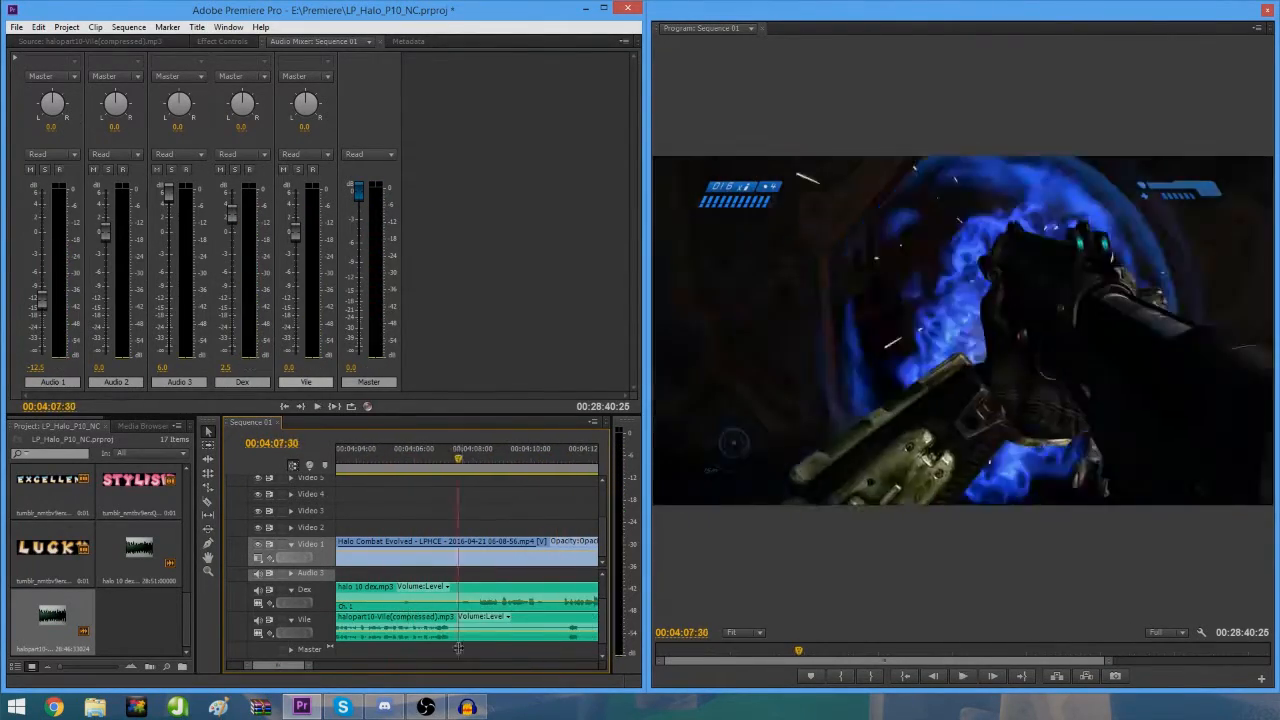
Step: Inspect the waveforms around 00:04:07 up close and replay the passage to check both commentary tracks
key("equal")
key("equal")
key("equal")
key("equal")
key("equal")
left_click(448, 461)
key("minus")
key("minus")
key("minus")
key("minus")
key("minus")
key("space")
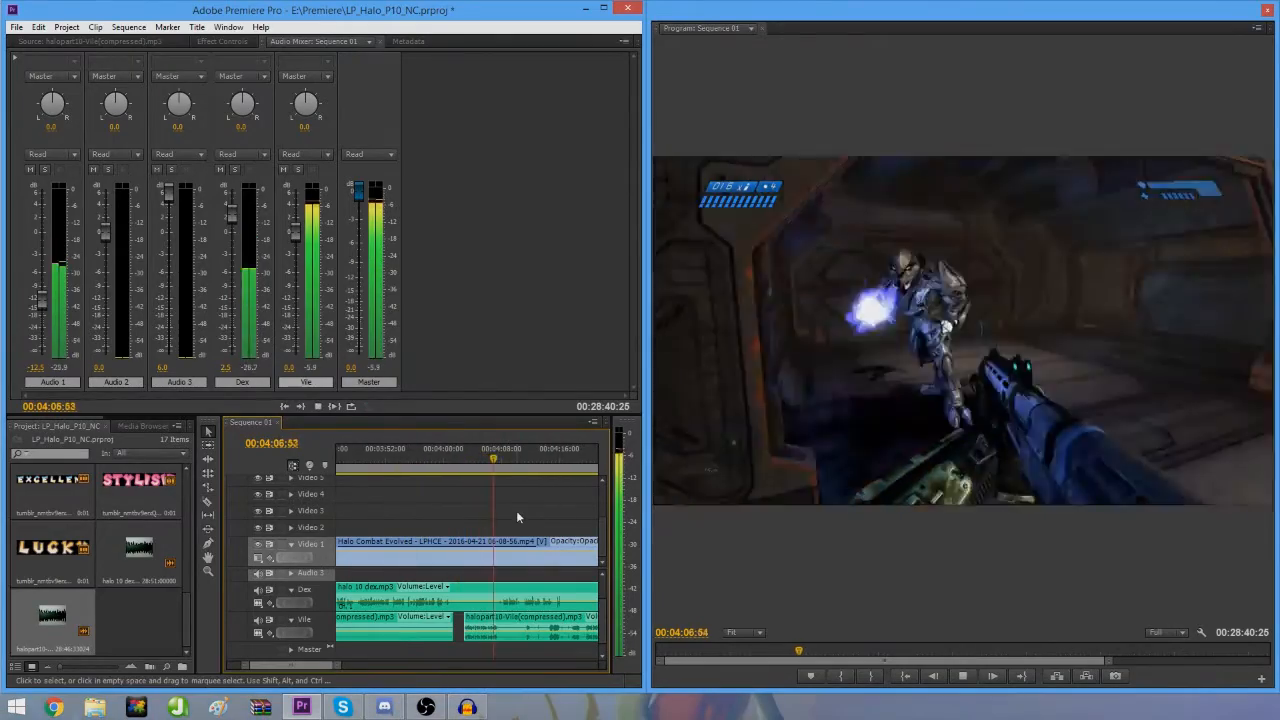
key("space")
Step: Split the Vile clip at the pause after about 00:04:15 and delete the adjoining quiet section
left_click(555, 460)
key("equal")
key("equal")
key("equal")
left_click(503, 460)
left_click(501, 460)
key("c")
left_click(503, 626)
key("space")
key("space")
left_click(366, 627)
key("v")
key("Delete")
Step: Extend the start of the following Vile clip slightly earlier and replay the sequence from that edge
key("space")
key("space")
key("equal")
key("equal")
left_click_drag(364, 634, 347, 634)
left_click(355, 458)
key("space")
key("minus")
key("minus")
key("minus")
key("minus")
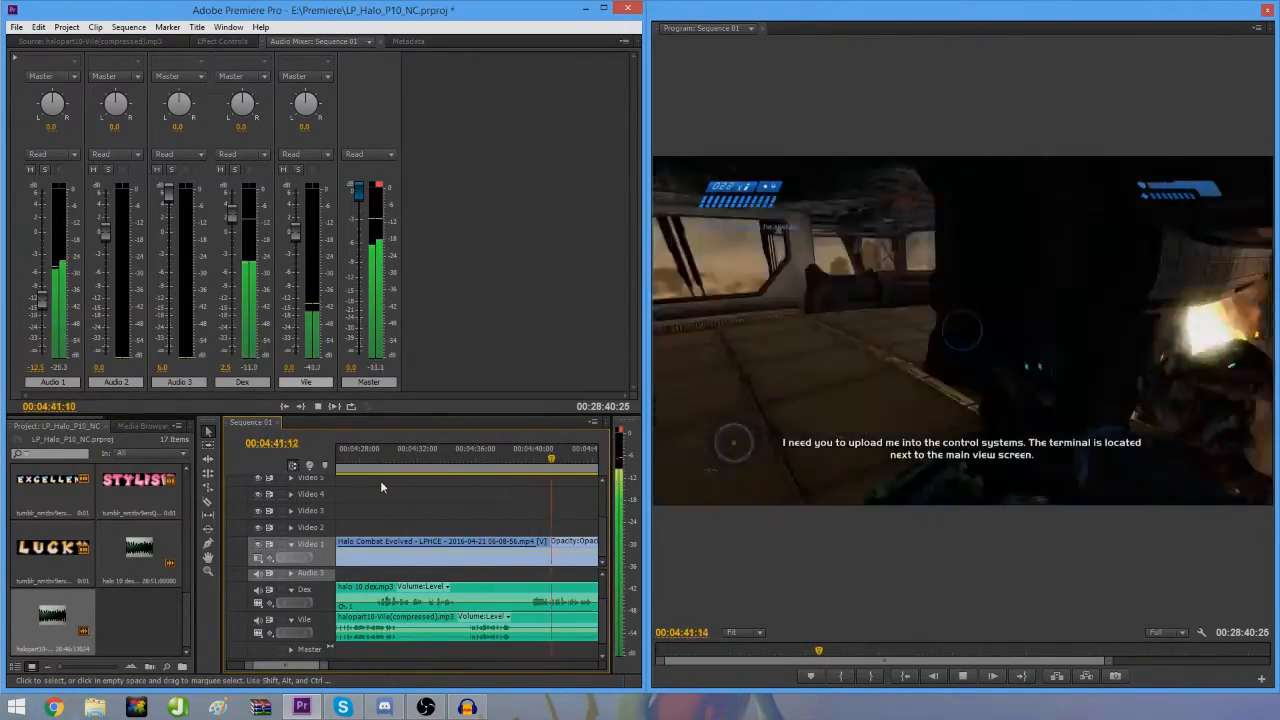
Step: Split the Vile clip at 00:04:50:47, where the speech ends, and continue playback
left_click(430, 458)
key("space")
key("space")
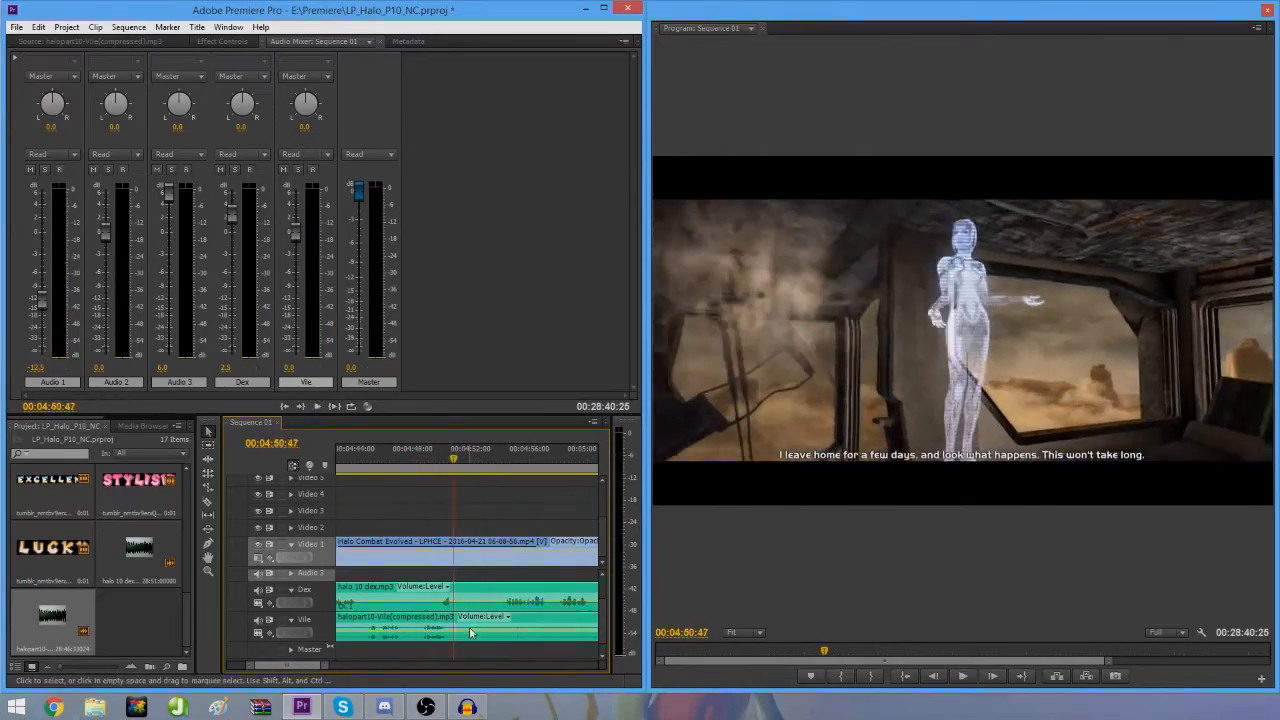
key("c")
left_click(453, 630)
key("v")
key("space")
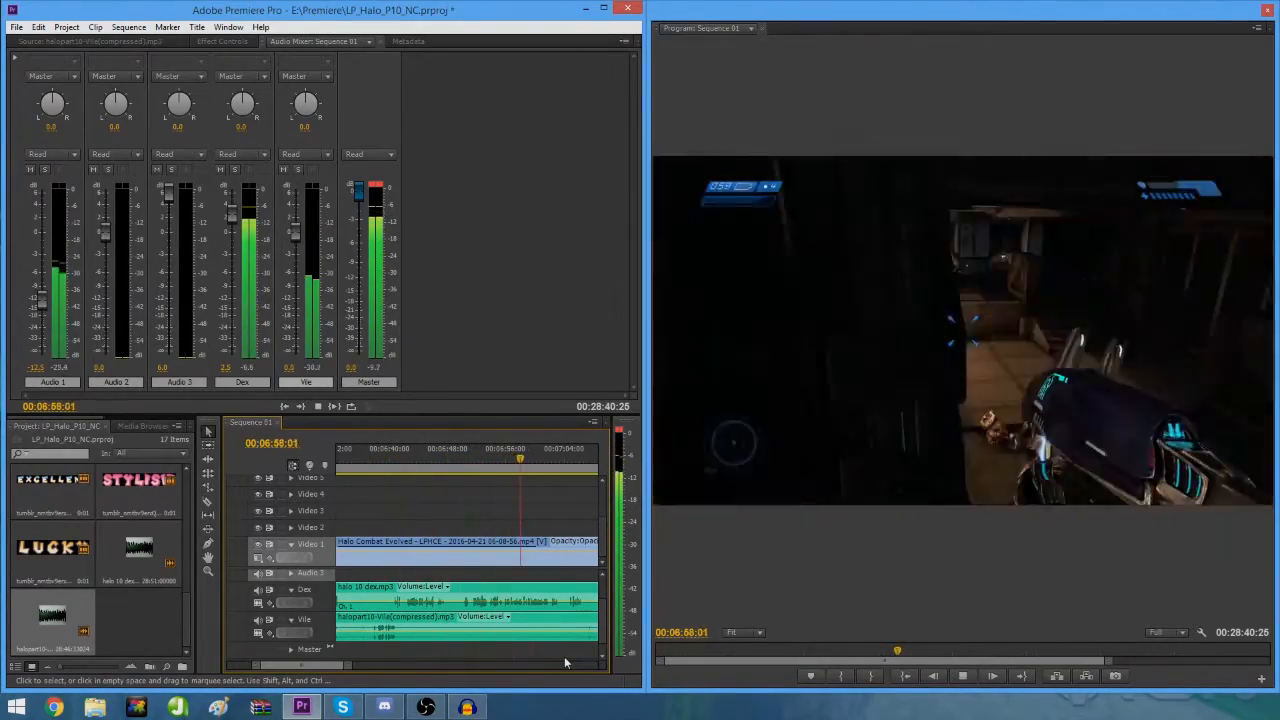
Step: Replay the sequence from 00:07:07:02 onward to check the commentary on the Dex and Vile tracks
key("space")
key("equal")
key("equal")
left_click_drag(468, 457, 411, 456)
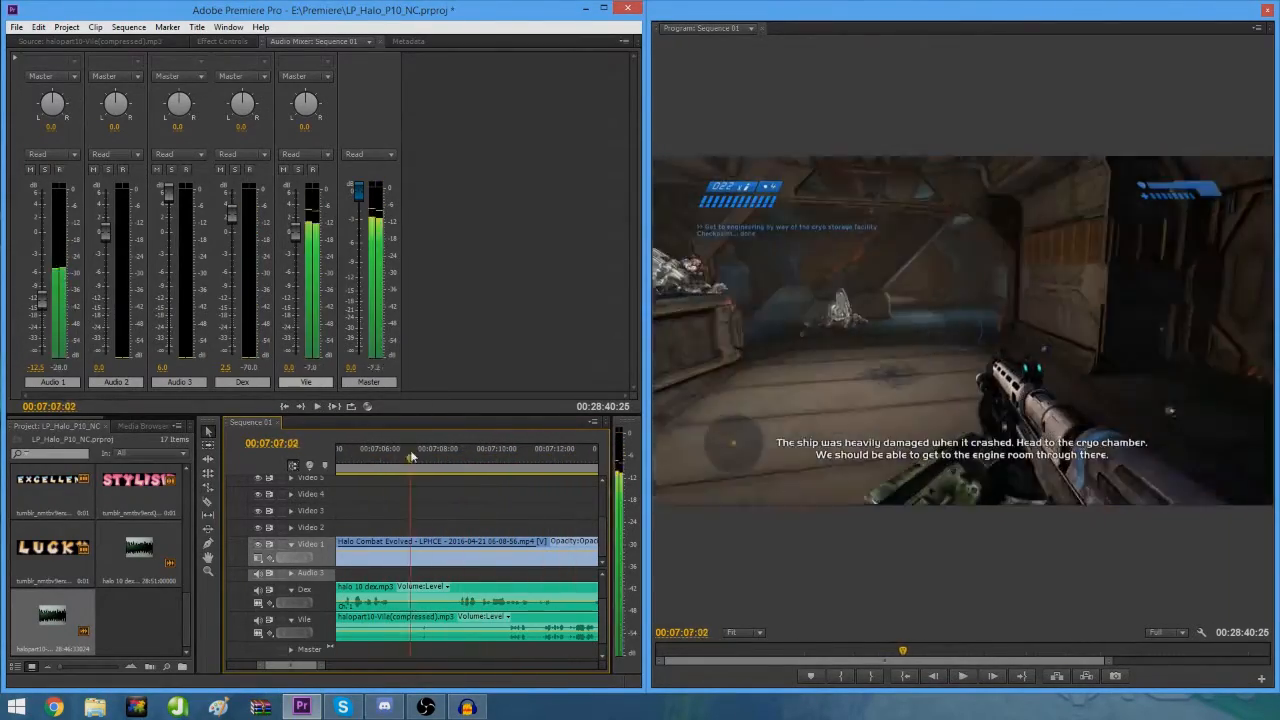
key("space")
key("space")
key("space")
key("space")
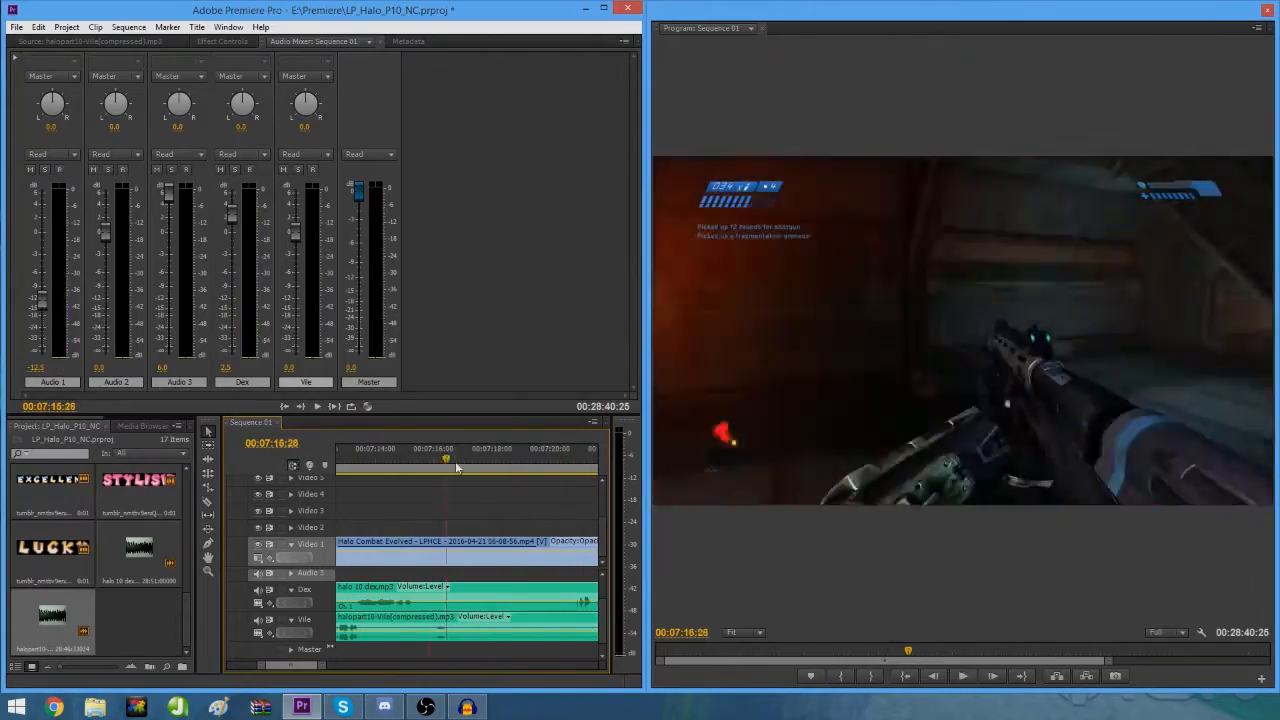
key("space")
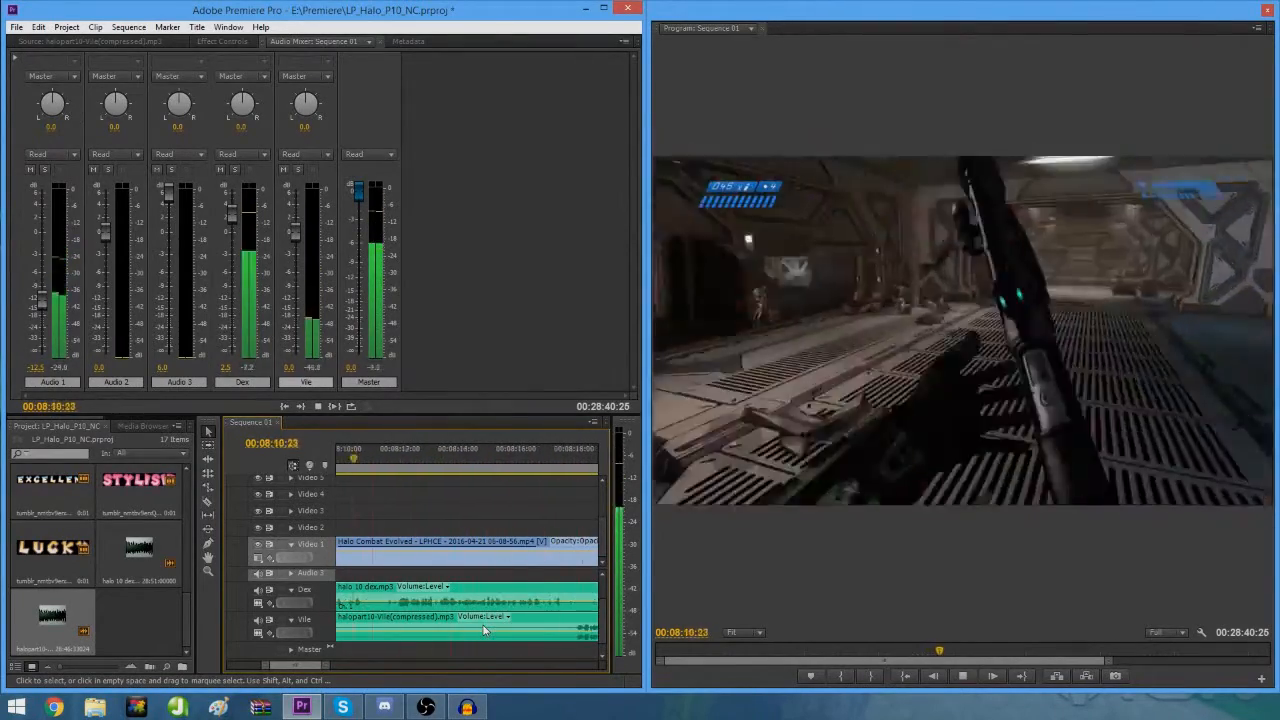
Step: Export the frame at 00:08:16:15 to the desktop as a PNG still named sentinels
left_click(405, 460)
left_click_drag(403, 460, 357, 458)
key("equal")
key("equal")
key("c")
key("equal")
key("equal")
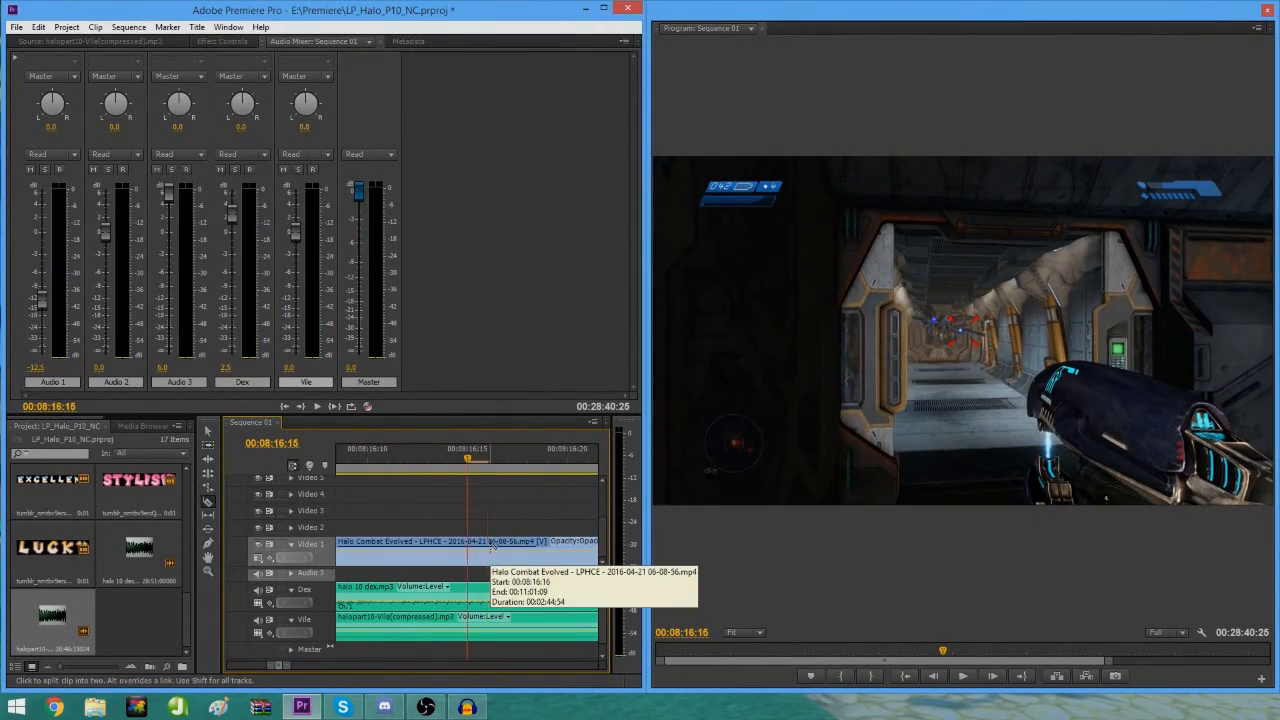
key("shift+e")
left_click(415, 377)
left_click(991, 671)
double_click(318, 307)
type("sen")
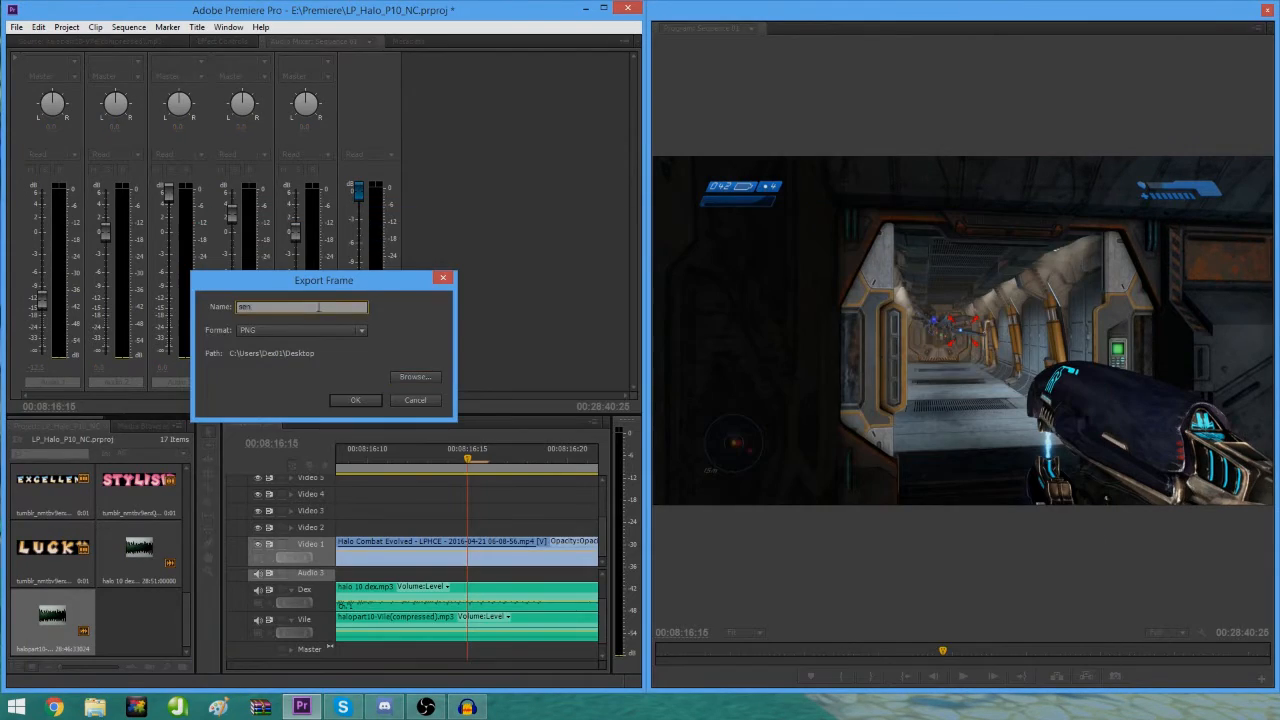
type("tinels")
key("Return")
Step: Import the exported still sentinels.png into the project
left_click(16, 27)
left_click(52, 304)
left_click(60, 169)
scroll(378, 258, "down", 15)
double_click(556, 222)
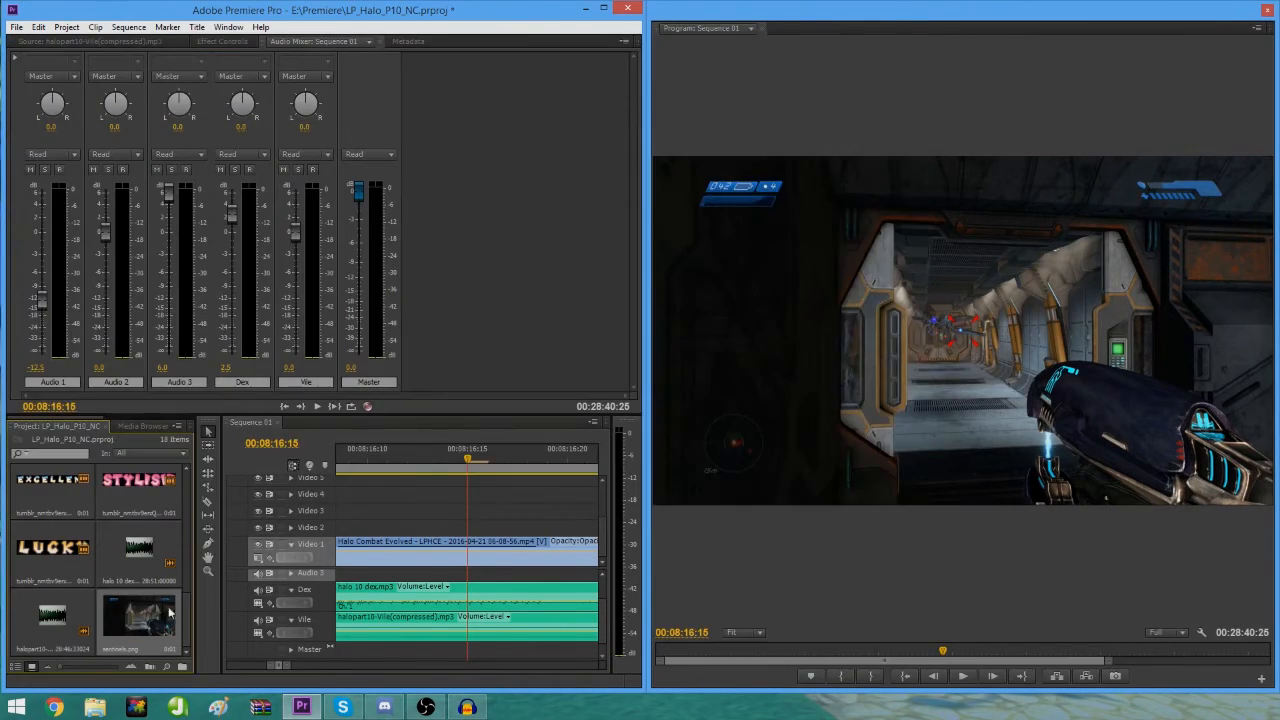
Step: Place sentinels.png on Video 2 above the gameplay clip, starting at 00:08:22:16
left_click(428, 464)
key("minus")
key("minus")
key("minus")
key("space")
key("minus")
key("minus")
key("space")
left_click_drag(139, 615, 521, 528)
scroll(500, 528, "down", 1)
left_click_drag(511, 528, 523, 528)
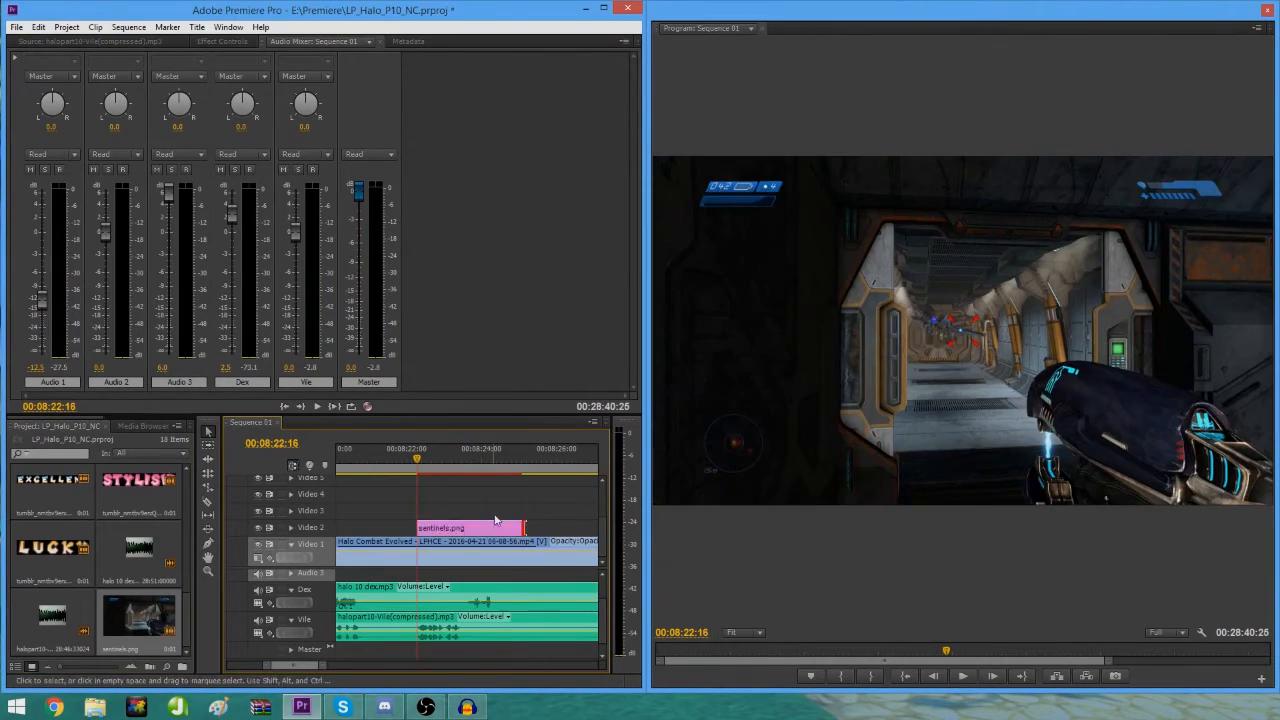
Step: Play on past the still and extend the end of sentinels.png to about 00:08:31
key("space")
key("minus")
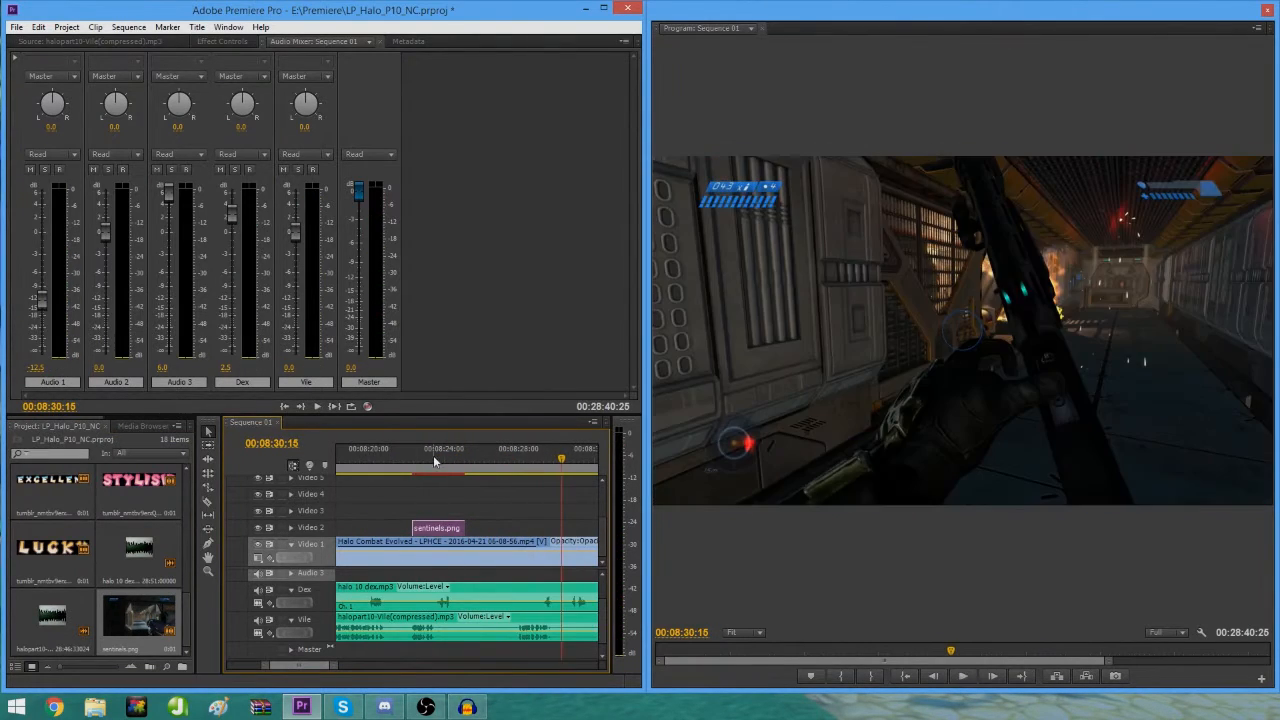
key("minus")
key("space")
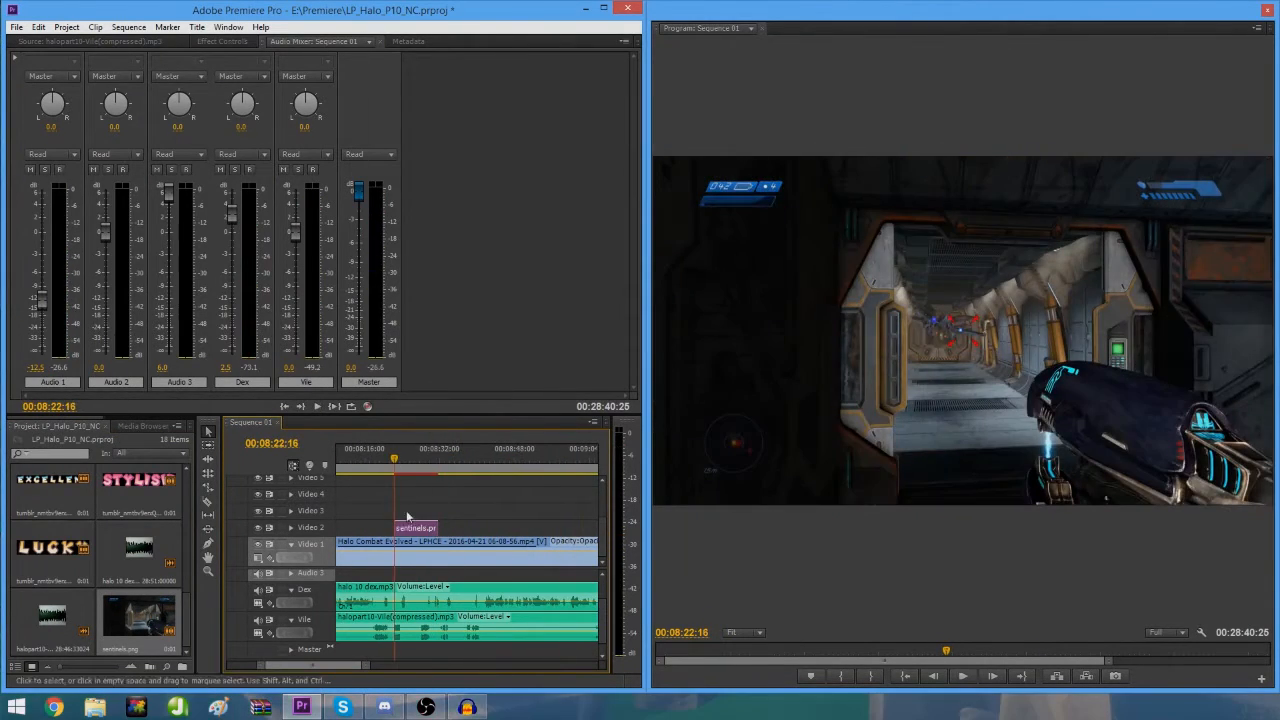
Step: Keyframe the motion of sentinels.png from its start, reaching position 784, 461 and scale 540 at 00:08:23:45
left_click(414, 528)
left_click(222, 41)
left_click(17, 95)
left_click(39, 123)
left_click(39, 109)
key("space")
key("space")
left_click_drag(213, 123, 513, 123)
left_click_drag(246, 109, 342, 109)
Step: Apply Crop to sentinels.png with left 42%, top 42%, right 46% and bottom 45%, and reposition it to 580, 502
left_click(143, 427)
left_click(177, 426)
left_click(560, 300)
left_click_drag(800, 10, 843, 11)
left_click_drag(644, 94, 904, 94)
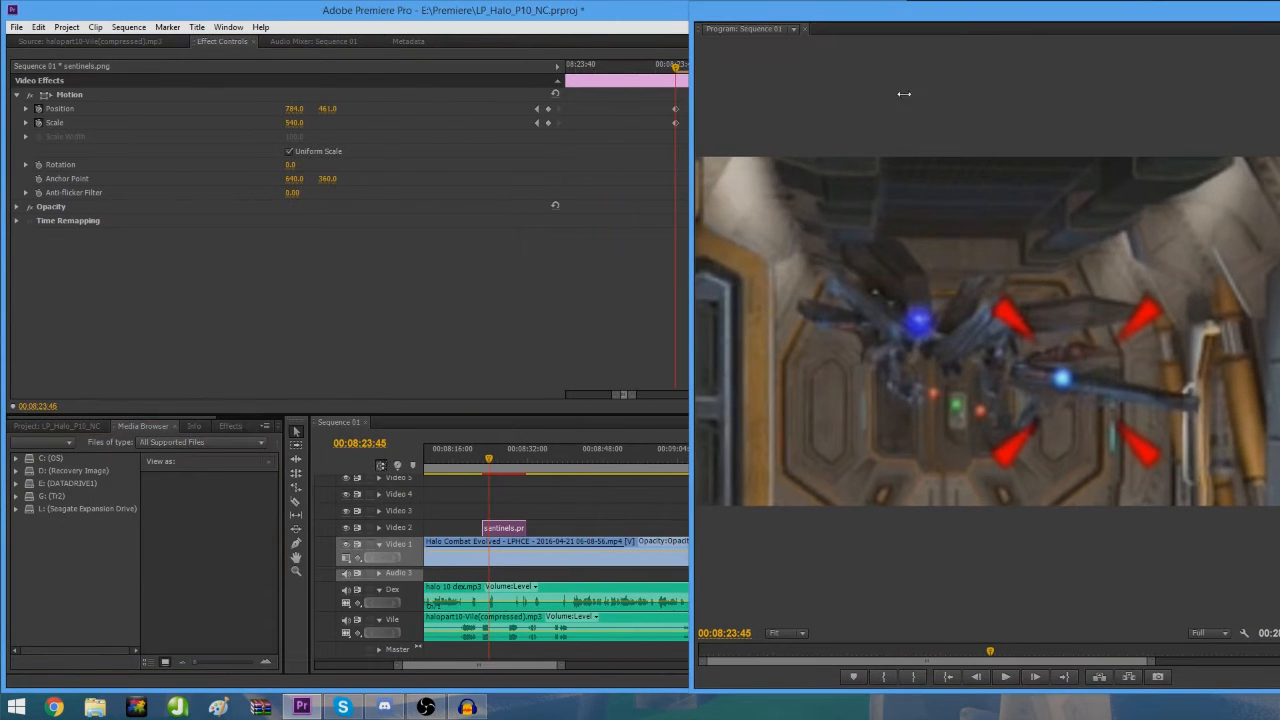
left_click(230, 426)
left_click(17, 499)
scroll(40, 510, "down", 5)
left_click_drag(62, 533, 220, 300)
left_click_drag(294, 249, 333, 277)
left_click_drag(301, 111, 350, 111)
Step: Add a Cross Dissolve transition to the start of sentinels.png on Video 2
left_click(35, 510)
scroll(20, 505, "up", 4)
left_click(17, 493)
left_click(17, 512)
scroll(20, 512, "down", 1)
left_click(24, 512)
left_click_drag(70, 539, 486, 528)
left_click(482, 458)
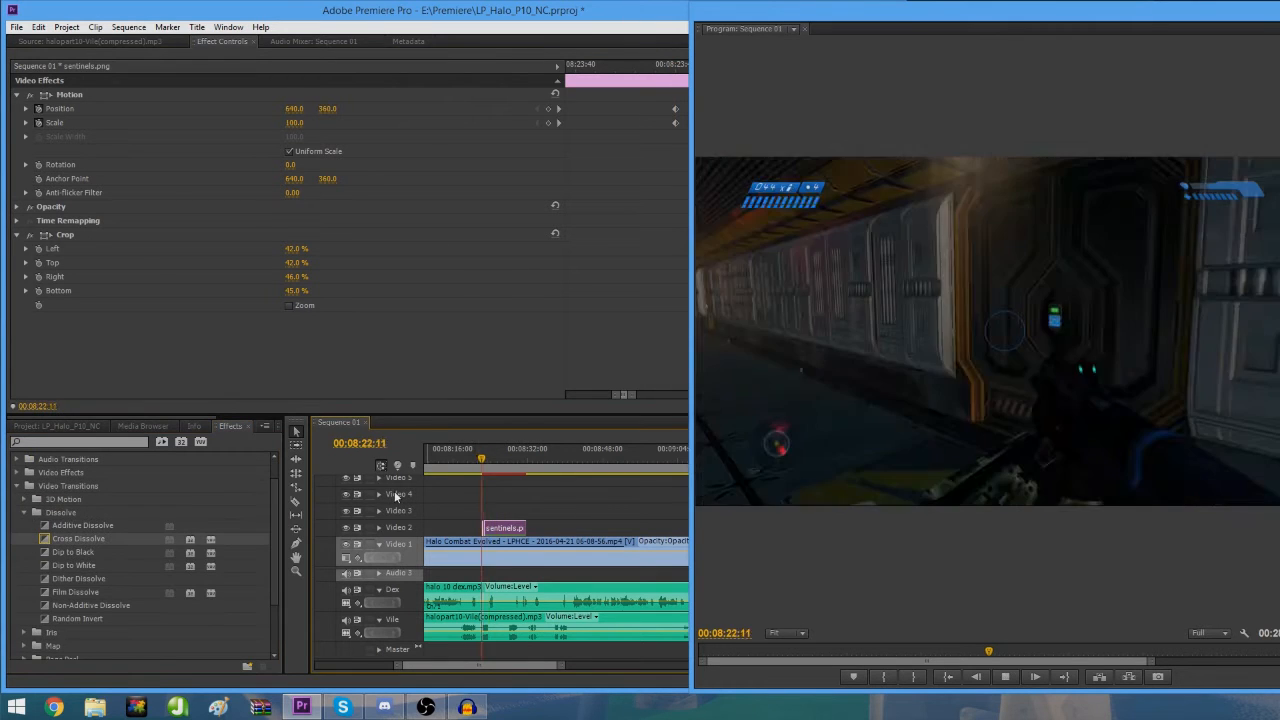
Step: Keyframe sentinels.png at 00:08:28:09 with scale 299 and position 335, 577
key("space")
key("space")
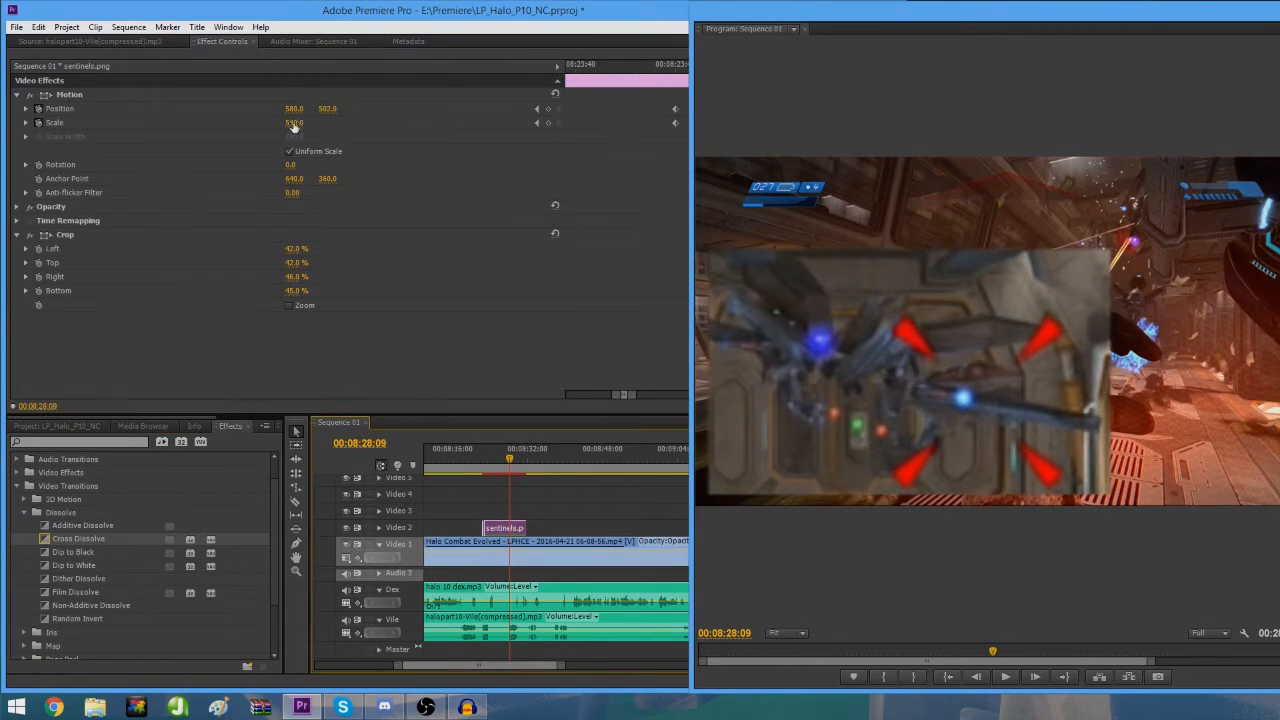
left_click_drag(294, 125, 145, 111)
left_click_drag(328, 111, 374, 111)
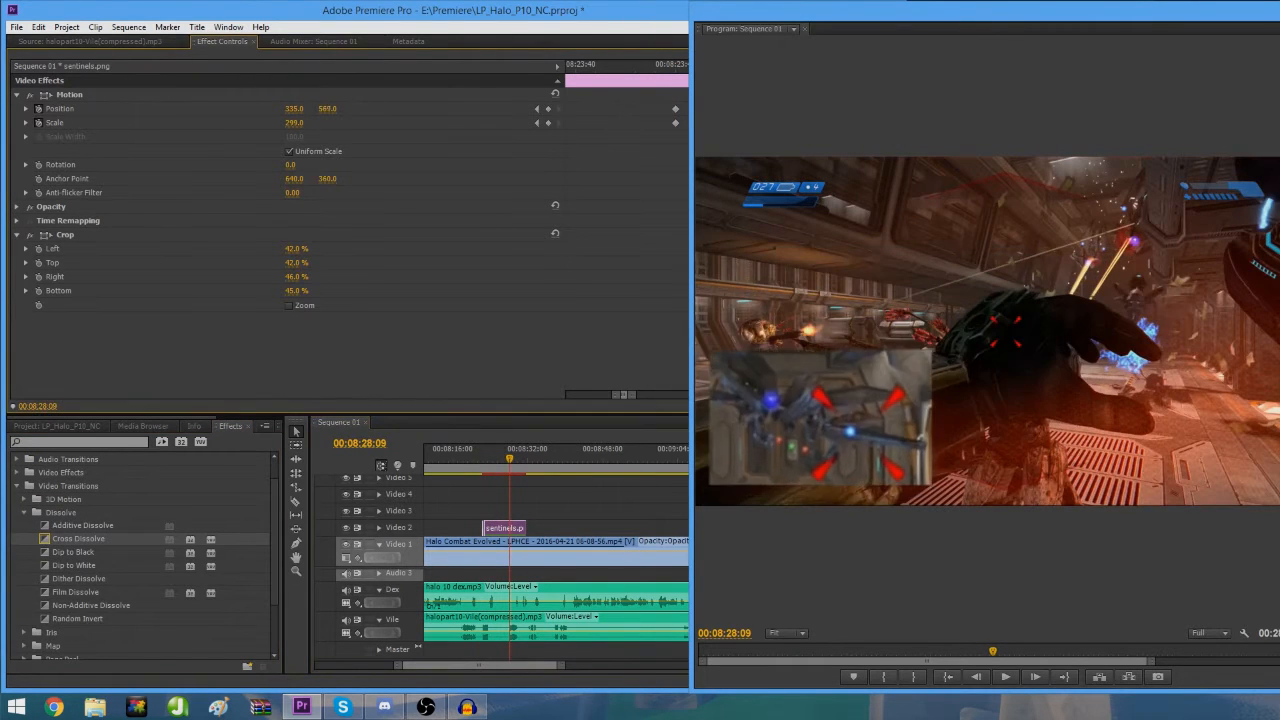
Step: Replay the sentinels.png animation and inspect its position and scale keyframes around 00:08:23:45
left_click(479, 459)
key("space")
key("minus")
key("minus")
key("minus")
key("space")
left_click_drag(691, 86, 906, 86)
left_click_drag(623, 395, 748, 395)
left_click_drag(639, 100, 700, 134)
left_click(677, 64)
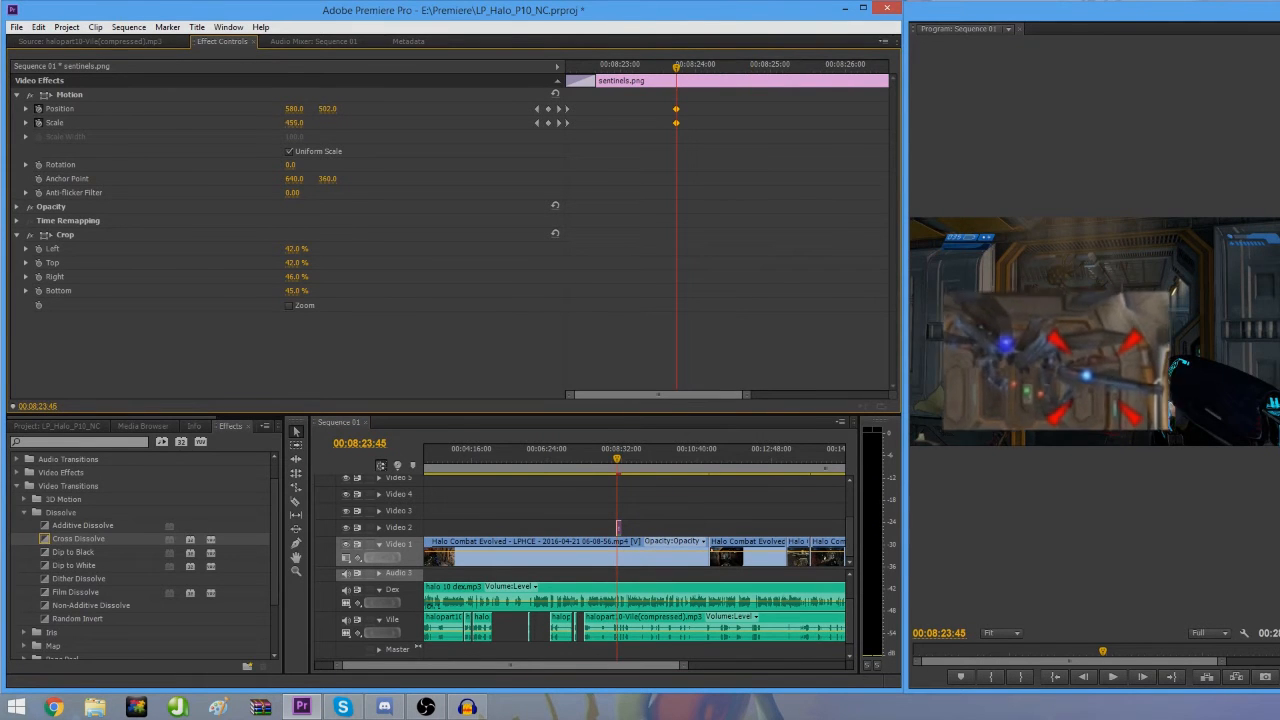
key("space")
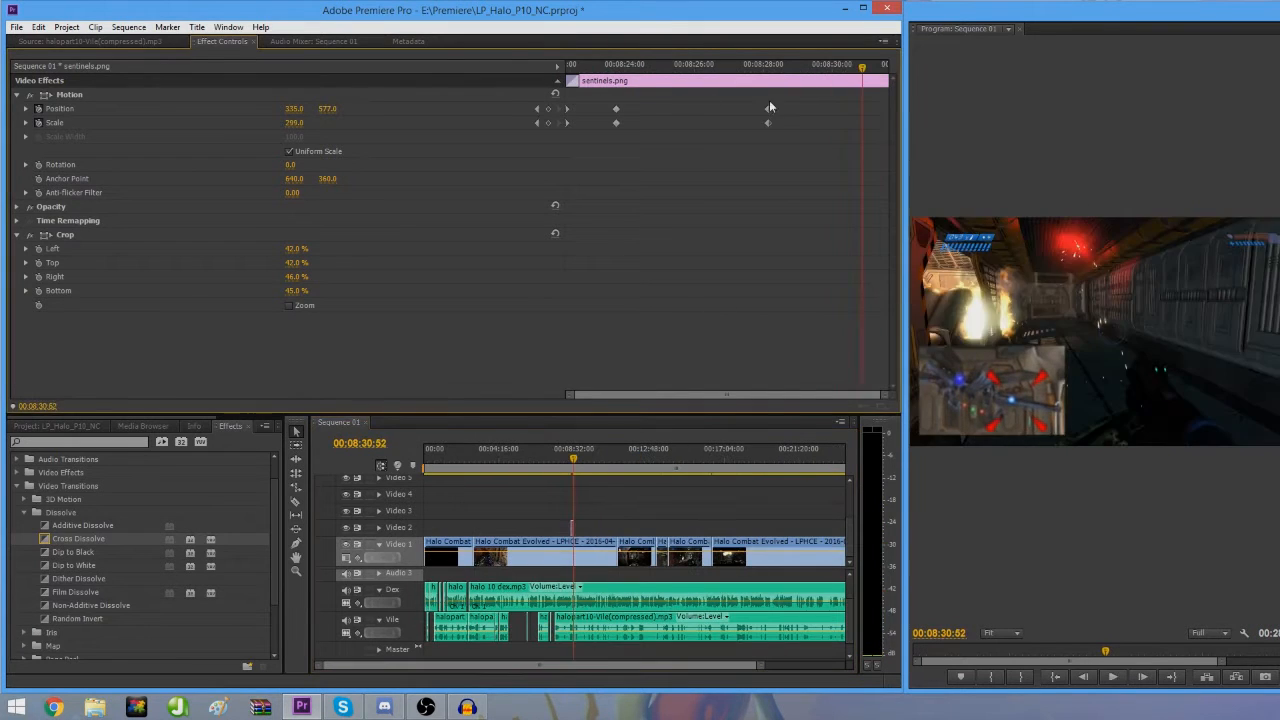
left_click(615, 66)
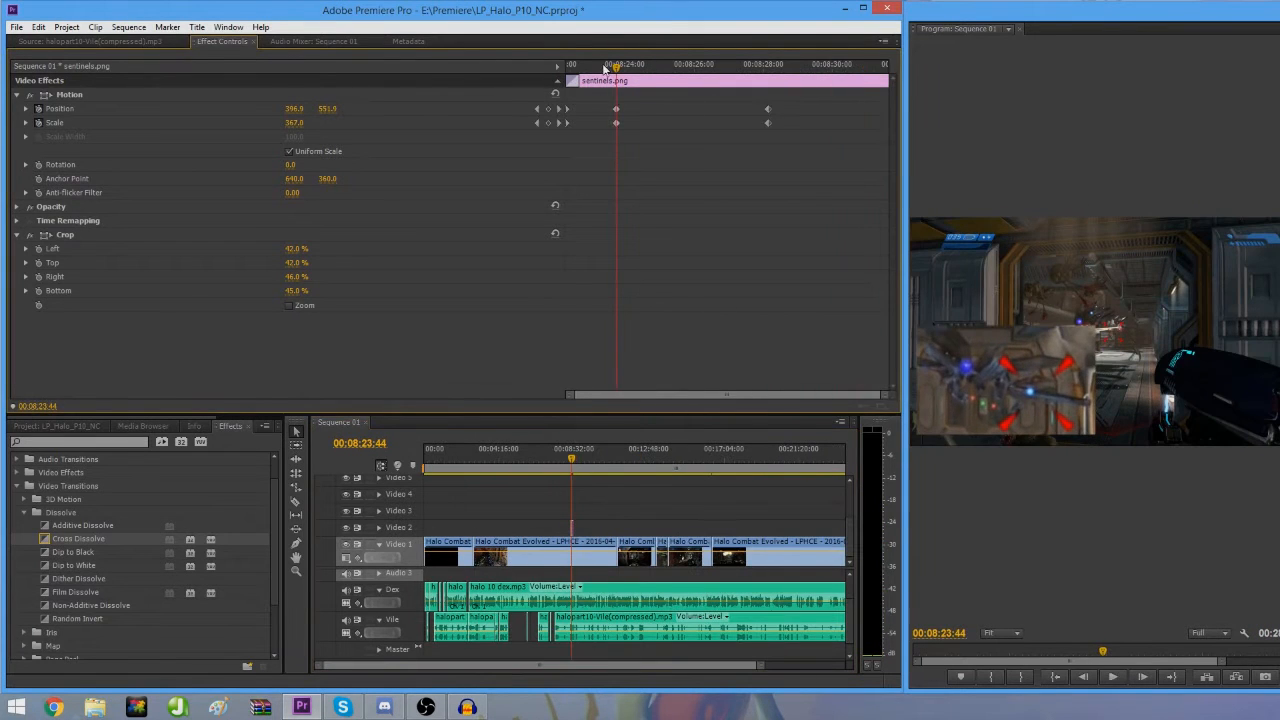
key("space")
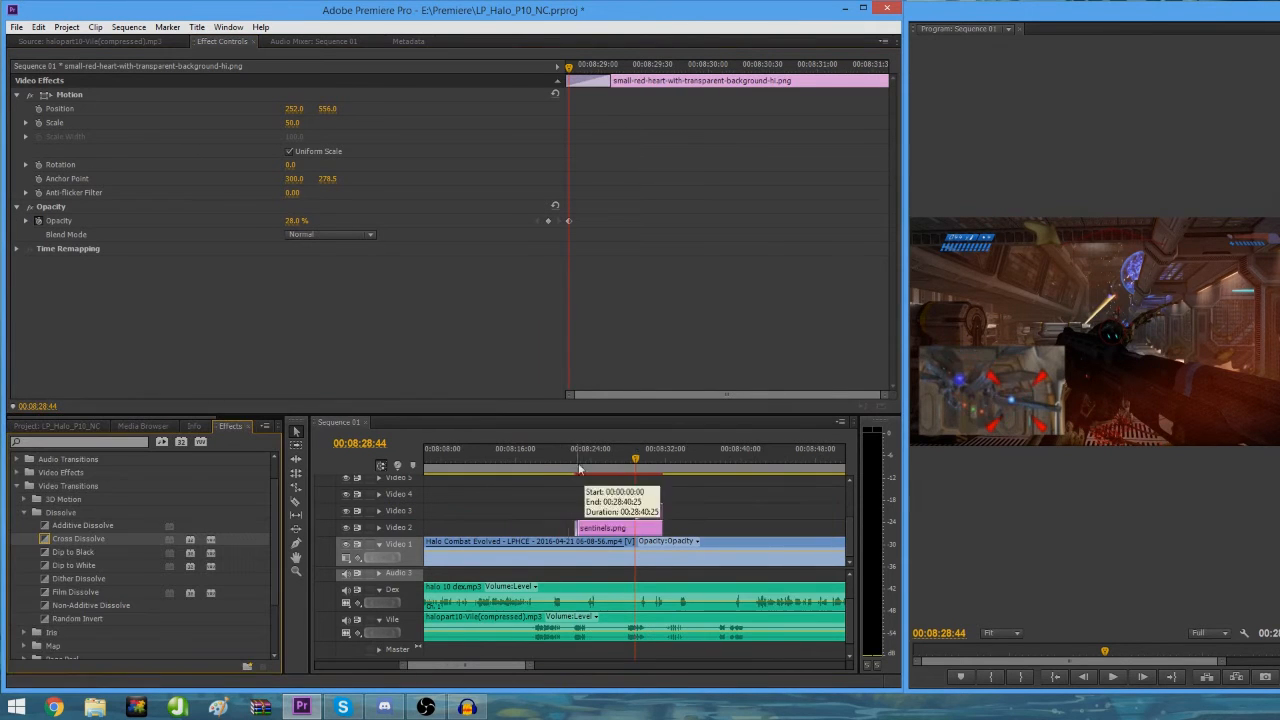
Step: Replay the sequence from the start of sentinels.png and resize the editor and program windows to fit side by side
left_click(580, 460)
key("space")
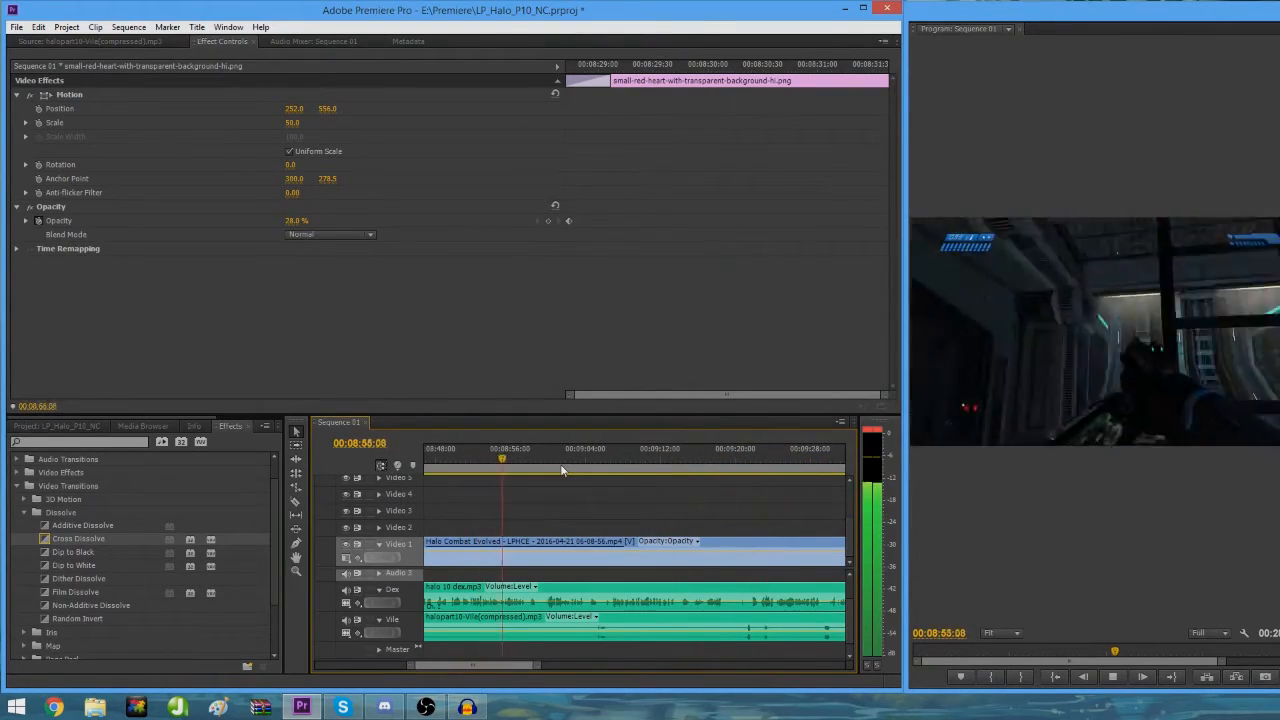
left_click_drag(950, 16, 908, 15)
left_click_drag(780, 15, 676, 18)
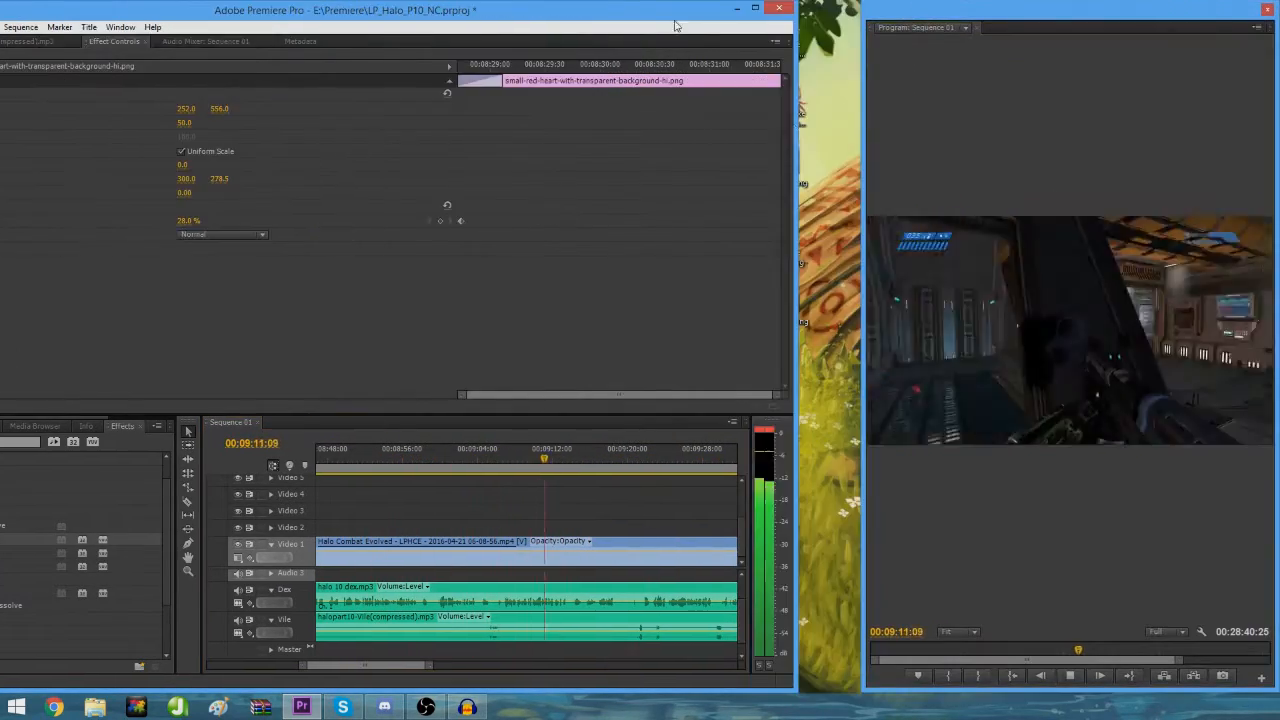
left_click_drag(798, 300, 773, 300)
left_click_drag(676, 18, 766, 18)
Step: Split the Dex clip on both sides of the unwanted section around 00:09:08 and delete that section
left_click(476, 458)
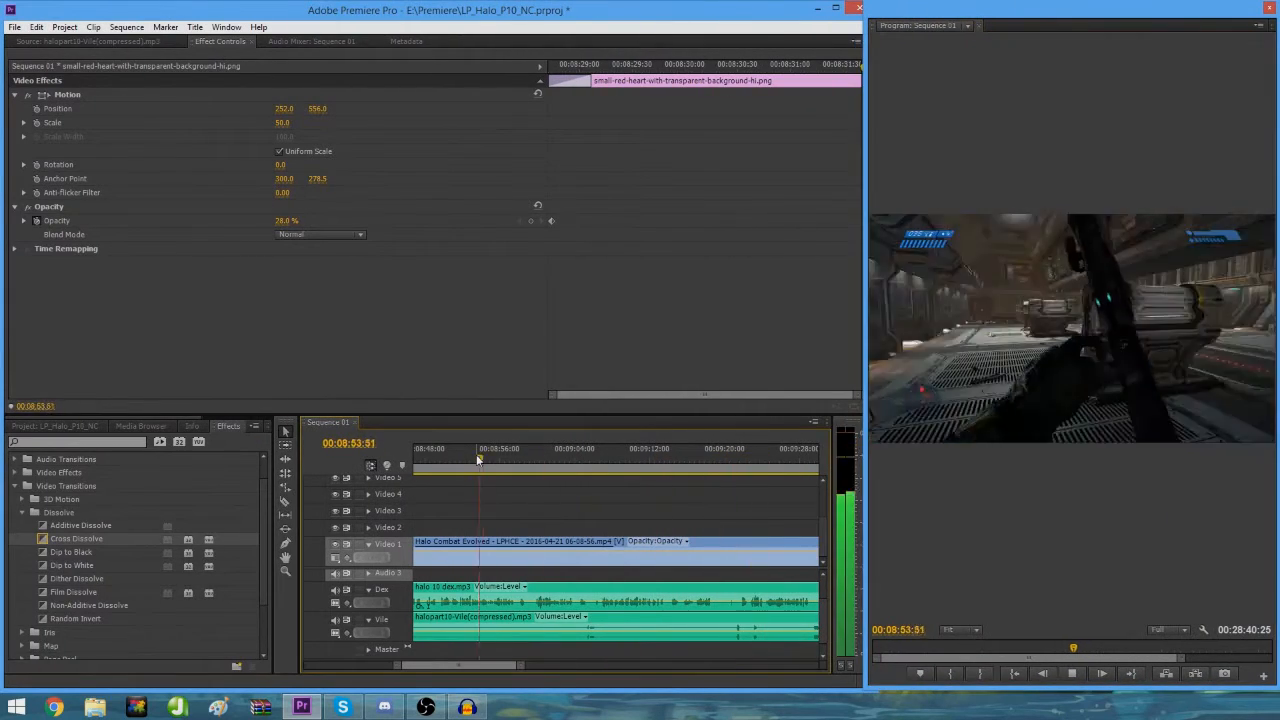
key("space")
key("equal")
key("equal")
key("equal")
key("equal")
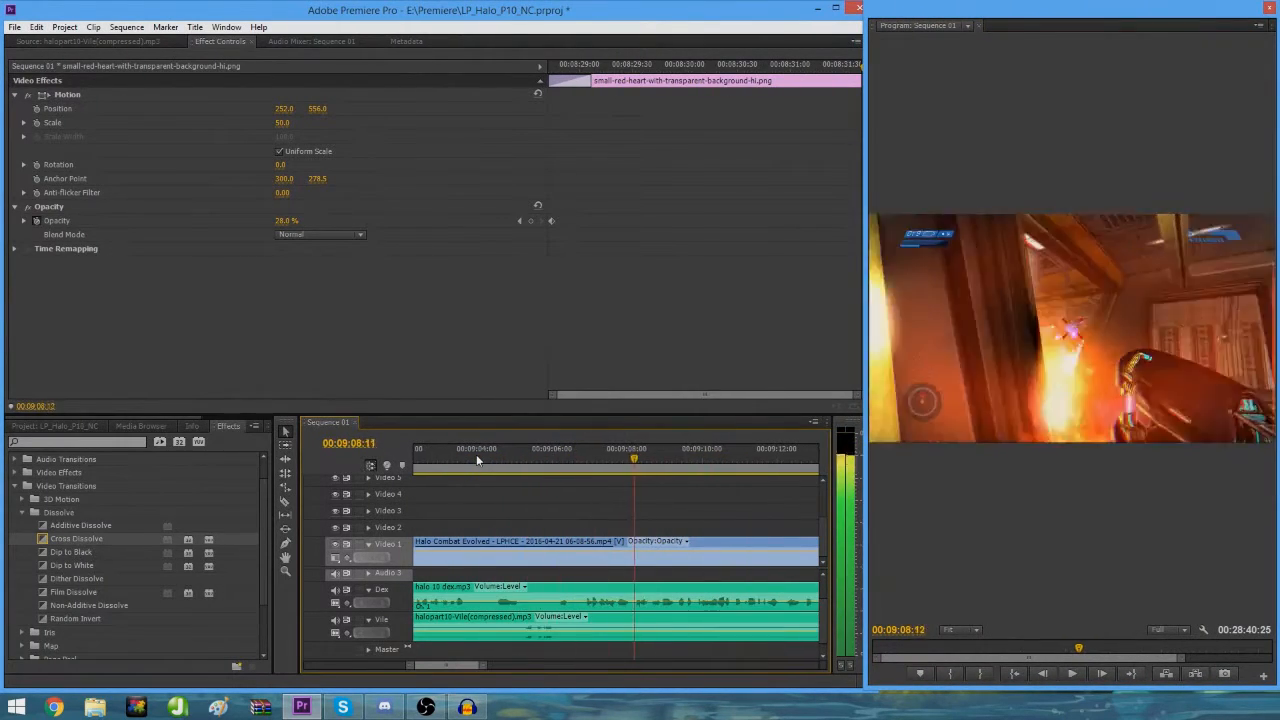
key("c")
left_click(576, 600)
left_click(626, 600)
key("v")
left_click(592, 600)
key("Delete")
Step: Play the sequence from about 00:09:10 through 00:14:36 to check the commentary on both tracks
key("space")
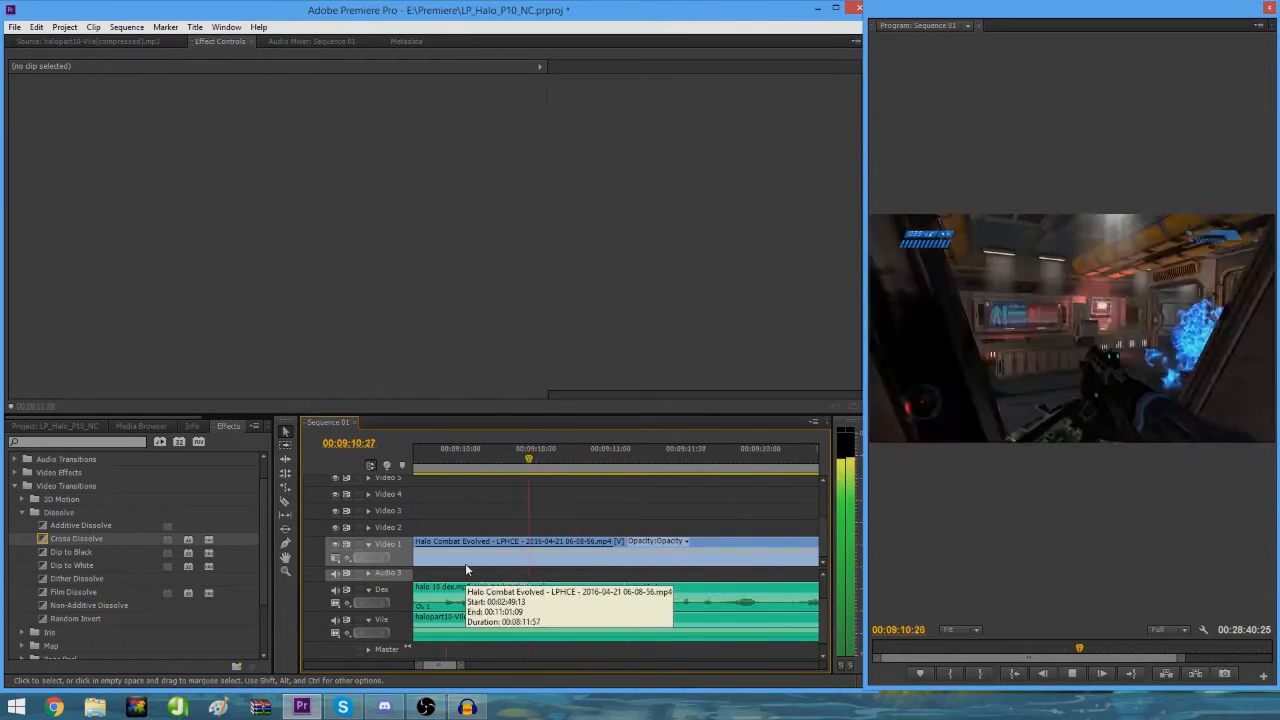
key("minus")
key("minus")
key("minus")
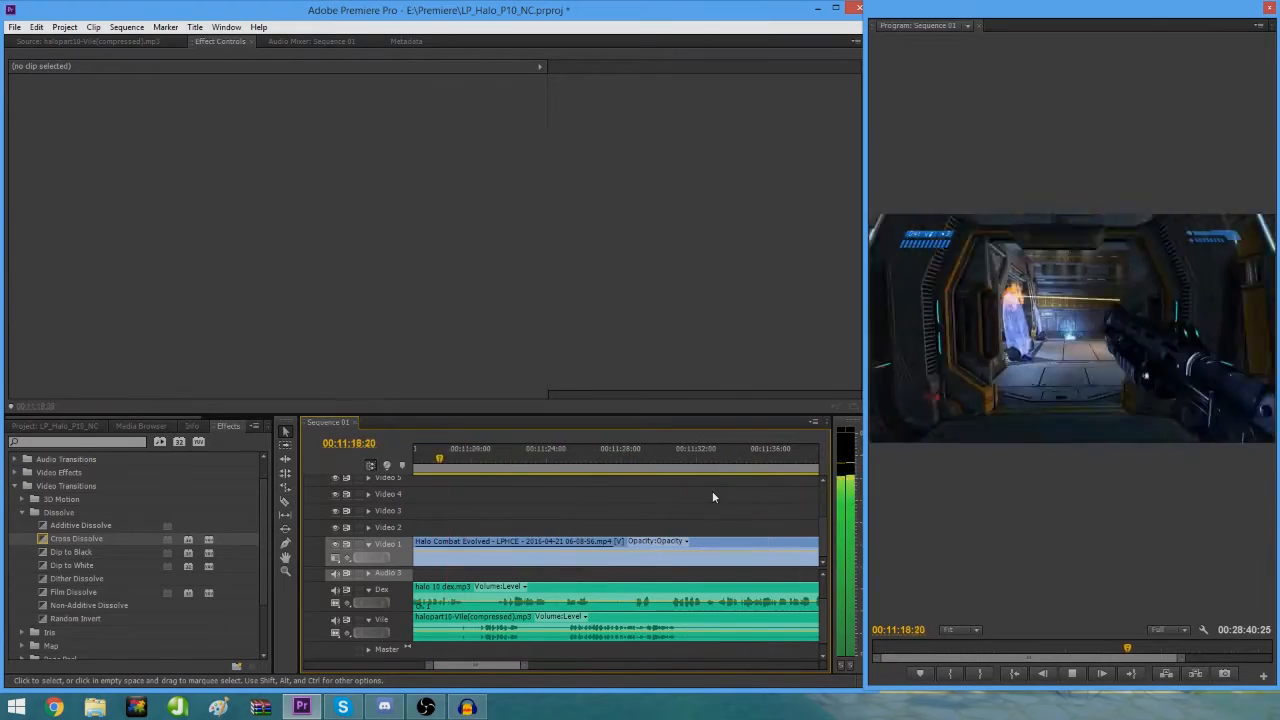
key("=")
key("=")
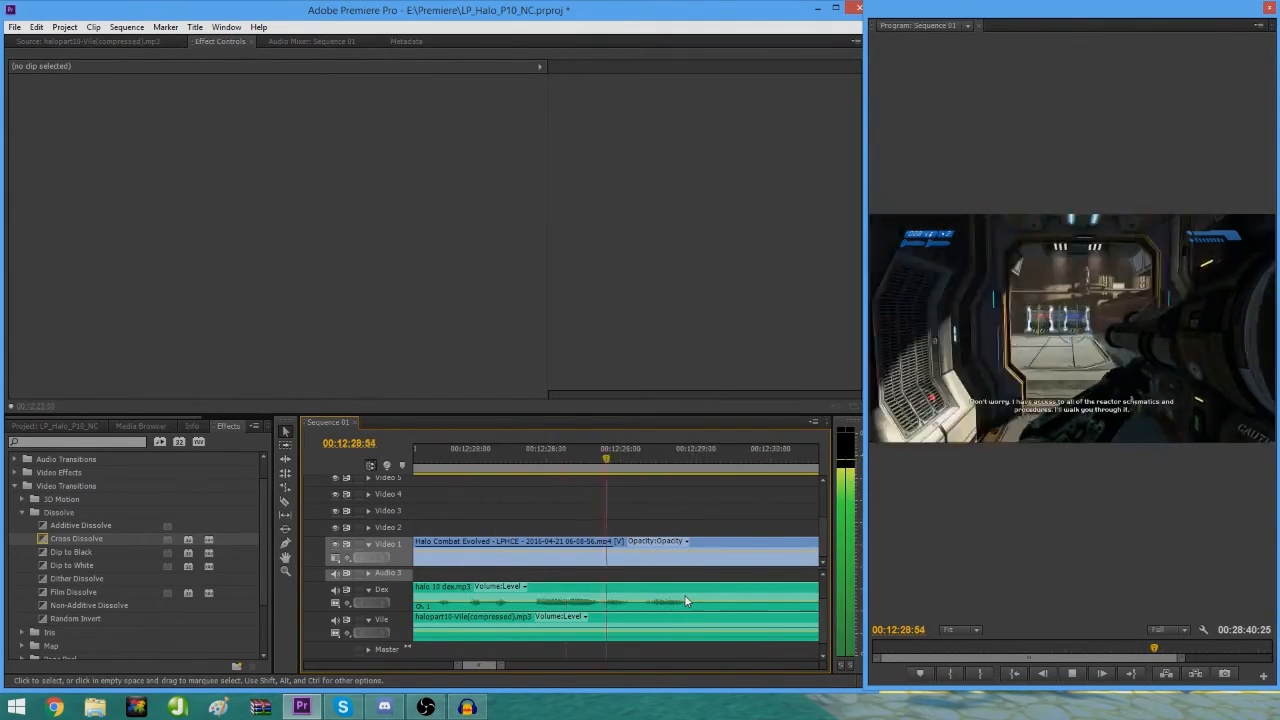
key("minus")
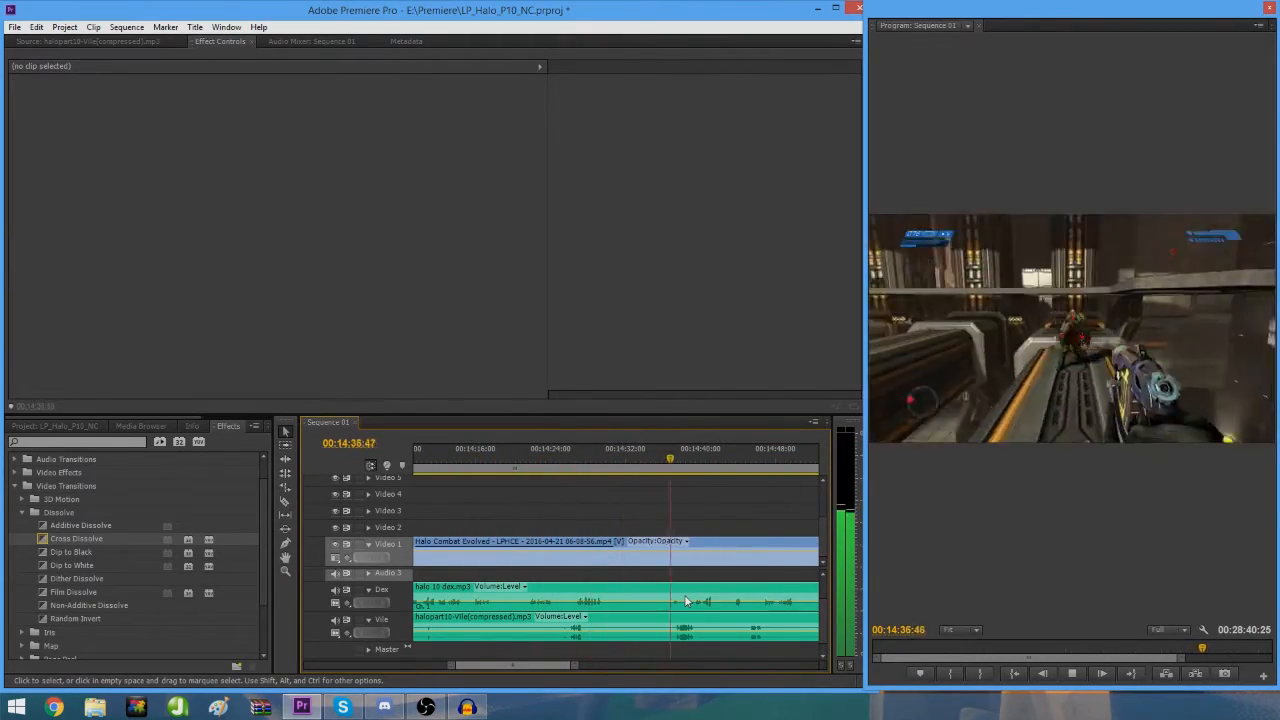
Step: Split the Dex clip around 00:14:43, delete the unwanted segment beside the cut, and continue playback
left_click_drag(714, 458, 735, 458)
left_click(735, 600)
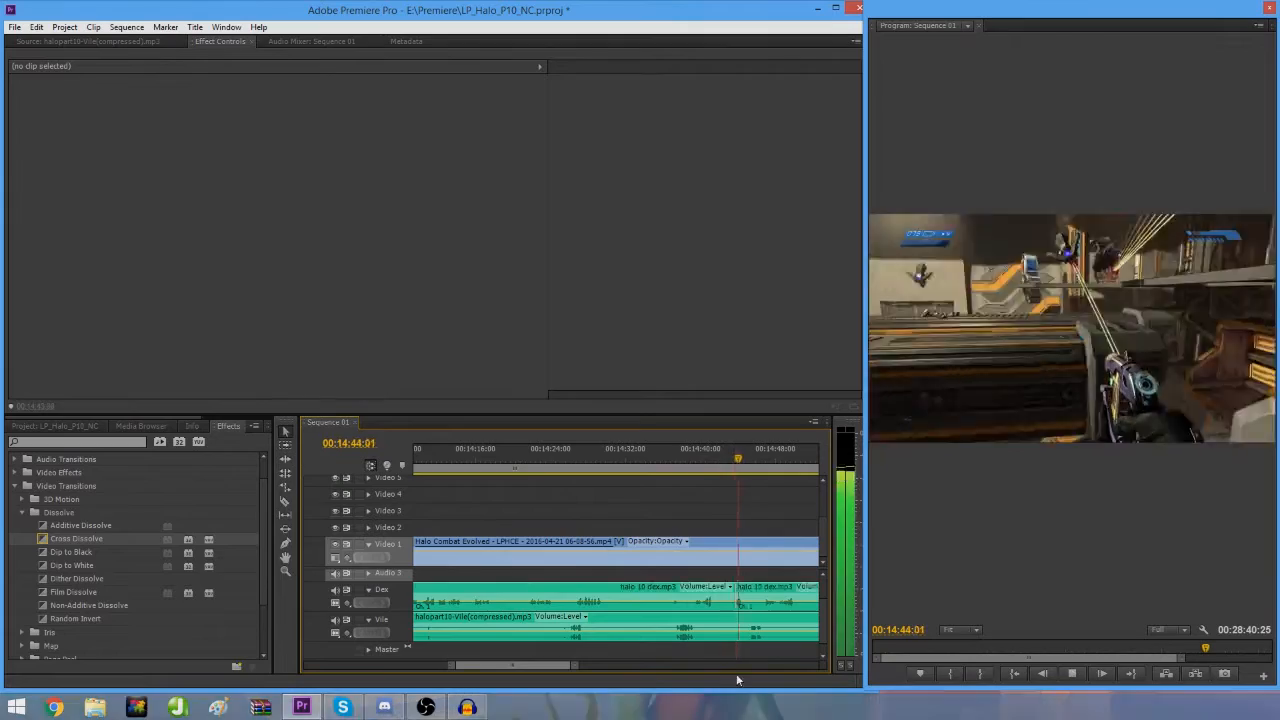
key("equal")
key("equal")
left_click(641, 600)
left_click(617, 596)
key("Delete")
key("space")
key("minus")
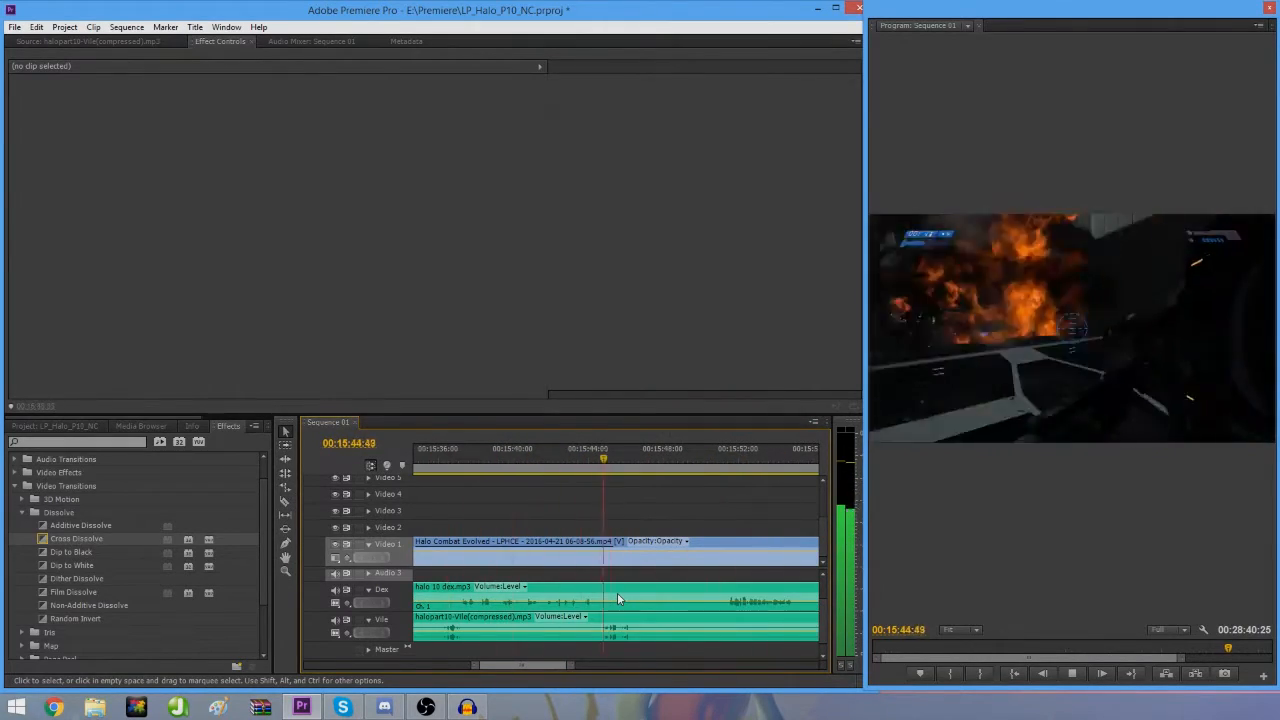
Step: Split the Vile clip around 00:15:46, try deleting the adjoining segment, and undo that deletion
left_click(621, 457)
key("space")
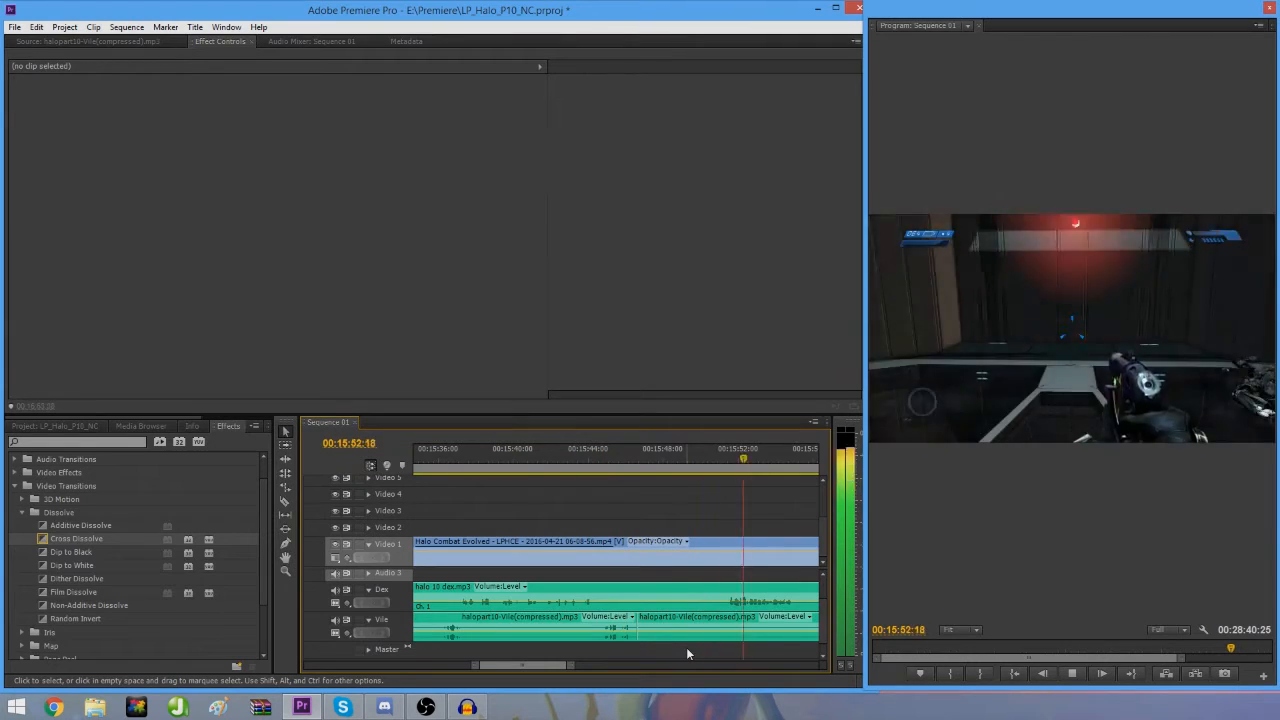
left_click(483, 460)
key("c")
left_click(617, 630)
key("v")
left_click(580, 632)
key("Delete")
key("ctrl+z")
Step: Split the Vile clip again and delete the silent segment ending at about 00:15:57, then resume playback
key("c")
left_click(451, 623)
key("v")
key("minus")
key("minus")
key("minus")
left_click(545, 630)
key("Delete")
key("space")
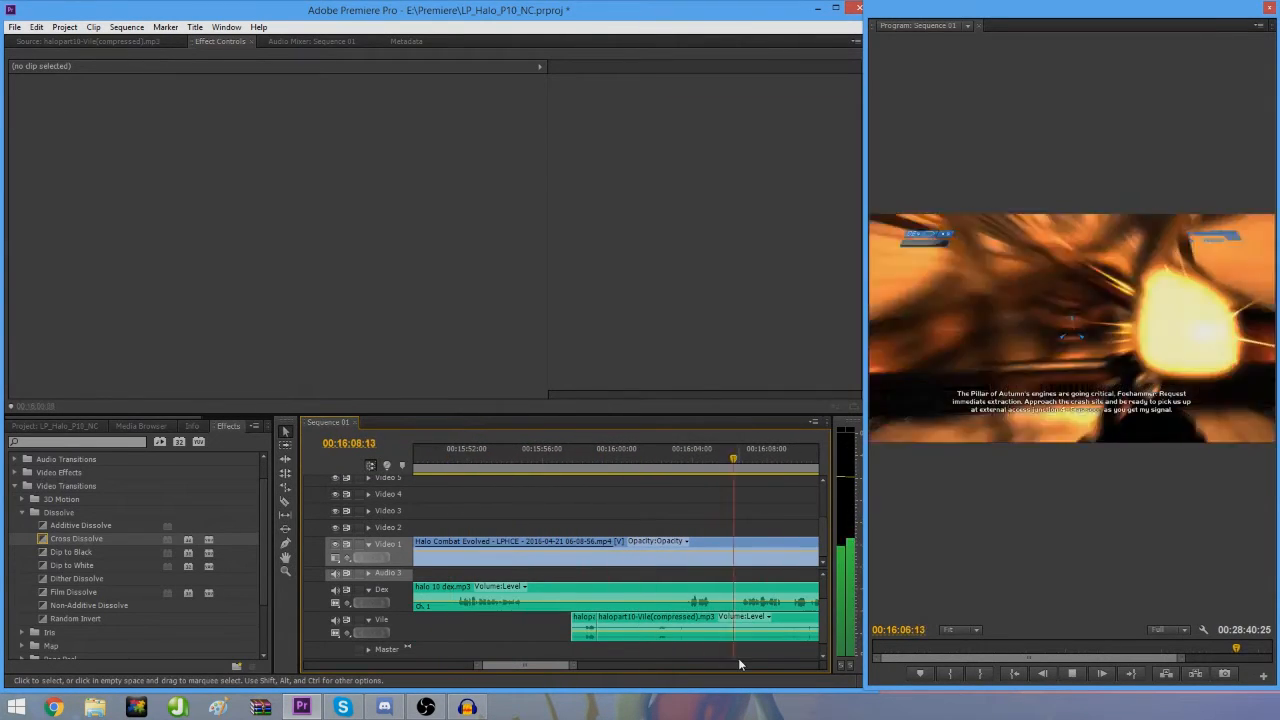
Step: Split the Vile clip at about 00:16:15, where speech begins, and delete the quiet segment before the cut
left_click(514, 451)
key("space")
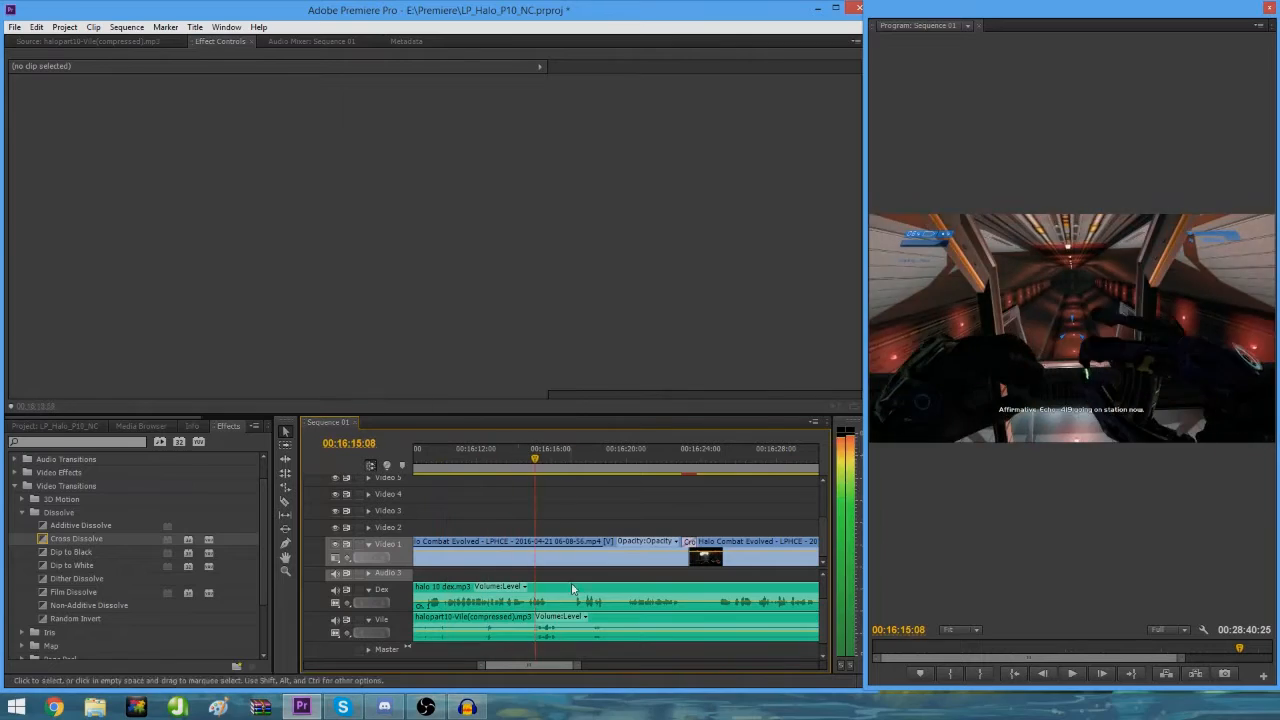
key("c")
left_click(532, 627)
key("v")
left_click(508, 627)
key("Delete")
key("minus")
key("minus")
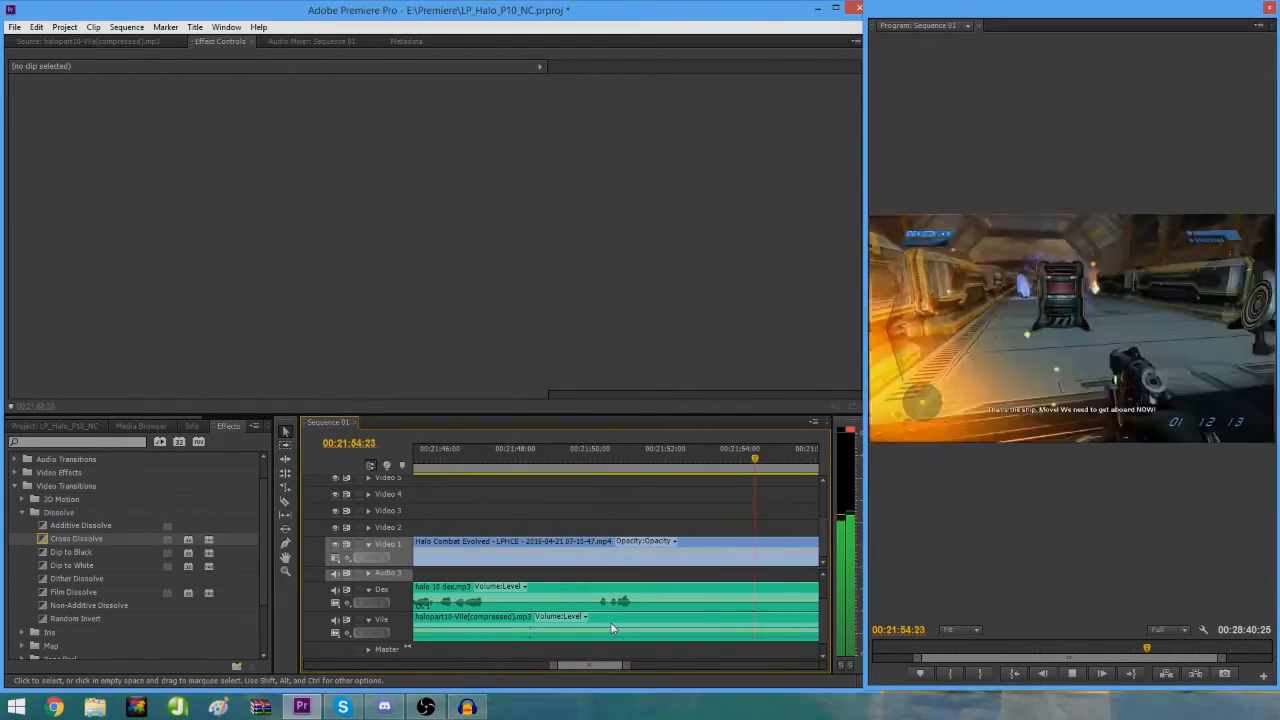
Step: Replay the sequence from about 00:21:48 to check the commentary
key("space")
left_click(510, 459)
key("equal")
key("equal")
key("space")
key("minus")
key("minus")
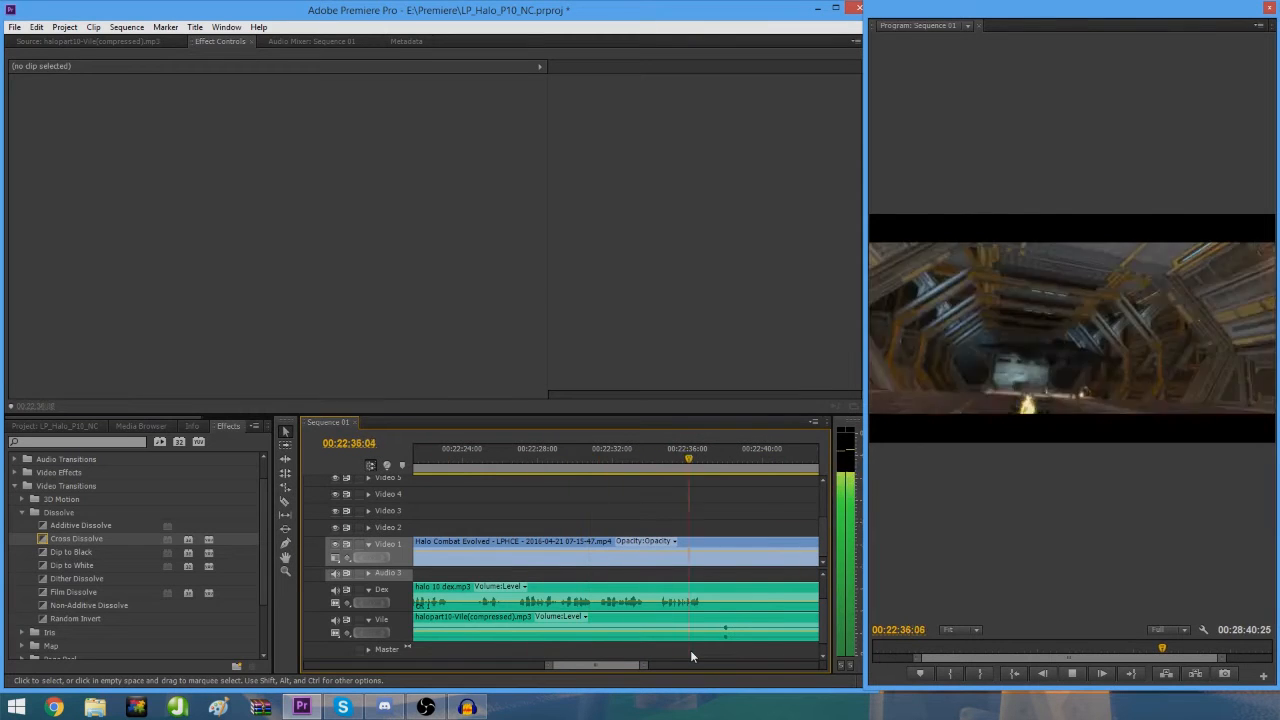
Step: Split the Vile clip at about 00:22:37, just before the speech, and delete the quiet segment preceding it
left_click(720, 455)
key("c")
left_click(720, 627)
key("v")
left_click(689, 627)
key("Delete")
Step: Split the Vile clip just after the short phrase, at about 00:22:39, and resume playback
key("c")
left_click(618, 622)
key("v")
key("minus")
key("minus")
key("minus")
key("space")
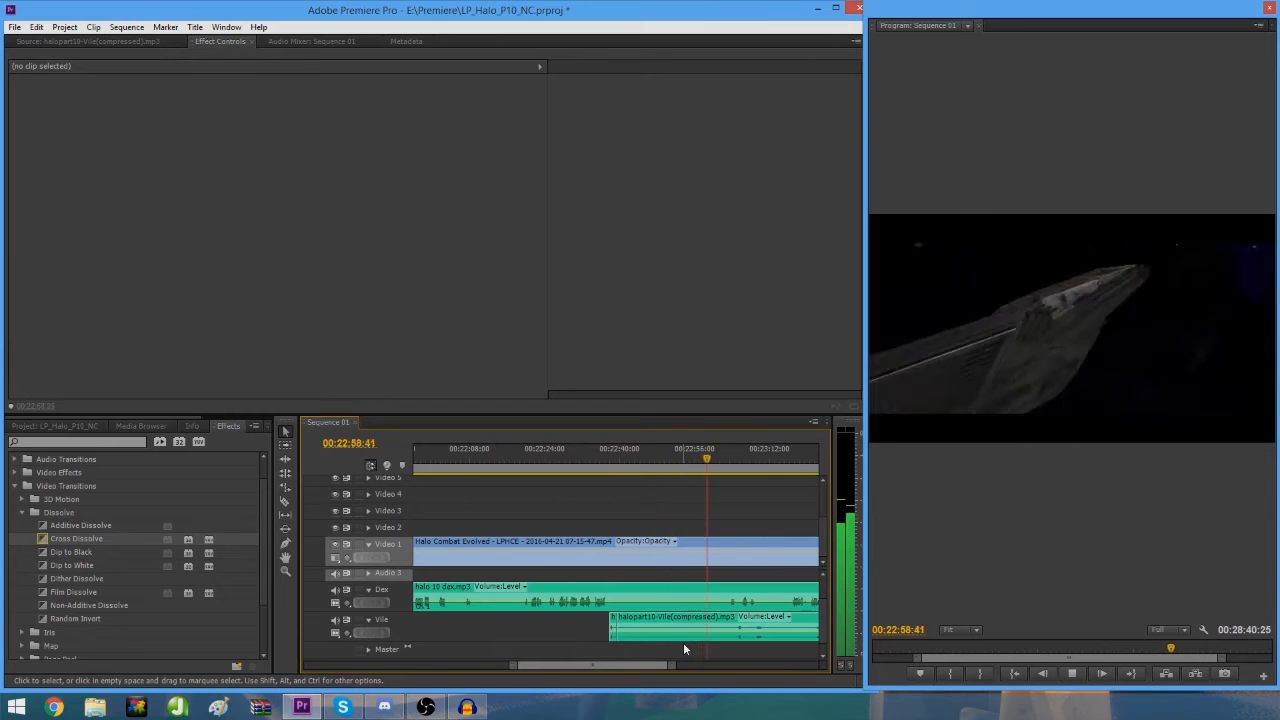
Step: Split the Vile clip at about 00:23:05, just before the speech, and delete the quiet segment preceding it
key("equal")
key("equal")
left_click(614, 455)
key("c")
left_click(615, 628)
key("v")
key("minus")
key("minus")
left_click(572, 635)
key("Delete")
key("minus")
key("space")
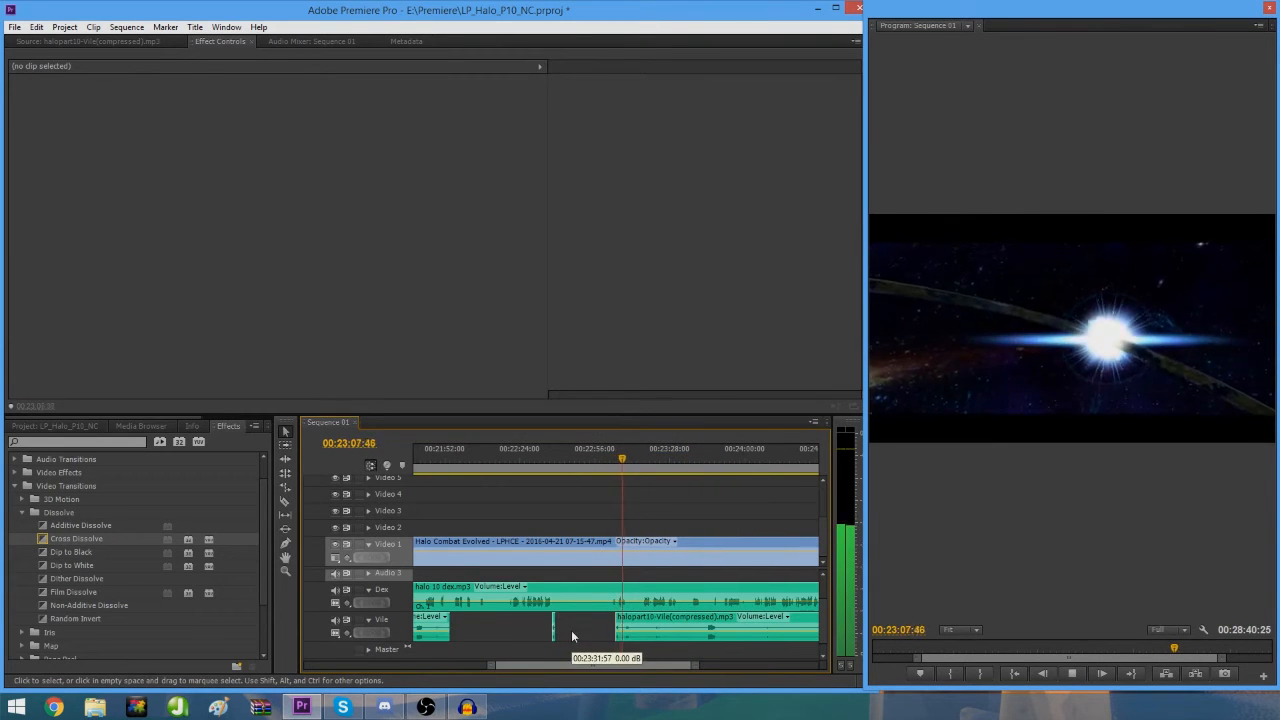
Step: Split the Vile clip just after the speech, at about 00:23:12, and continue playback
key("equal")
key("equal")
key("equal")
key("space")
key("c")
left_click(622, 629)
key("v")
key("equal")
key("equal")
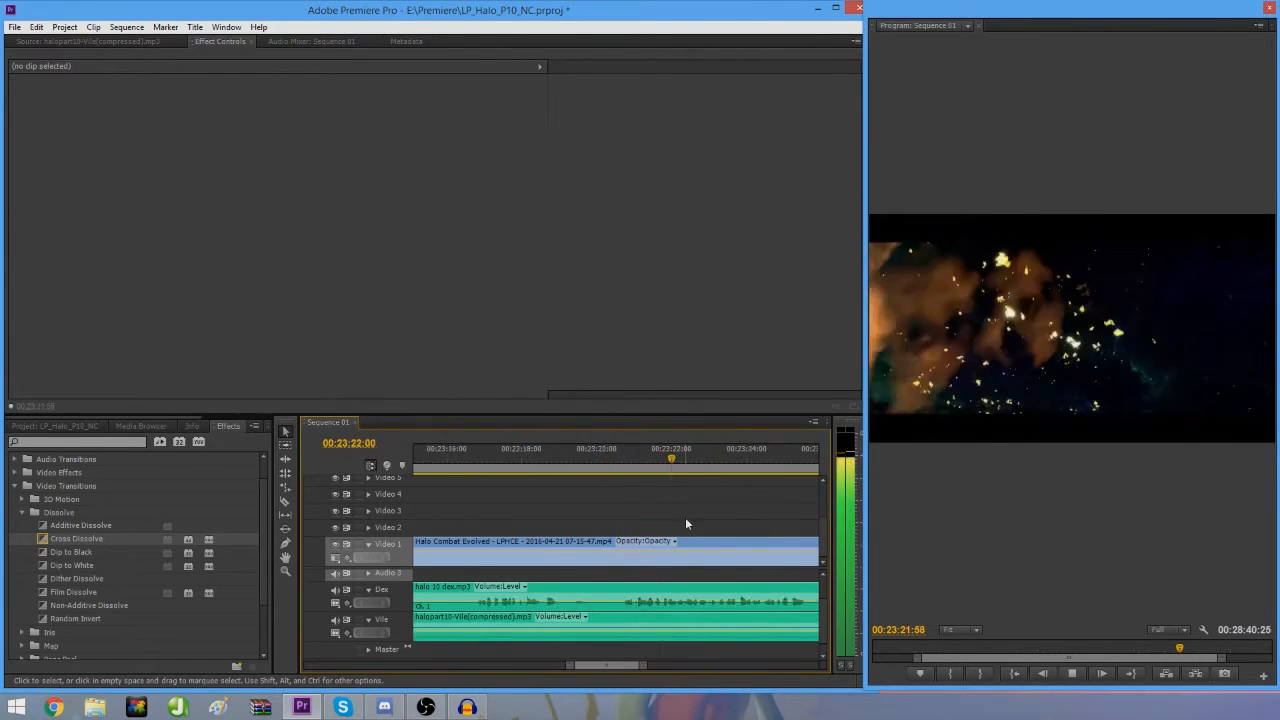
Step: Split the Vile clip at about 00:23:44, before the next speech, and delete the quiet segment back to about 00:23:12
key("minus")
key("minus")
key("minus")
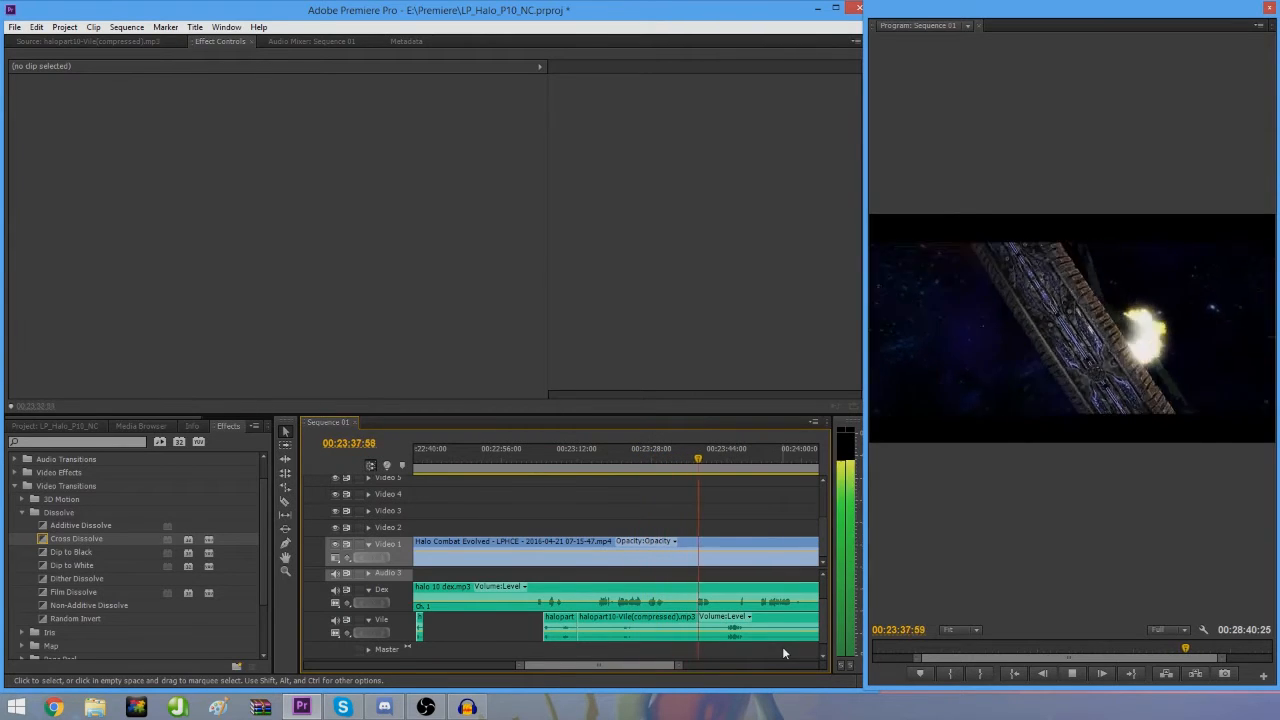
key("equal")
key("equal")
left_click(697, 459)
key("c")
left_click(697, 628)
key("v")
key("minus")
key("minus")
left_click(574, 635)
key("Delete")
key("space")
key("minus")
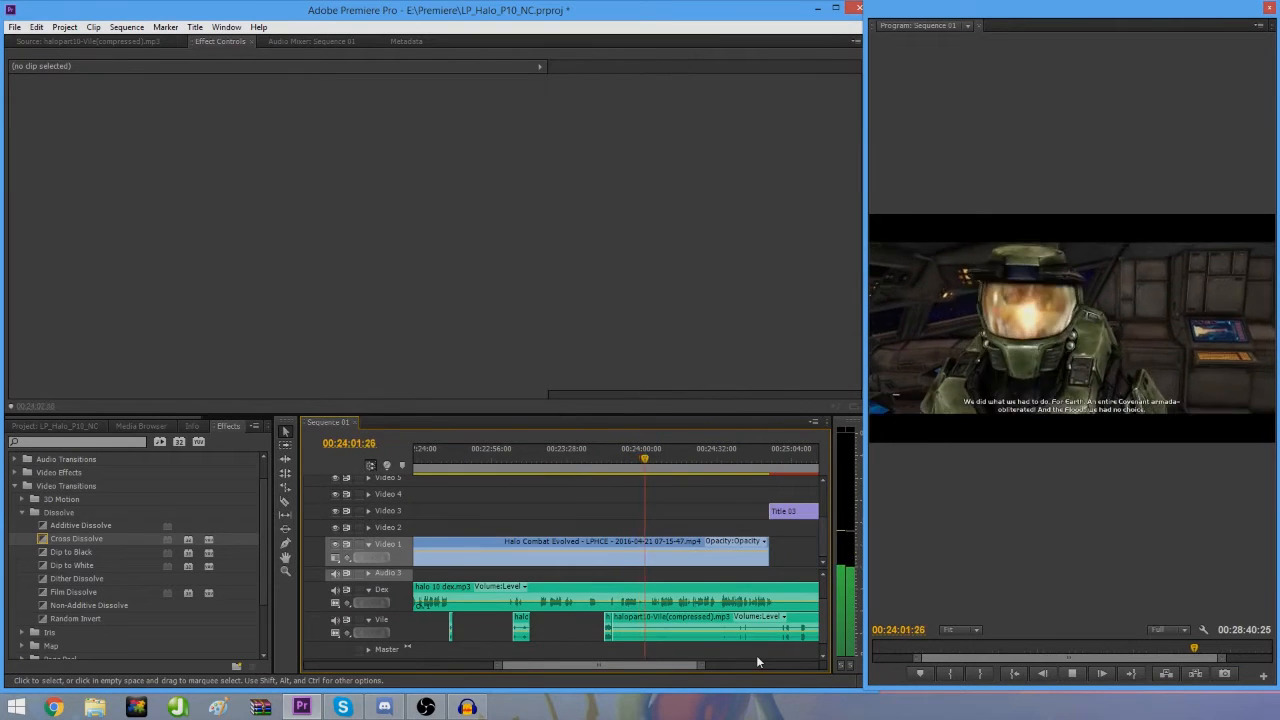
Step: Split the Dex clip at about 00:23:58 and remove its audio up to about 00:24:04
key("equal")
key("equal")
key("equal")
left_click(523, 459)
key("c")
left_click(525, 596)
key("v")
left_click_drag(560, 602, 680, 604)
key("space")
key("minus")
key("minus")
key("minus")
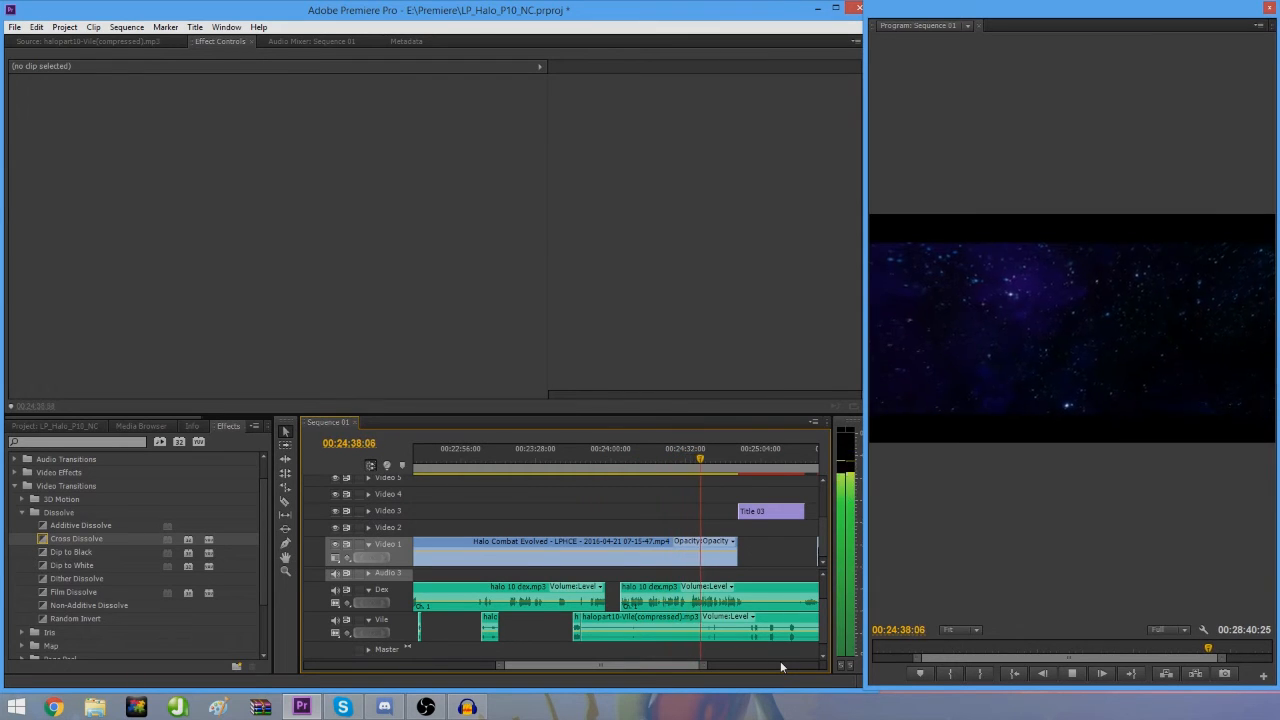
Step: Delete the quiet segment of the Vile track that ends at about 00:24:41
key("equal")
key("equal")
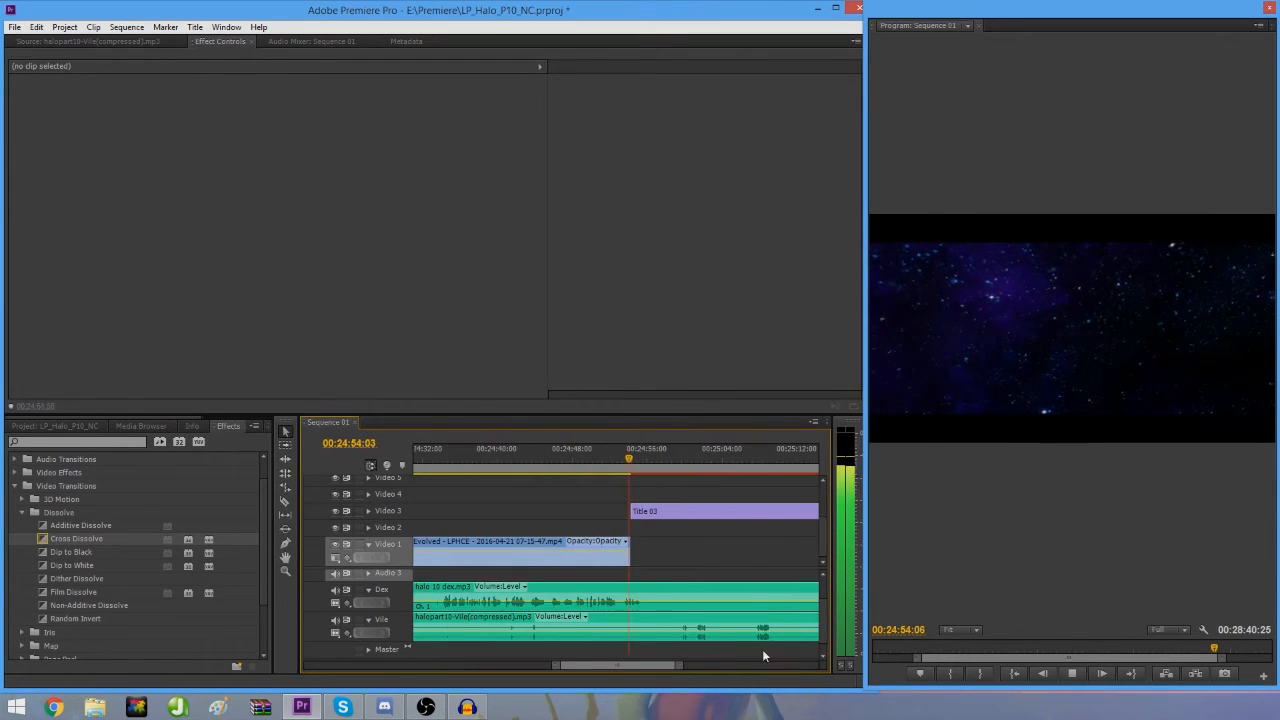
key("equal")
key("minus")
left_click(475, 458)
key("space")
key("space")
left_click(460, 625)
key("Delete")
key("minus")
key("minus")
key("equal")
key("equal")
Step: Play the credits from about 00:24:53 with the audio mixer shown, and move the Mr.Patch boss battle music clip from Audio 1 to Audio 2
left_click(723, 459)
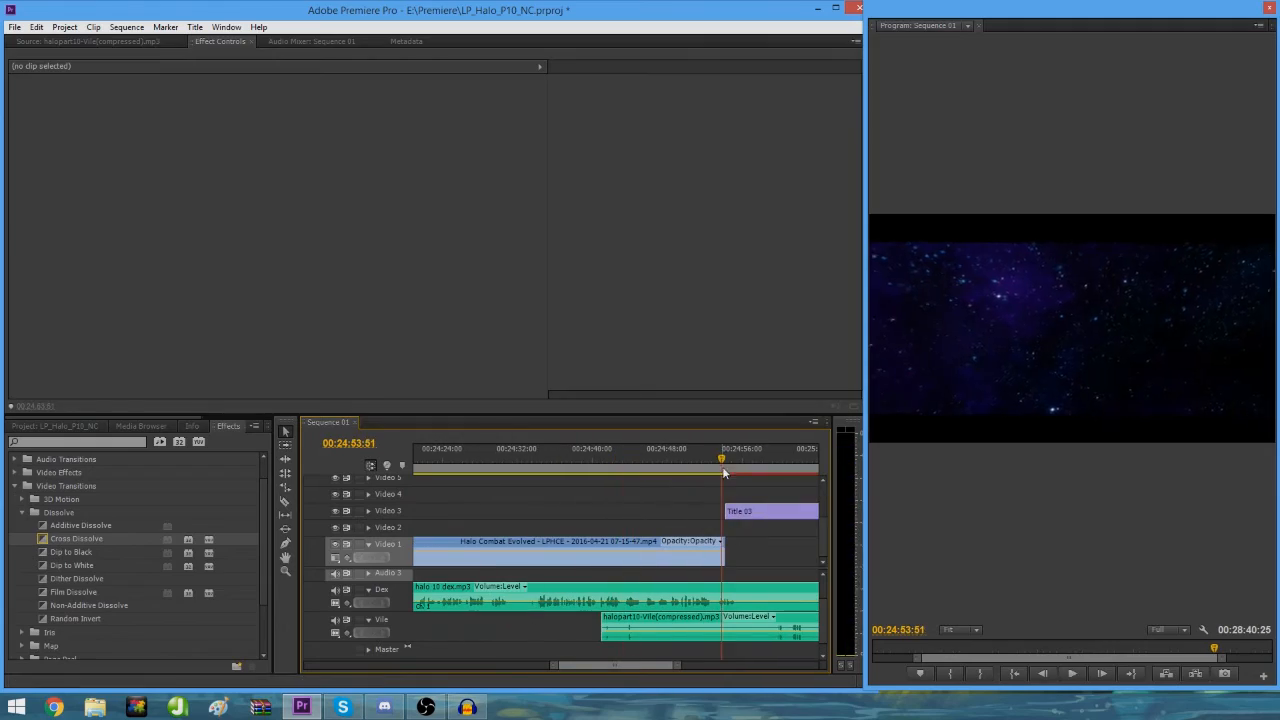
key("space")
left_click(312, 42)
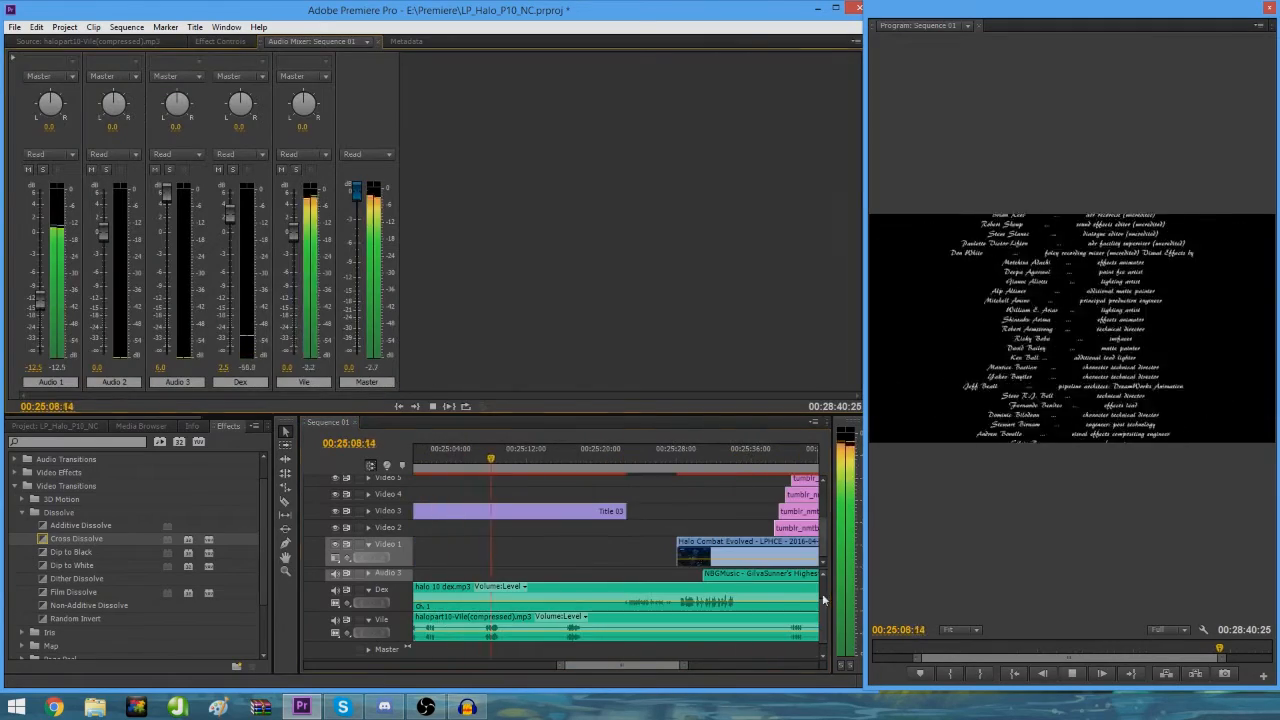
left_click_drag(822, 593, 822, 577)
key("space")
left_click_drag(613, 666, 610, 666)
left_click_drag(617, 577, 617, 592)
Step: Lower the Audio 2 track level to -17.3 dB and replay the credits music to check the balance
key("space")
left_click_drag(103, 232, 105, 314)
left_click(602, 458)
key("space")
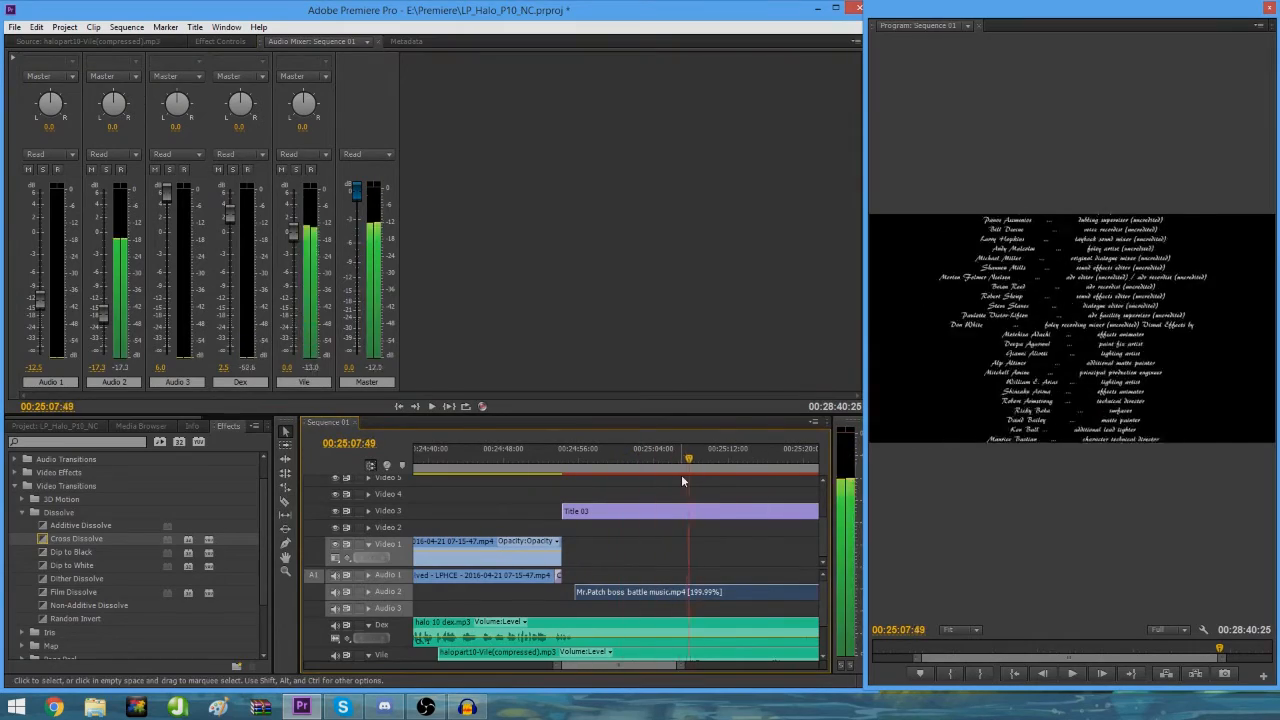
Step: Split the Vile clip at about 00:25:07, during the credits, and slightly trim the start of the following part
key("space")
left_click_drag(822, 595, 822, 640)
key("c")
left_click(687, 610)
key("v")
left_click_drag(687, 603, 699, 603)
key("space")
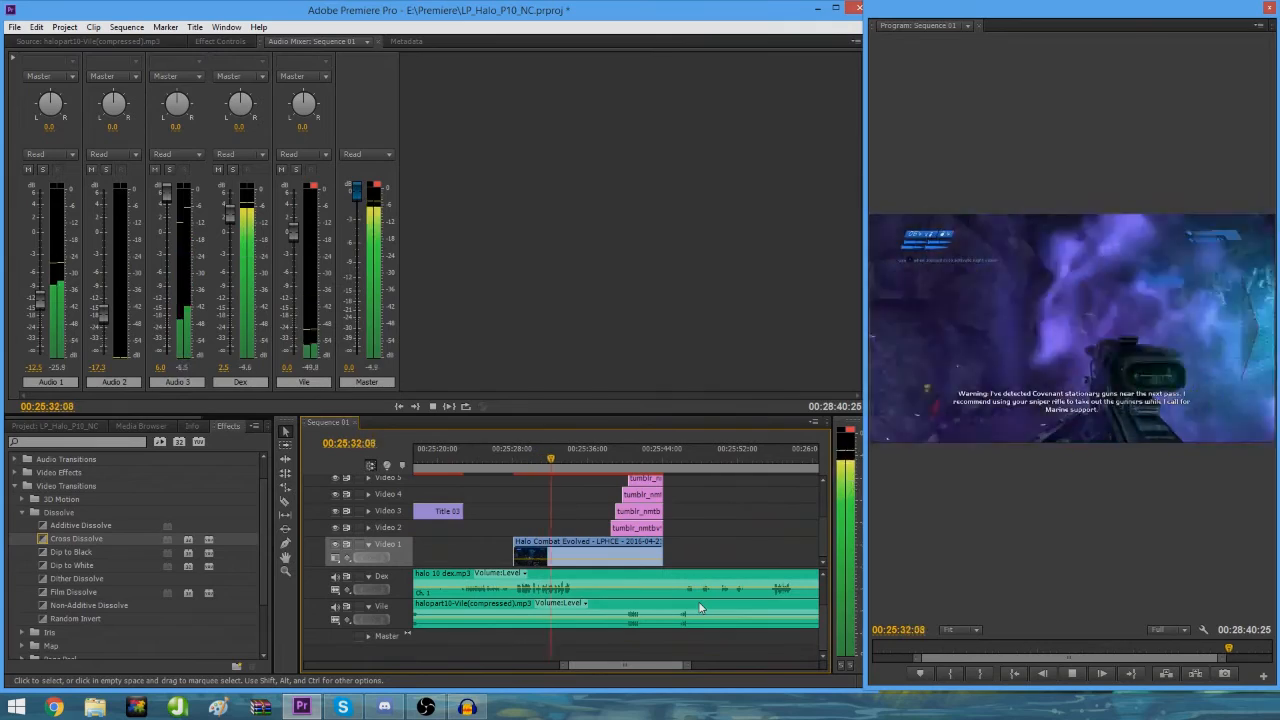
Step: Lower the Audio 3 track level to -4.7 dB while replaying the final gameplay clip from about 00:25:28
left_click(516, 458)
key("space")
left_click_drag(168, 197, 173, 265)
left_click(502, 450)
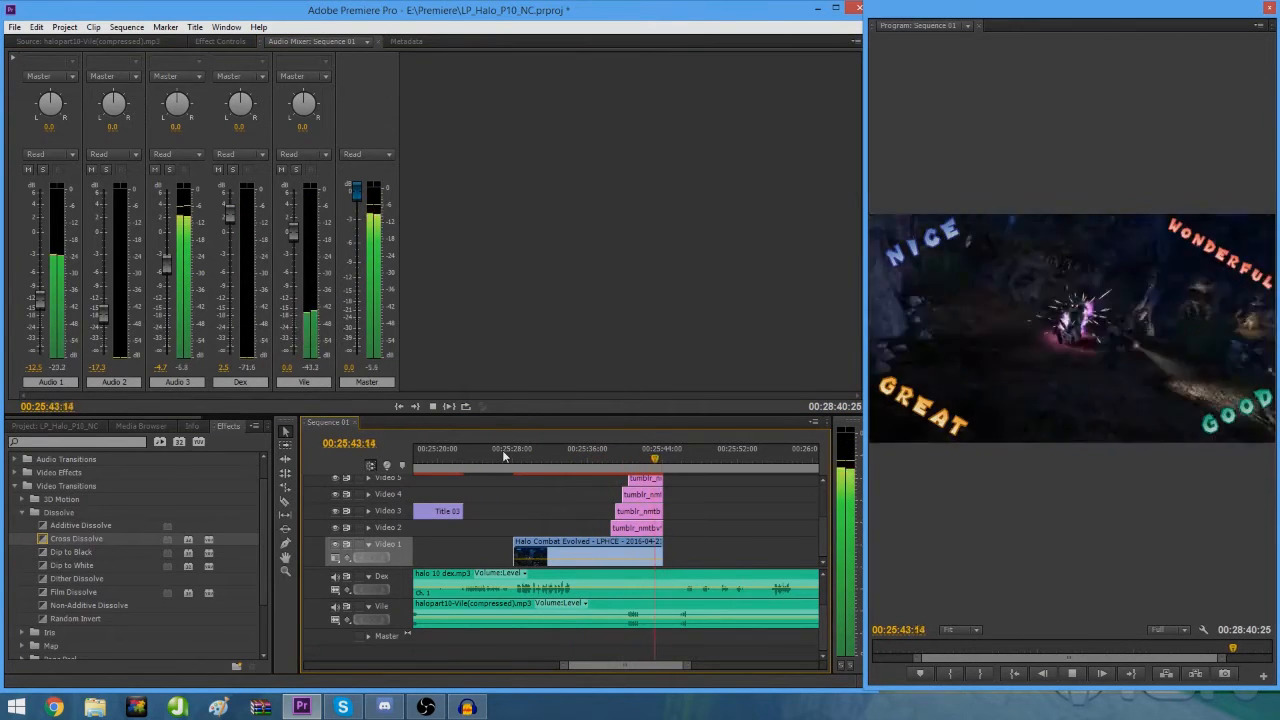
Step: Review the commentary after the final gameplay clip to locate the boundaries of the section to cut
key("minus")
key("minus")
key("minus")
key("equal")
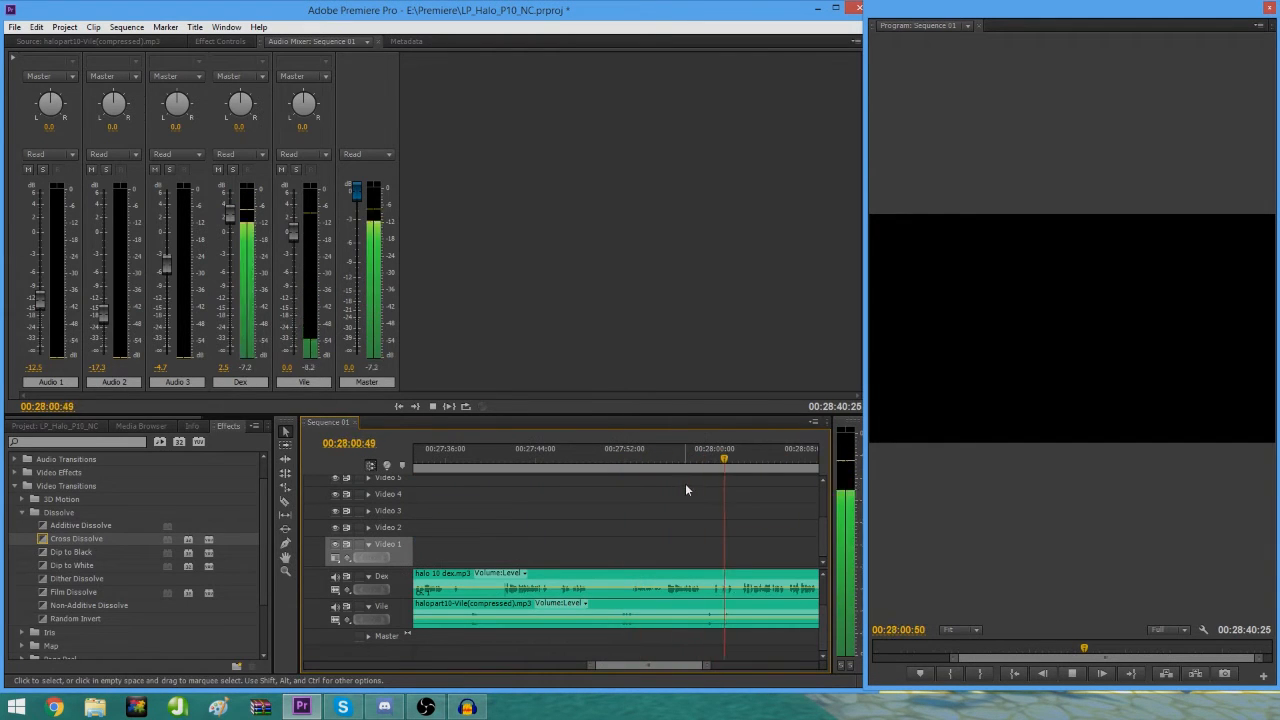
left_click_drag(622, 458, 481, 460)
key("minus")
left_click(636, 463)
left_click(728, 460)
key("space")
key("minus")
key("minus")
left_click(550, 459)
key("equal")
key("equal")
key("equal")
key("space")
Step: Delete about 52 seconds of commentary following 00:25:58 from the Dex and Vile tracks and close the gap
left_click(552, 457)
key("minus")
key("minus")
left_click(527, 460)
left_click_drag(527, 460, 514, 460)
key("minus")
key("Delete")
left_click(700, 588)
key("Delete")
key("equal")
key("equal")
key("equal")
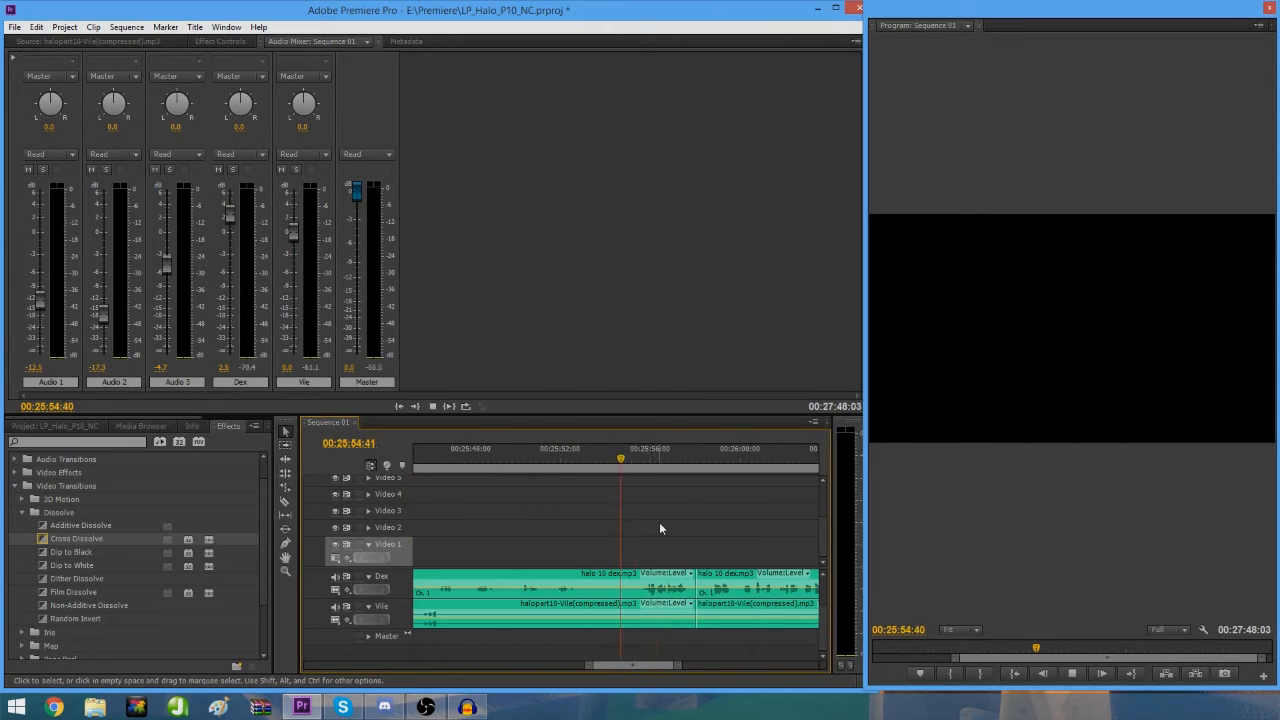
Step: Play the commentary across the join at about 00:25:58 and onward to check it
key("space")
key("minus")
key("minus")
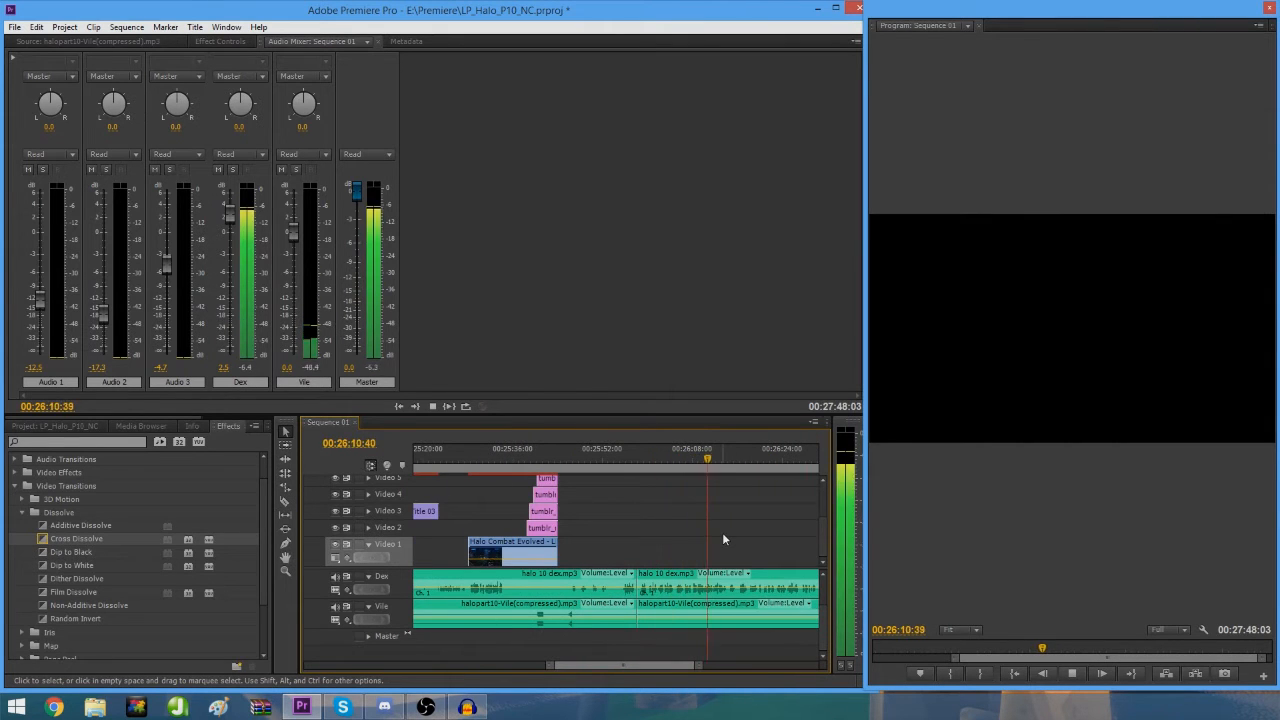
key("equal")
key("minus")
key("equal")
key("minus")
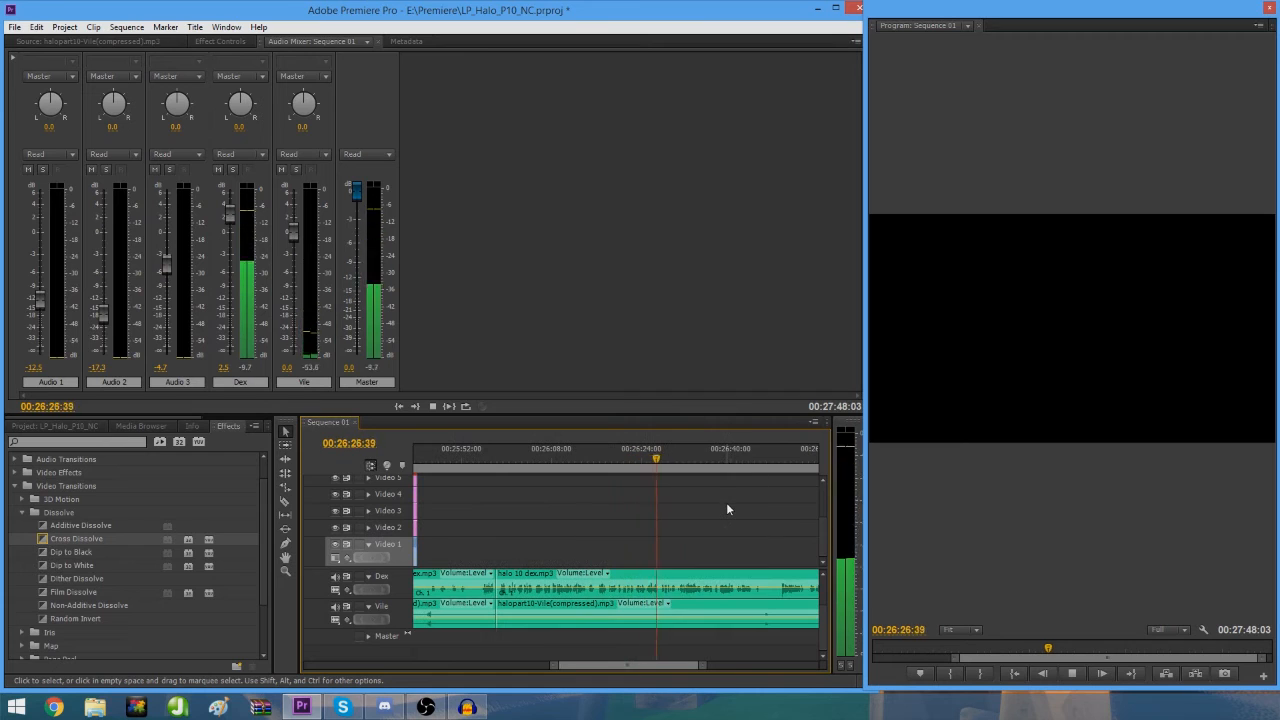
key("equal")
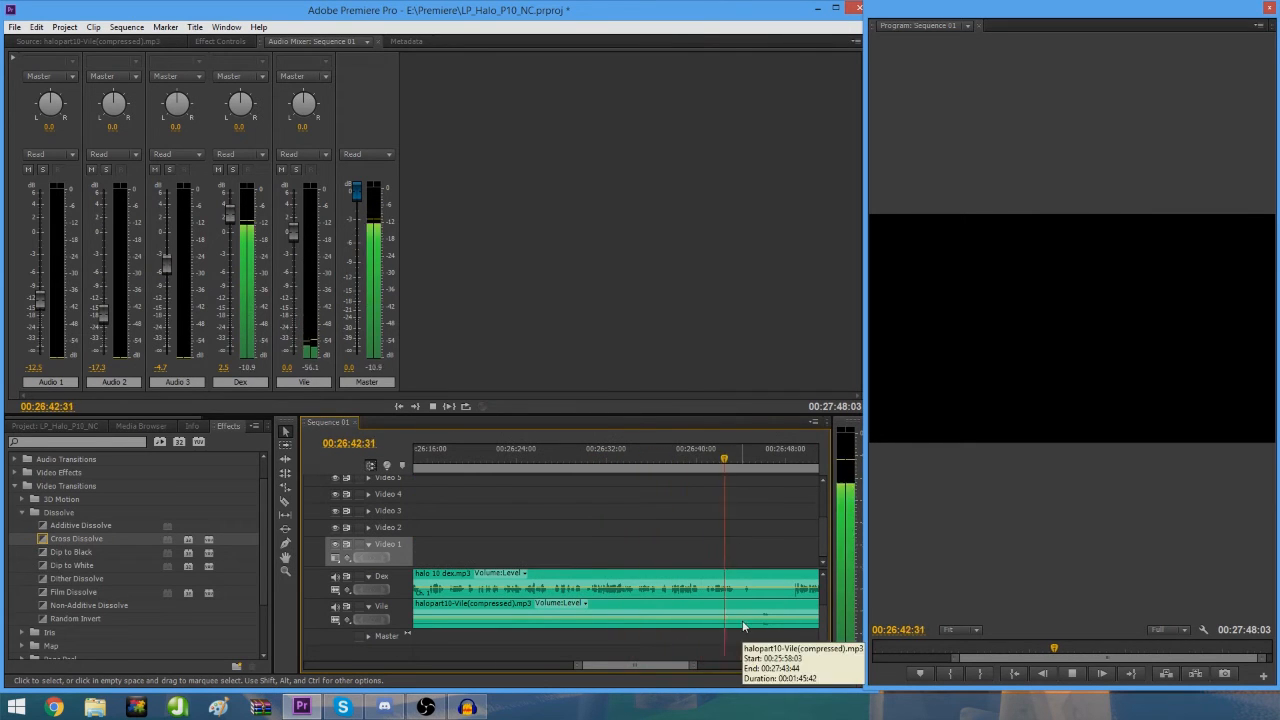
Step: Split both the Dex and Vile clips at about 00:26:44
key("equal")
key("space")
key("c")
left_click(683, 588)
key("equal")
left_click(617, 617)
key("v")
key("minus")
key("minus")
key("minus")
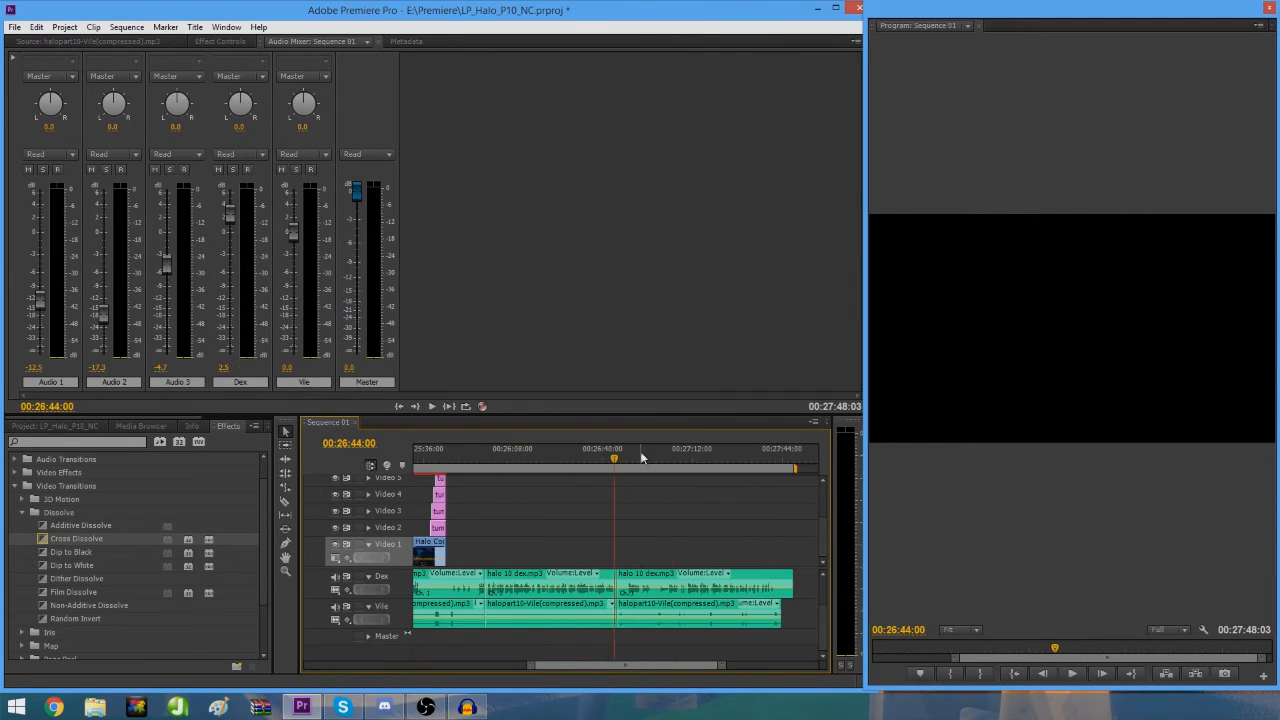
Step: Cut the section from about 00:26:44 to 00:27:02 out of both commentary tracks and shift the remainder back to close the gap
key("space")
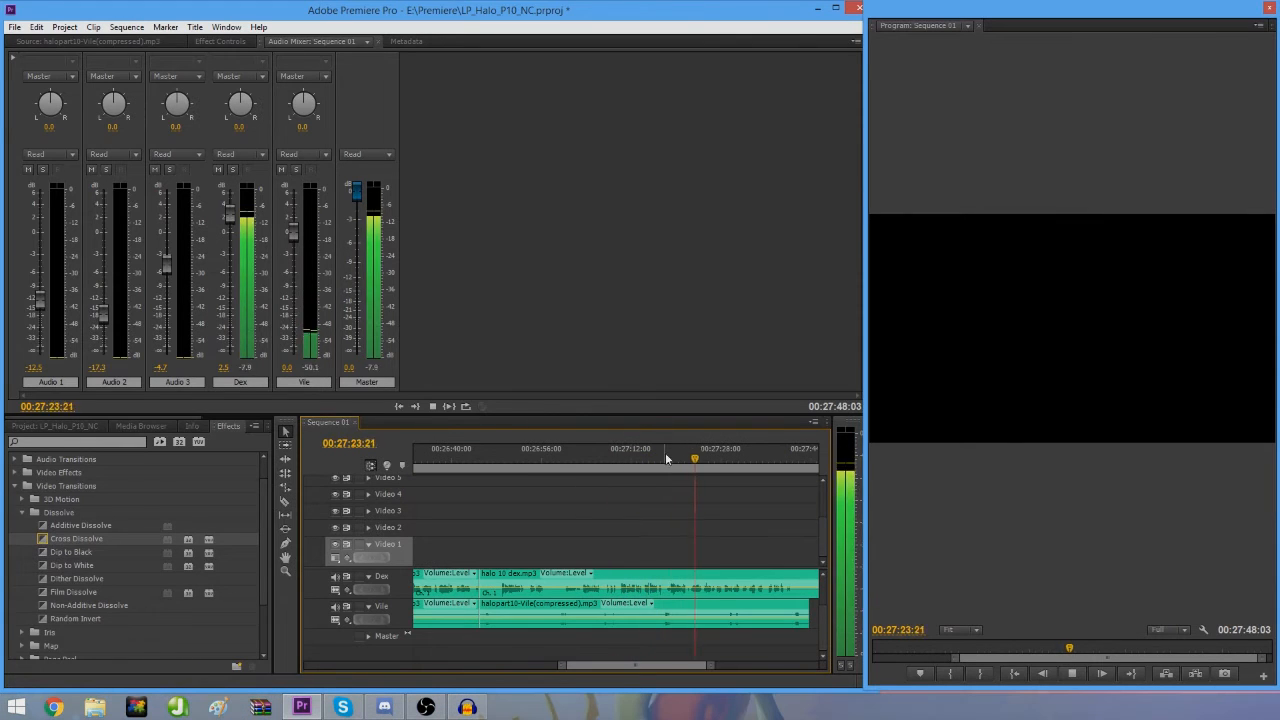
left_click(568, 462)
key("equal")
key("space")
left_click(604, 458)
key("c")
left_click(608, 583)
left_click(608, 615)
key("minus")
key("minus")
key("v")
key("Delete")
left_click_drag(722, 590, 671, 589)
Step: Remove about ten seconds of commentary following 00:26:51 from the Dex and Vile tracks and close the gap
left_click(561, 458)
key("equal")
key("equal")
key("space")
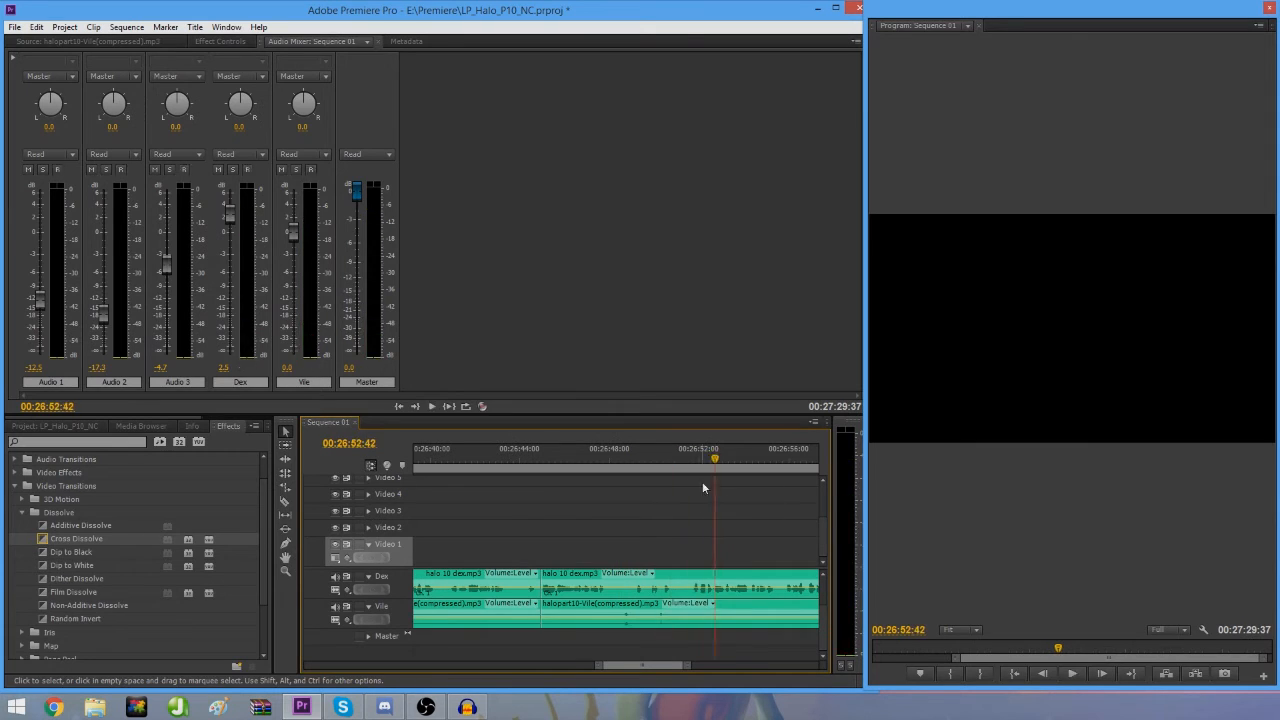
key("space")
key("c")
left_click(617, 586)
left_click(617, 614)
key("Delete")
left_click_drag(712, 588, 604, 588)
left_click(506, 458)
Step: Play the remaining commentary, return to the start of the sequence and fit the entire sequence in the timeline
key("space")
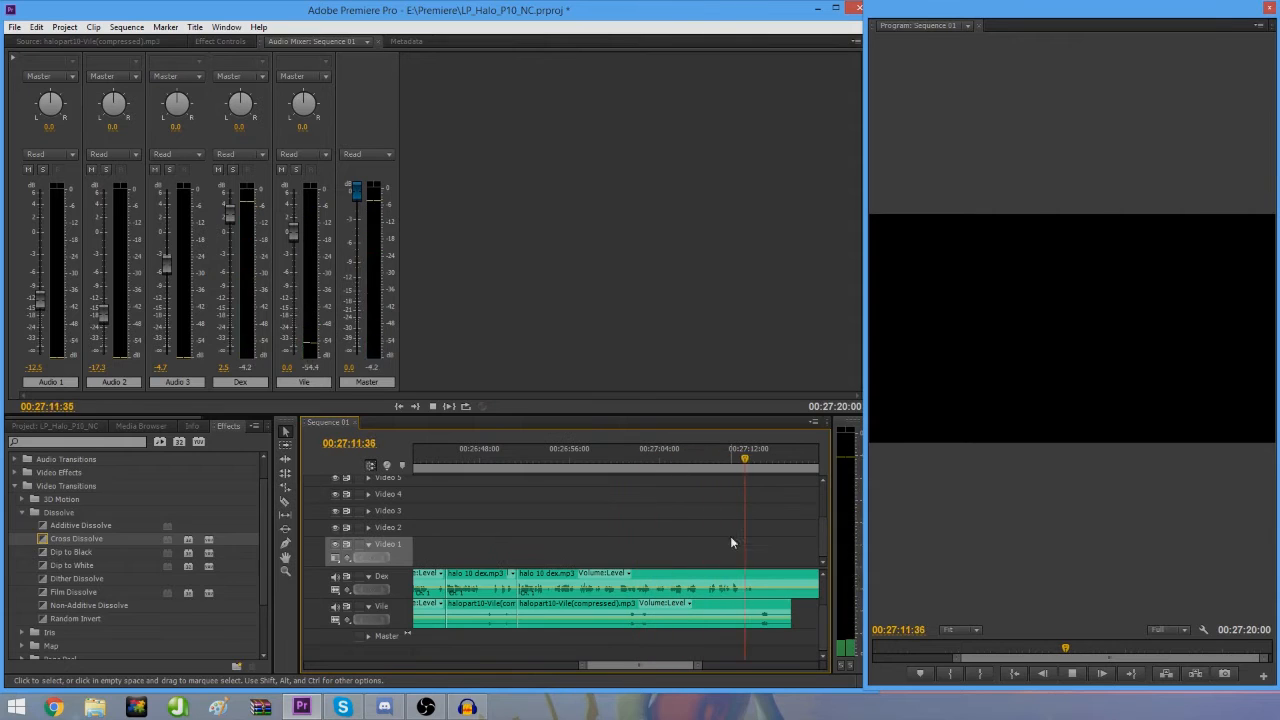
key("space")
key("Home")
key("backslash")
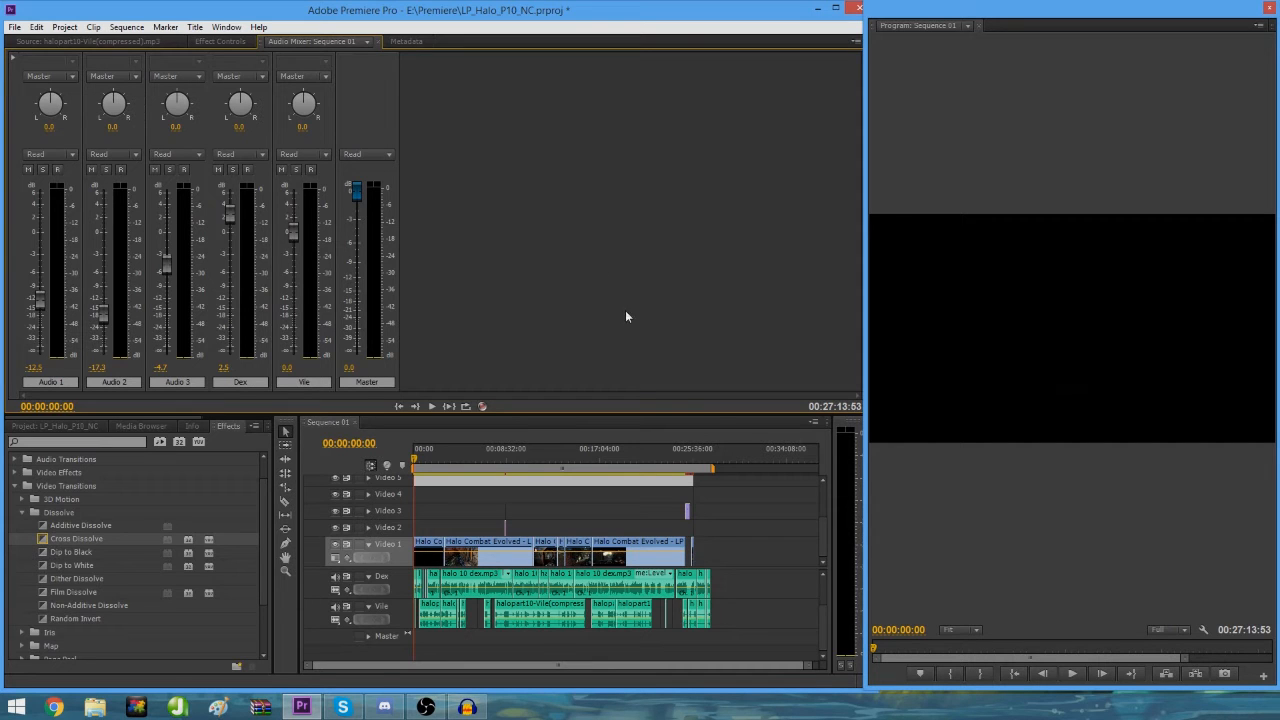
left_click(782, 493)
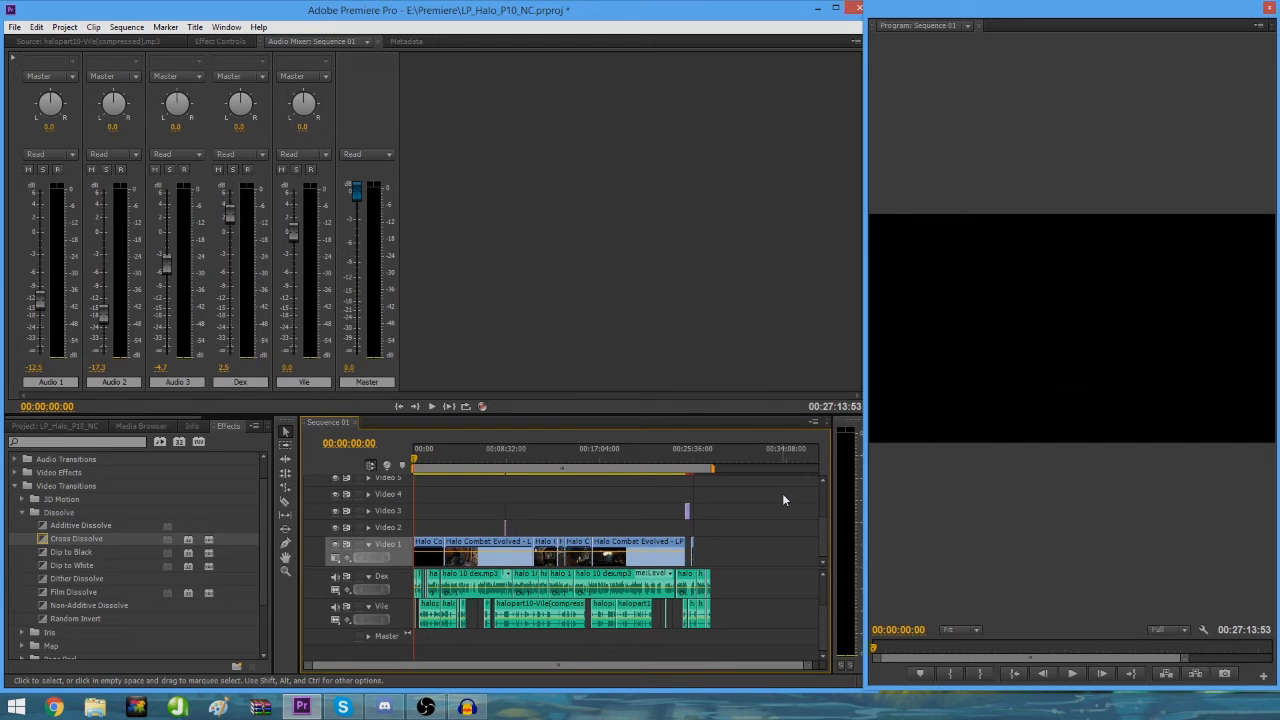
key("equal")
key("equal")
key("equal")
key("equal")
key("equal")
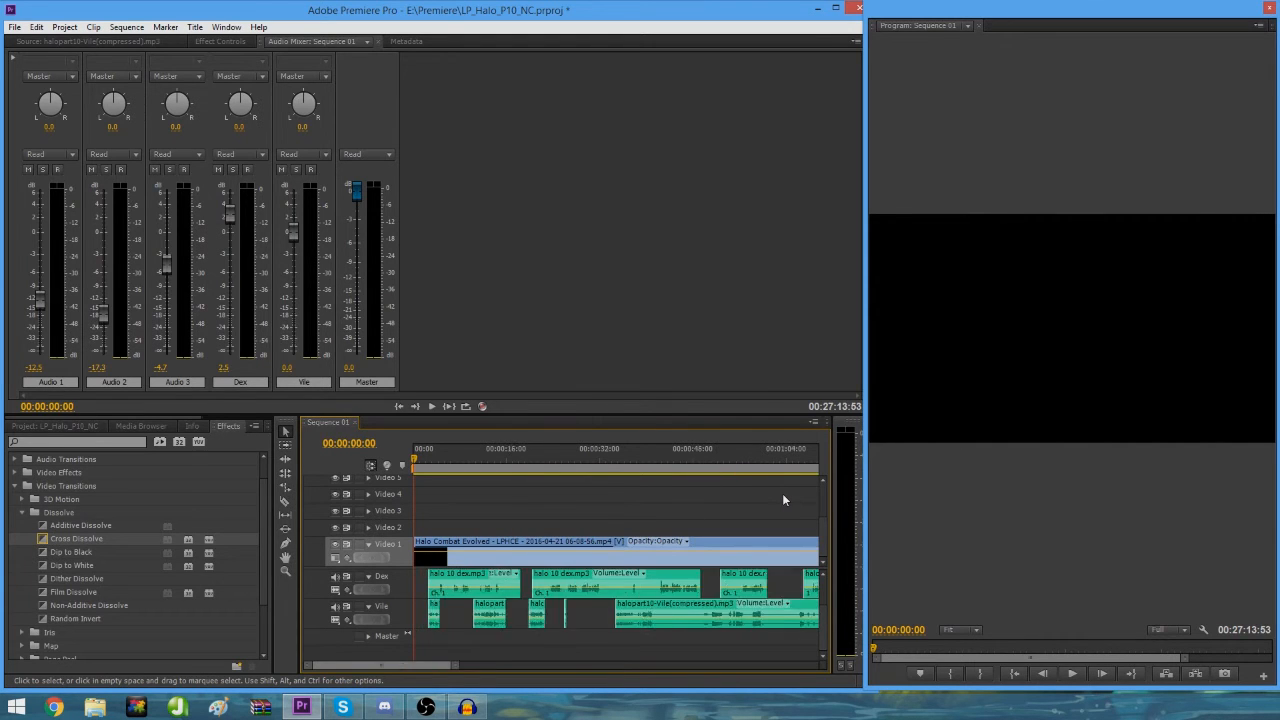
key("minus")
key("minus")
key("minus")
key("minus")
key("minus")
key("equal")
key("equal")
key("equal")
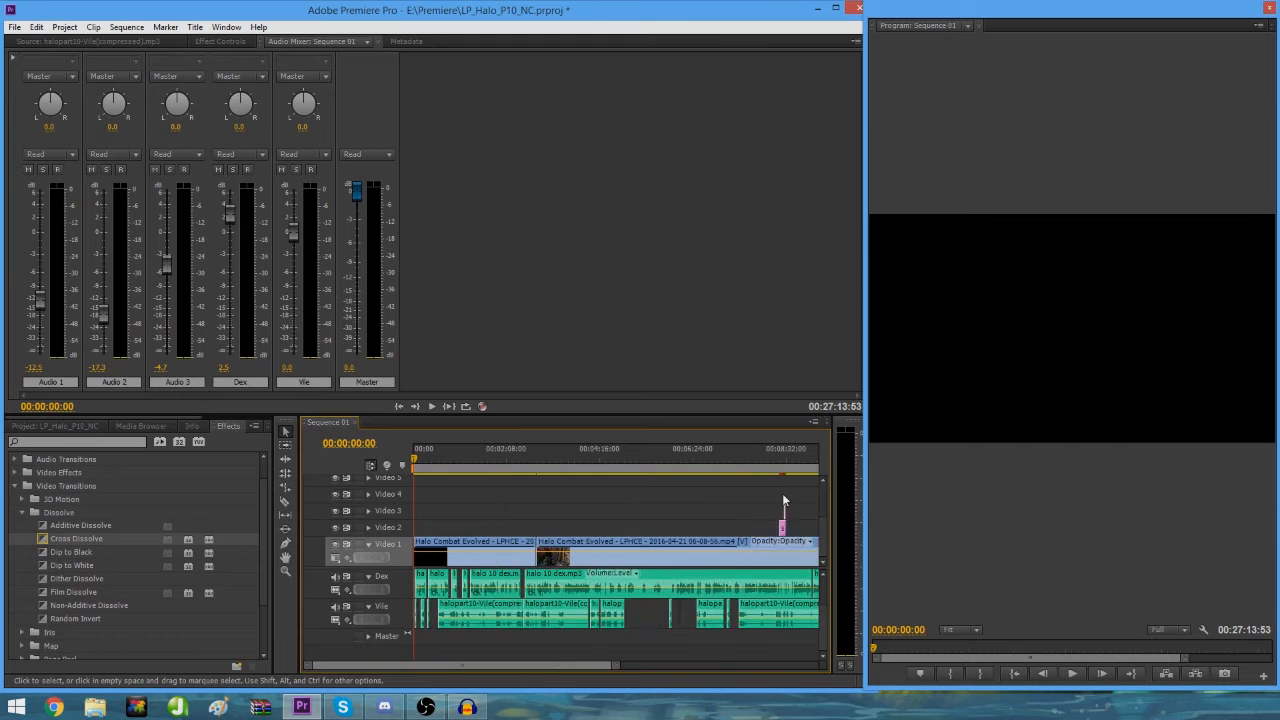
key("minus")
key("minus")
key("minus")
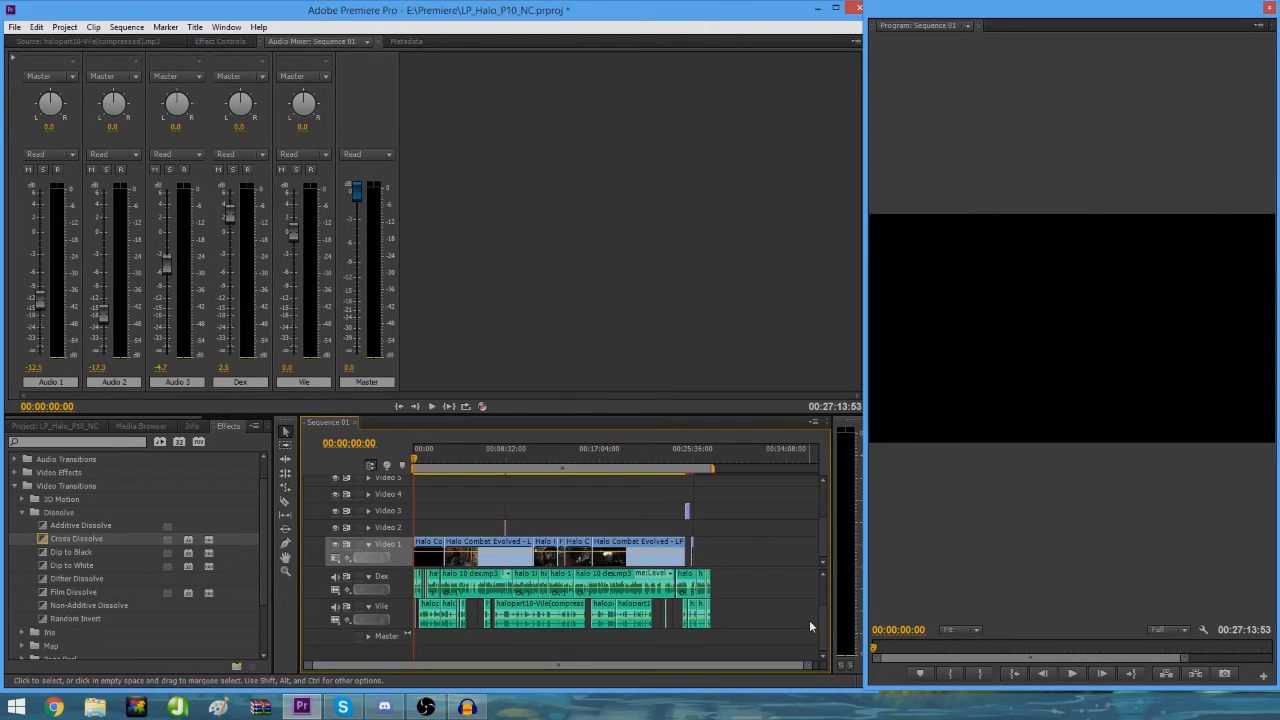
key("equal")
key("equal")
key("equal")
key("equal")
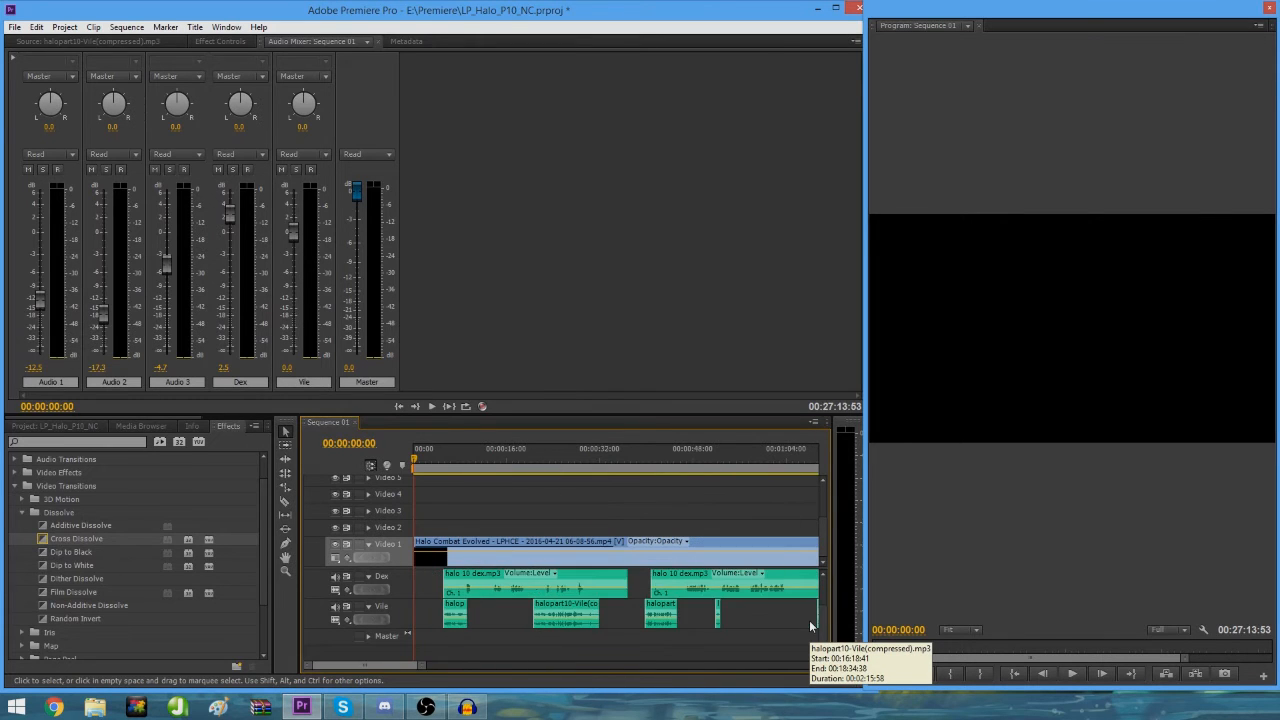
key("minus")
key("minus")
key("minus")
key("minus")
Step: Select and copy all video and audio clips in Sequence 01, and create a new empty sequence
left_click_drag(822, 612, 823, 579)
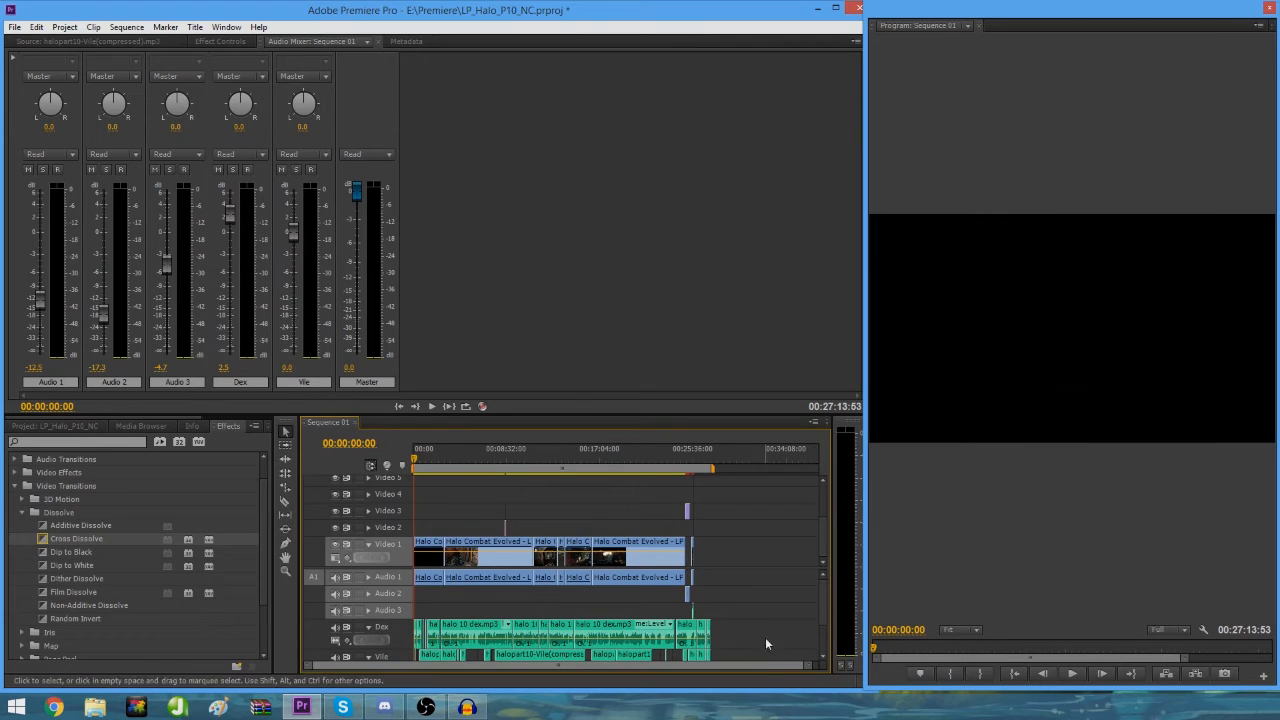
left_click_drag(760, 666, 729, 662)
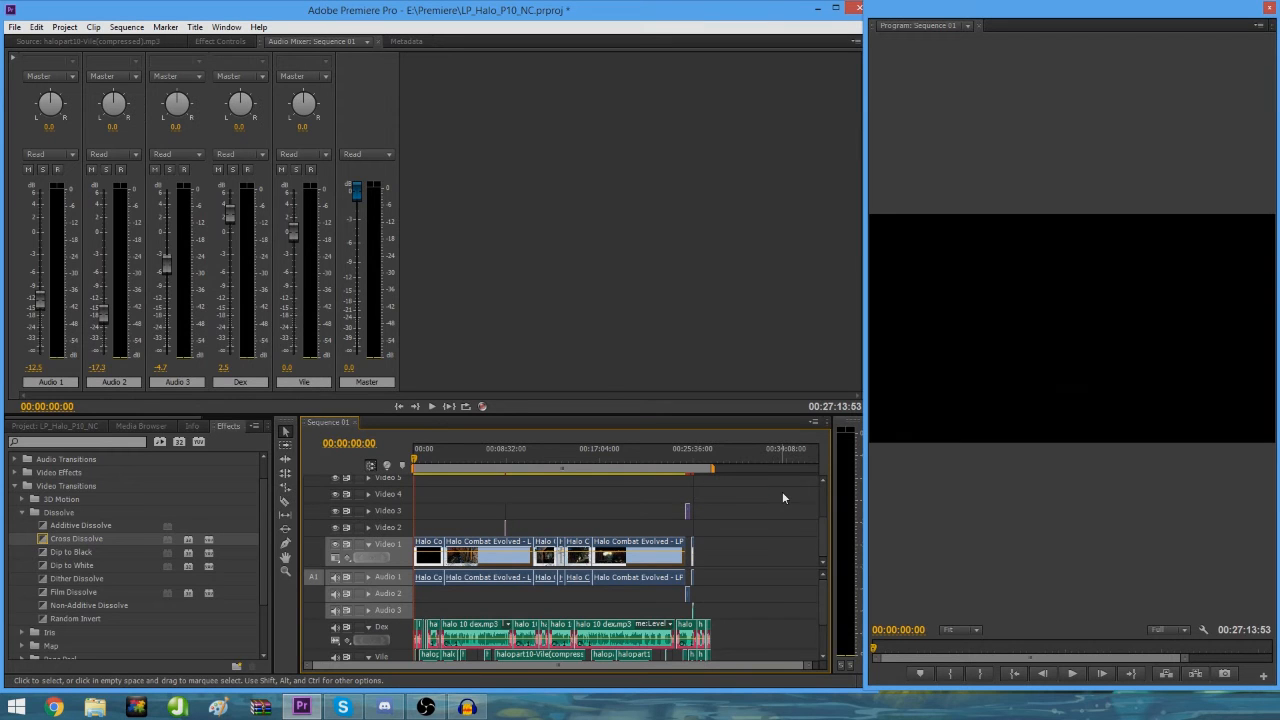
left_click(589, 170)
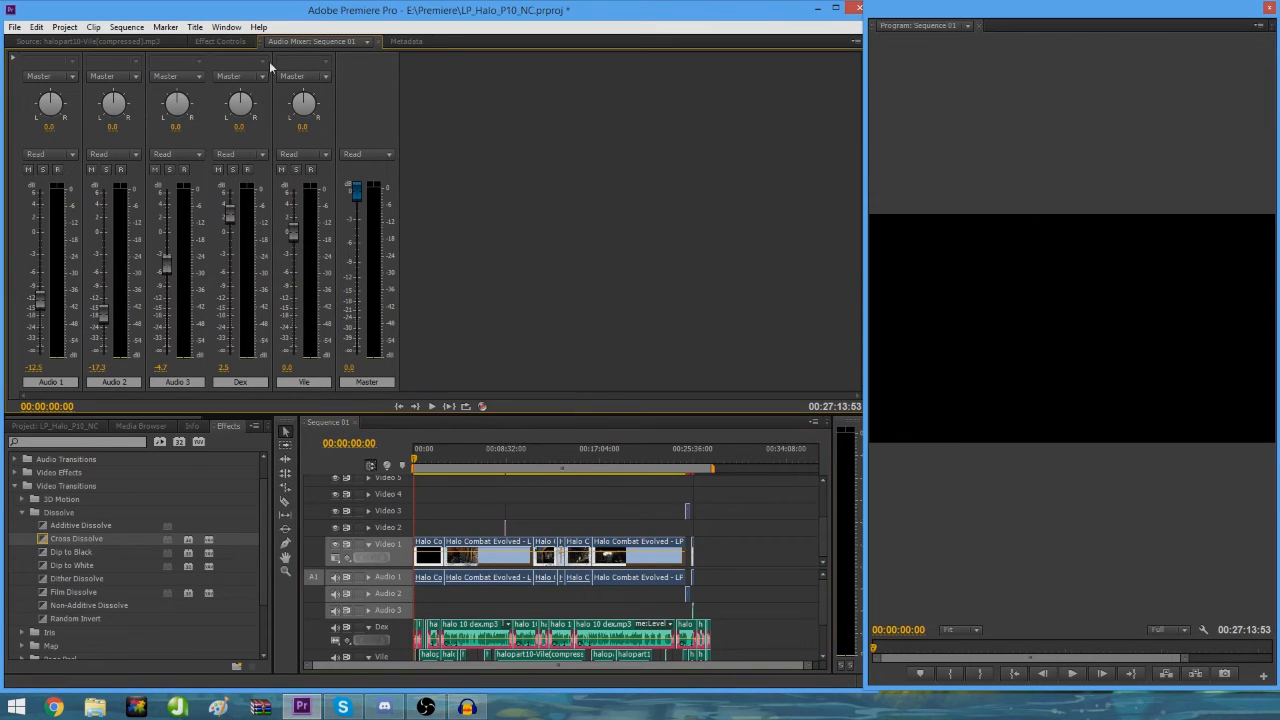
left_click(15, 27)
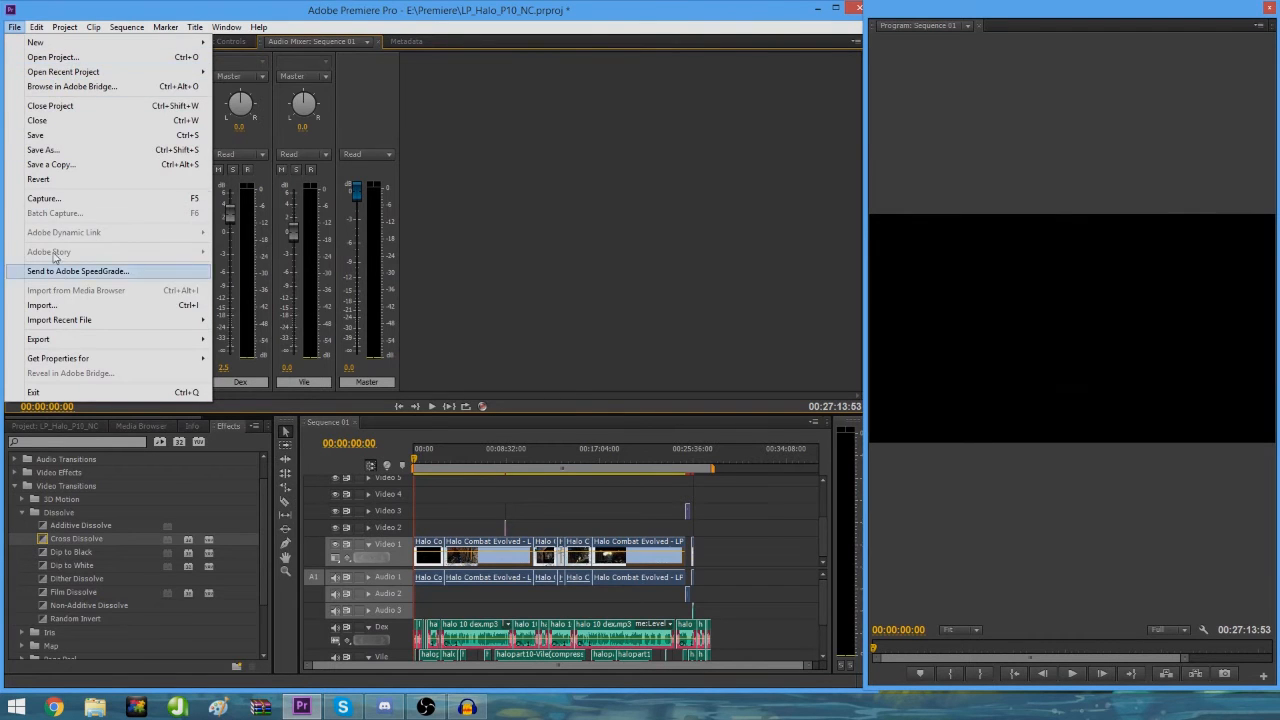
mouse_move(88, 44)
left_click(230, 60)
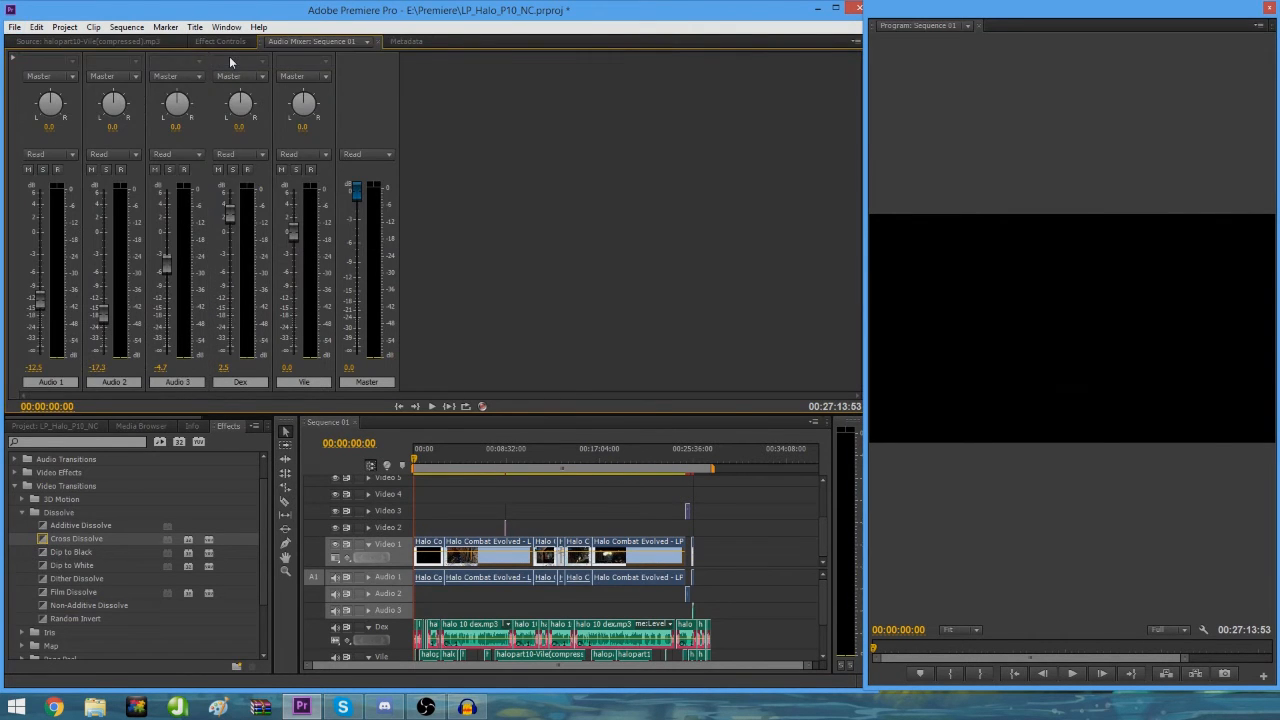
key("Return")
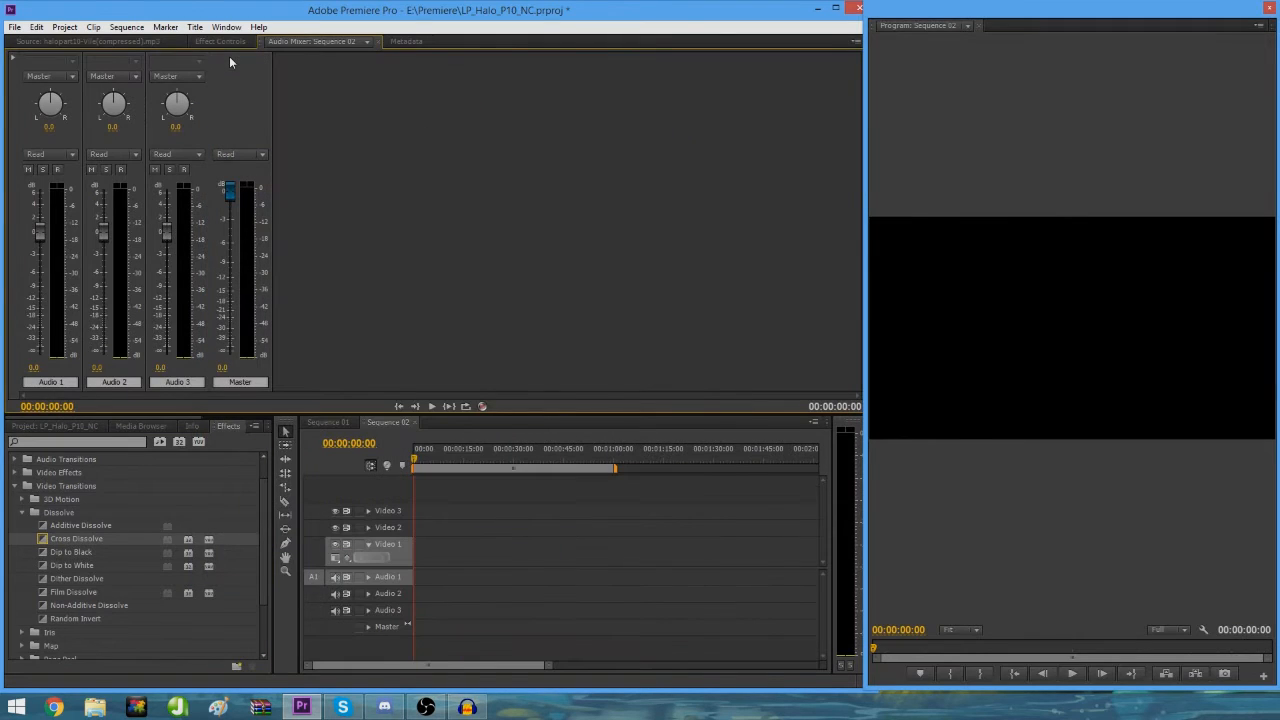
Step: Match Sequence 02 to the Halo gameplay clip's settings, remove that clip and paste all the copied Sequence 01 clips from the start
left_click(85, 426)
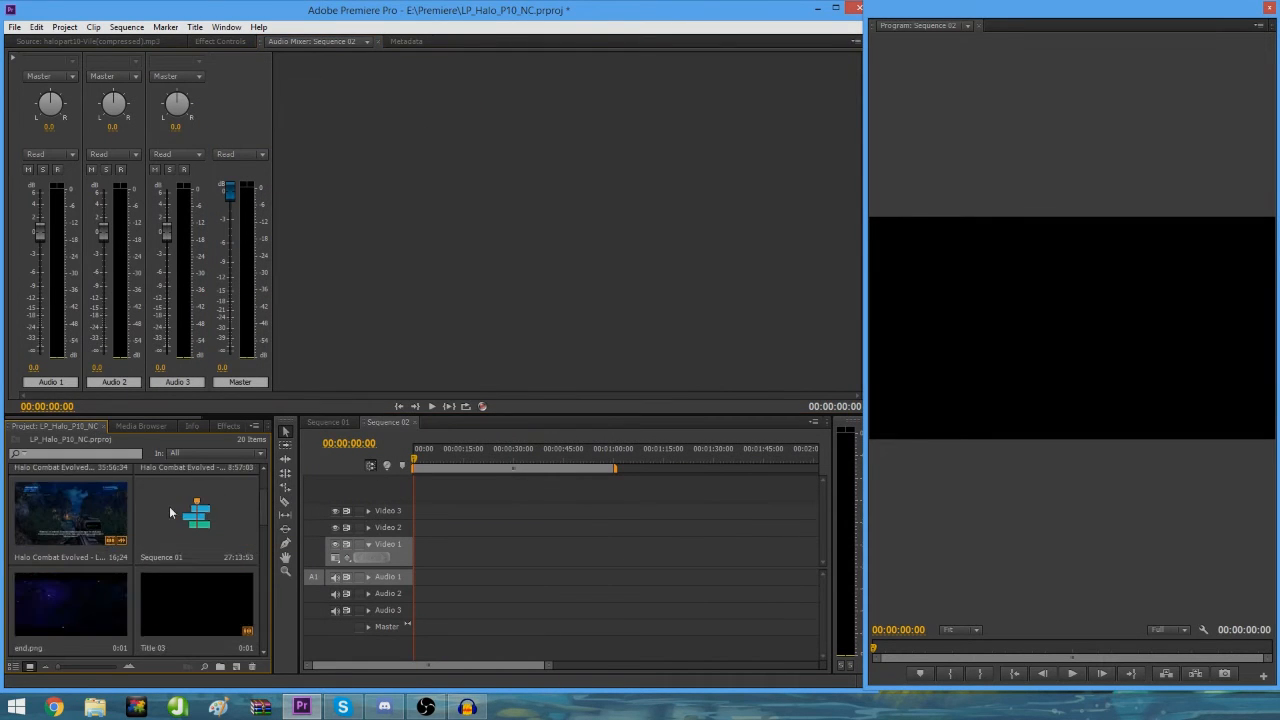
left_click_drag(90, 505, 420, 550)
left_click(455, 377)
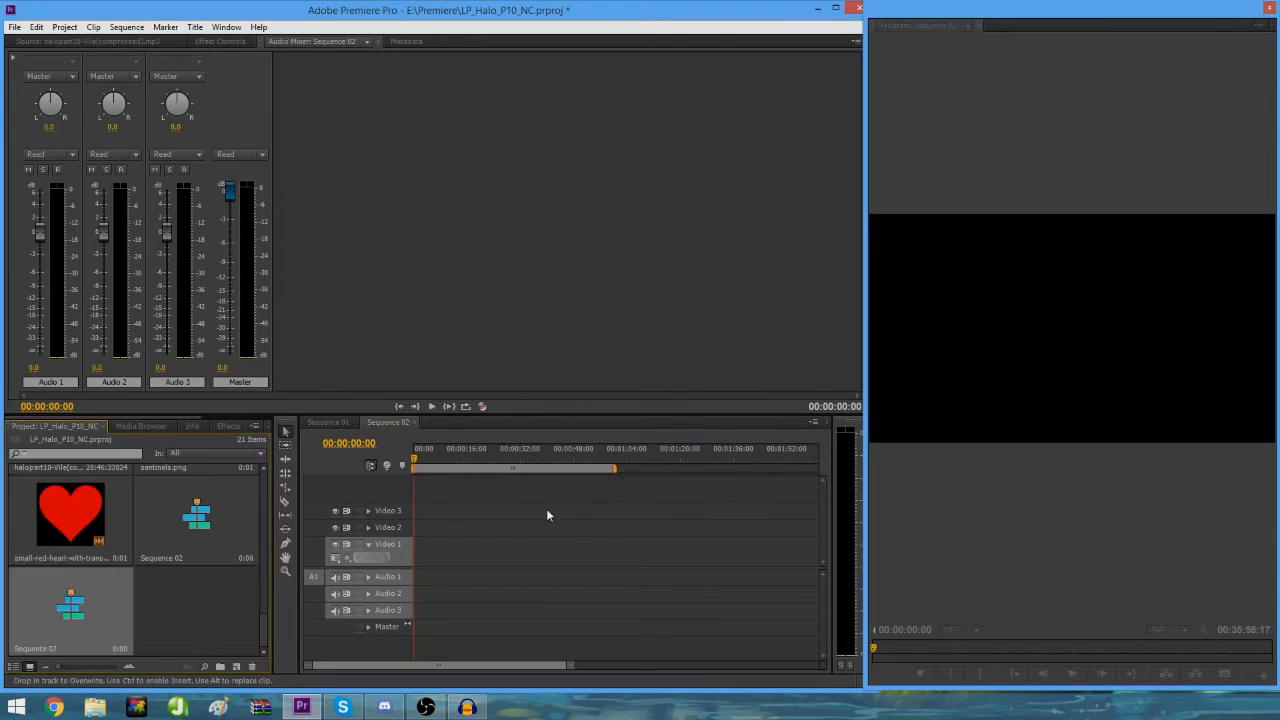
key("ctrl+z")
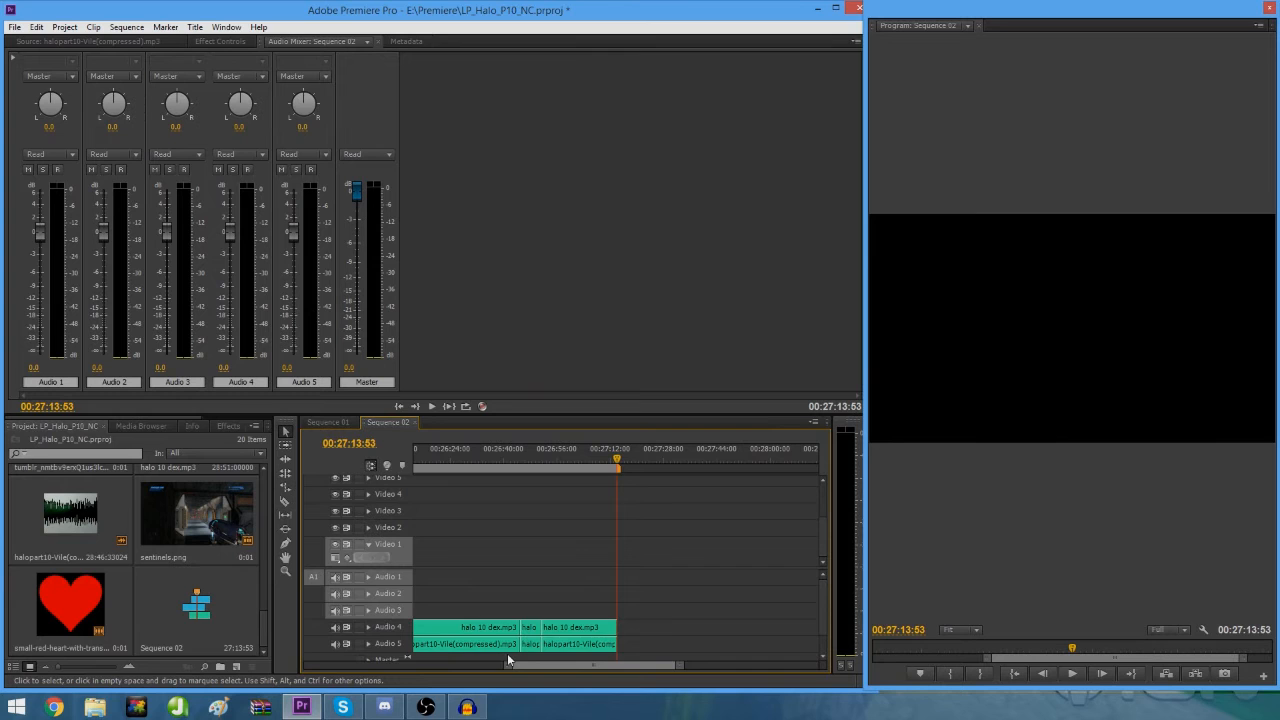
key("minus")
key("minus")
key("minus")
key("minus")
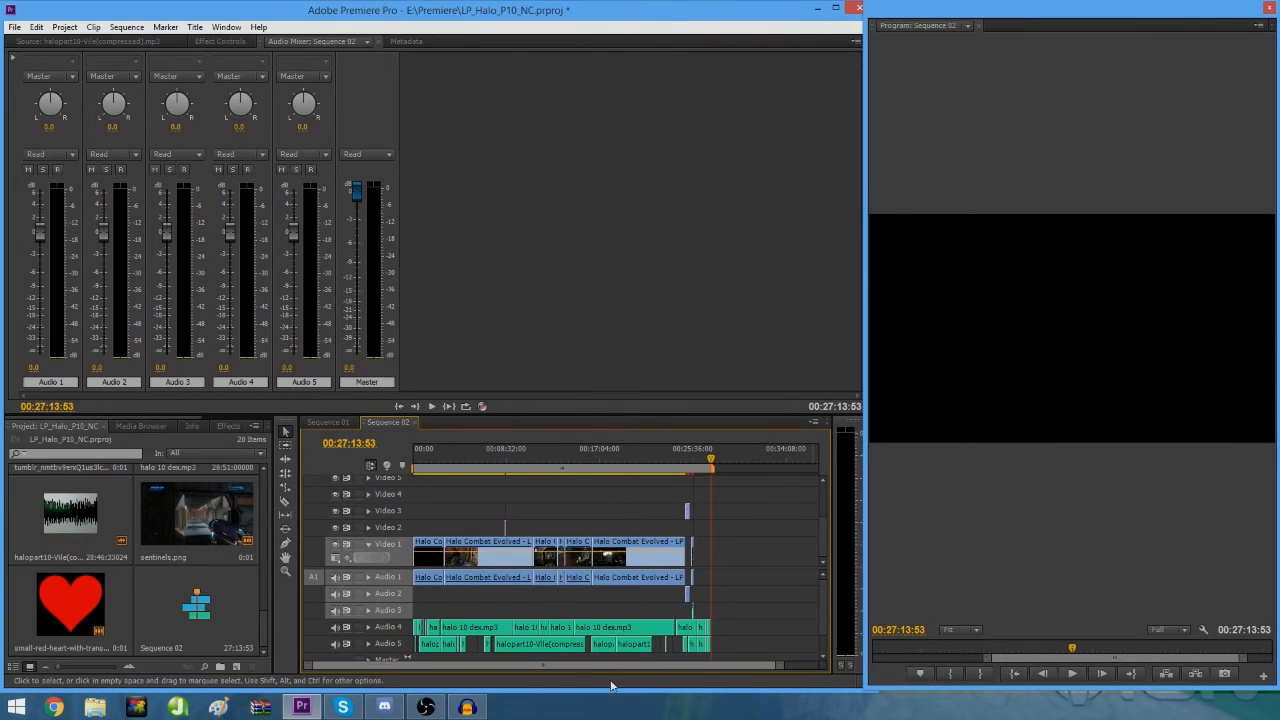
Step: Compare the pasted clips in Sequence 02 with Sequence 01 and scrub through the opening part of the new sequence
left_click(333, 424)
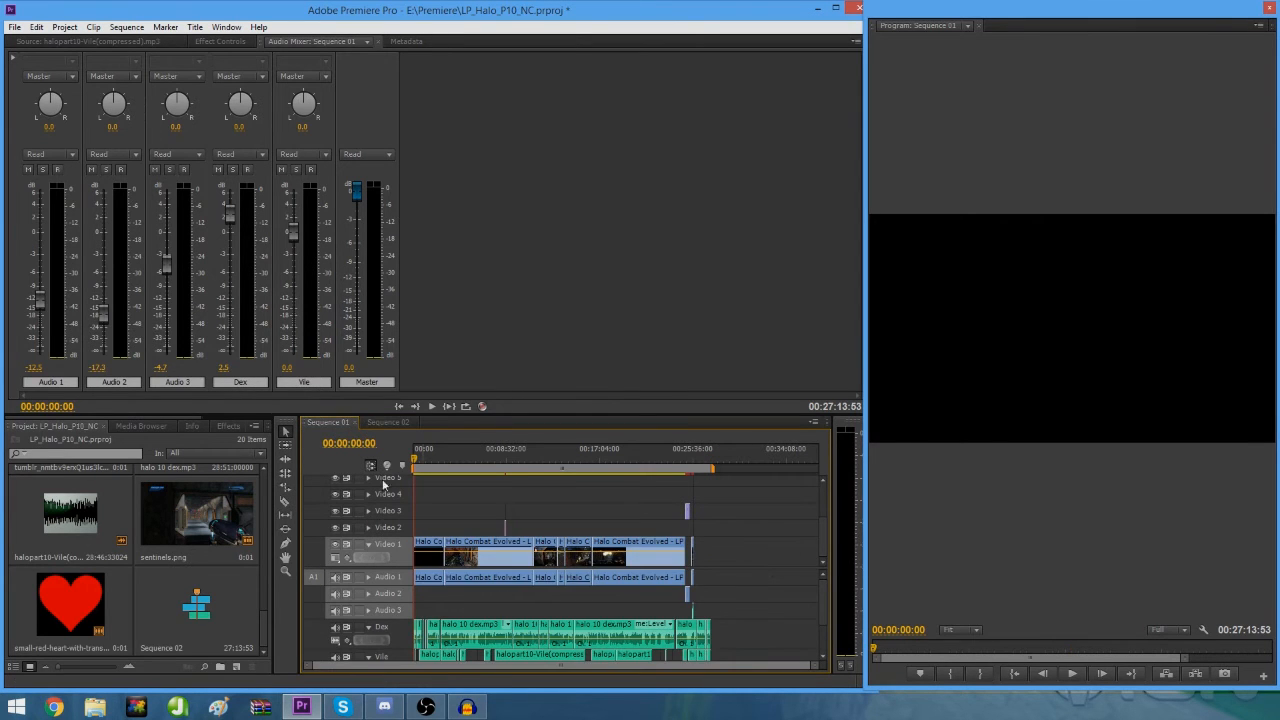
left_click(387, 422)
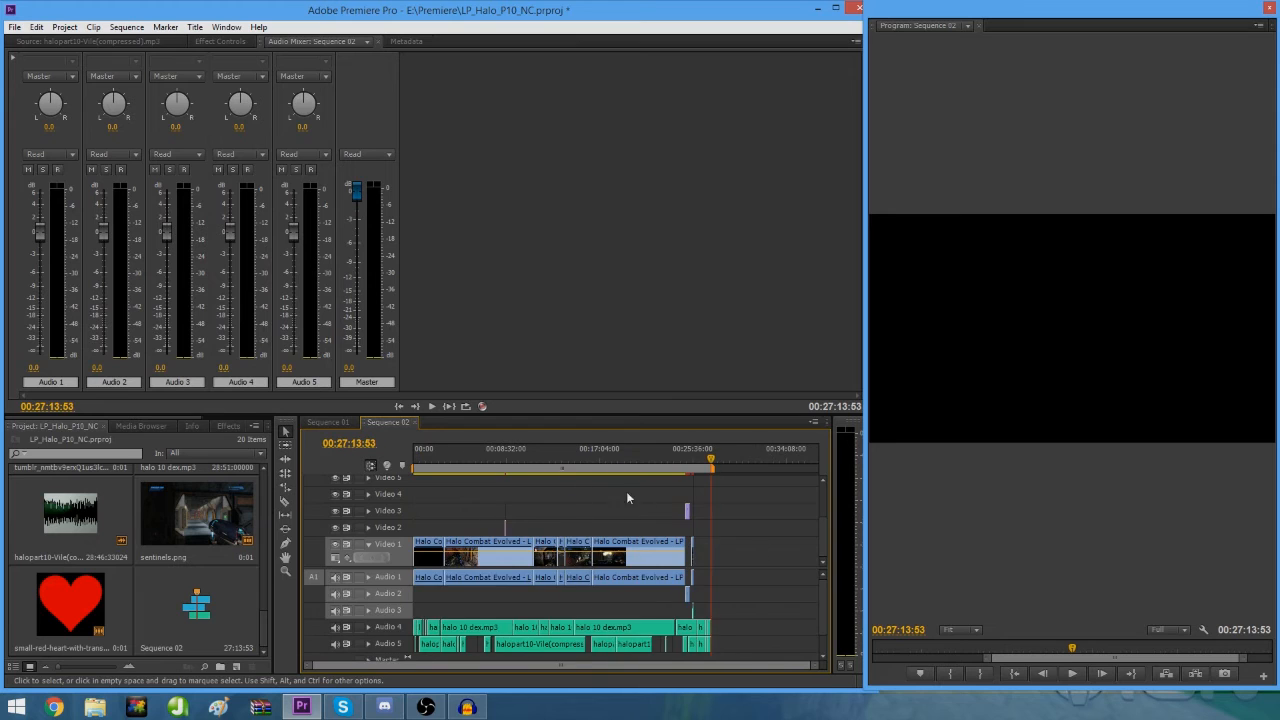
left_click_drag(510, 454, 308, 485)
key("equal")
key("minus")
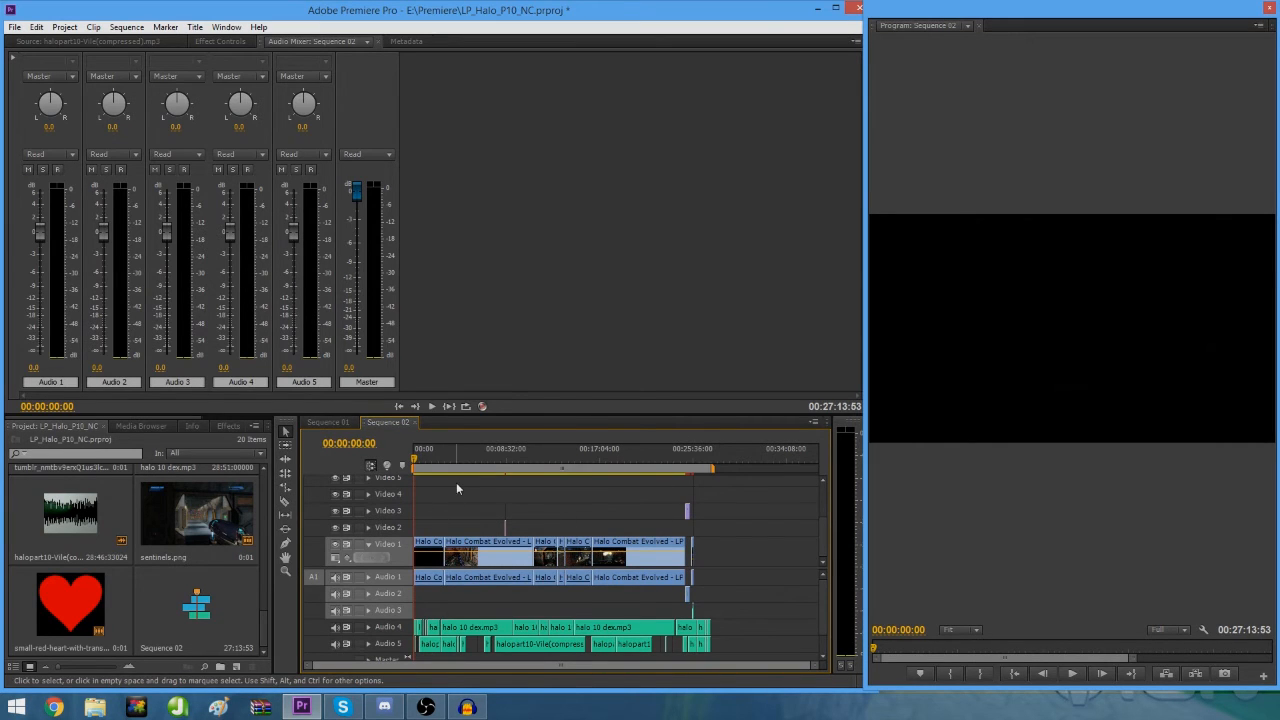
key("equal")
key("equal")
key("equal")
left_click_drag(528, 460, 621, 463)
key("minus")
key("minus")
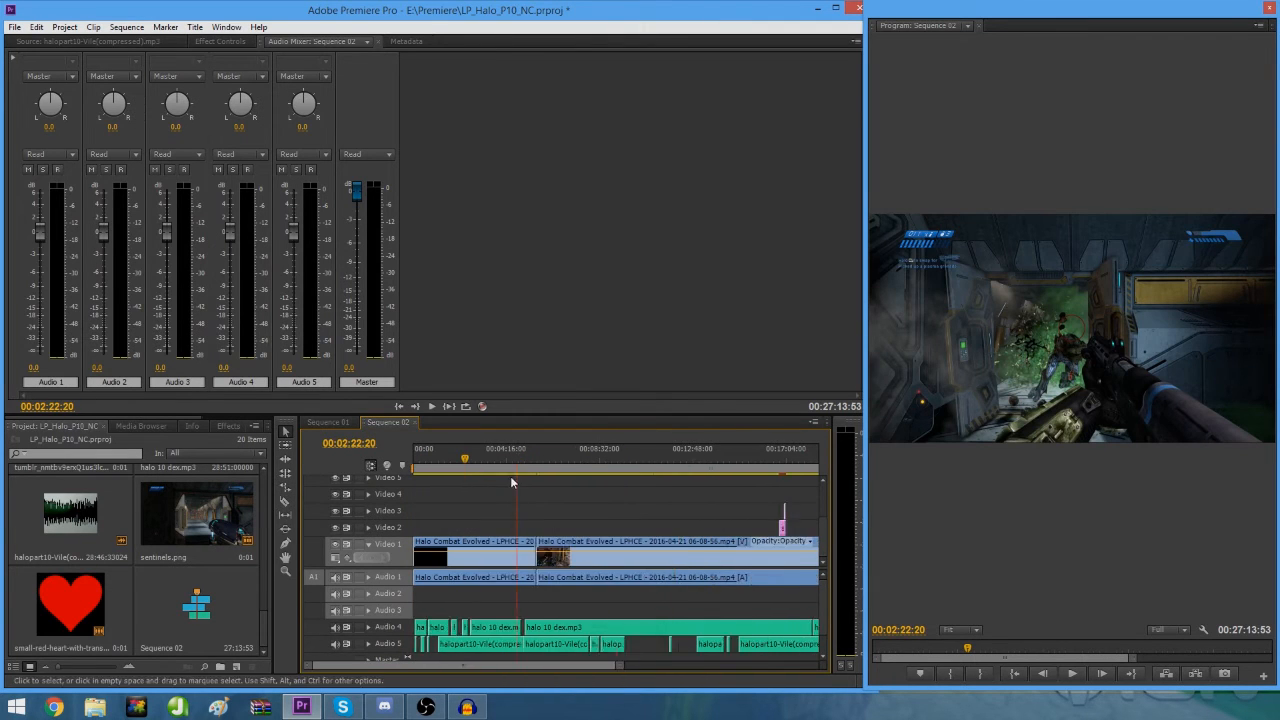
Step: Play Sequence 02 at about 00:00:42 and 00:01:15 to check the unadjusted gameplay and commentary audio
mouse_move(420, 462)
left_mouse_down()
mouse_move(443, 468)
mouse_move(430, 468)
left_mouse_up()
key("equal")
key("equal")
key("equal")
key("equal")
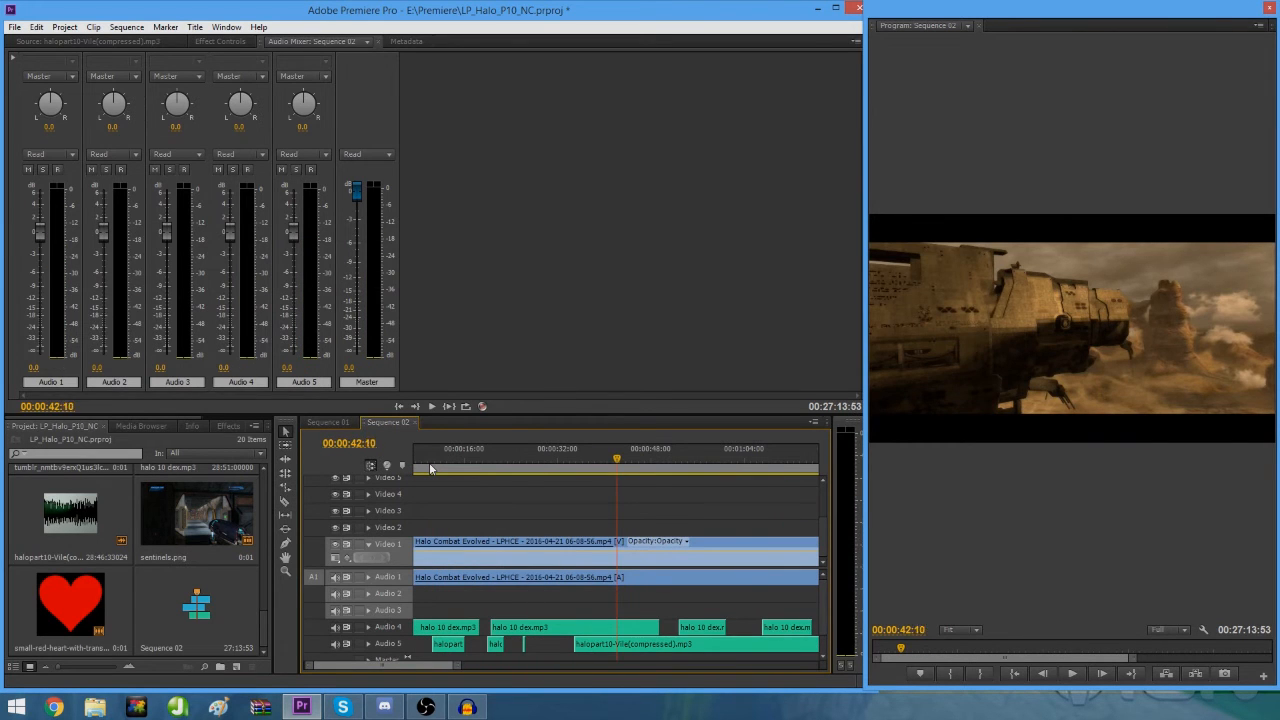
key("space")
key("space")
left_click_drag(616, 457, 708, 482)
key("minus")
key("minus")
left_click_drag(484, 468, 522, 470)
key("space")
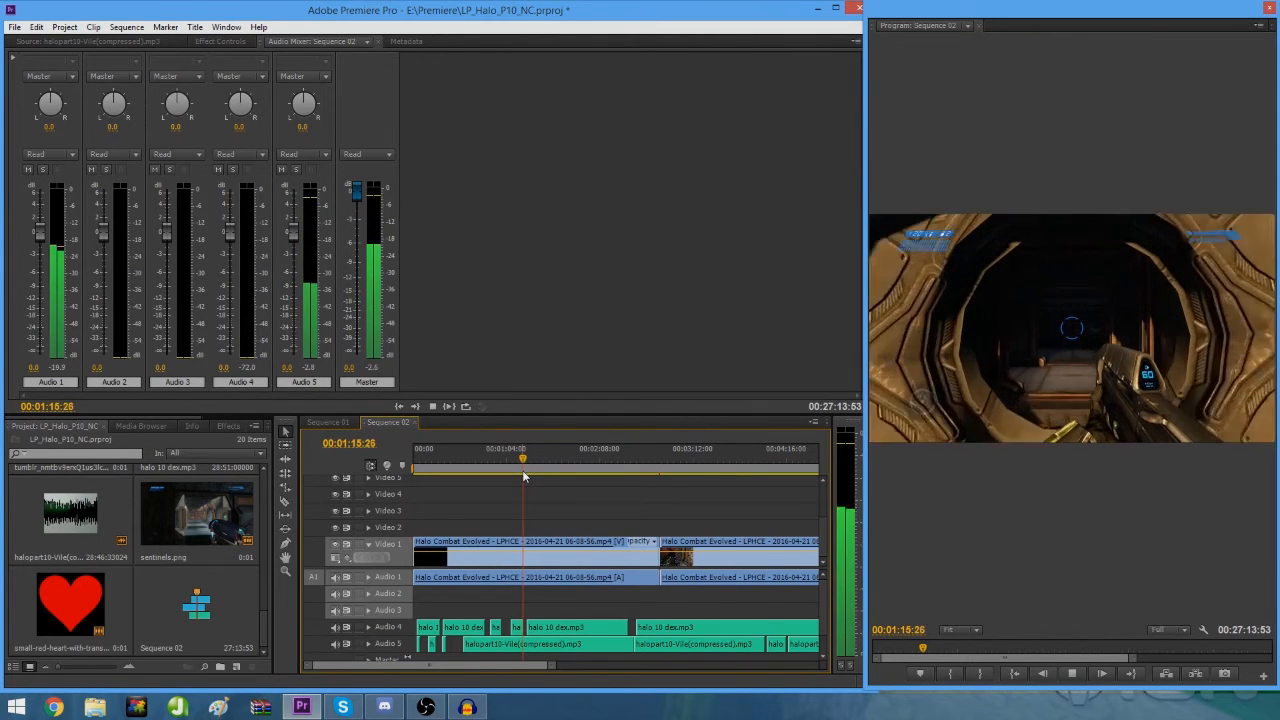
key("space")
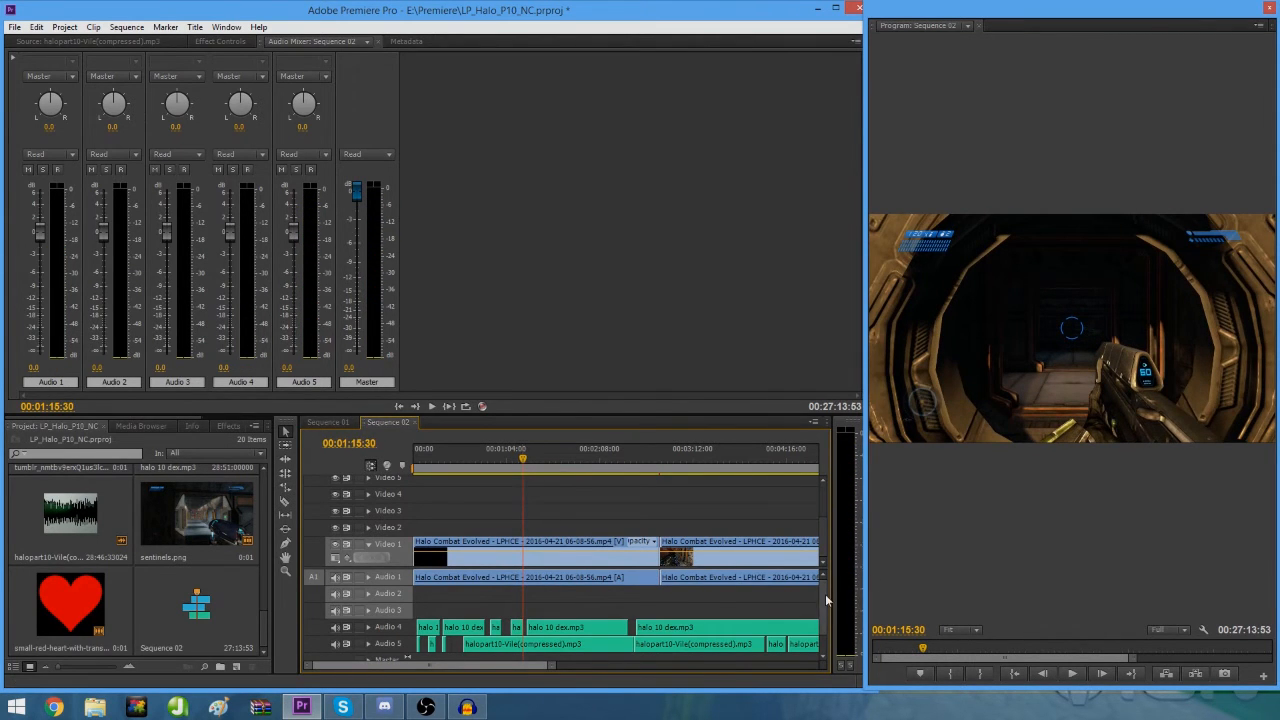
Step: Split the Audio 5 commentary in Sequence 02 at 00:01:15:30 and delete all earlier commentary from Audio 4 and Audio 5
scroll(826, 599, "down", 1)
key("c")
left_click(524, 623)
key("v")
left_click_drag(510, 584, 406, 656)
key("Delete")
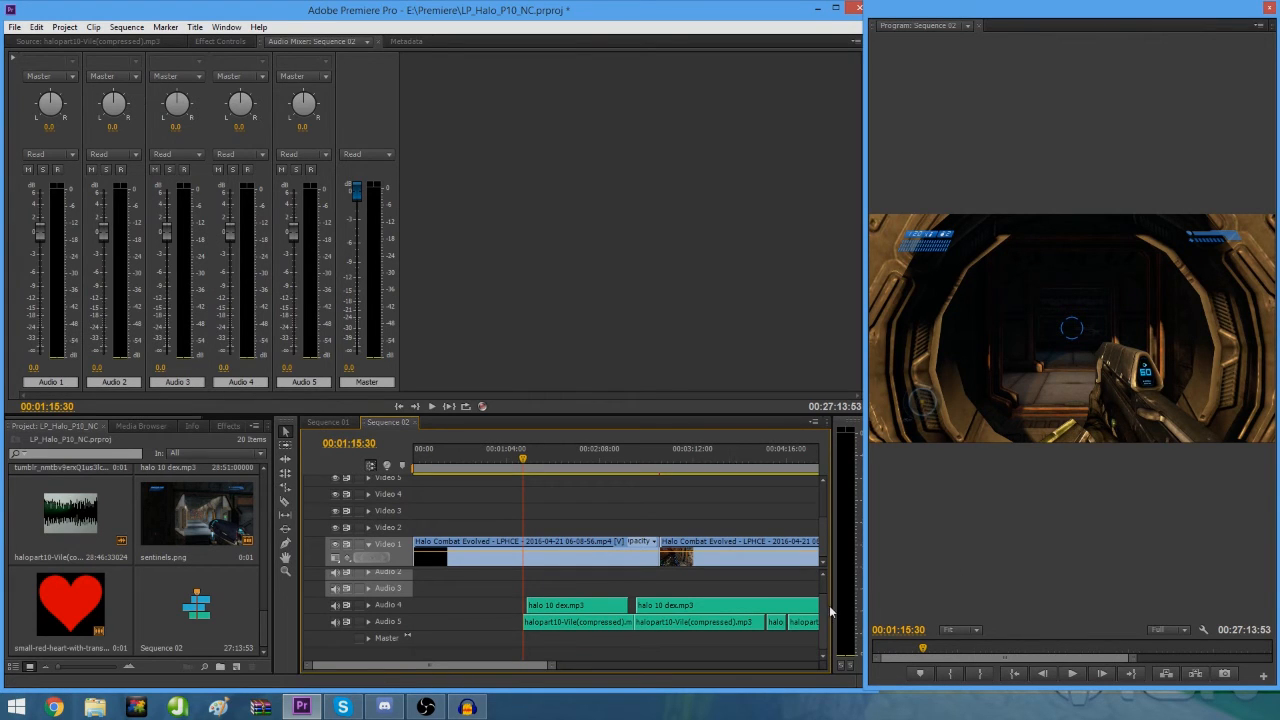
left_click_drag(824, 607, 823, 624)
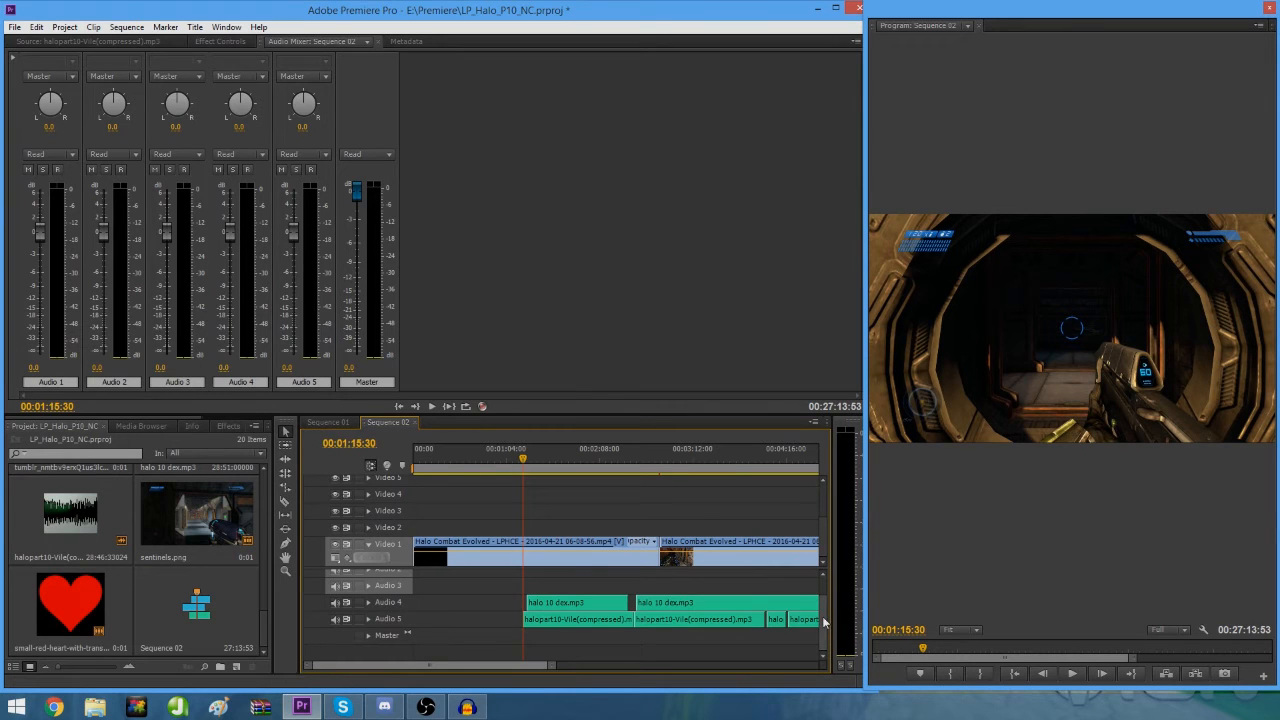
left_click_drag(825, 620, 825, 578)
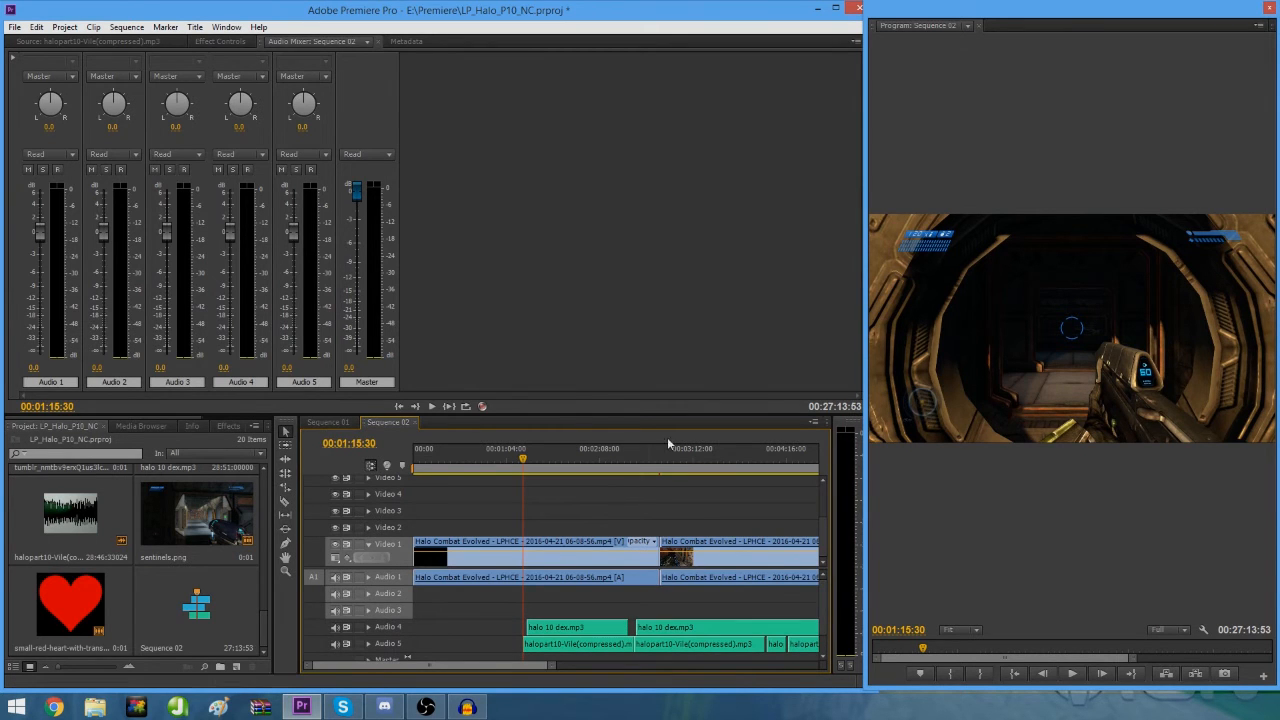
Step: Collapse the Dex and Vile tracks in Sequence 01 and mute every audio track except Audio 1
left_click(338, 422)
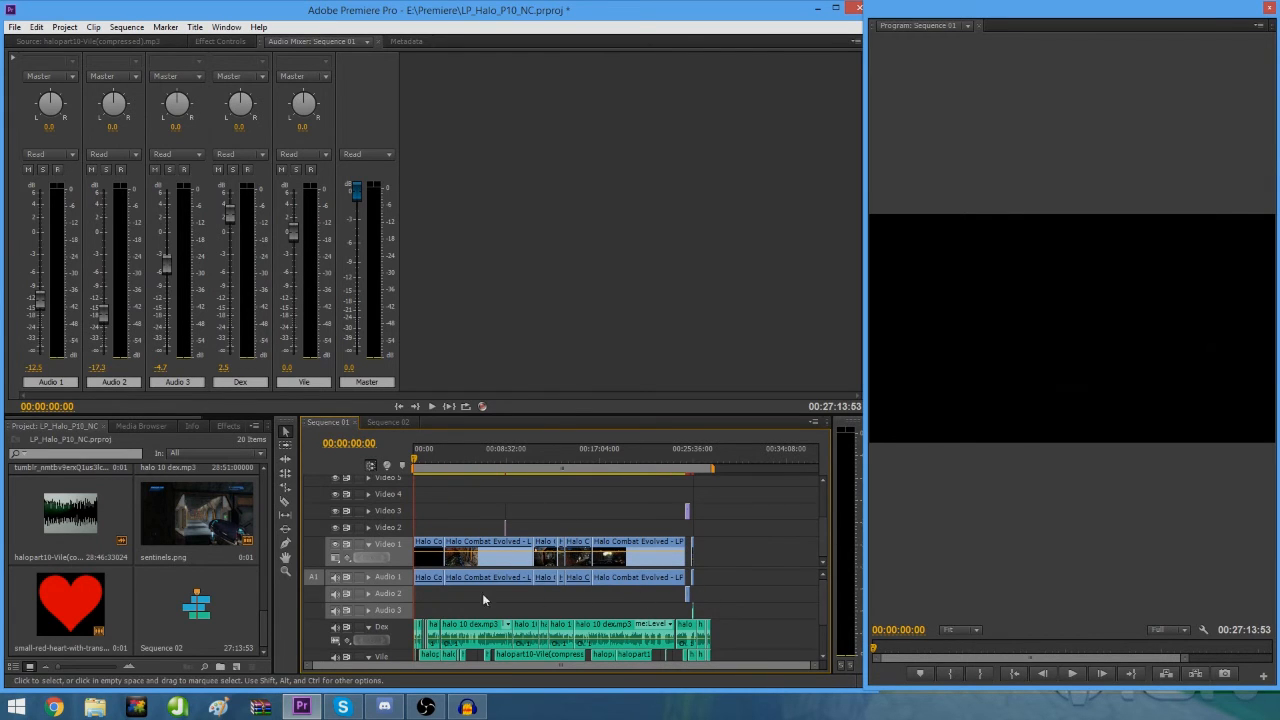
left_click(369, 627)
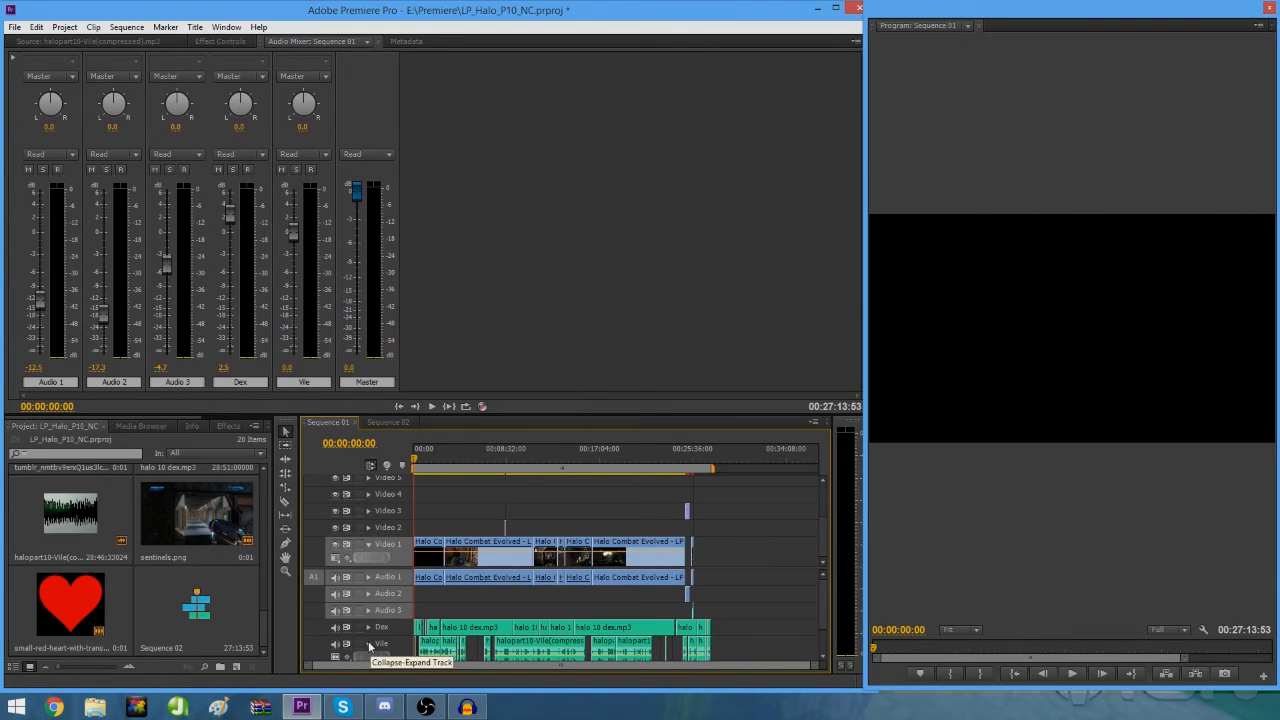
left_click(368, 643)
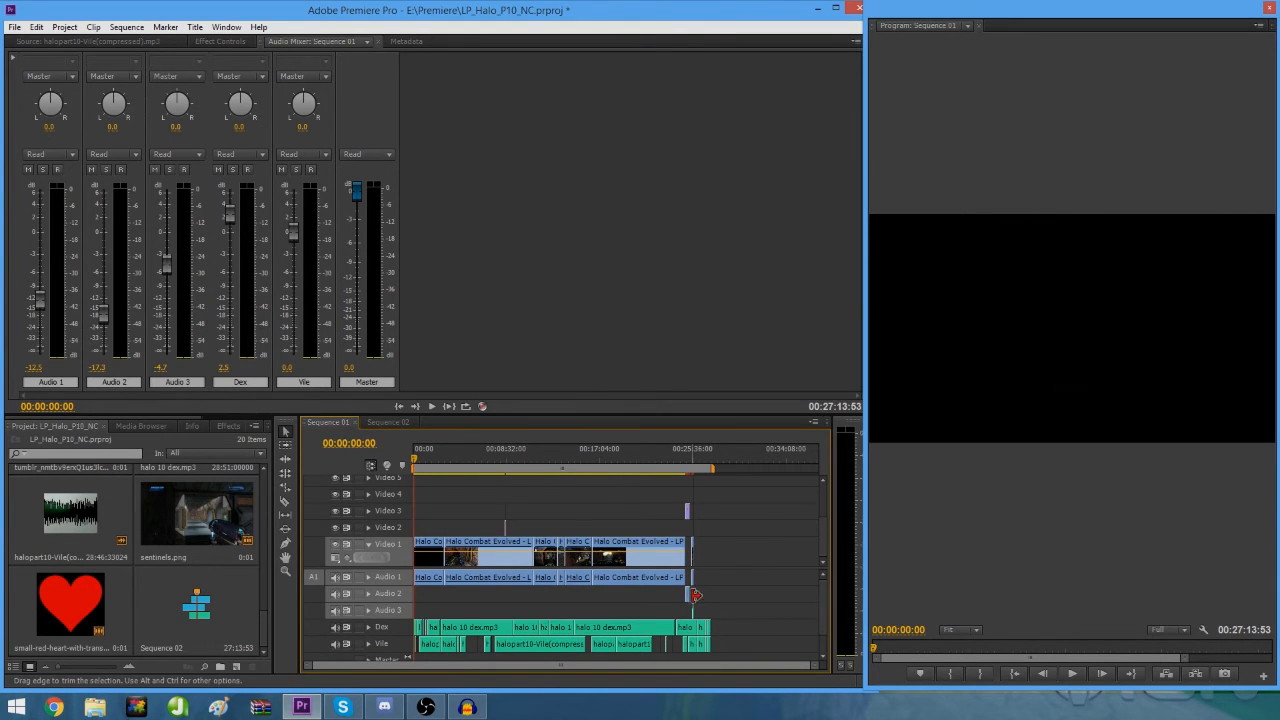
left_click(335, 610)
left_click(335, 627)
left_click(334, 644)
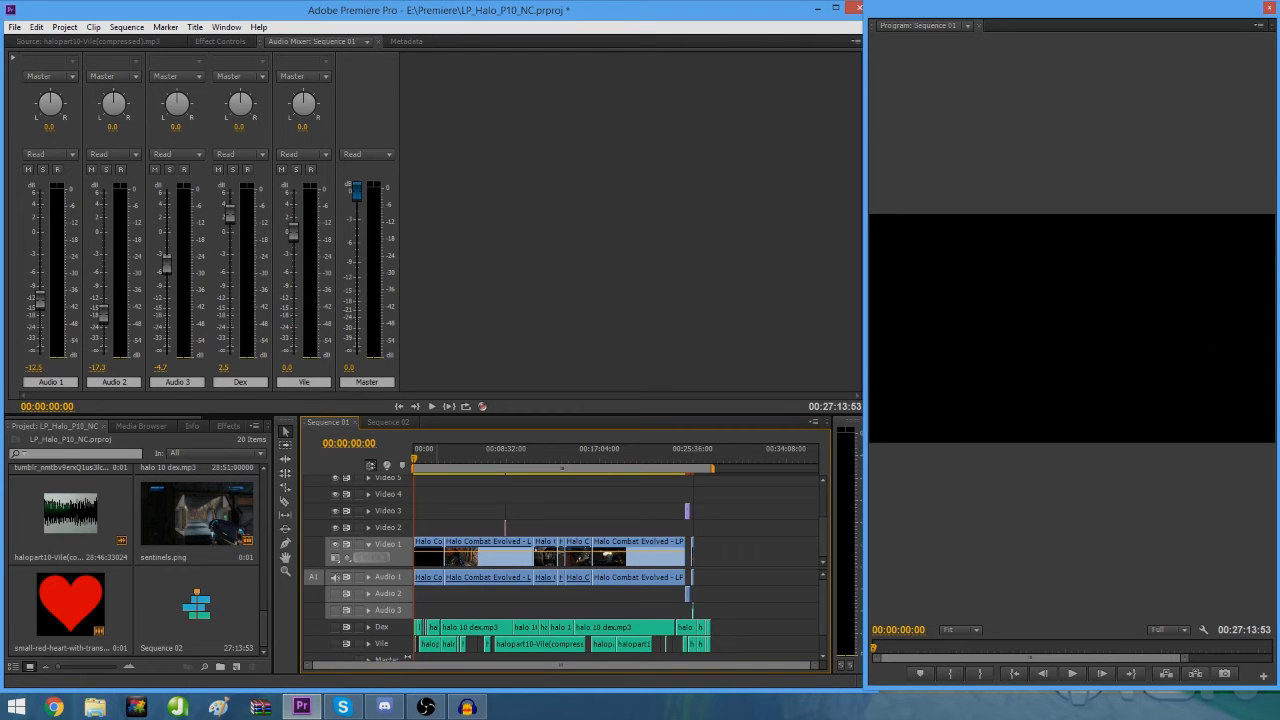
Step: Inspect the ending of Sequence 01 around 00:25:19:22 and return the playhead to the start
left_click(690, 448)
key("=")
key("=")
key("=")
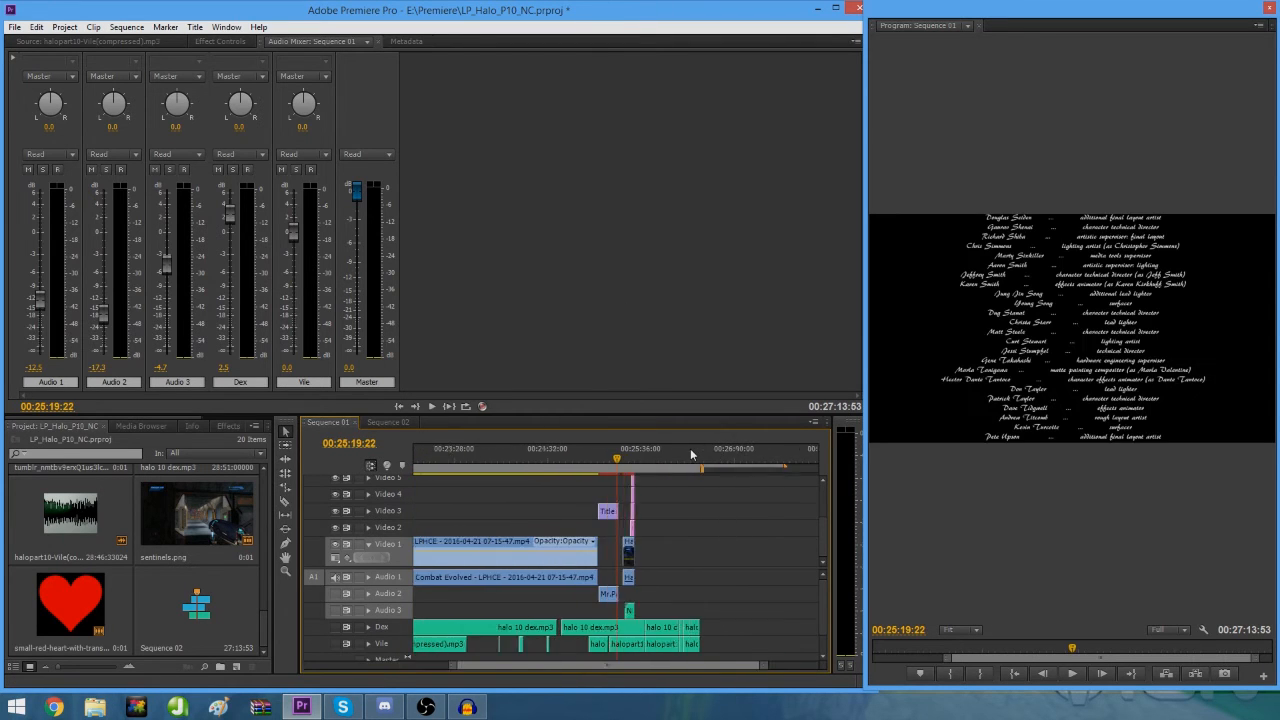
key("-")
key("-")
key("-")
key("-")
key("-")
key("-")
key("-")
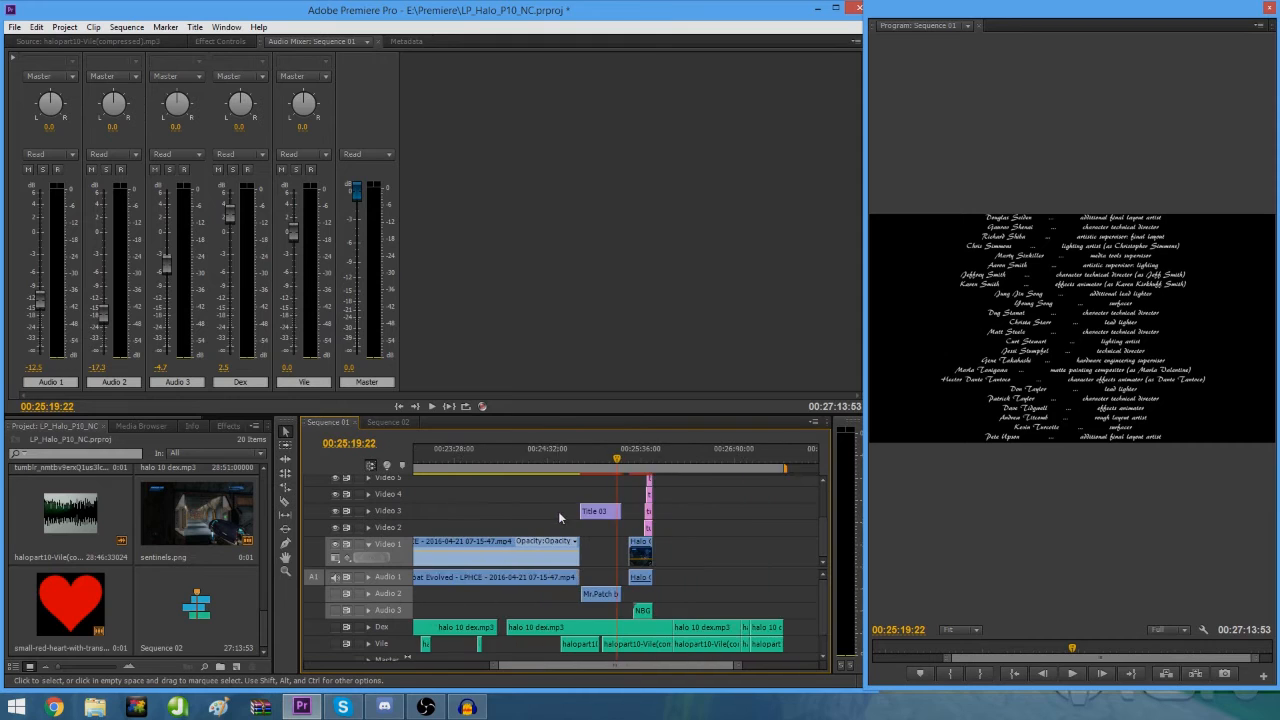
left_click_drag(519, 459, 5, 6)
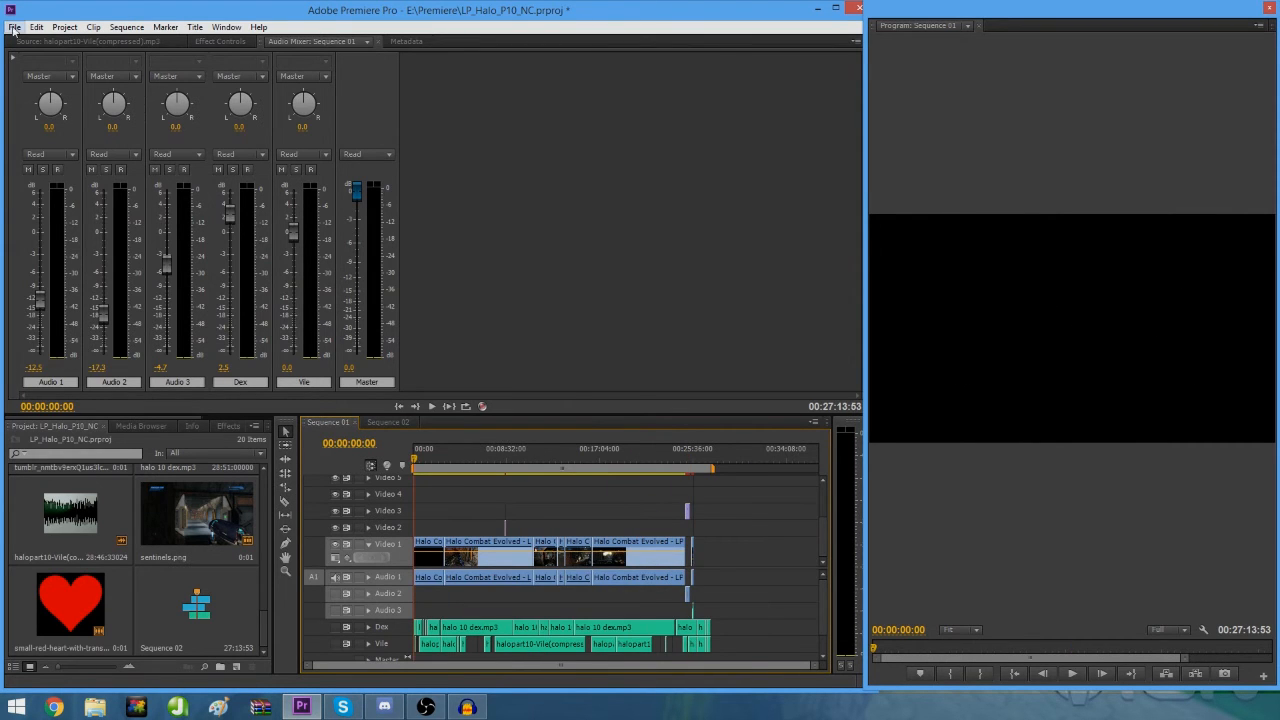
left_click(15, 27)
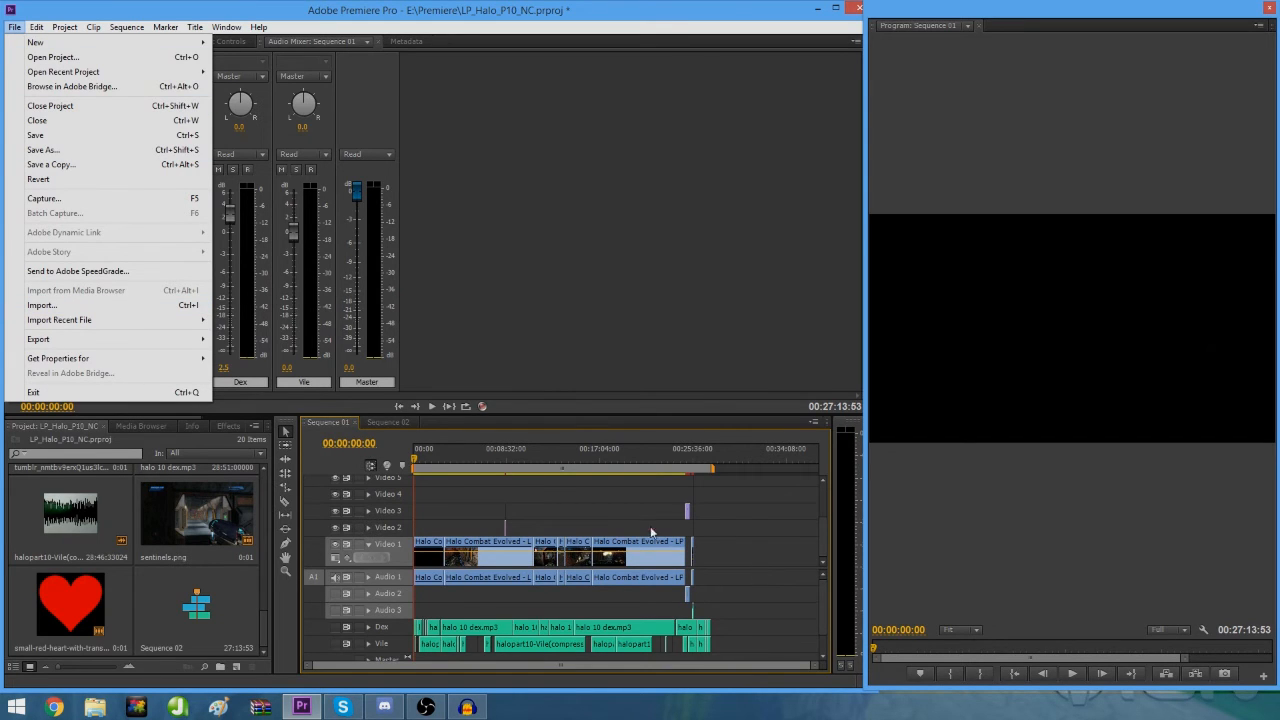
mouse_move(100, 339)
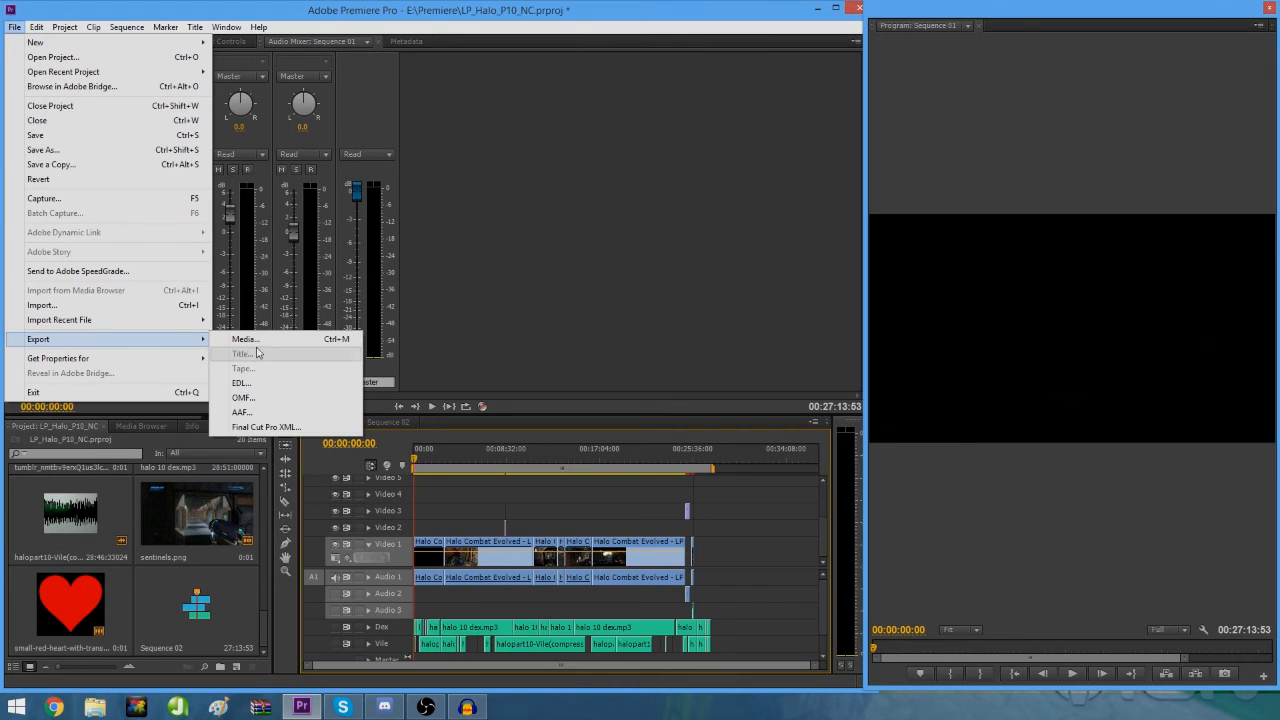
left_click(244, 339)
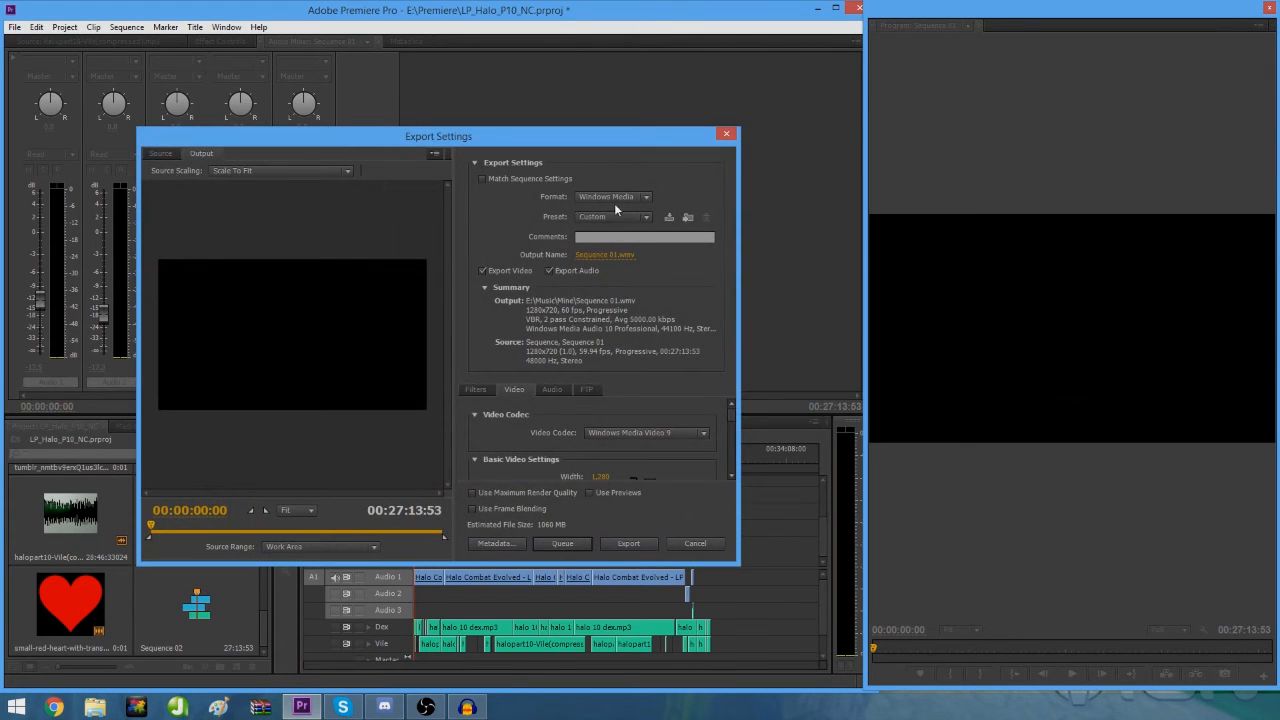
left_click(646, 200)
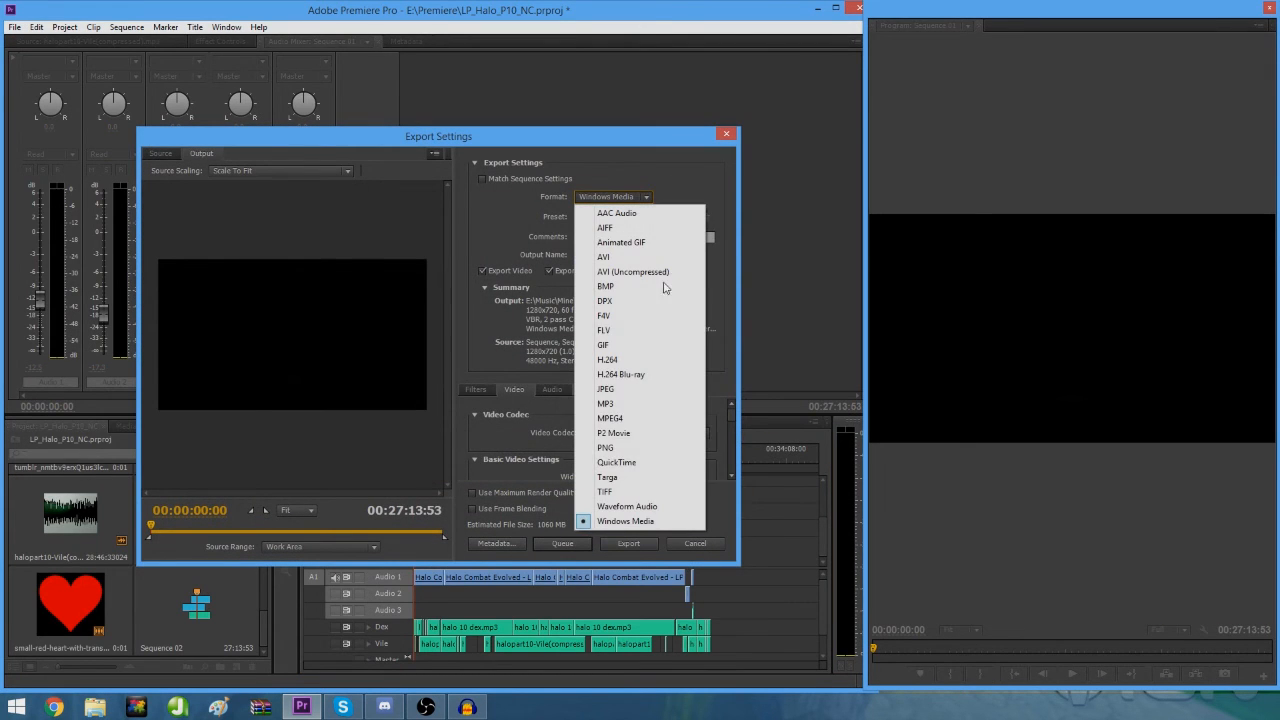
left_click(627, 405)
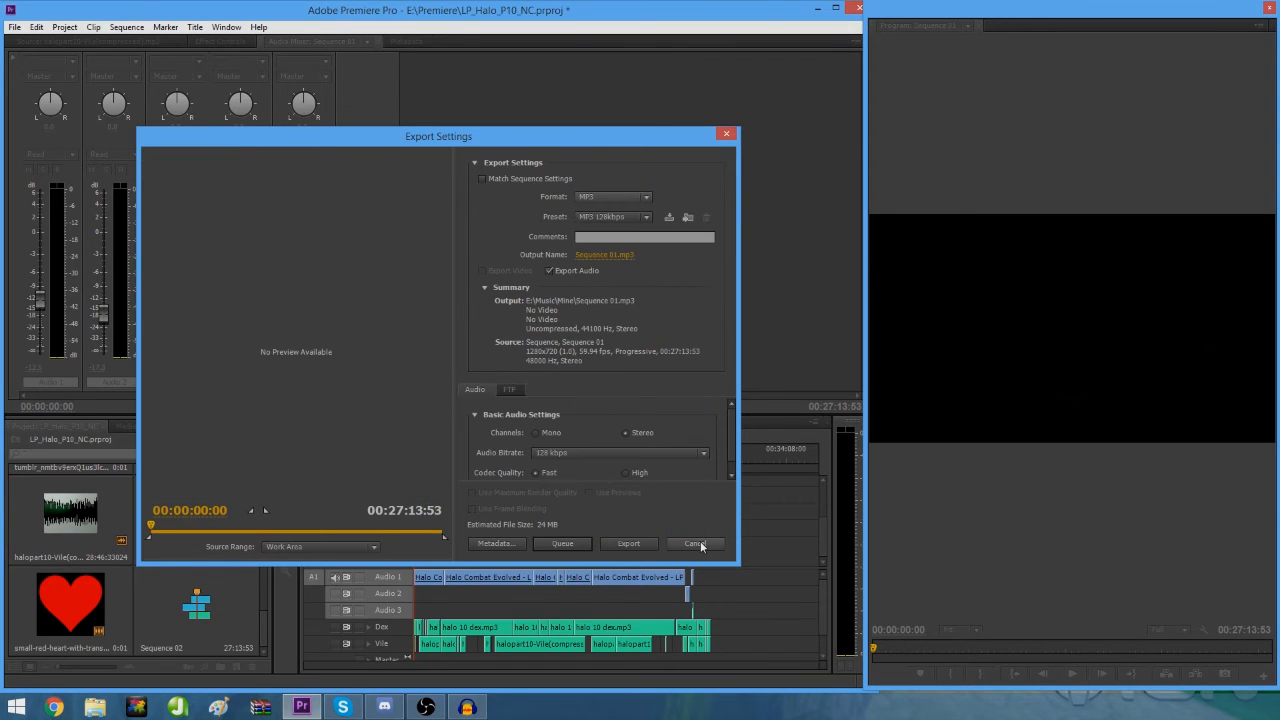
left_click(694, 543)
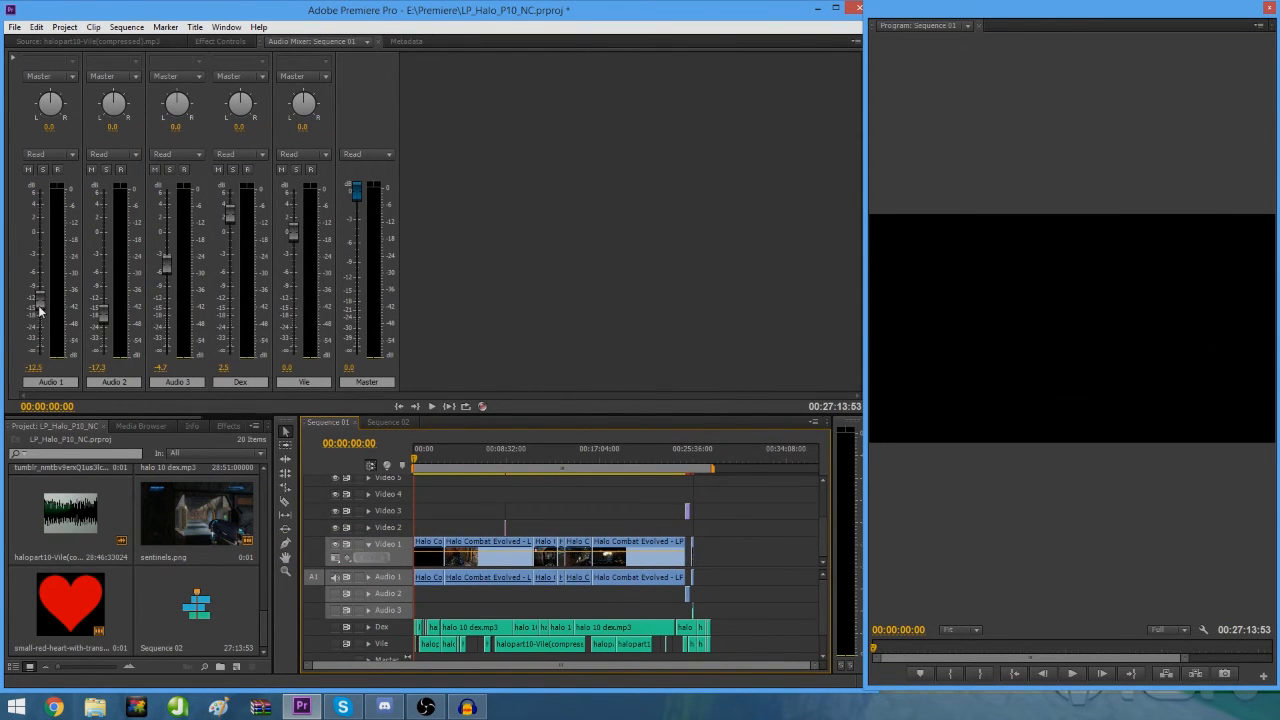
Step: Set the Audio 1 track's level to 0.0 dB in the audio mixer for Sequence 01
left_click(34, 367)
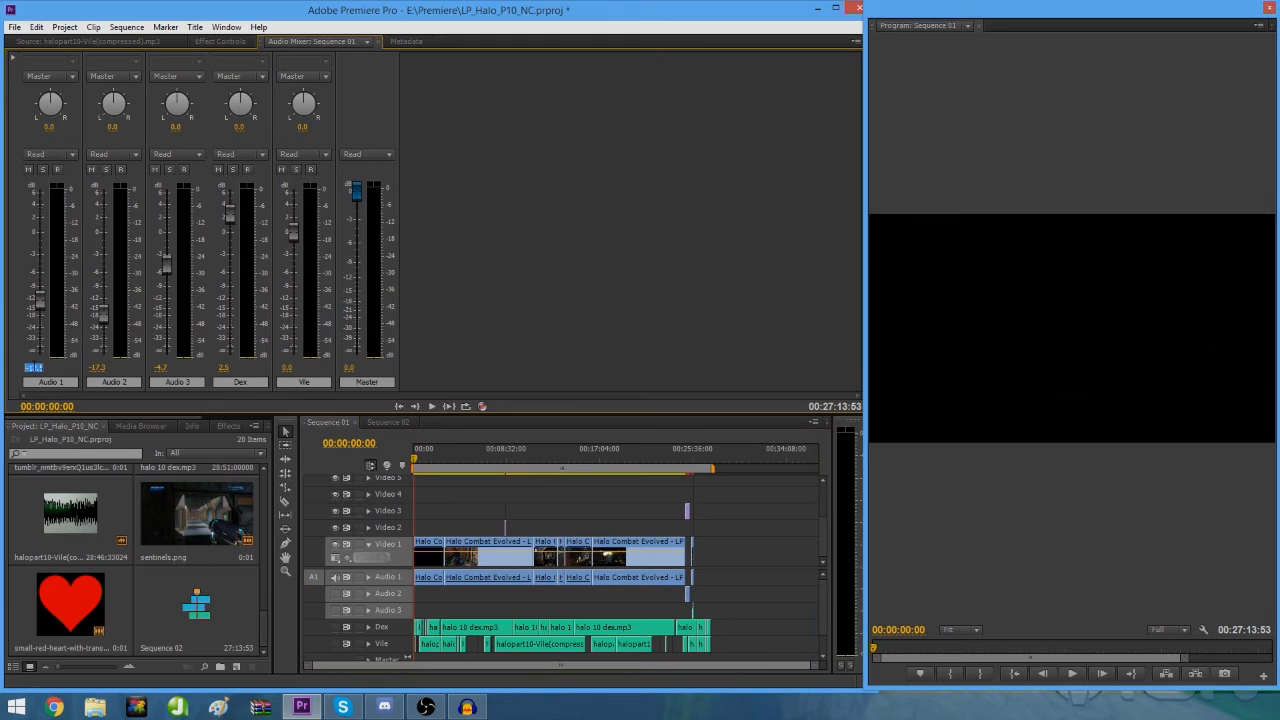
type("0.0")
key("Return")
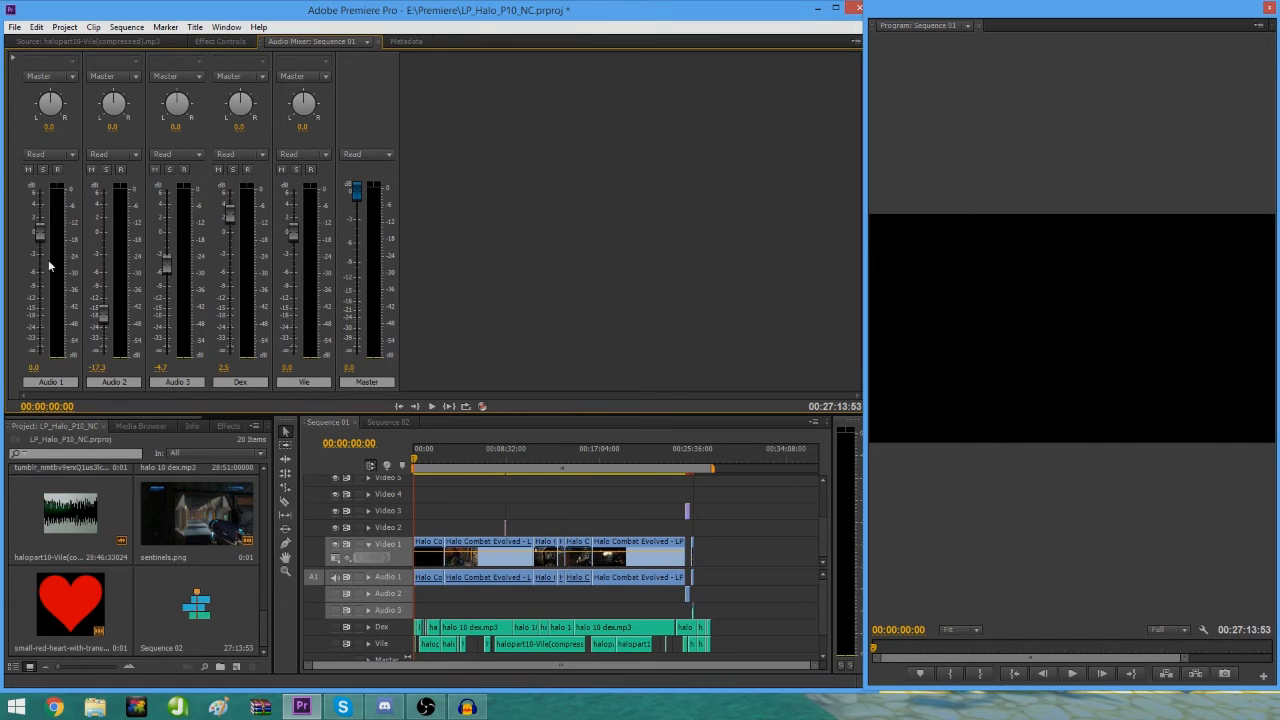
Step: Bring up the media export settings for Sequence 01 and choose MP3 as the format
left_click(15, 27)
mouse_move(60, 339)
left_click(250, 340)
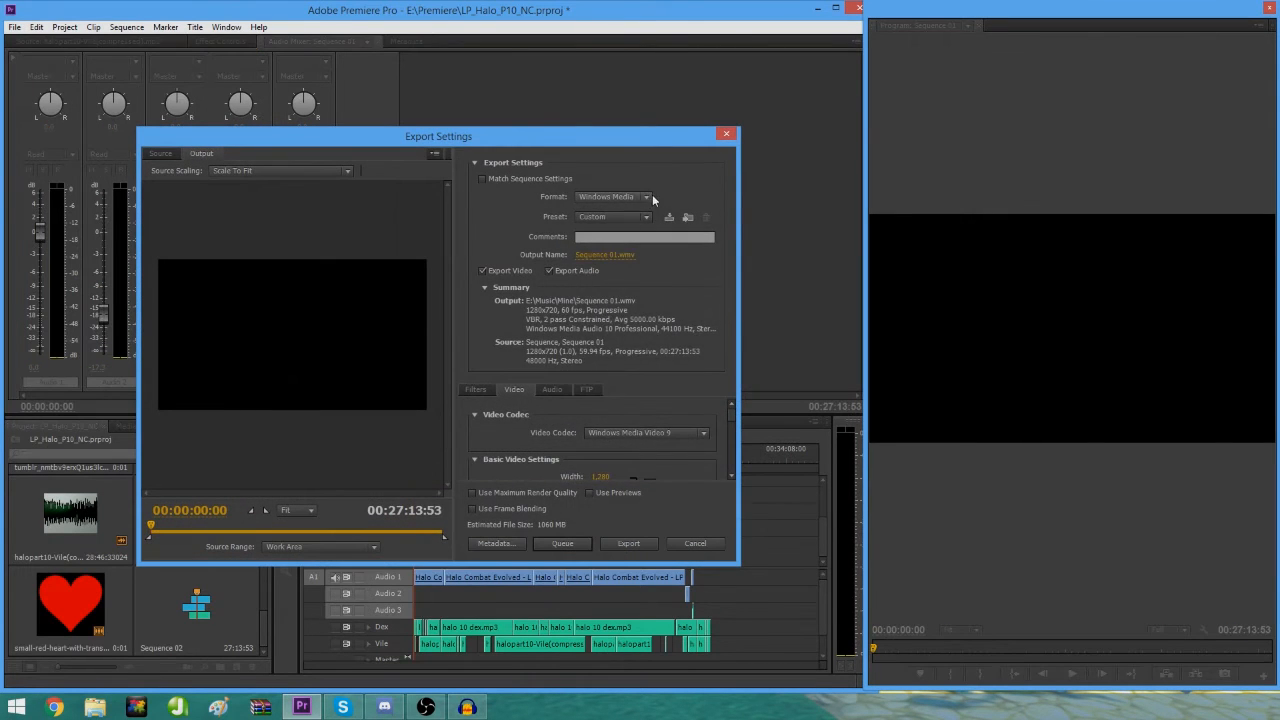
left_click(646, 197)
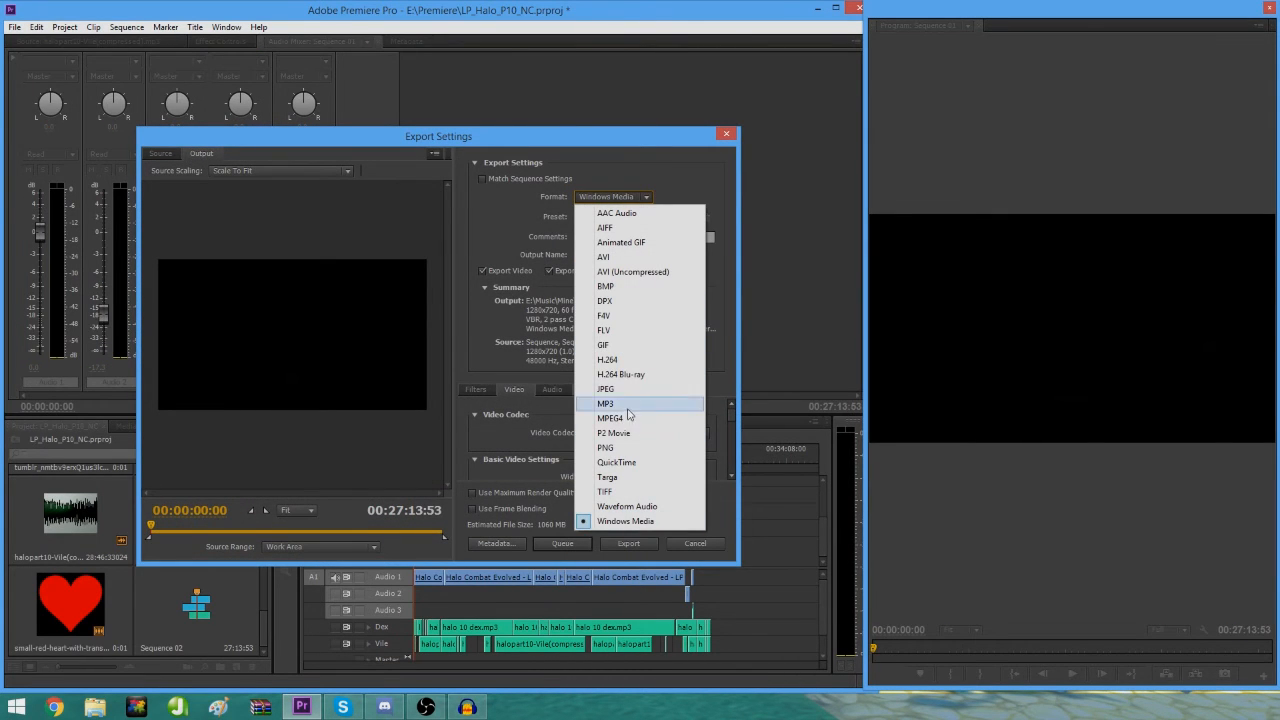
left_click(628, 404)
Step: Change the export's output location to the E:\LP\Halo\Halo 1\Audio\Cut folder
left_click(600, 254)
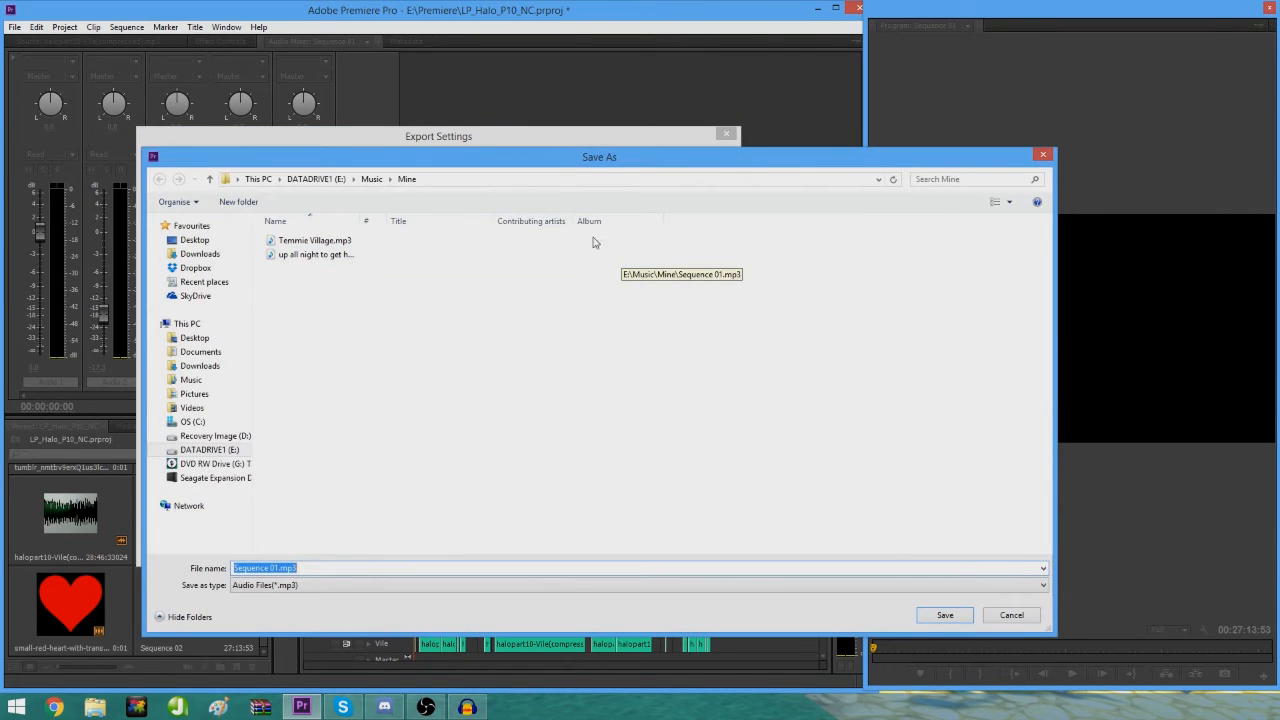
left_click(316, 179)
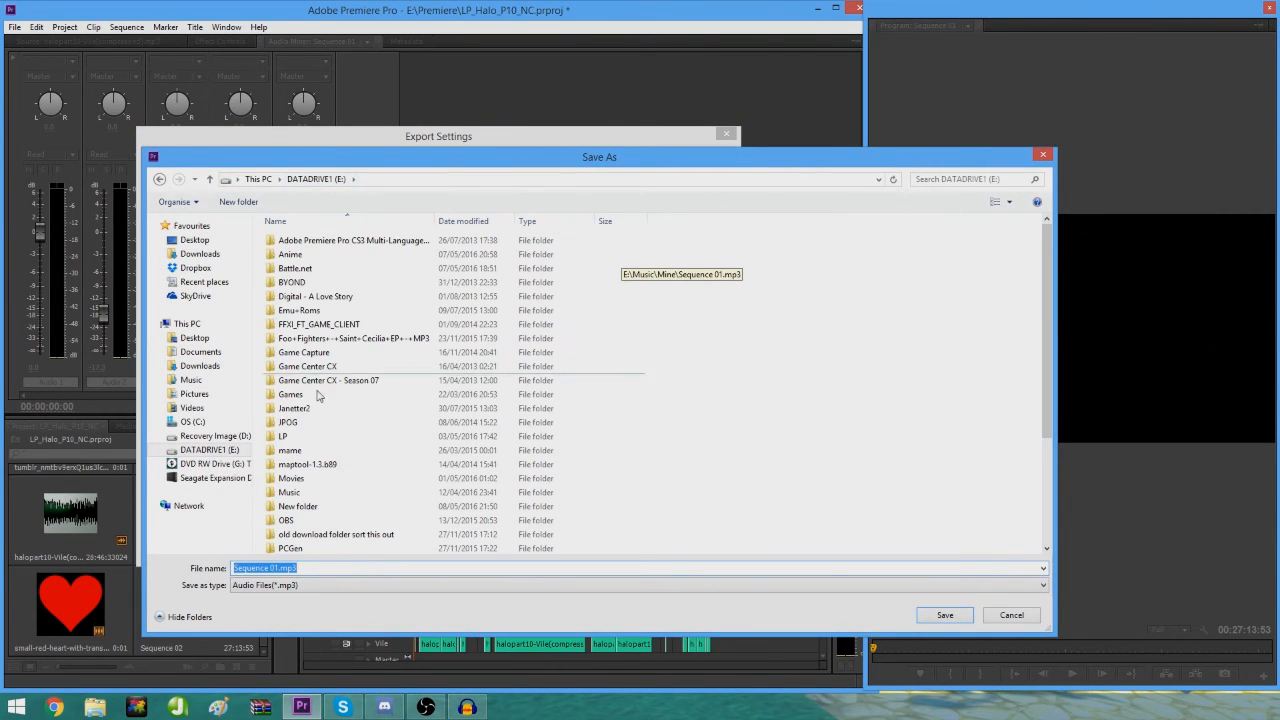
double_click(300, 436)
left_click(402, 255)
double_click(440, 252)
double_click(300, 252)
left_click(309, 243)
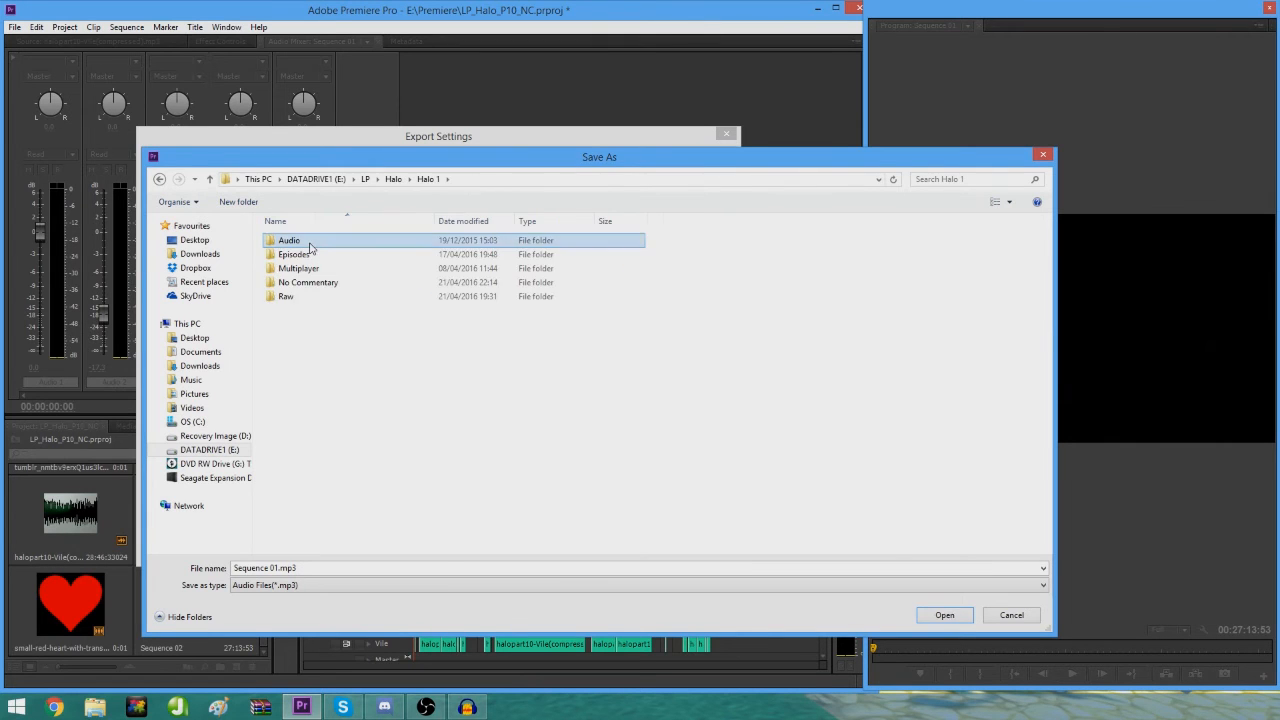
double_click(310, 246)
double_click(310, 246)
scroll(460, 320, "down", 3)
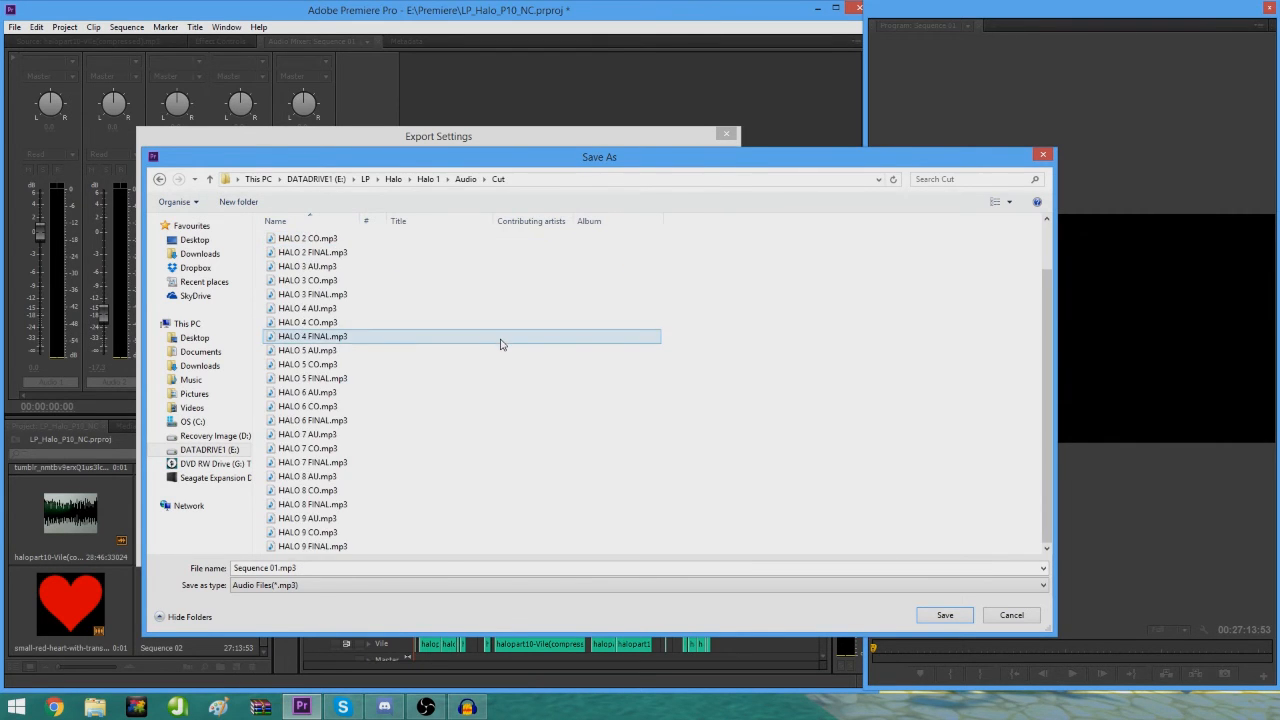
scroll(502, 344, "up", 2)
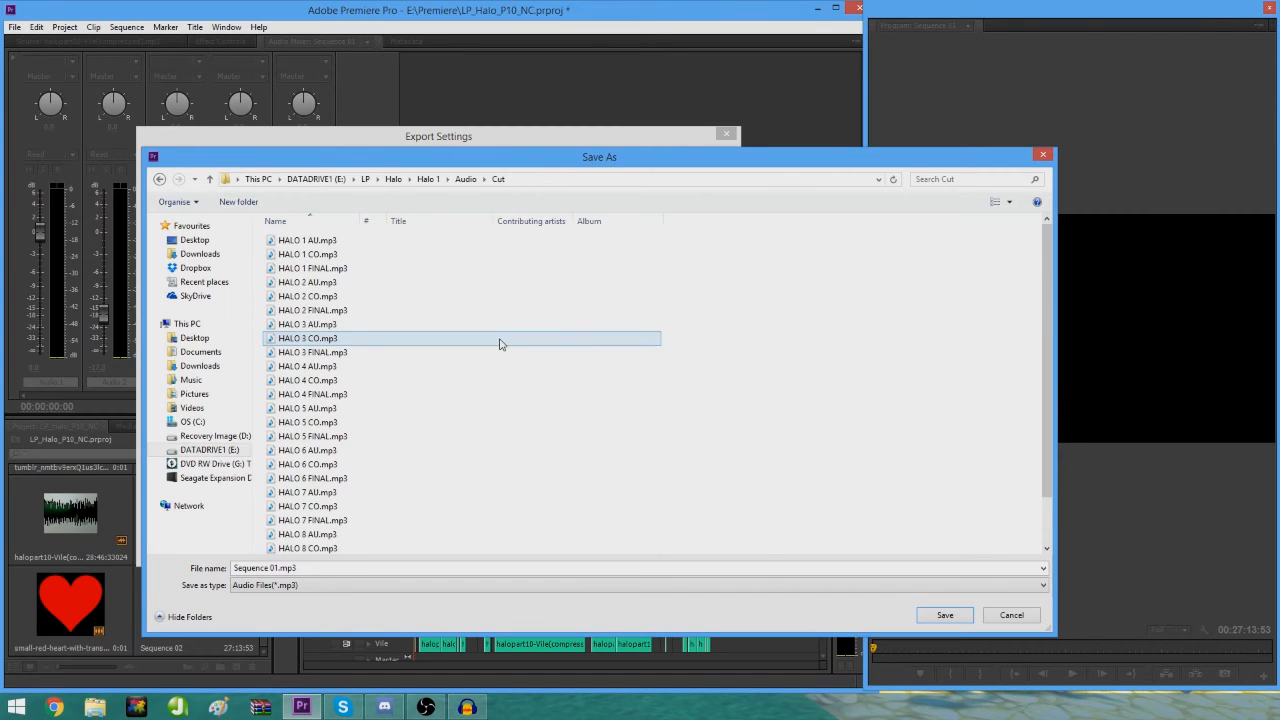
scroll(440, 308, "down", 2)
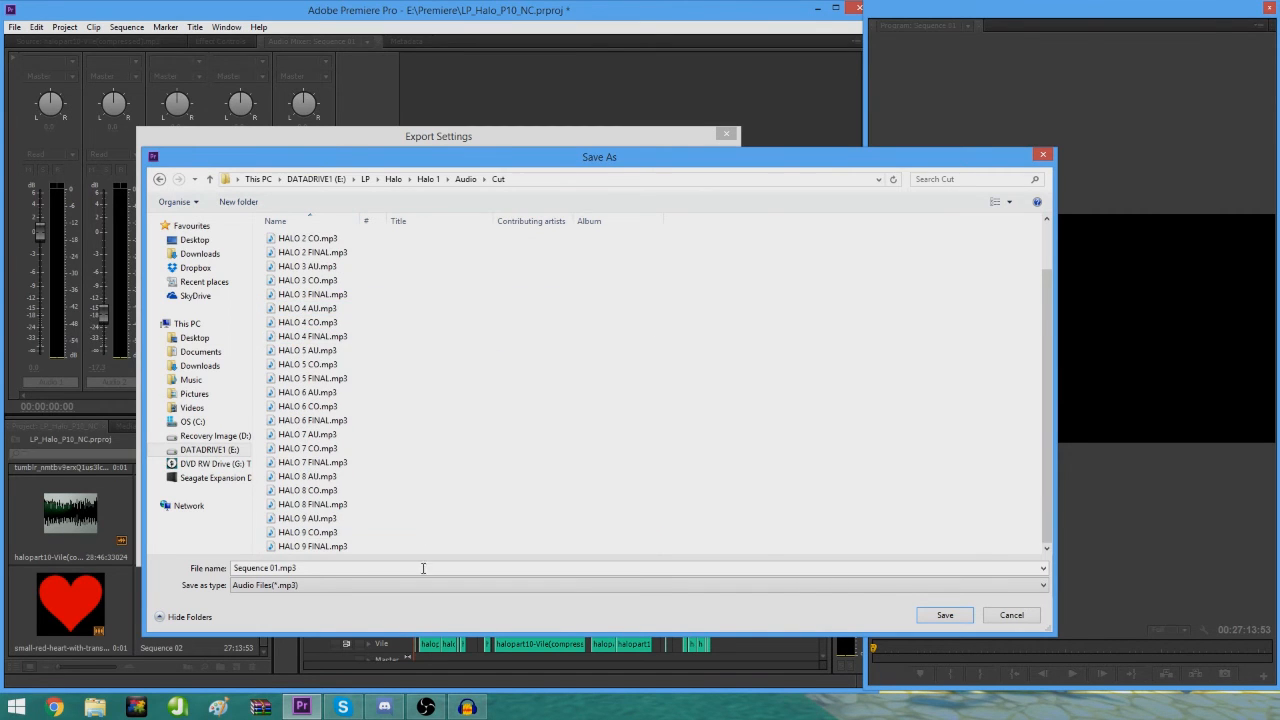
Step: Name the output file HALO 10 AU.mp3, following the part 9 file's naming, and export it
left_click(343, 518)
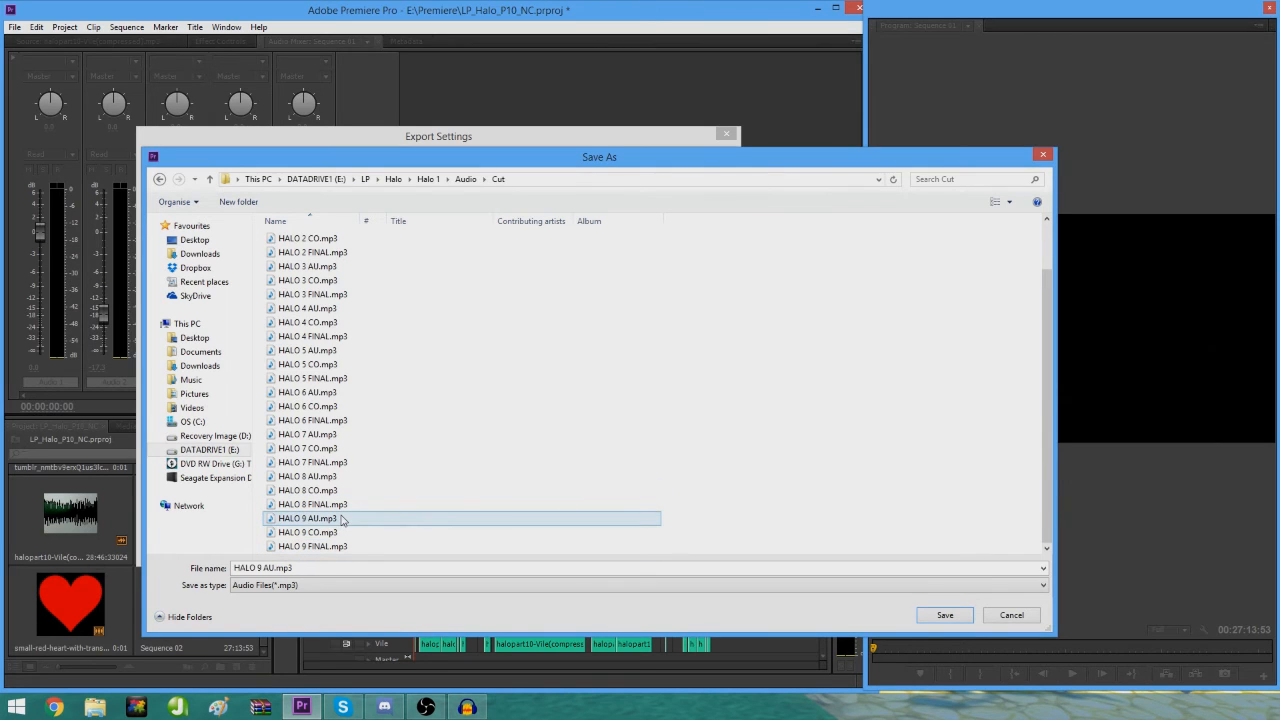
left_click(266, 568)
double_click(260, 568)
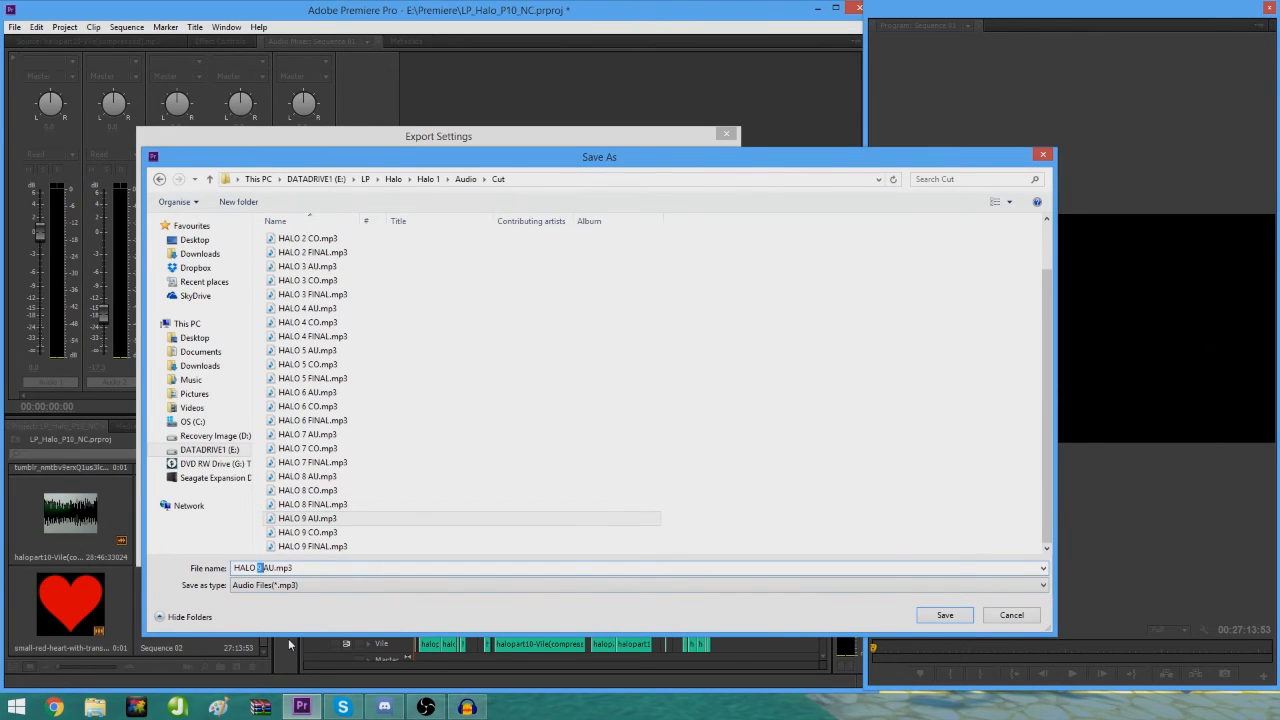
key("BackSpace")
type("10")
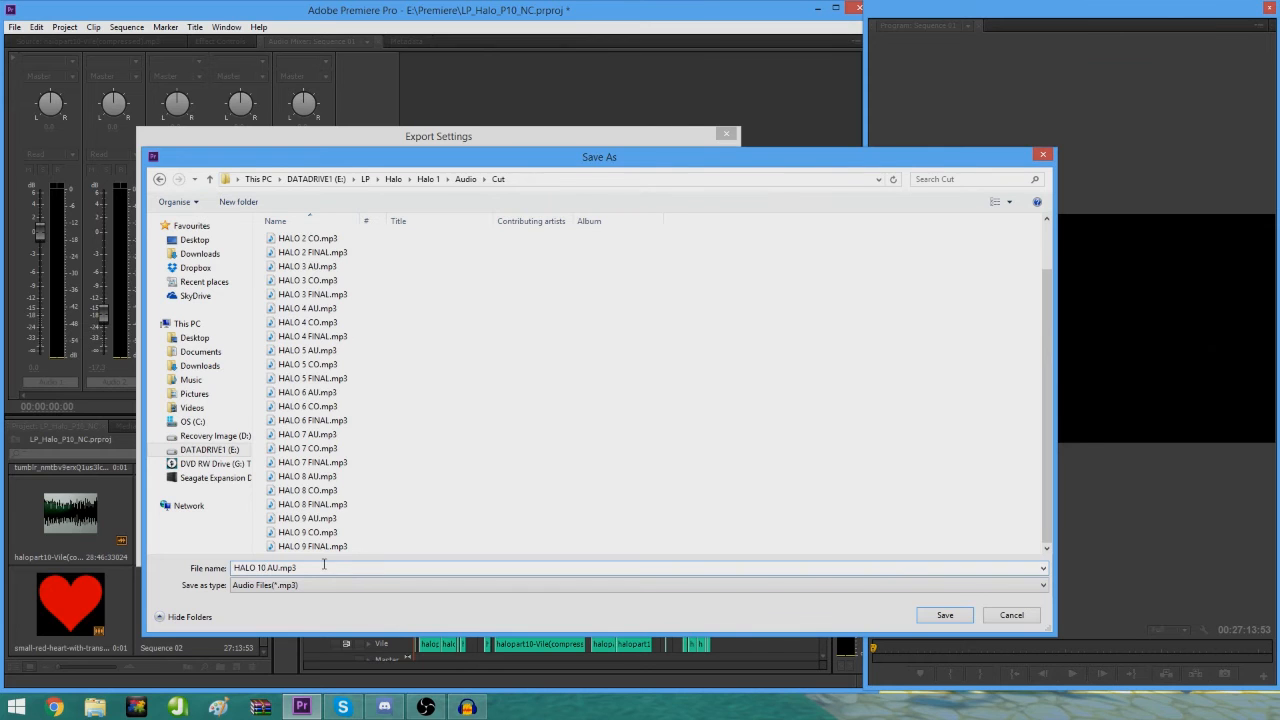
left_click(960, 615)
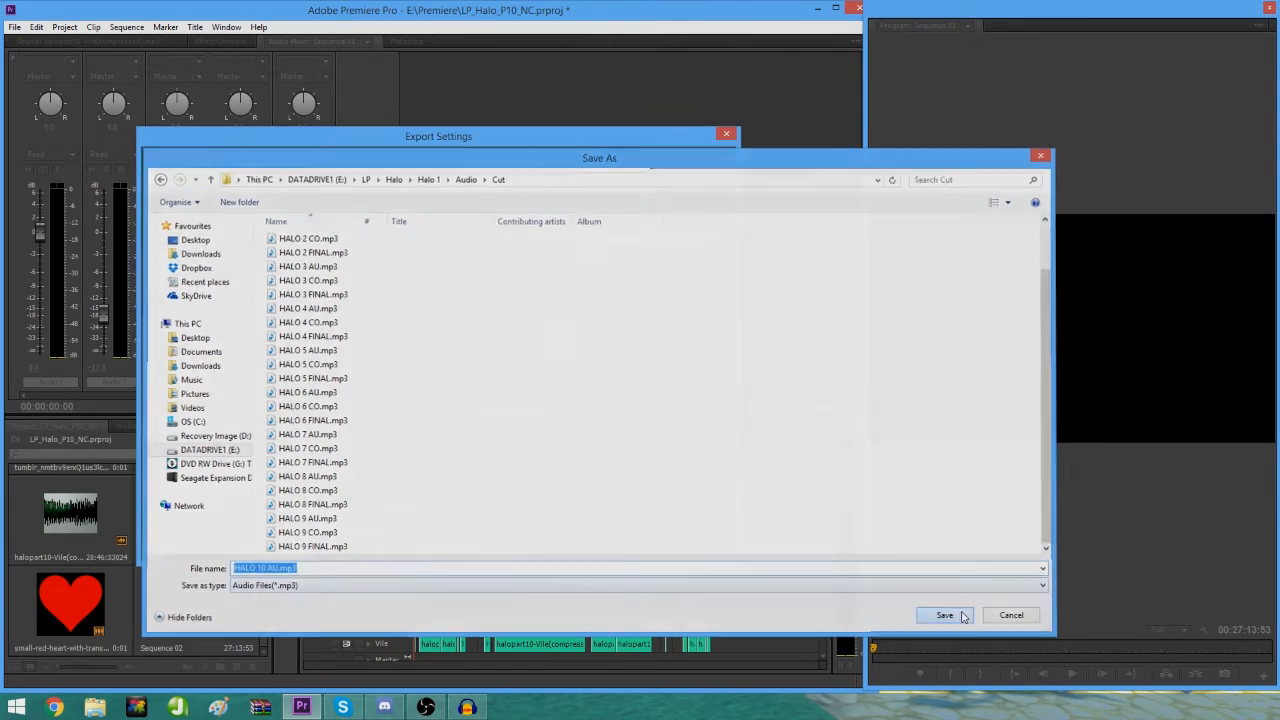
left_click(626, 545)
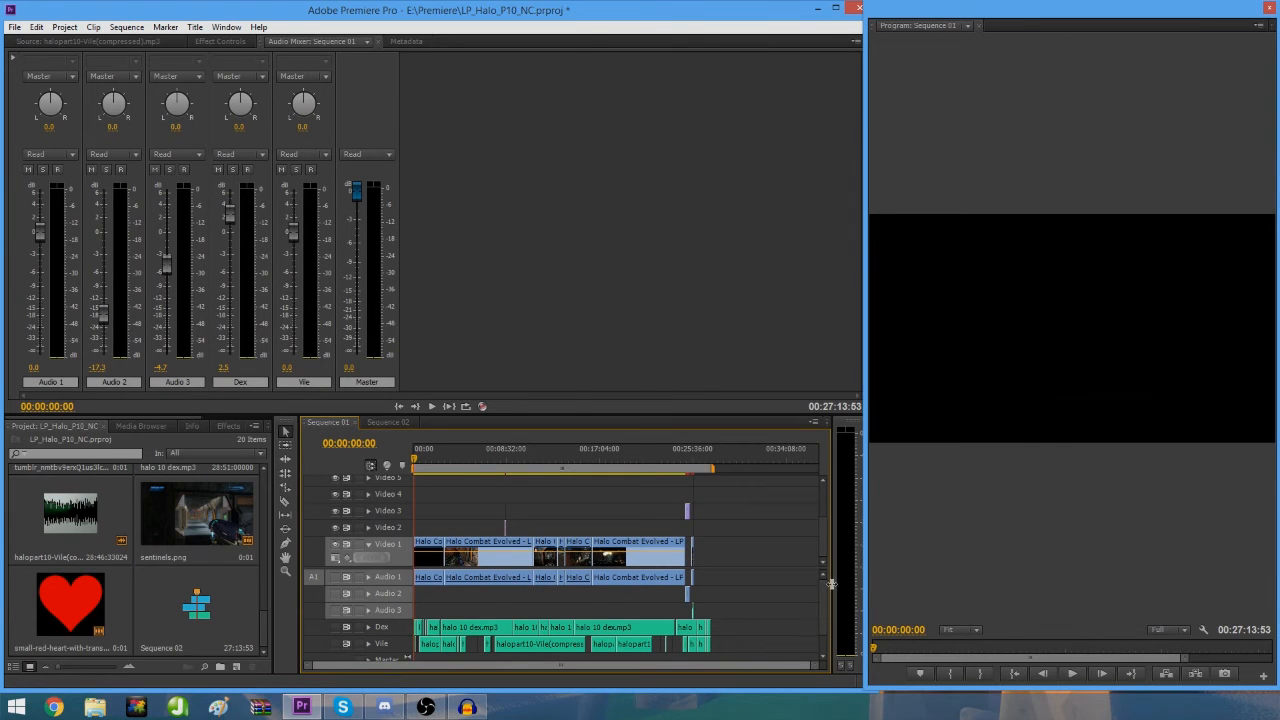
Step: Unmute the Dex and Vile commentary tracks in Sequence 01 and start another media export
scroll(824, 605, "down", 2)
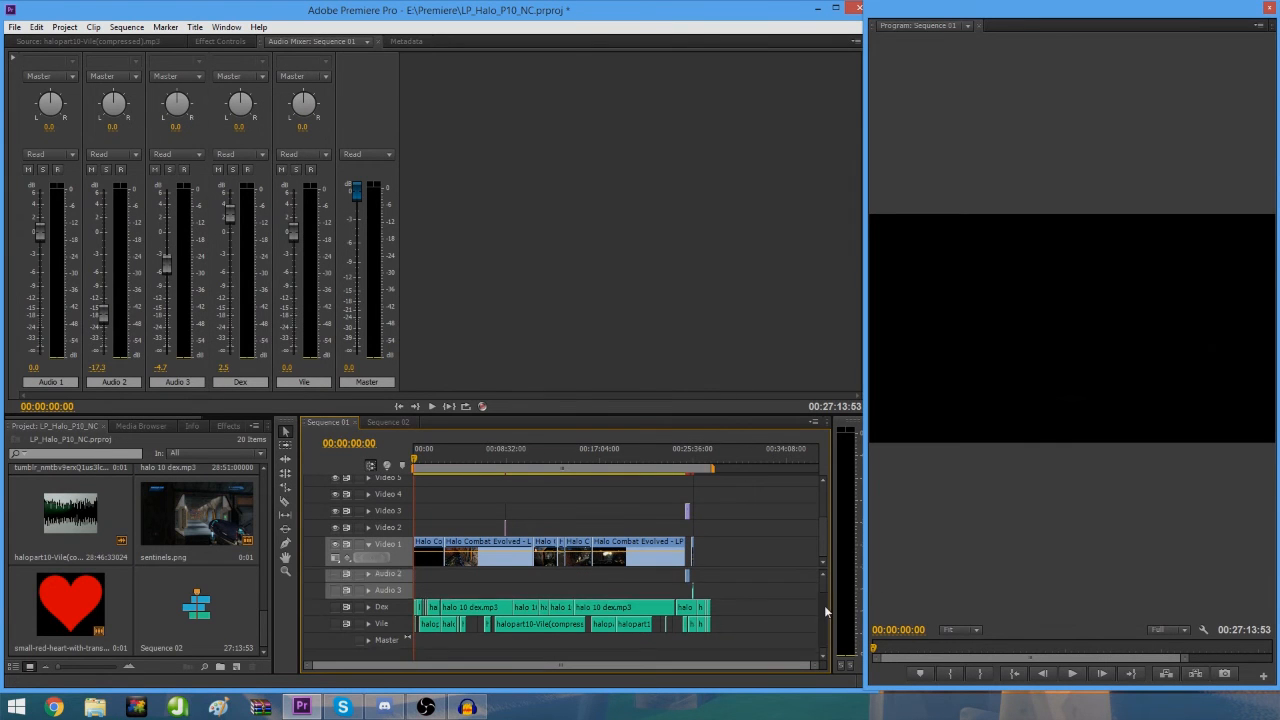
left_click(336, 603)
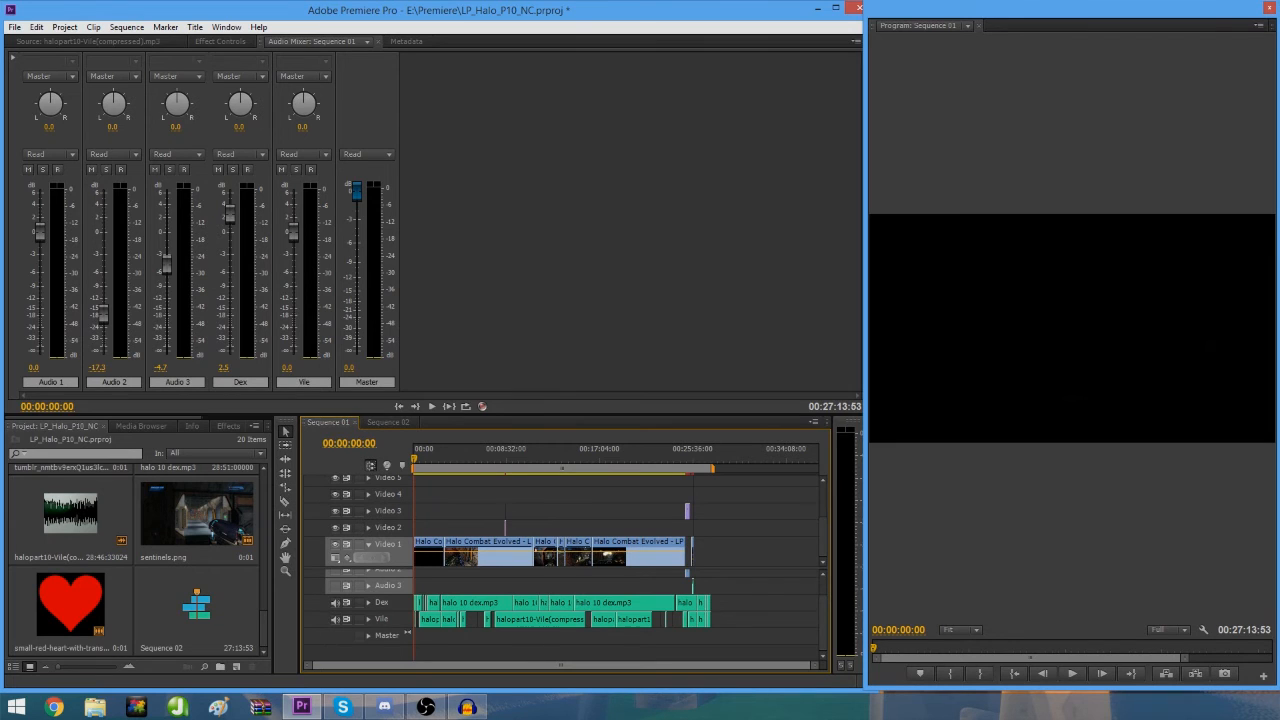
left_click(14, 27)
mouse_move(103, 337)
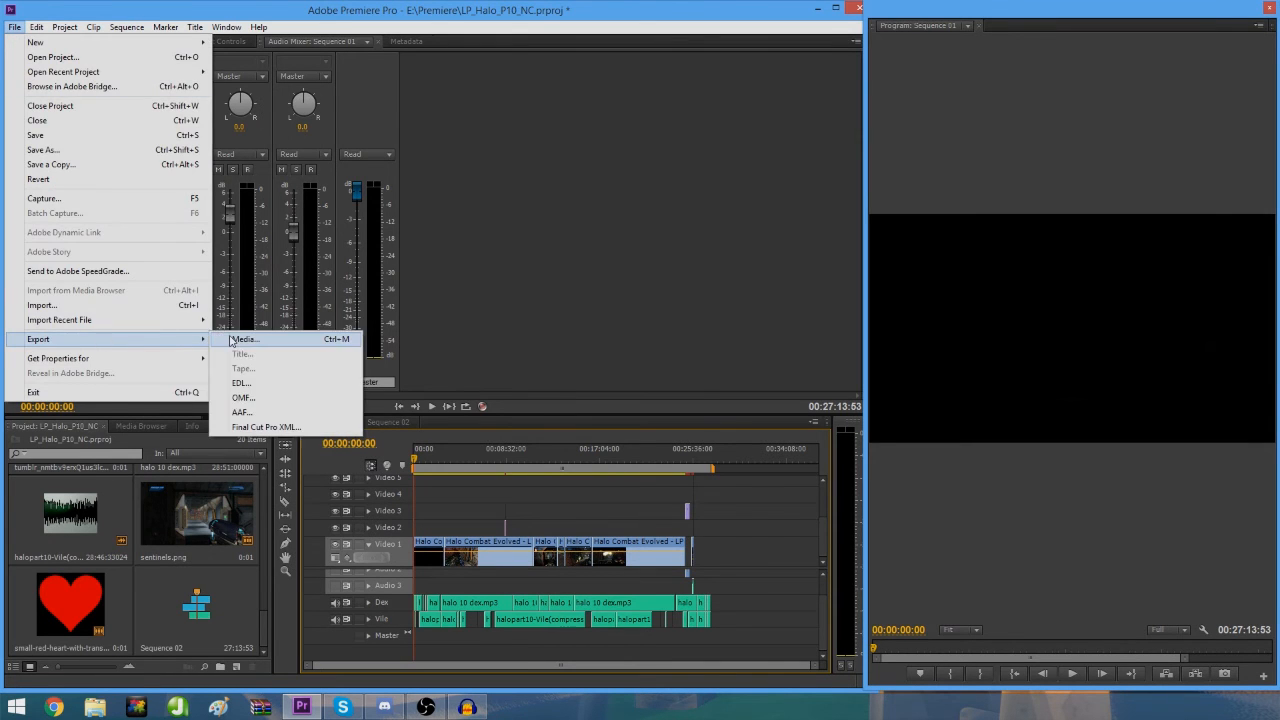
left_click(350, 337)
Step: Export the commentary as HALO 10 CO UNCUT.mp3 into the Halo 1 Audio\Uncut folder
left_click(612, 256)
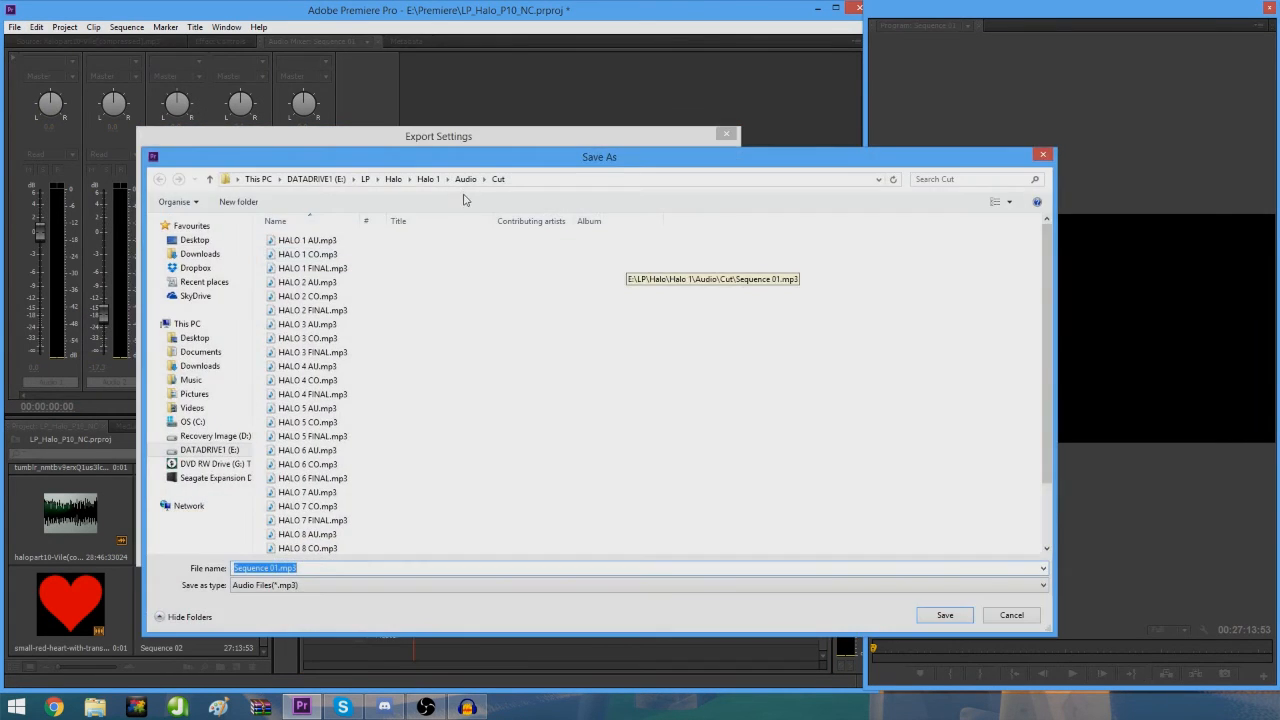
left_click(465, 182)
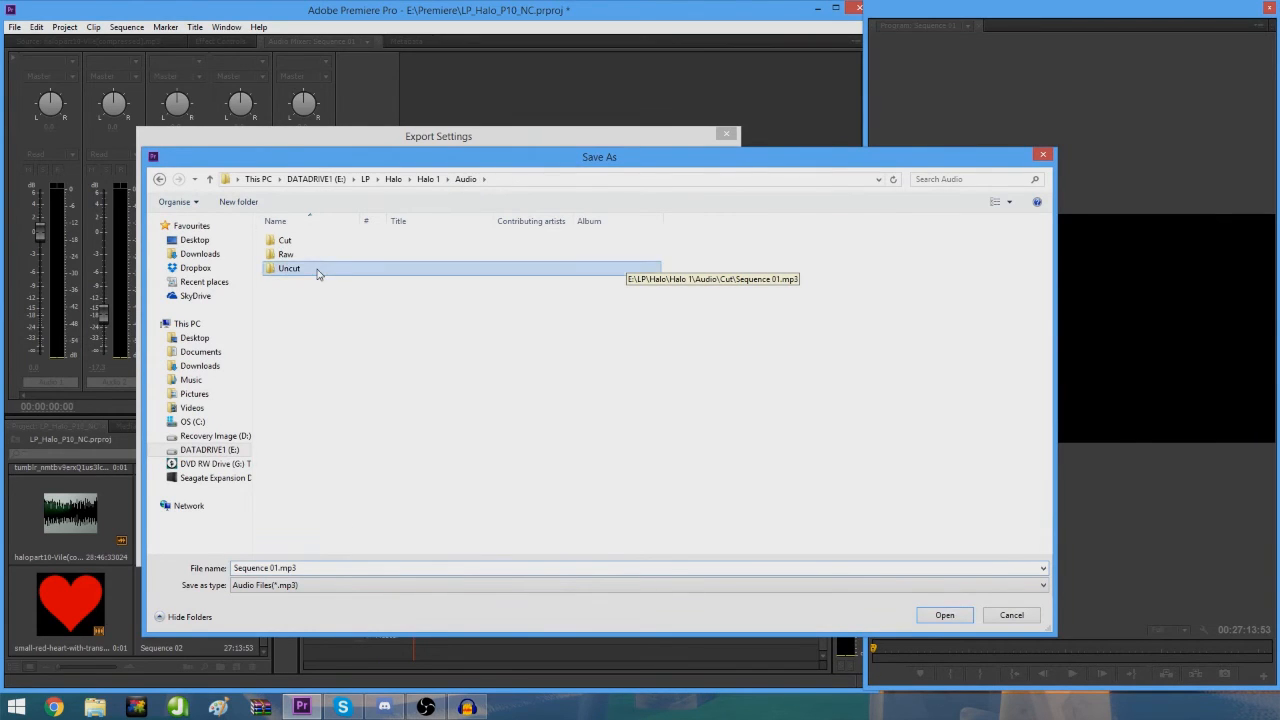
double_click(320, 271)
left_click(356, 464)
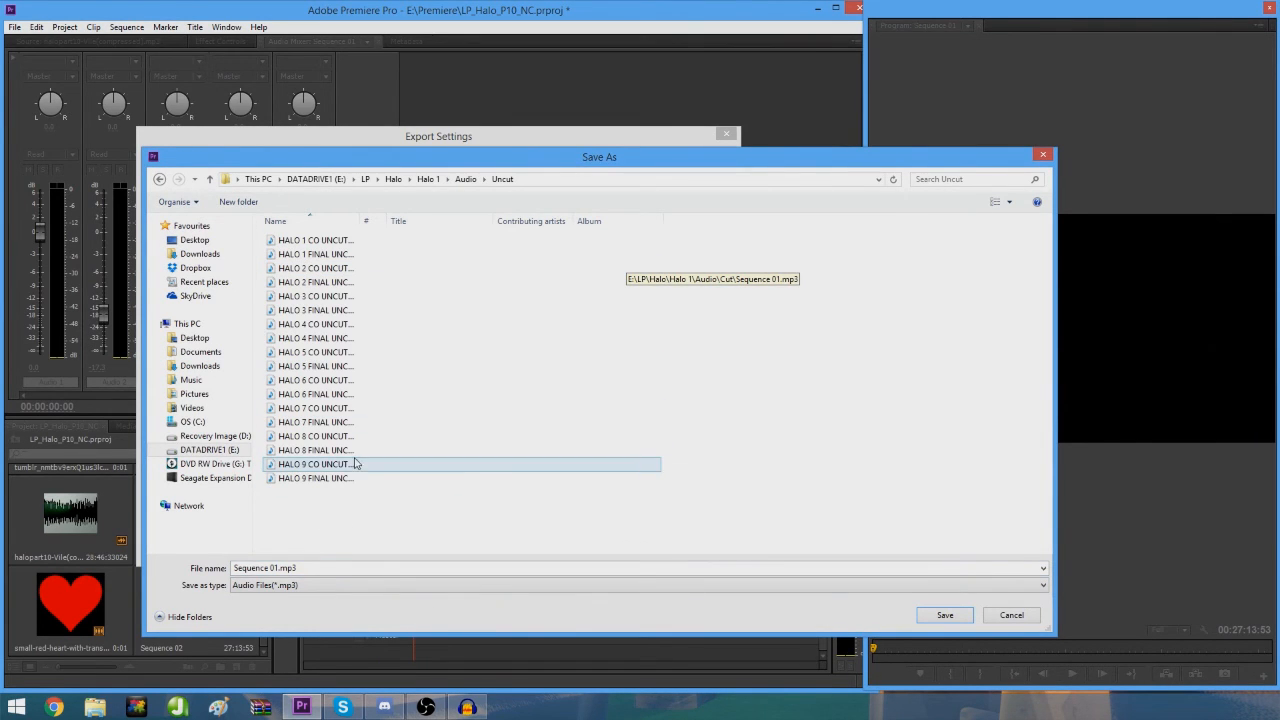
left_click(261, 568)
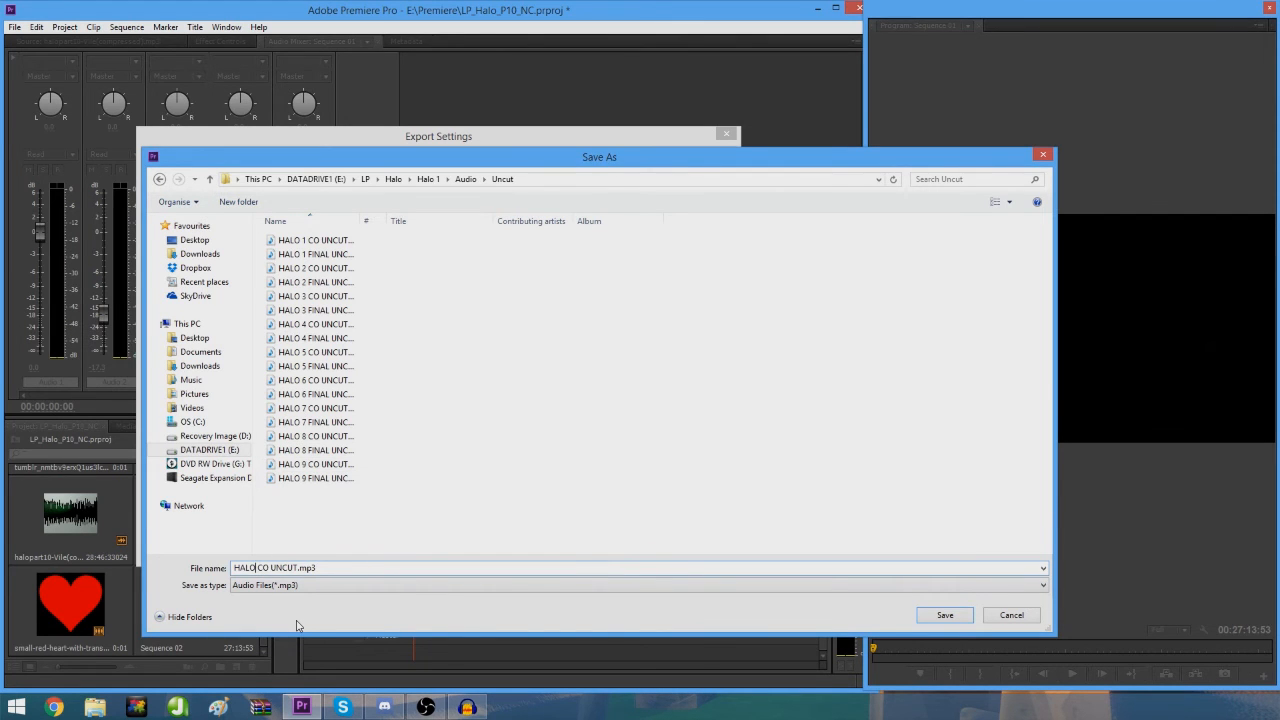
key("Return")
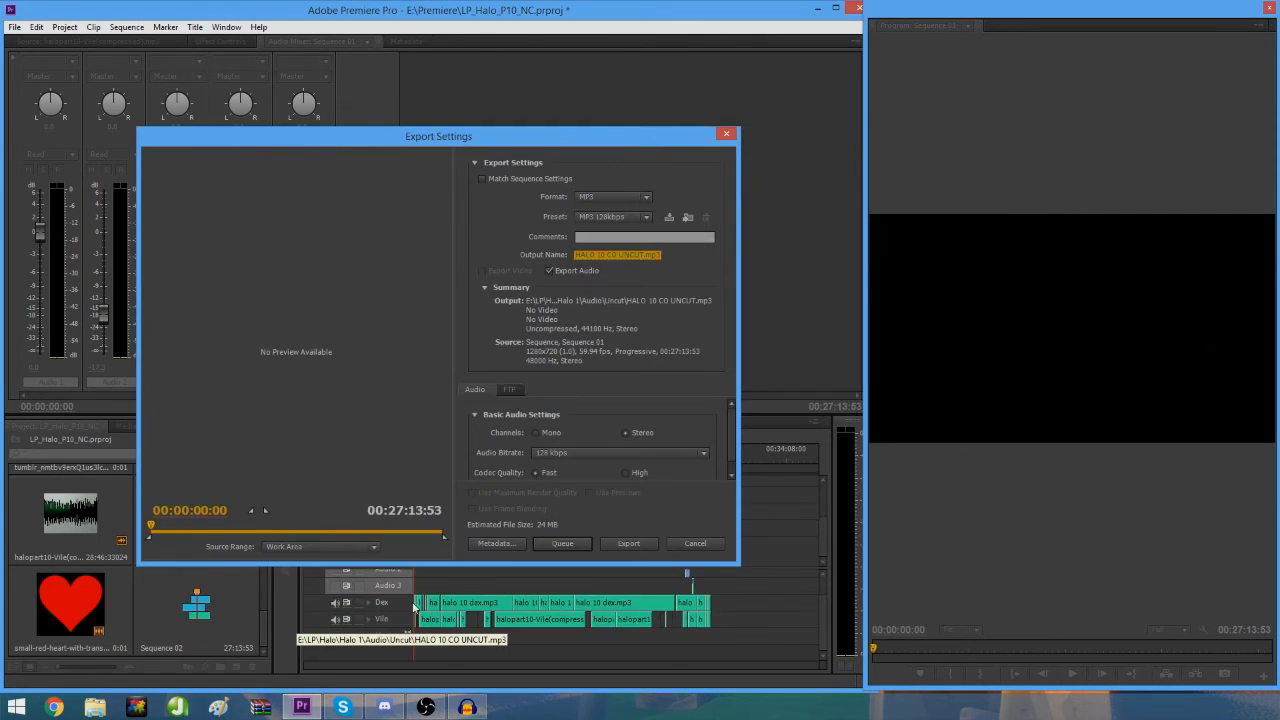
left_click(629, 543)
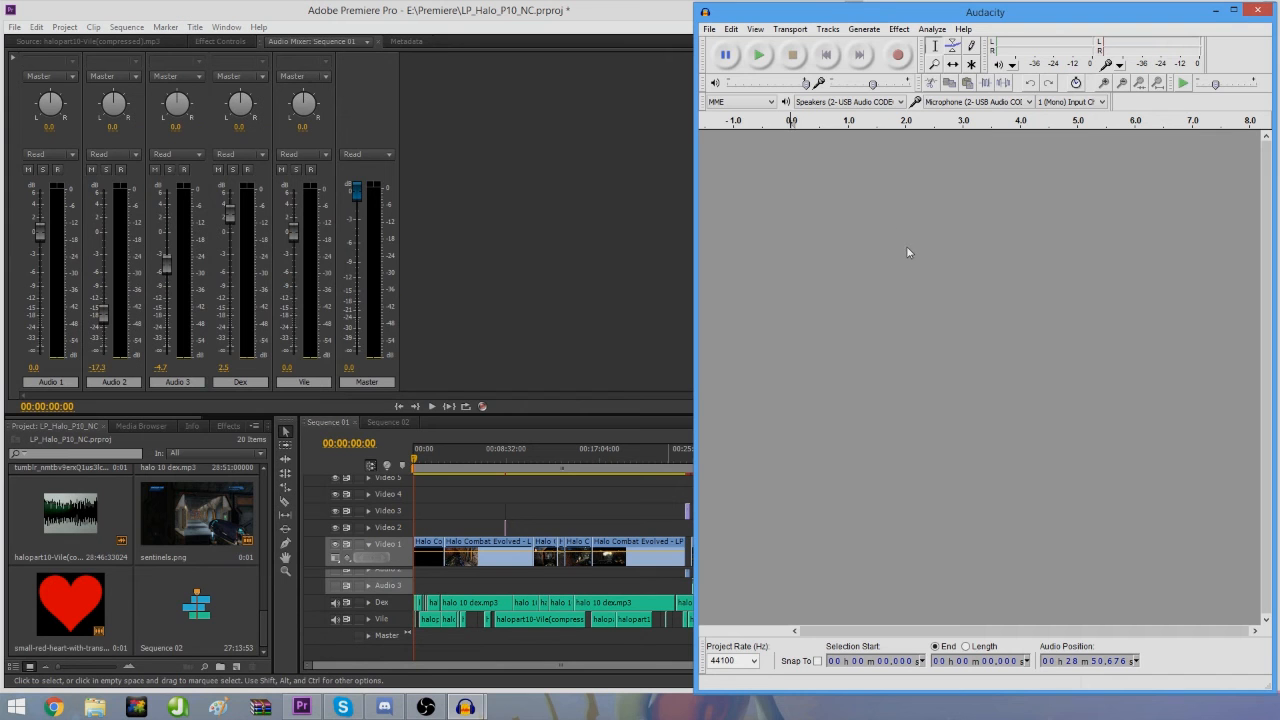
Step: Import HALO 10 AU.mp3 from the Halo 1 Audio\Cut folder into Audacity
mouse_move(908, 15)
left_mouse_down()
mouse_move(895, 13)
mouse_move(911, 14)
left_mouse_up()
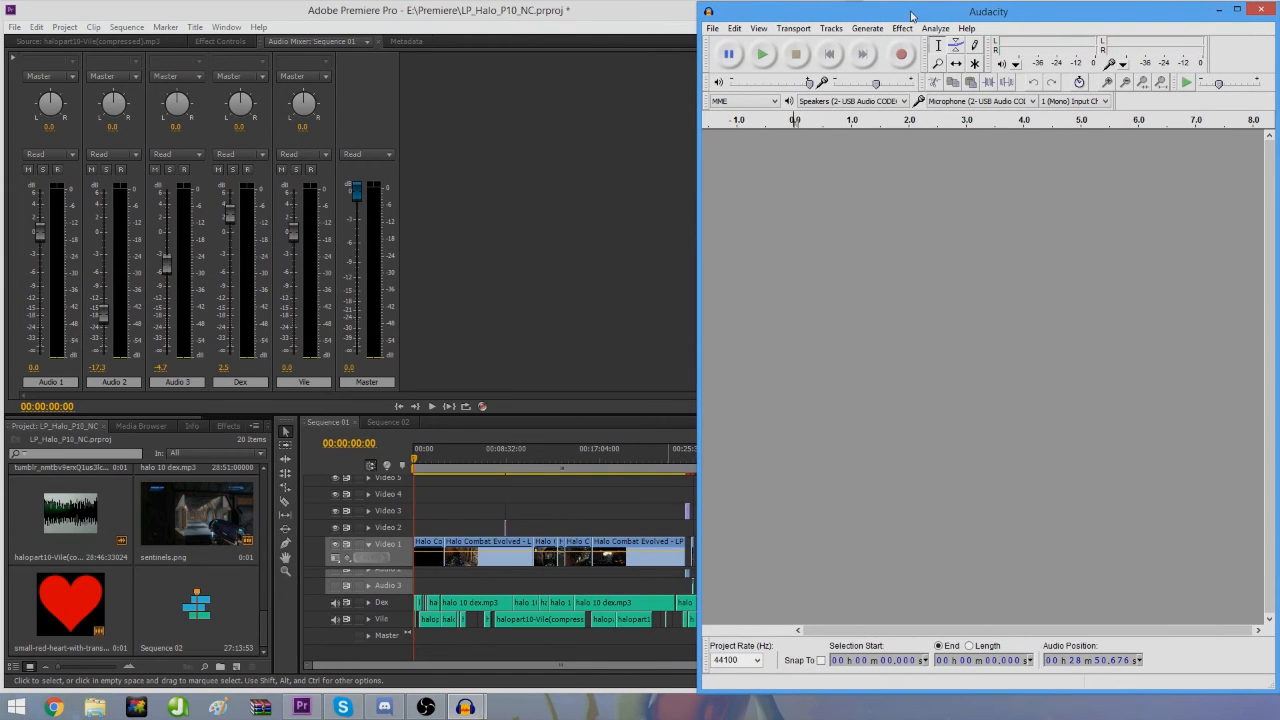
left_click(712, 28)
mouse_move(899, 191)
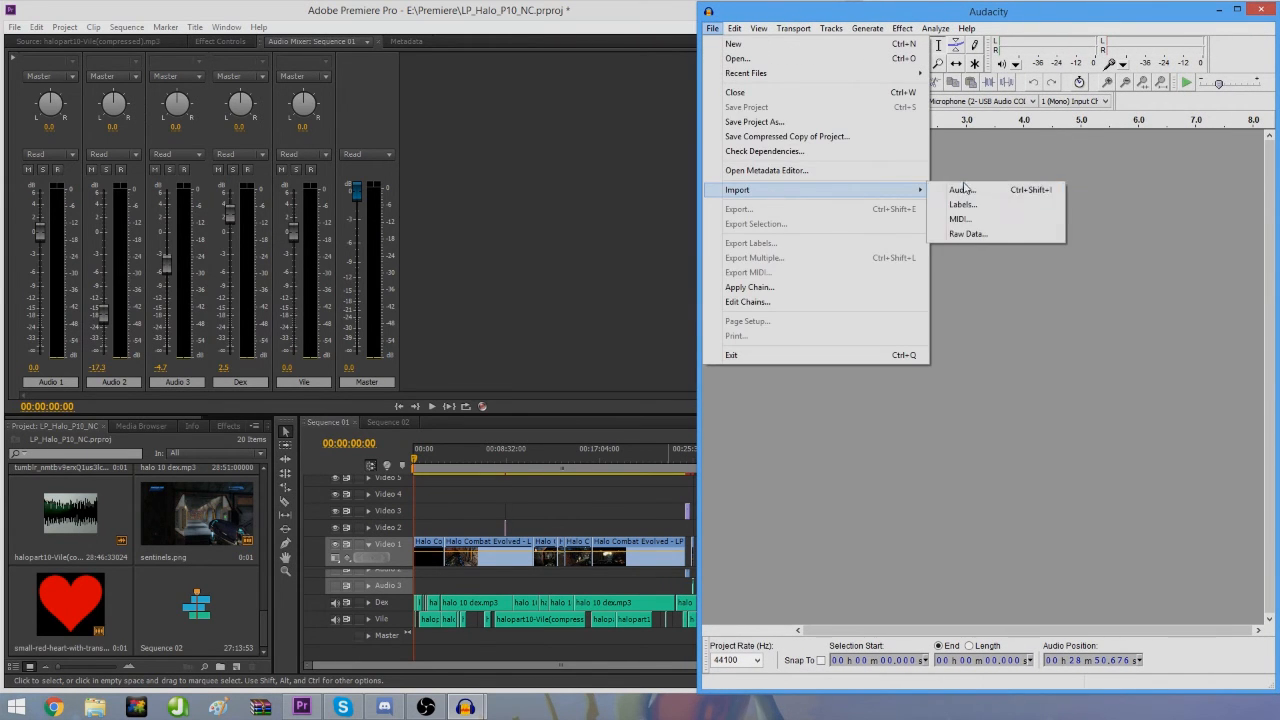
left_click(952, 190)
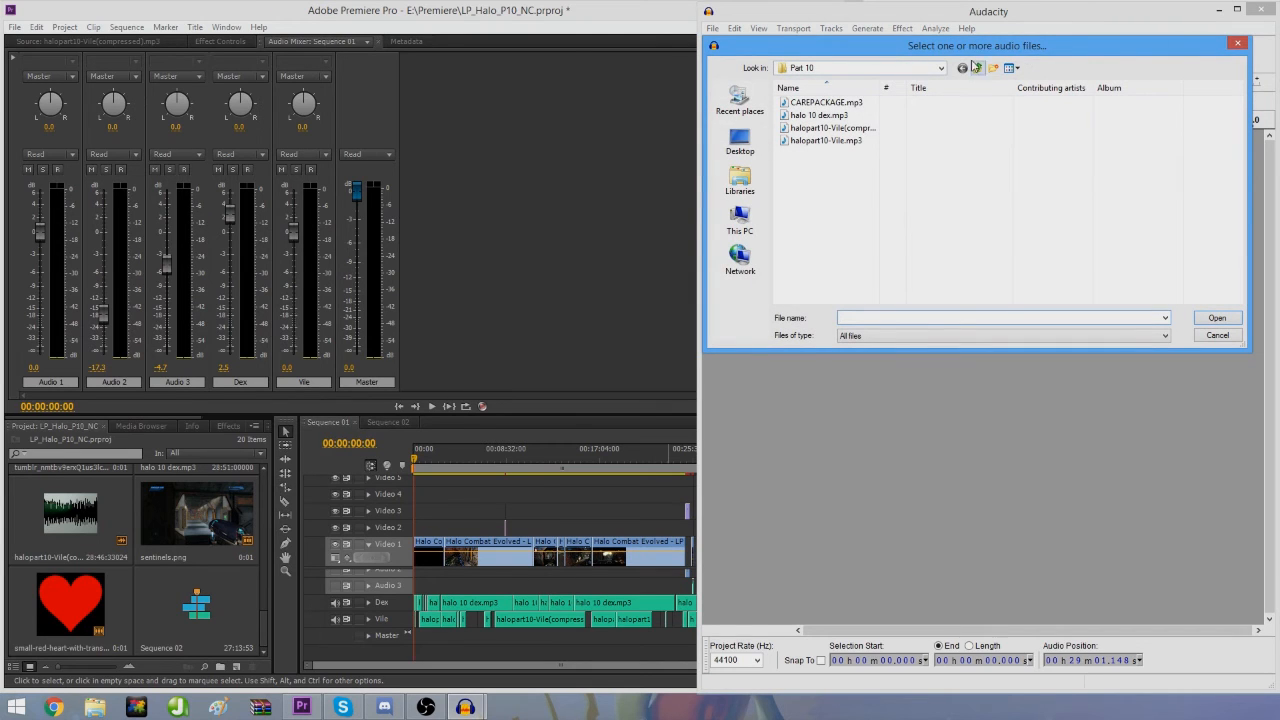
left_click(978, 68)
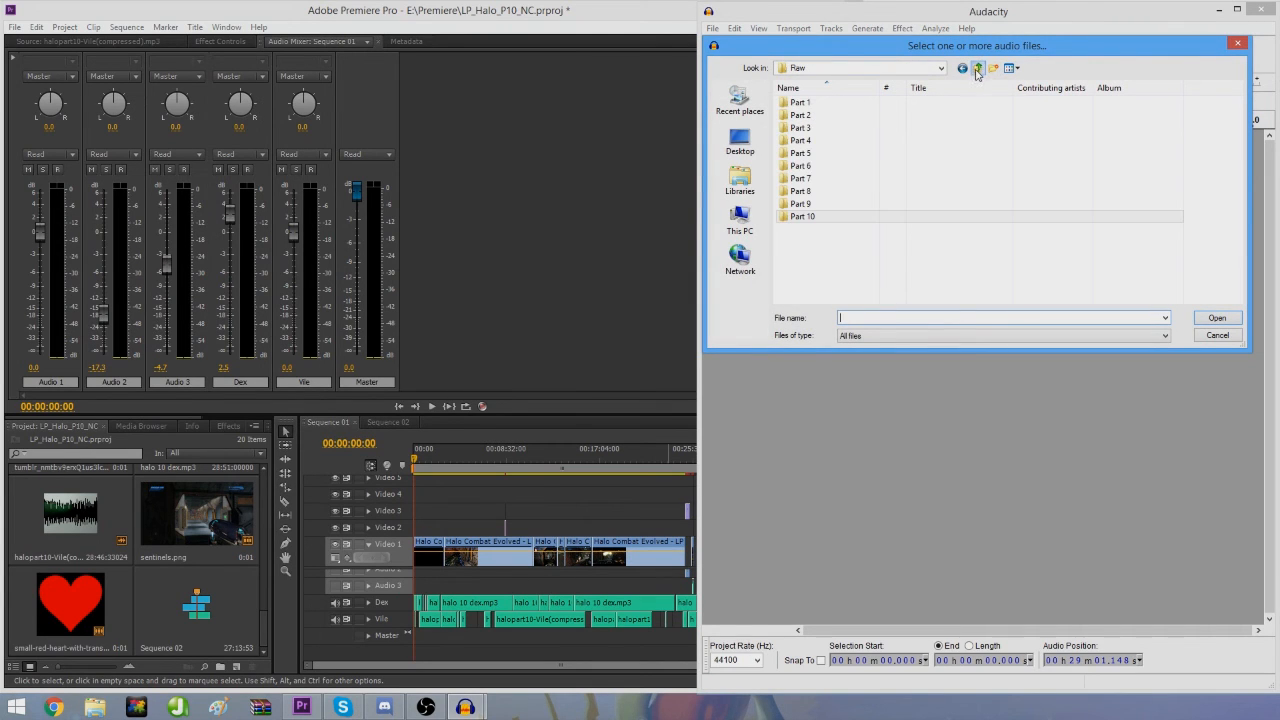
left_click(978, 68)
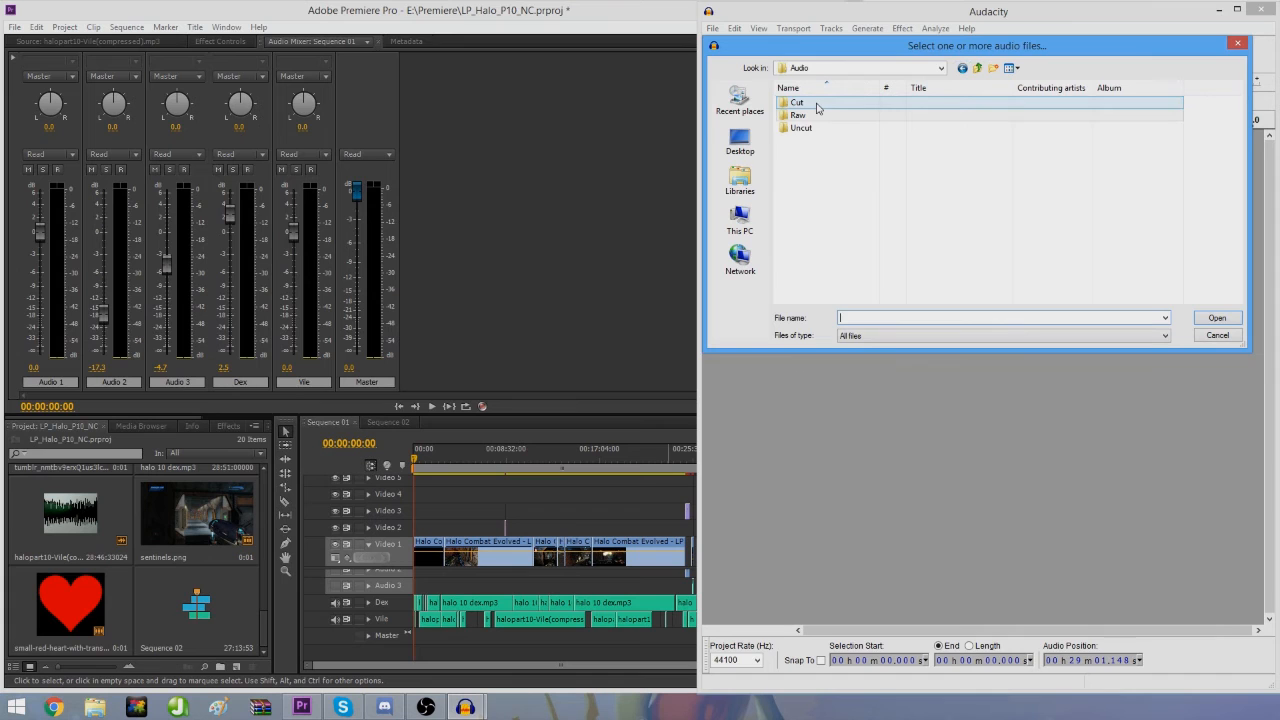
double_click(817, 103)
scroll(830, 160, "down", 5)
left_click(890, 293)
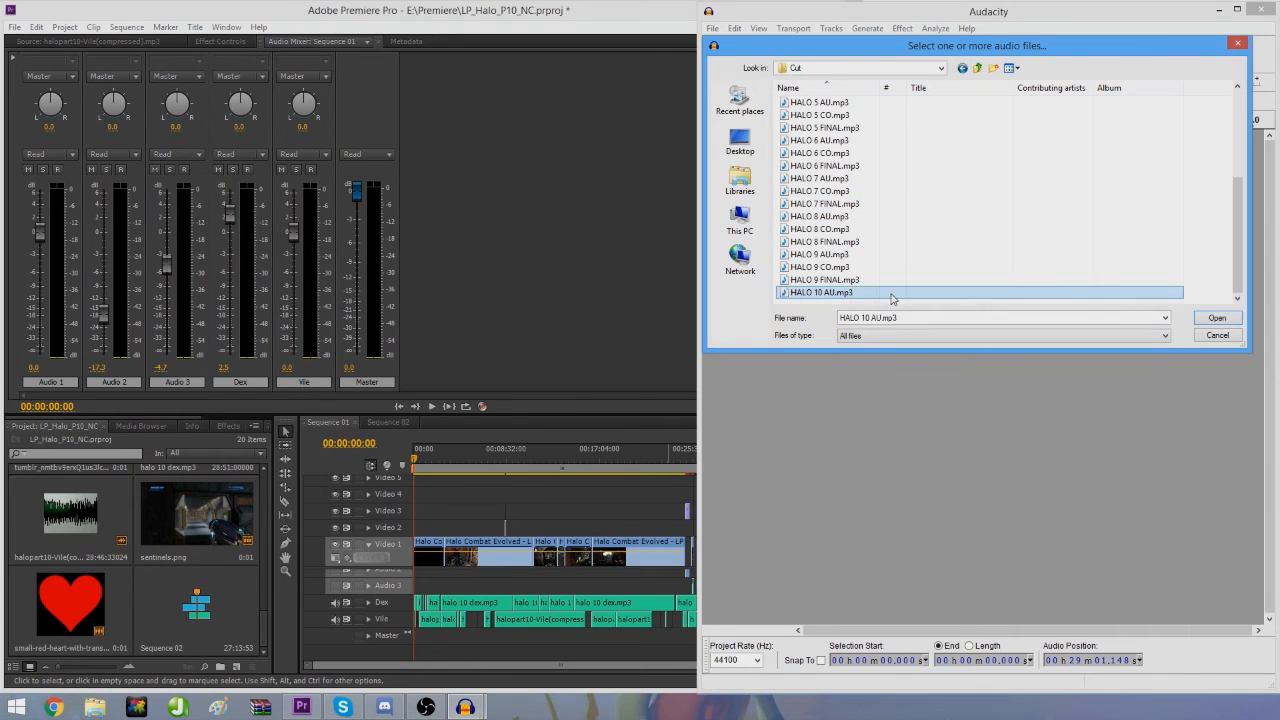
left_click(1208, 320)
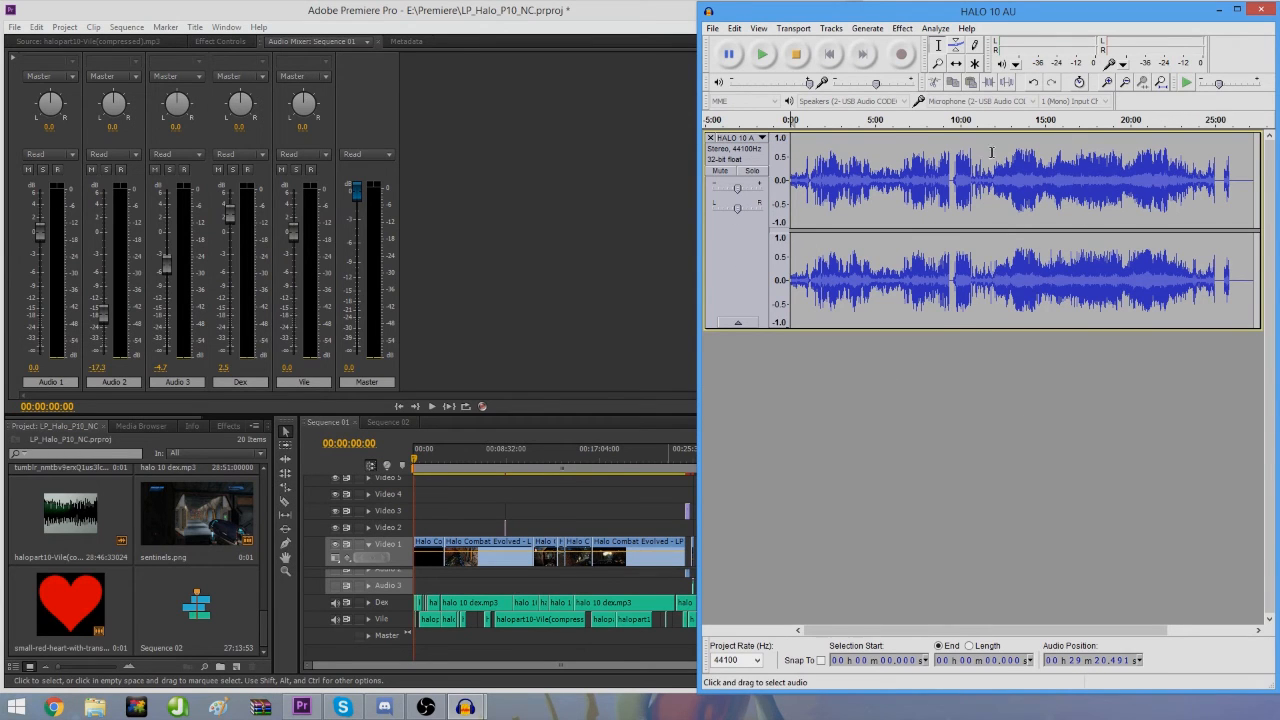
Step: Check the Audio 1 to Audio 3, Dex and Vile tracks in the Premiere Pro timeline, and return to Audacity
left_click(712, 28)
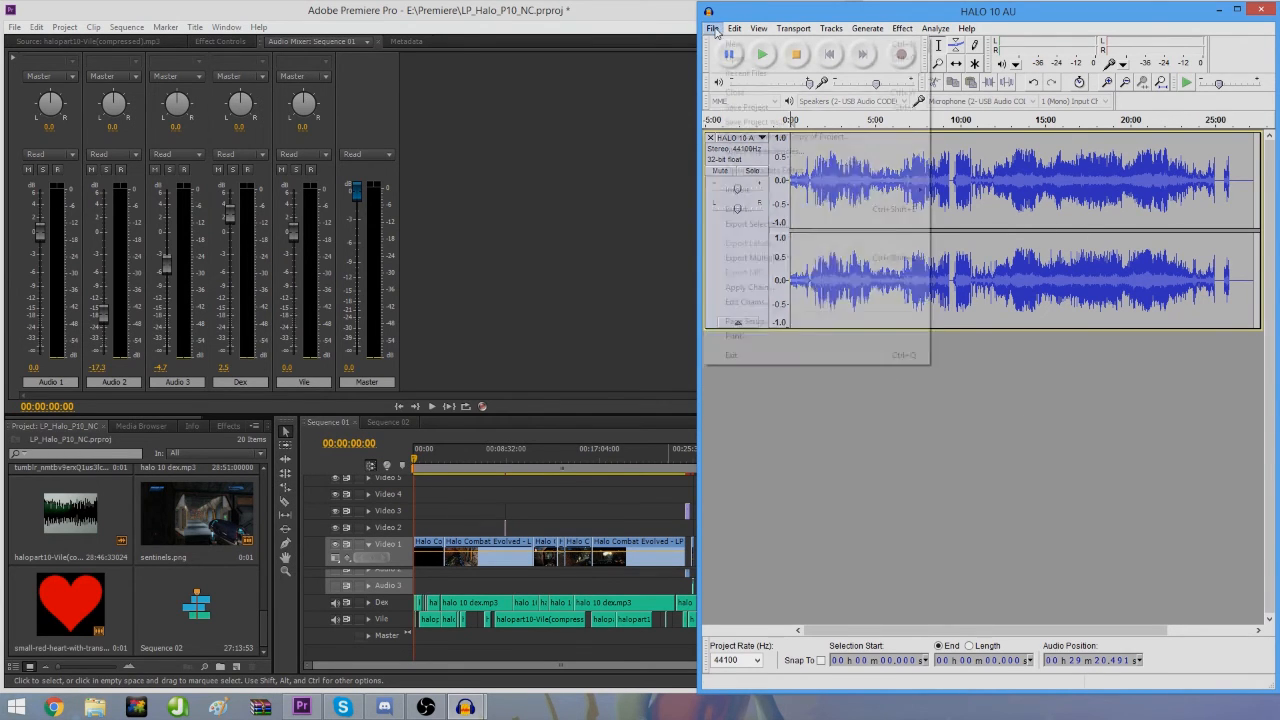
left_click(712, 28)
left_click(686, 239)
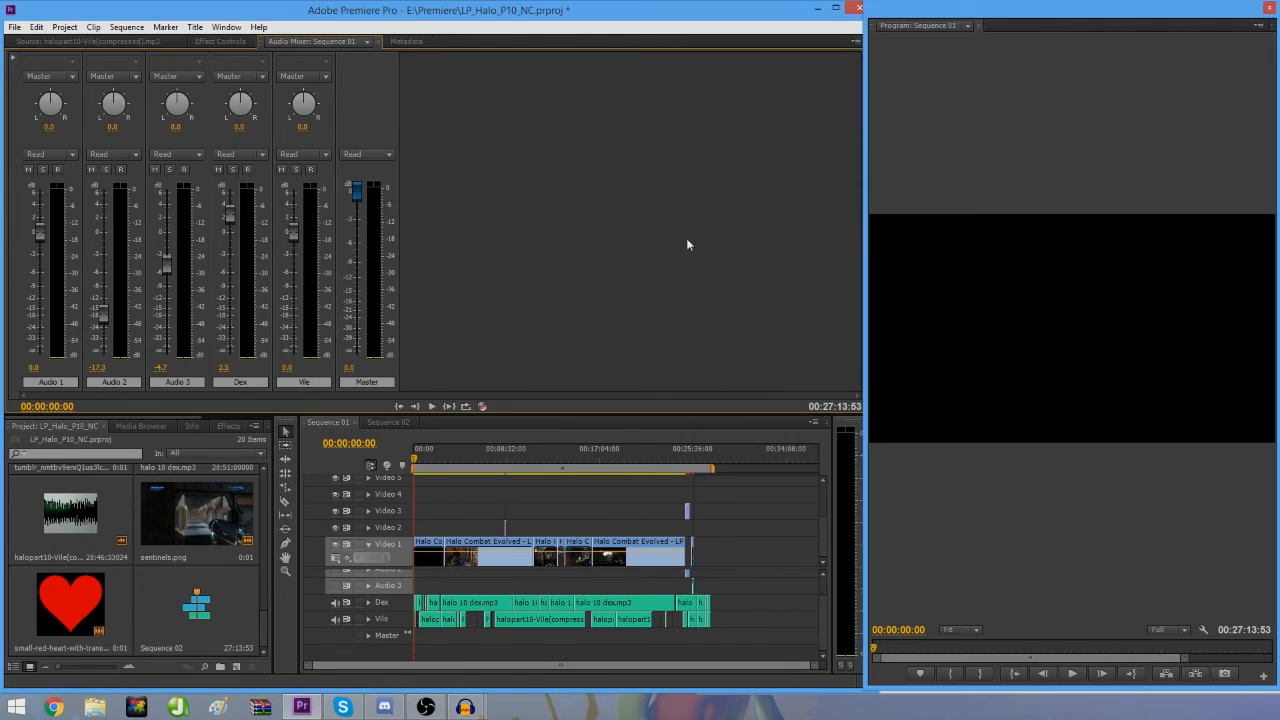
left_click(824, 537)
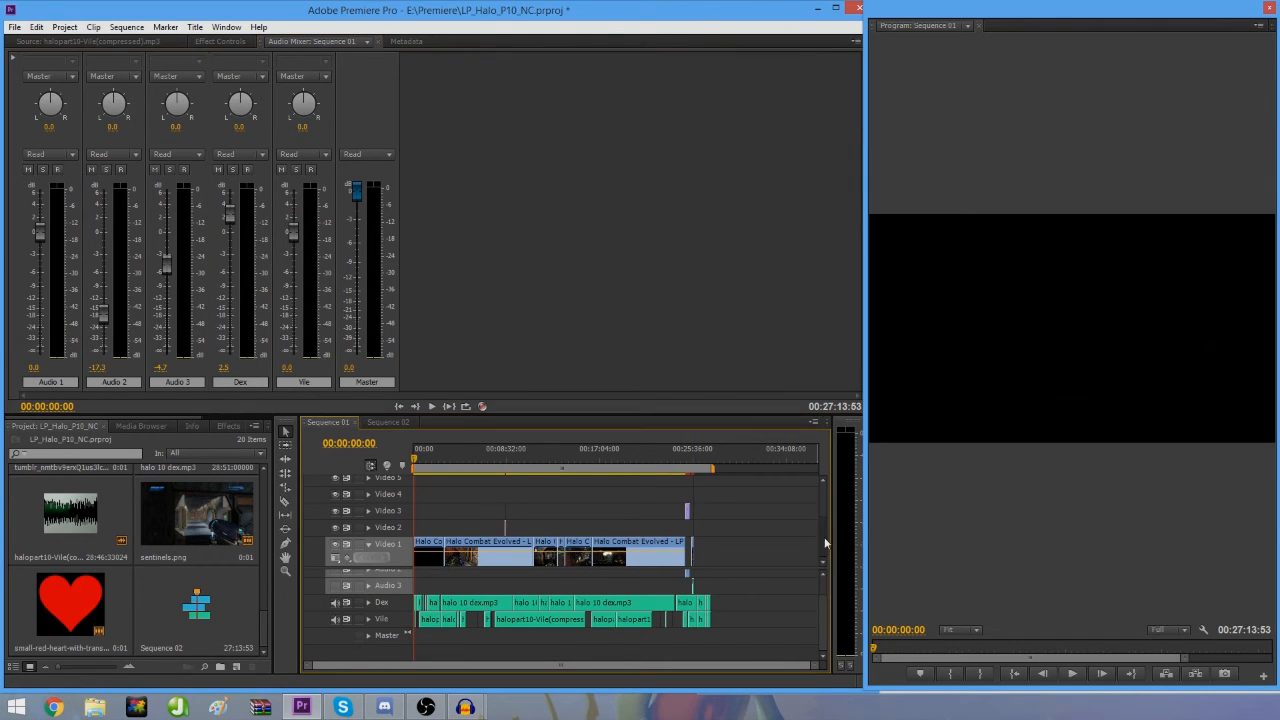
left_click_drag(824, 609, 820, 560)
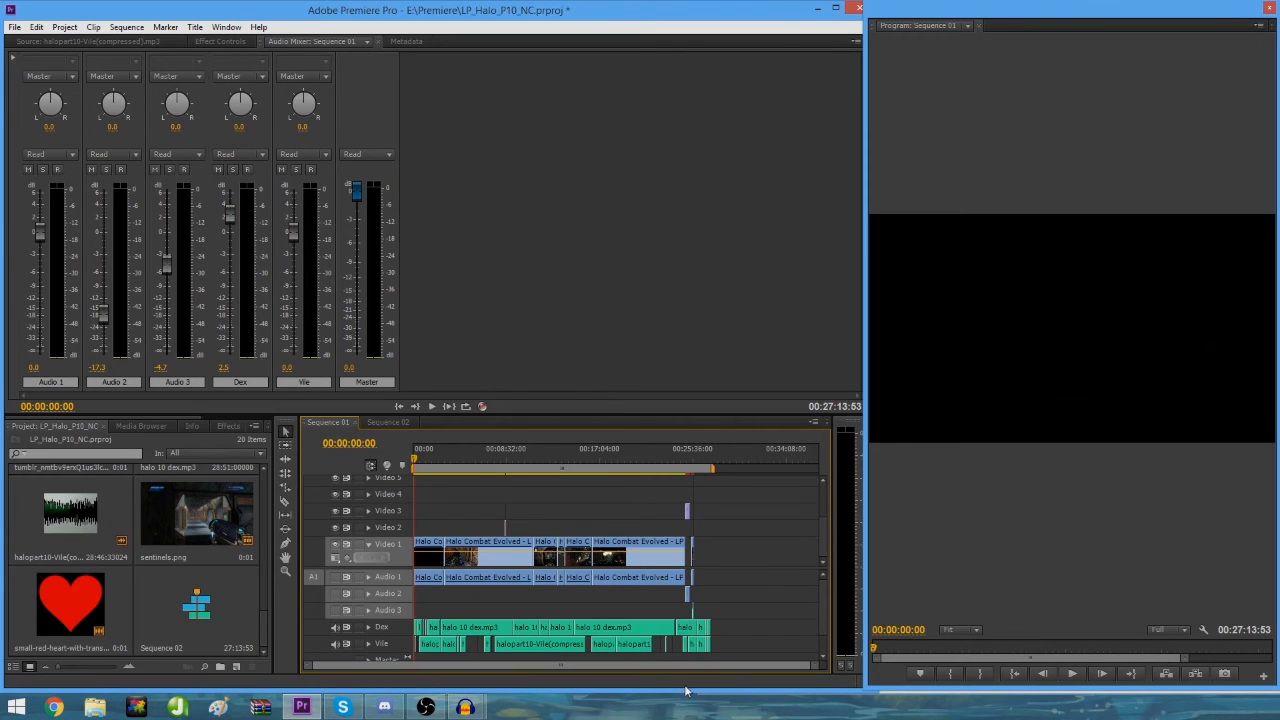
mouse_move(465, 707)
left_click(533, 633)
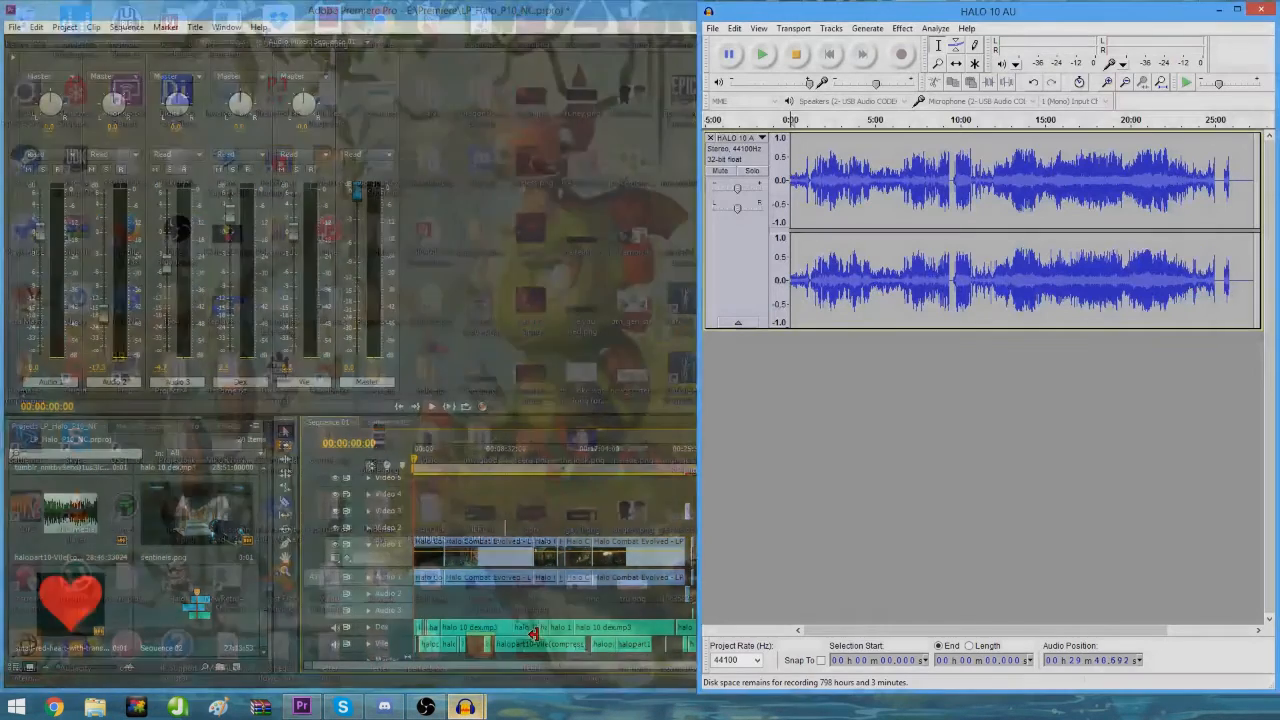
Step: Import HALO 10 CO UNCUT.mp3 from the Audio\Uncut folder beneath the HALO 10 AU track
left_click(712, 28)
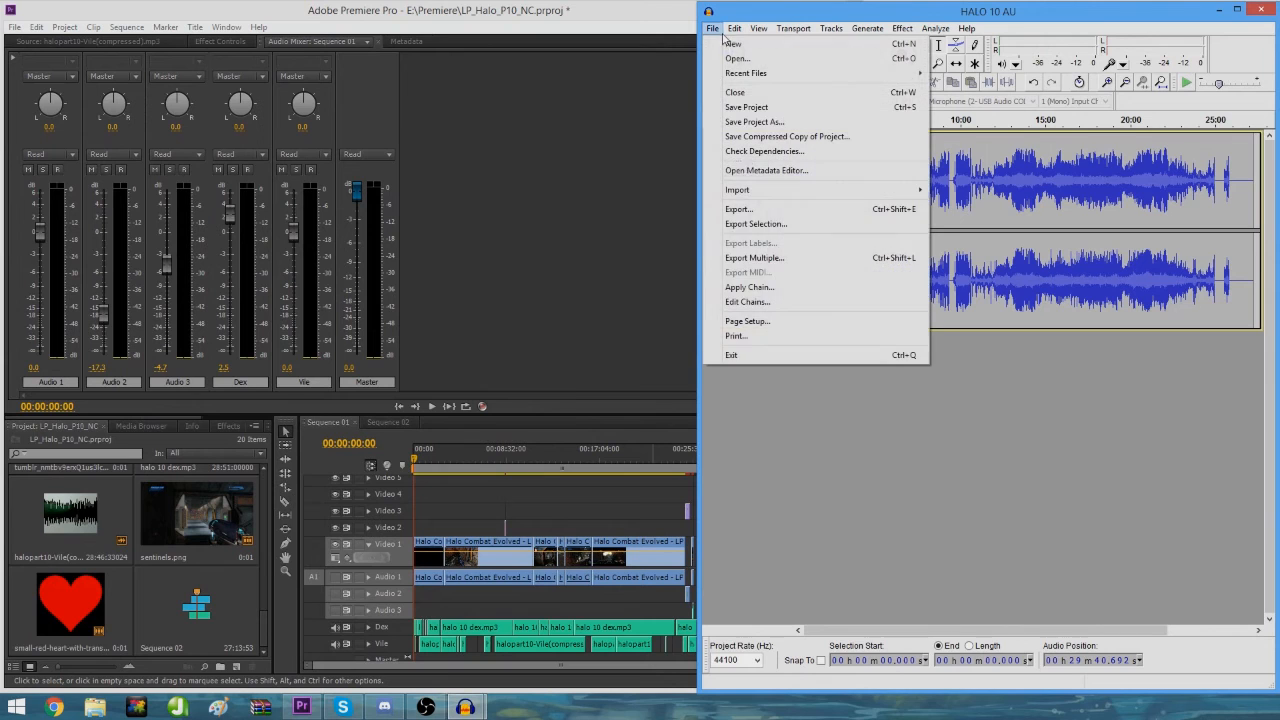
mouse_move(794, 194)
left_click(946, 191)
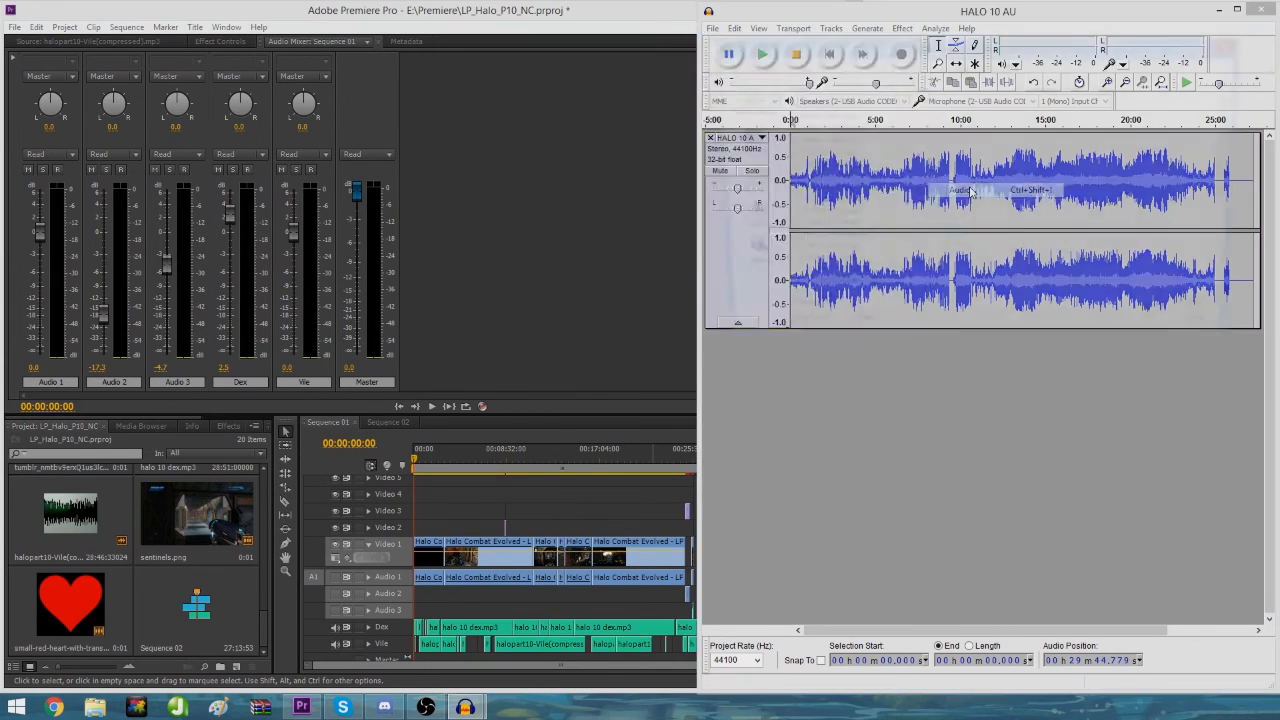
left_click(979, 68)
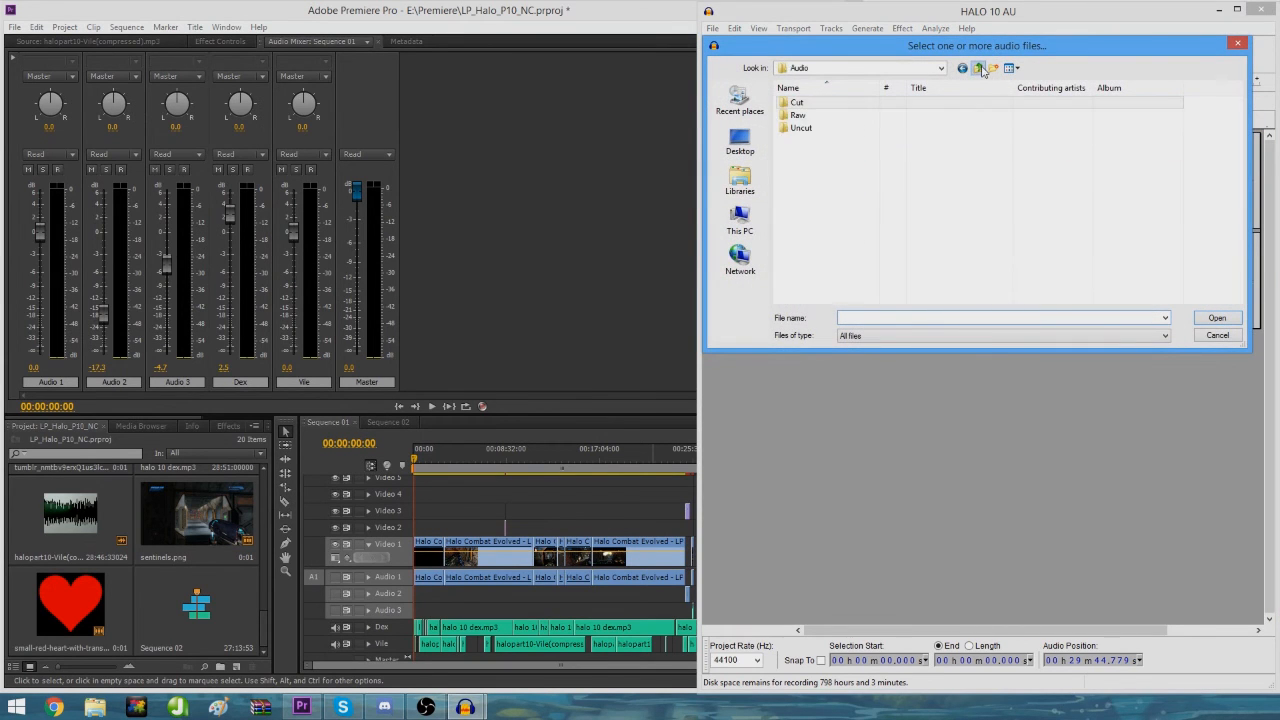
double_click(834, 128)
scroll(1034, 218, "down", 2)
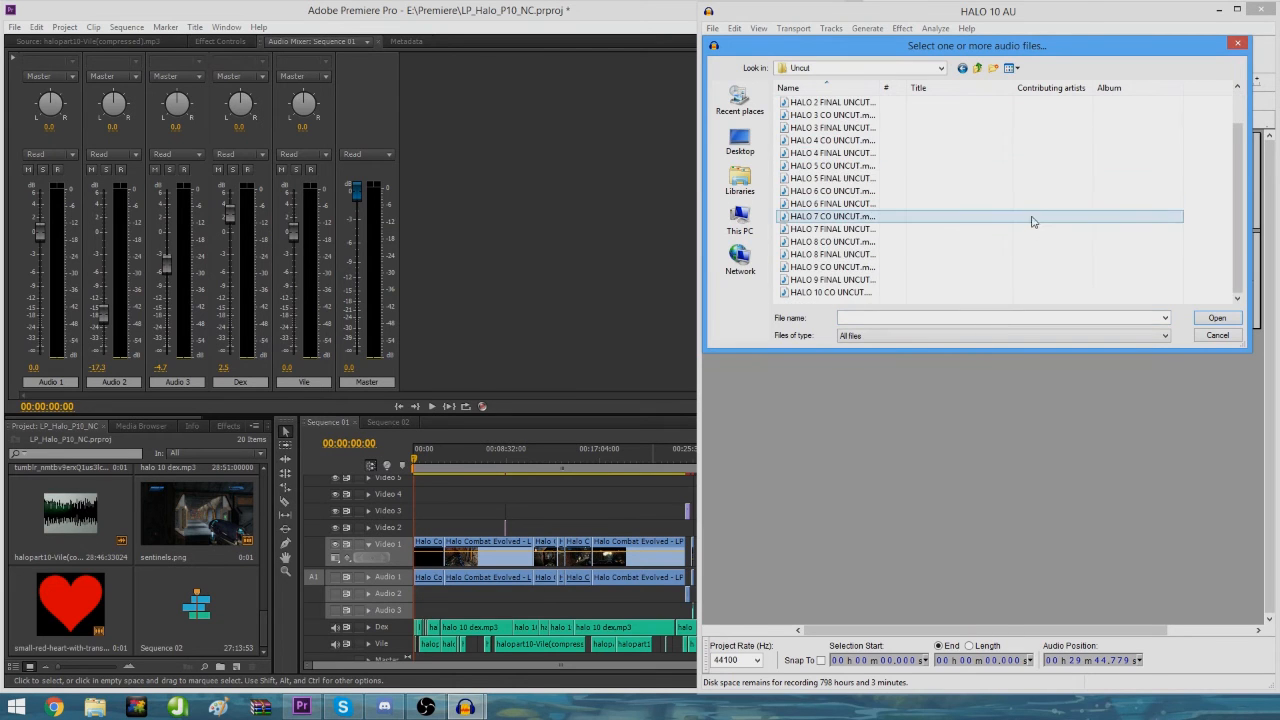
double_click(864, 295)
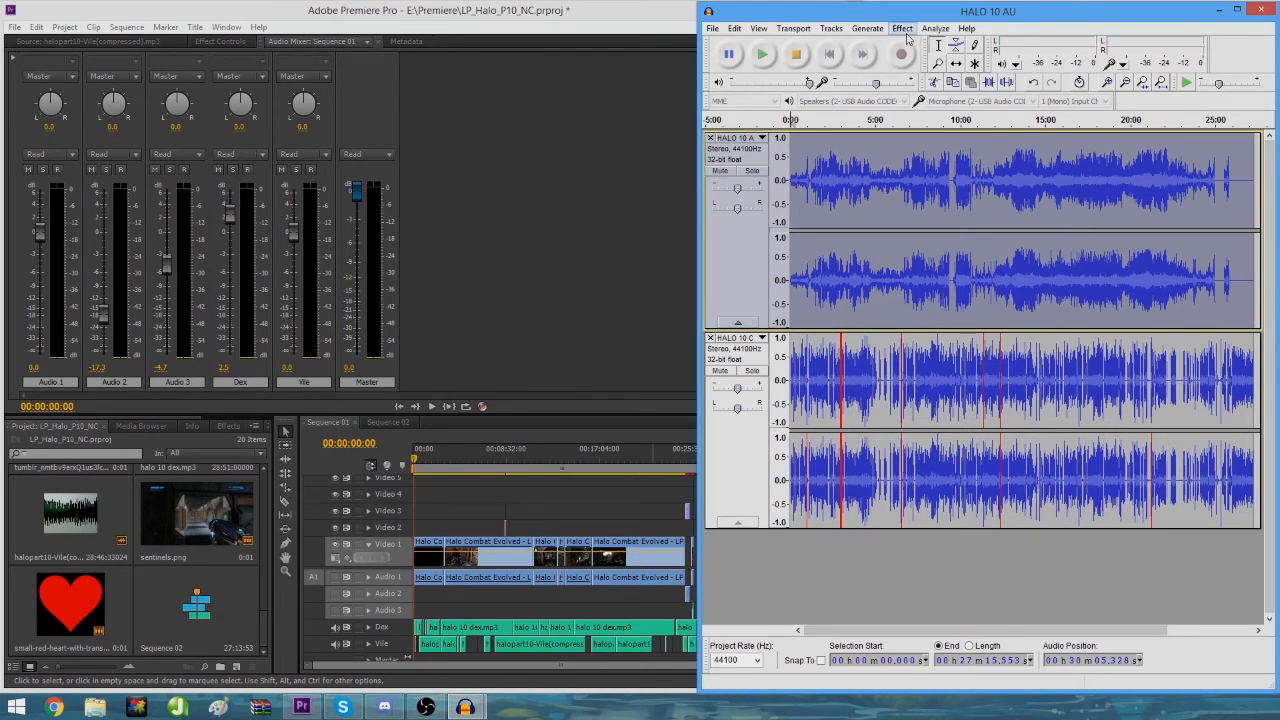
Step: Apply Auto Duck to the HALO 10 AU track with a -12.5 dB duck amount and a -30 dB threshold
left_click(749, 431)
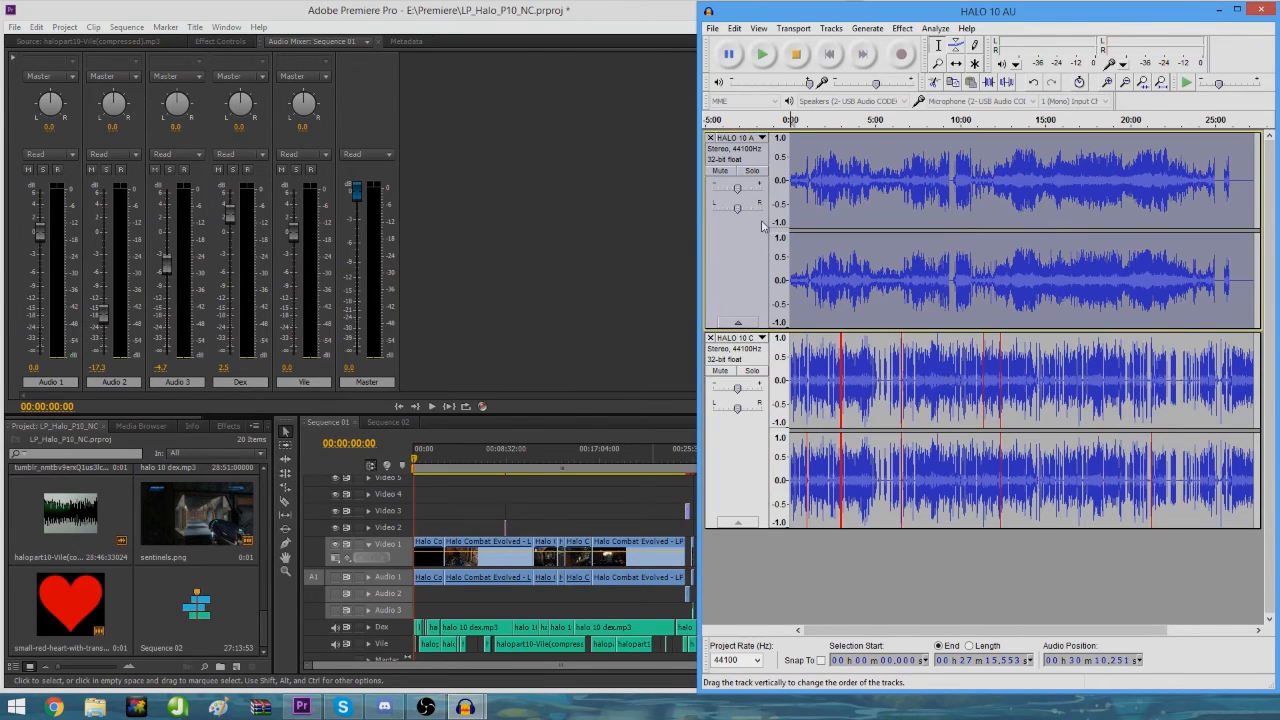
left_click(751, 441)
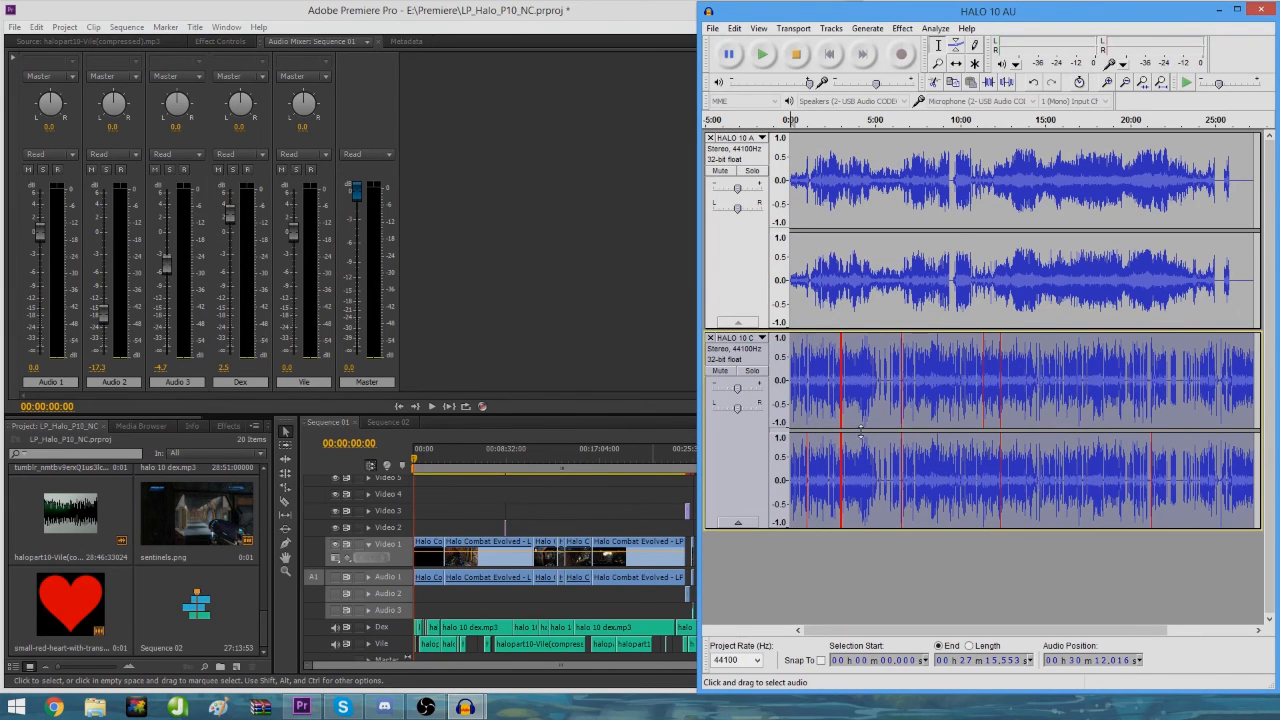
left_click(752, 254)
left_click(905, 29)
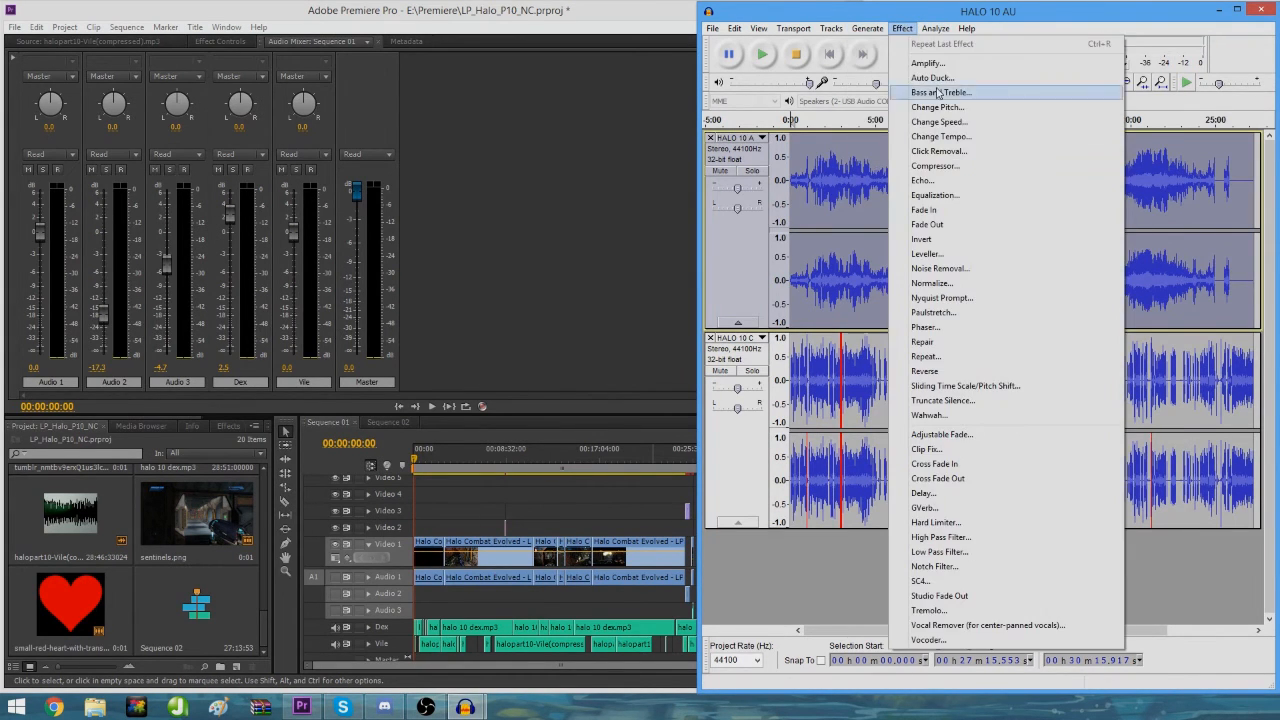
left_click(940, 78)
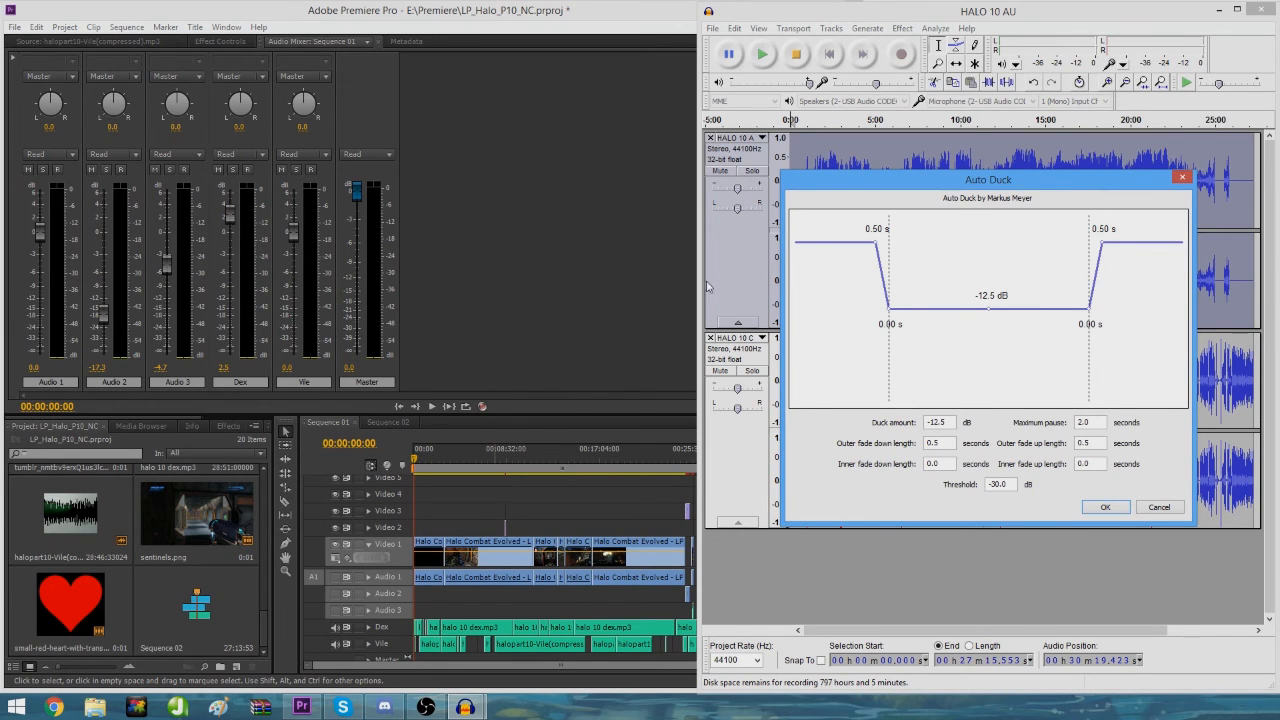
left_click(1122, 512)
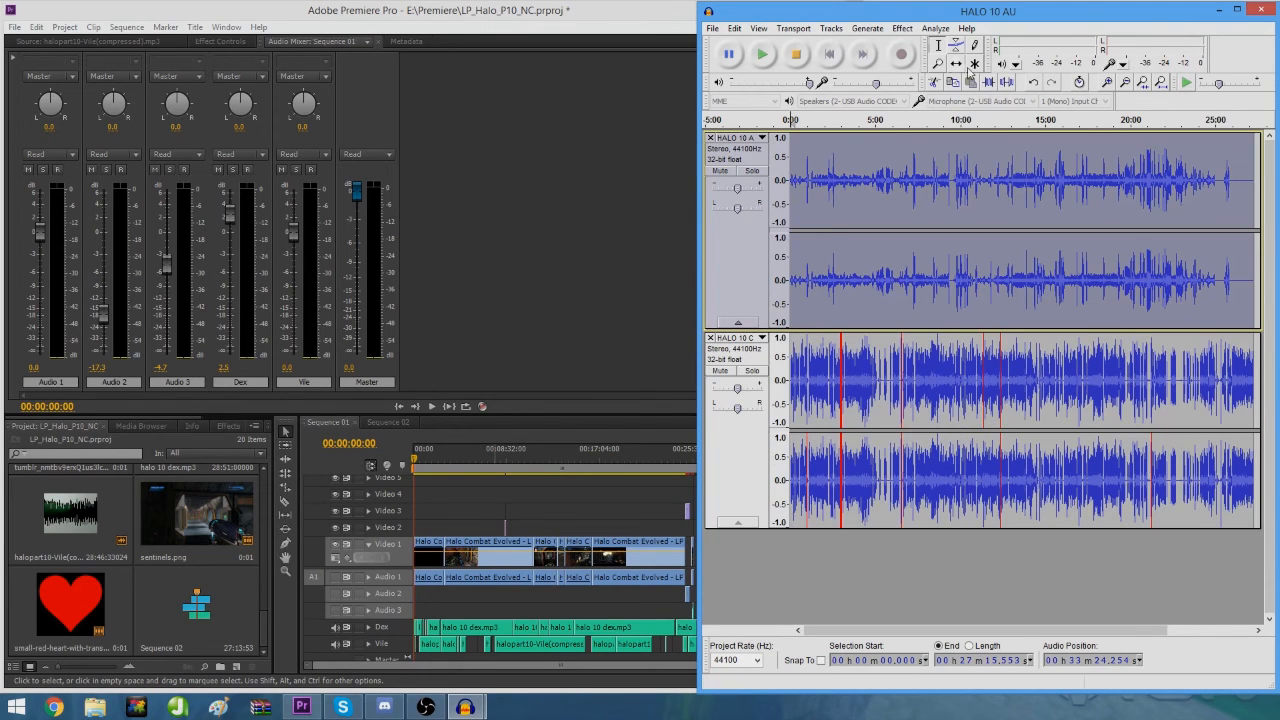
Step: Play the ducked gameplay audio together with the commentary from the beginning to check the mix
left_click(1107, 84)
left_click(1107, 84)
left_click(1107, 84)
left_click(1107, 84)
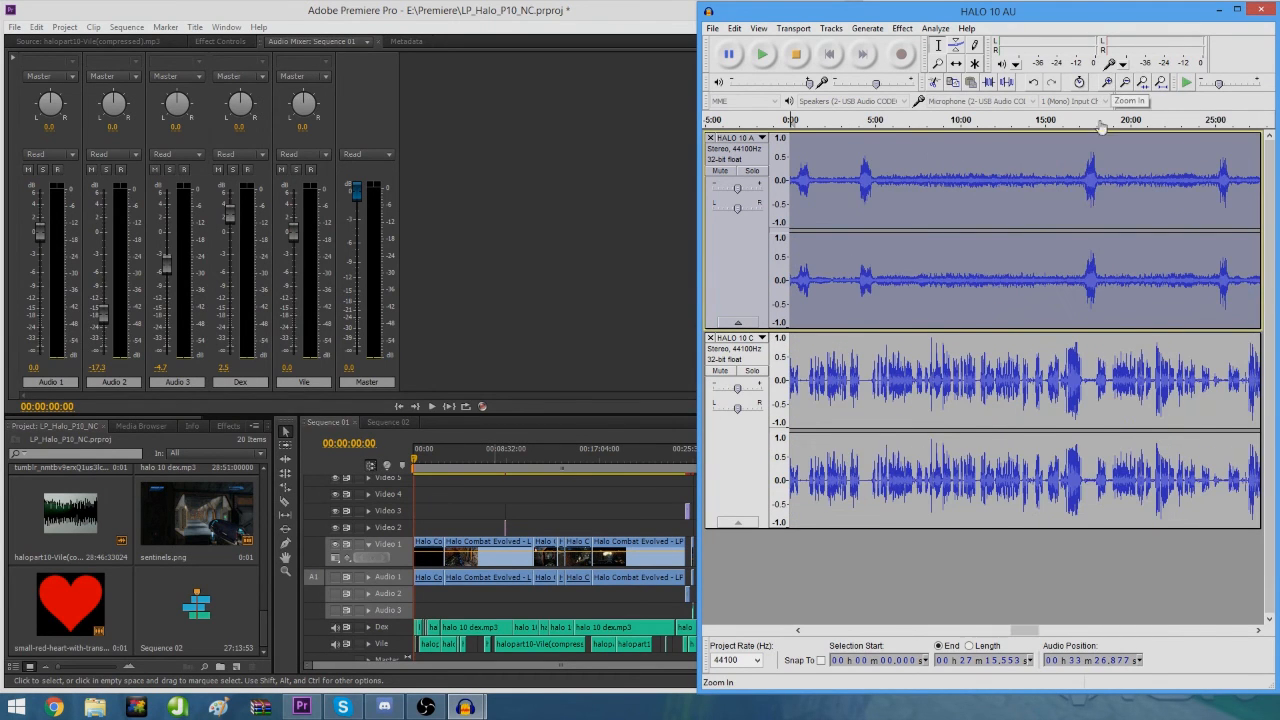
left_click_drag(1015, 635, 817, 634)
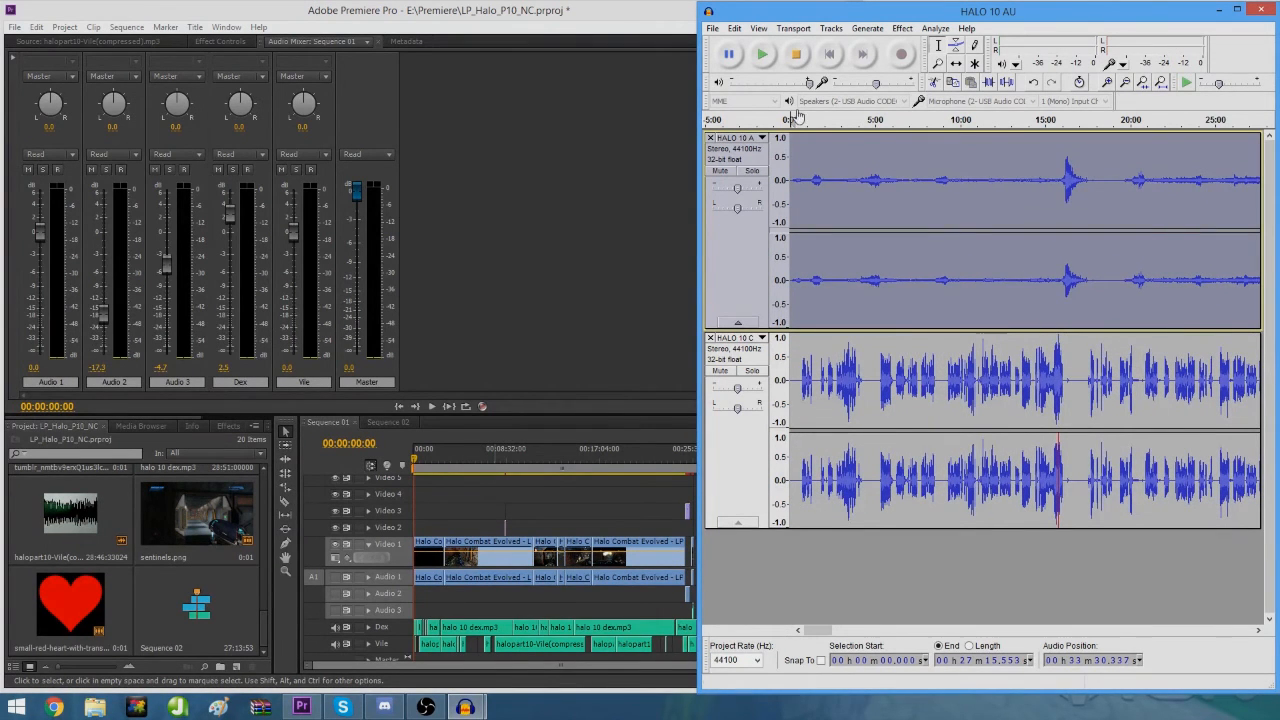
left_click(765, 60)
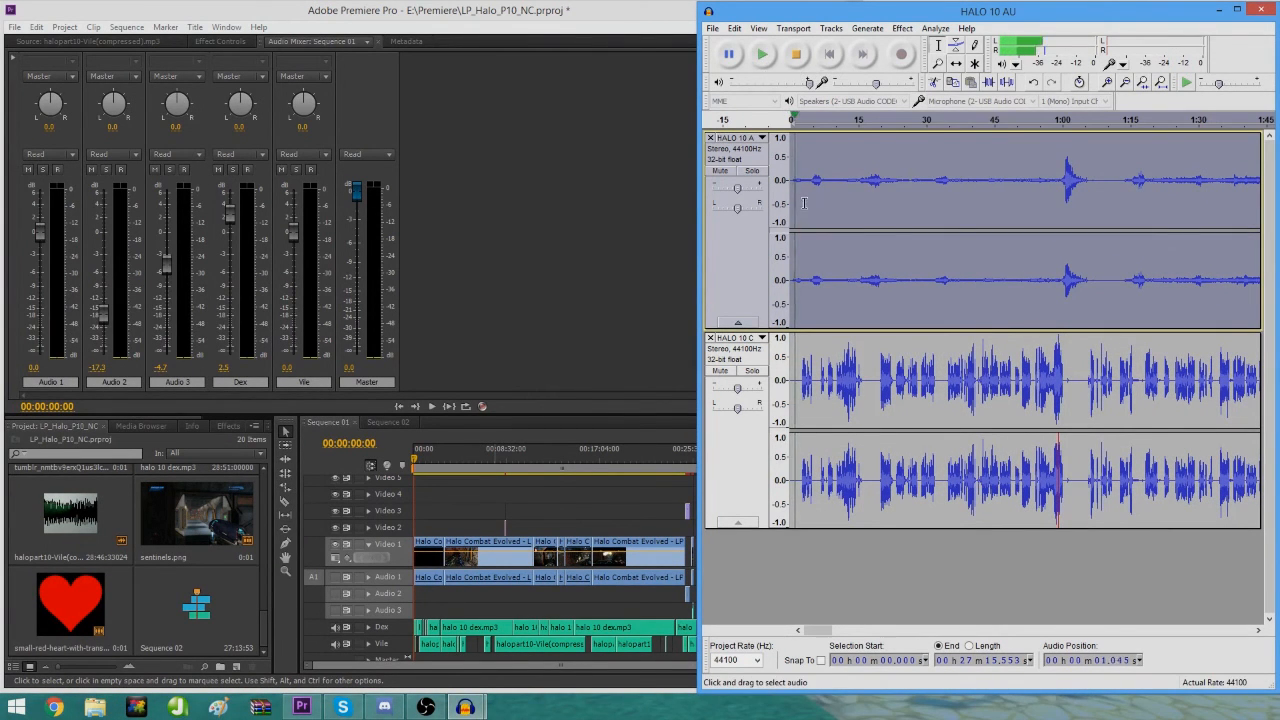
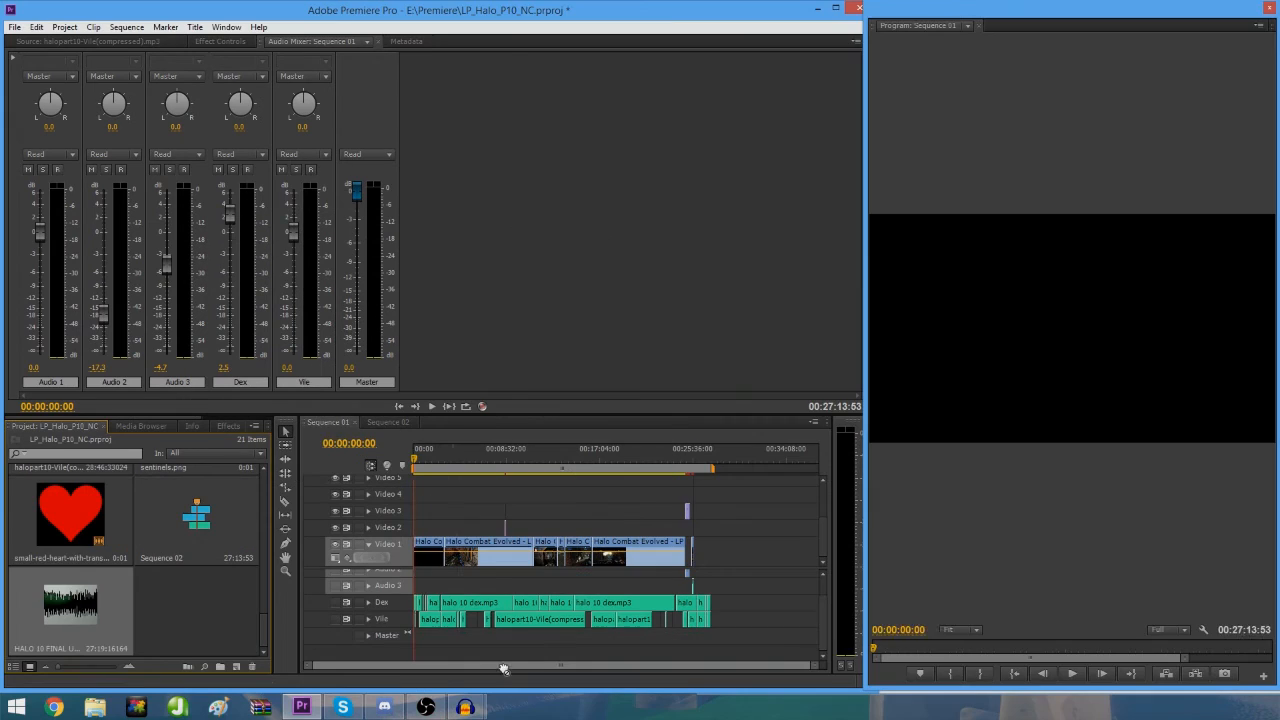
Step: In Premiere Pro, place HALO 10 FINAL UNCUT.mp3 on a new audio track below Vile, at the start of Sequence 01
left_click_drag(70, 605, 360, 660)
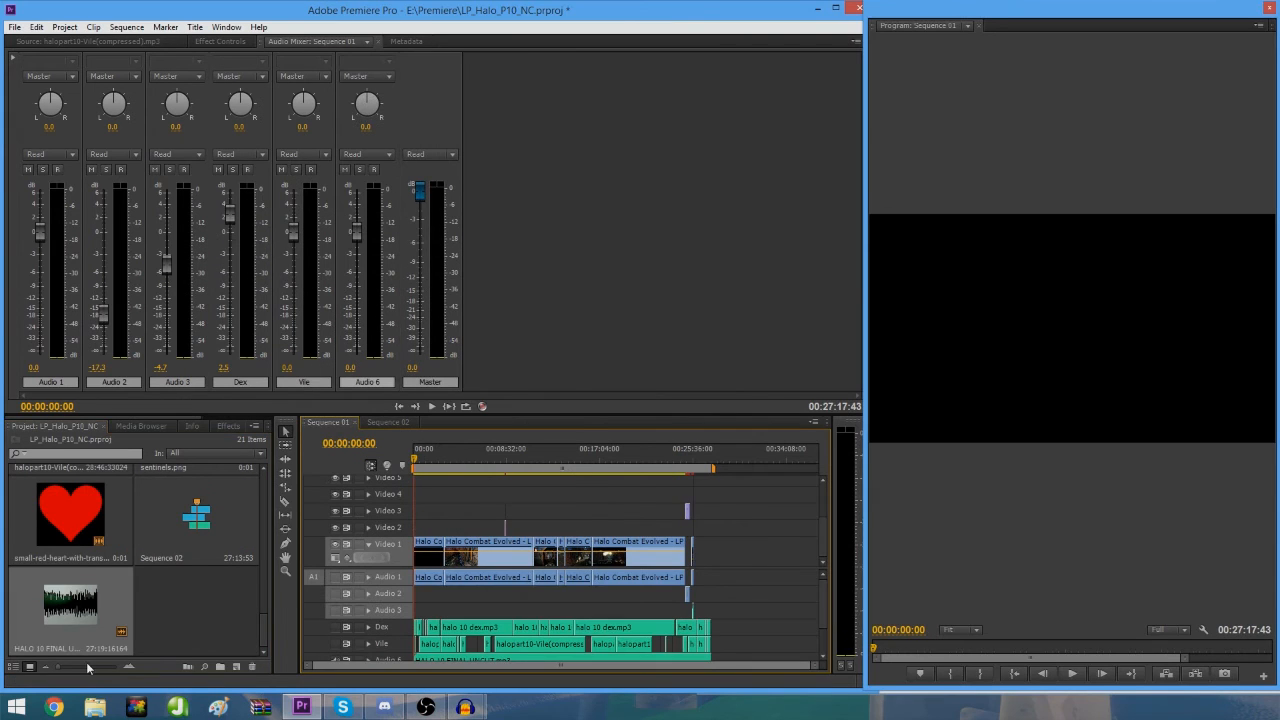
scroll(822, 619, "down", 1)
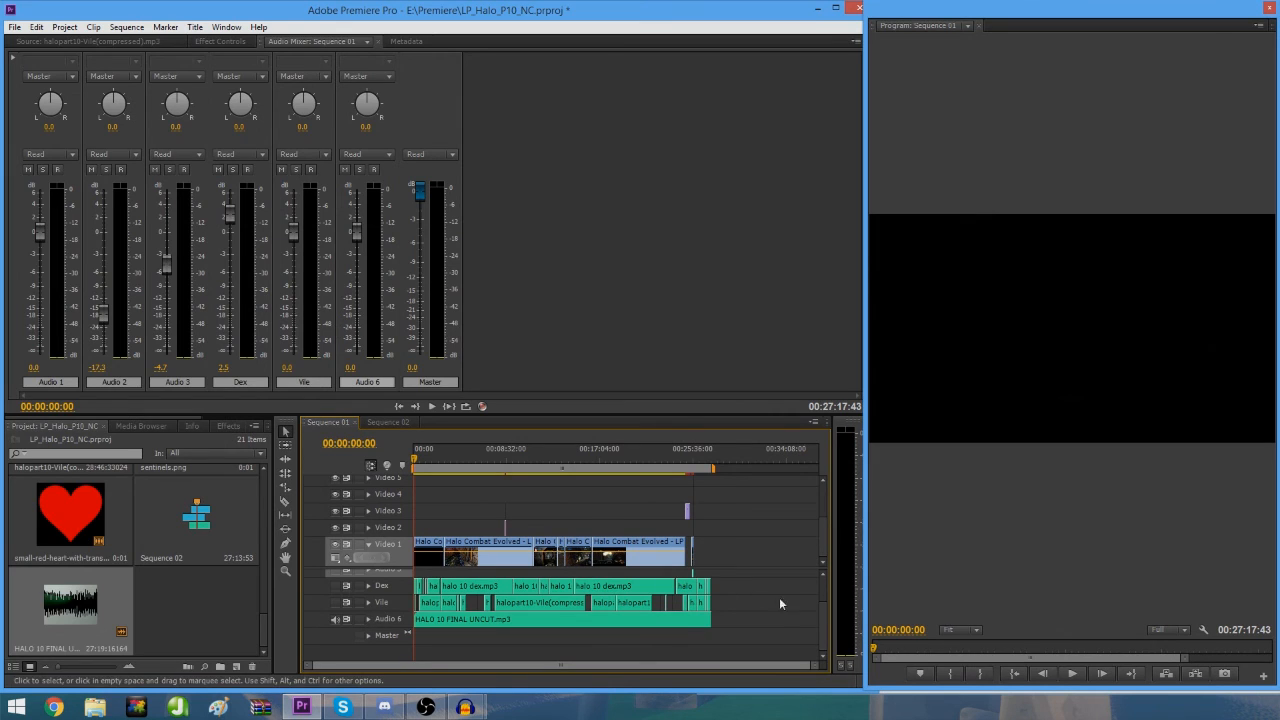
Step: Play the tail of HALO 10 FINAL UNCUT.mp3 from 00:27:13:53, where the Dex and Vile clips end
left_click_drag(823, 615, 826, 560)
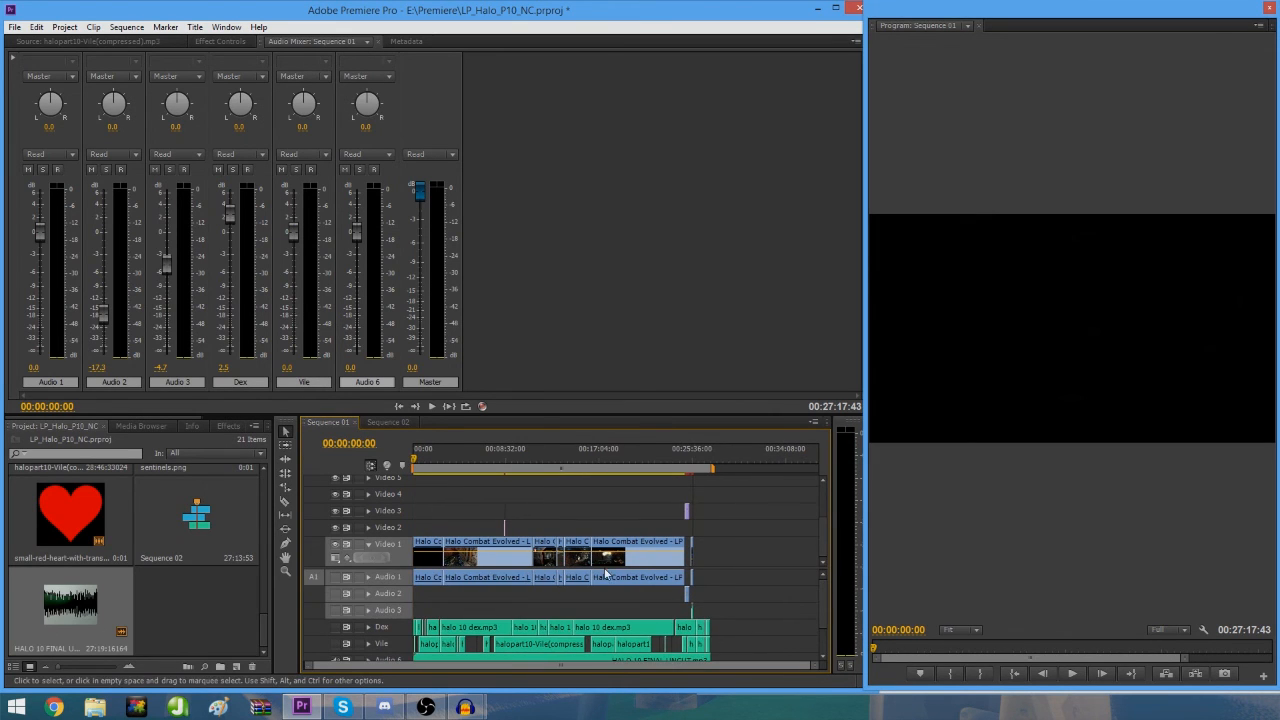
left_click(709, 456)
key("equal")
key("equal")
key("equal")
key("equal")
key("equal")
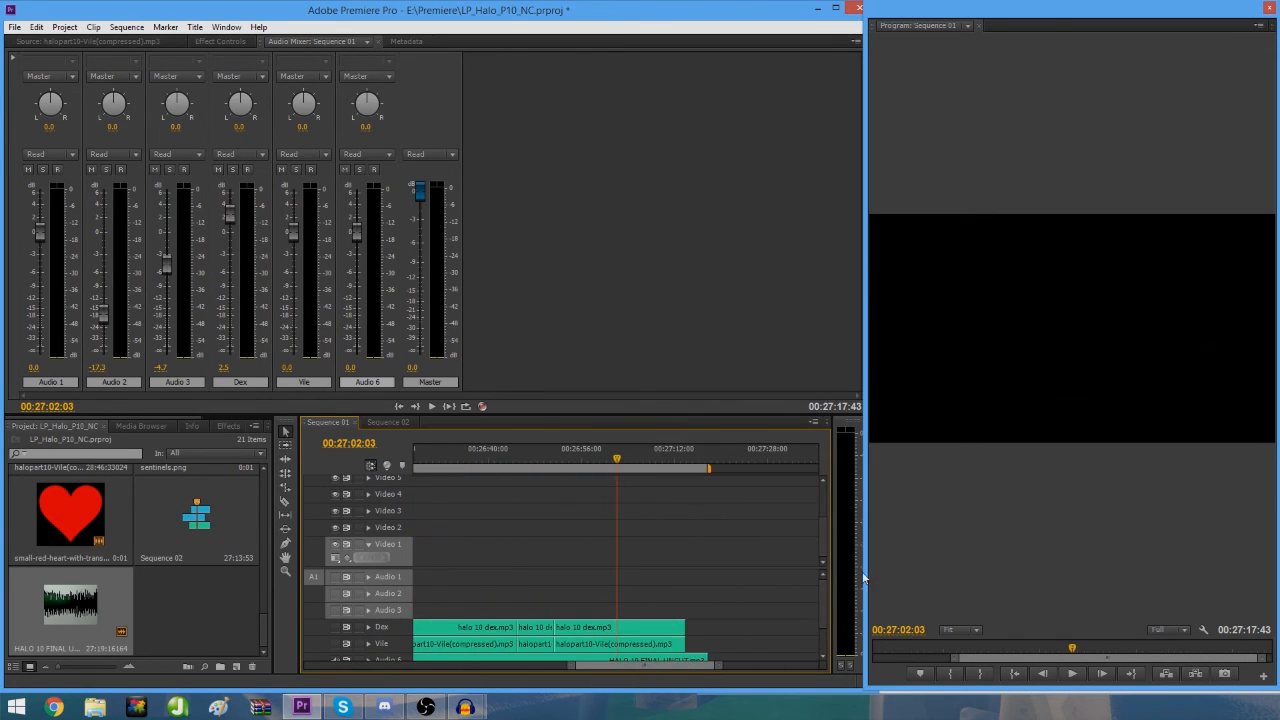
left_click_drag(824, 586, 803, 600)
left_click_drag(657, 455, 686, 463)
key("equal")
key("equal")
key("equal")
key("Right")
key("Right")
key("Right")
key("Right")
key("Right")
key("Right")
key("Right")
key("Right")
key("Right")
key("Right")
key("Right")
key("Right")
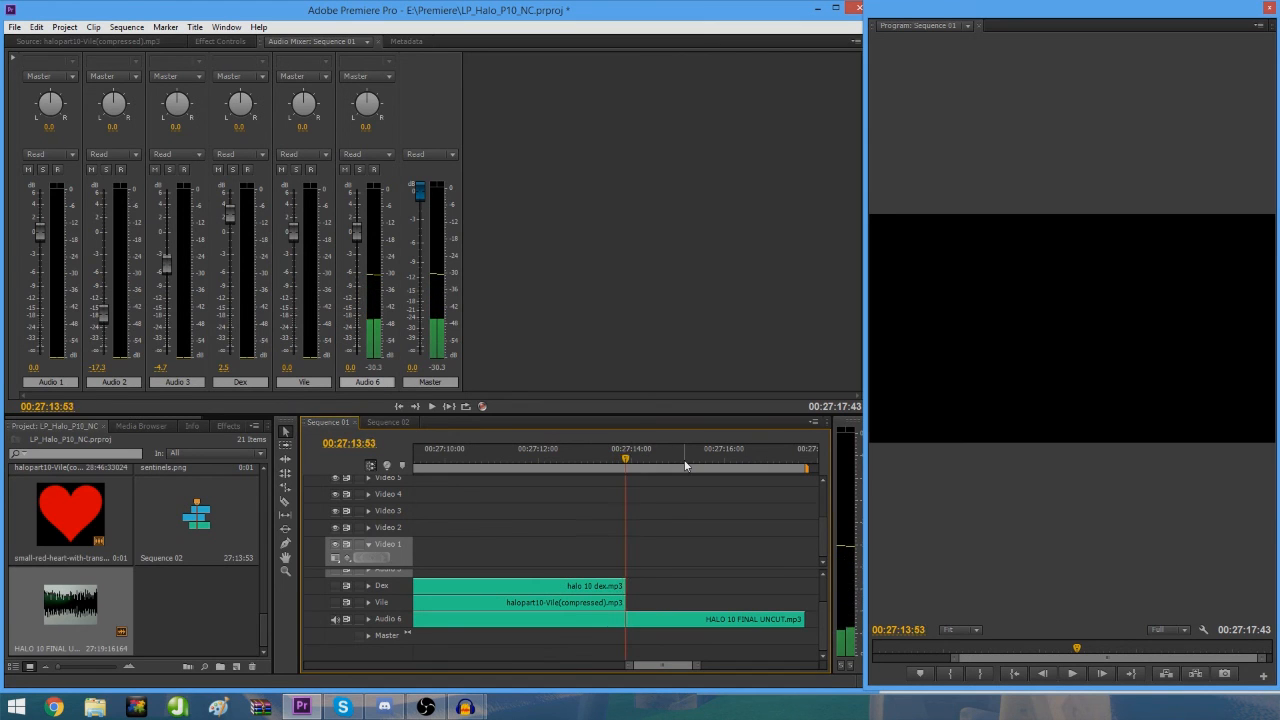
key("space")
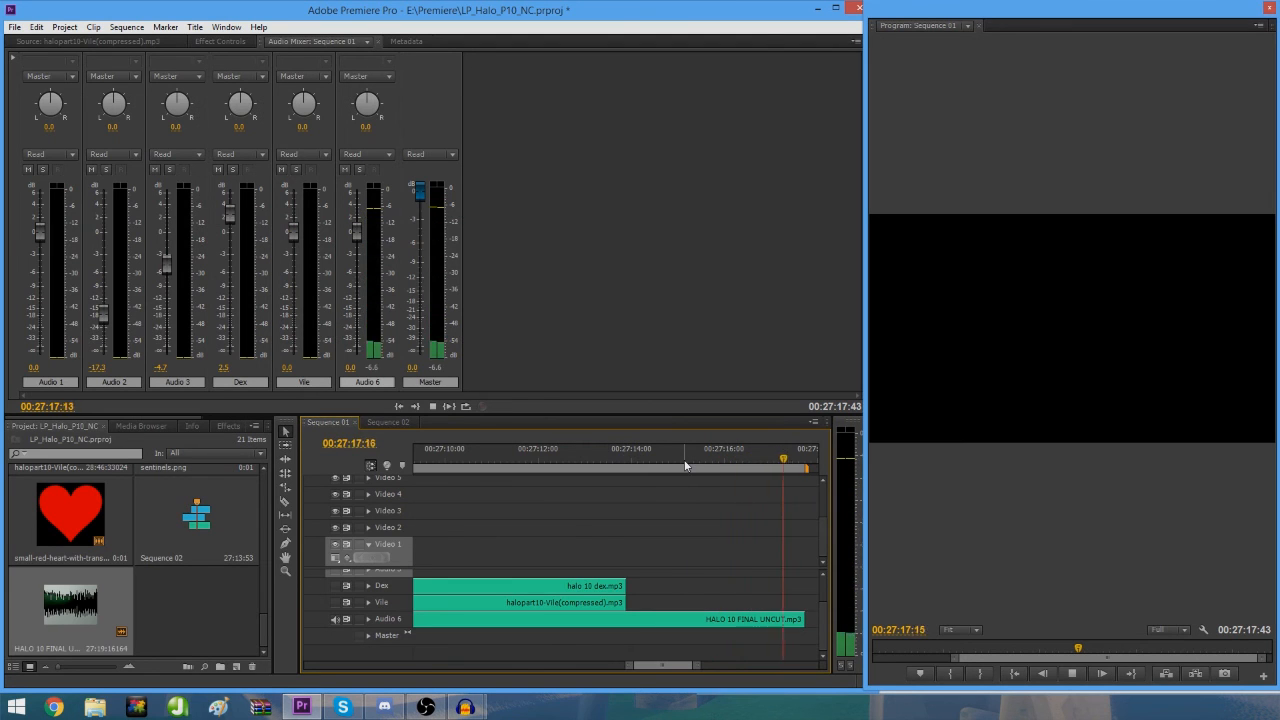
key("space")
key("space")
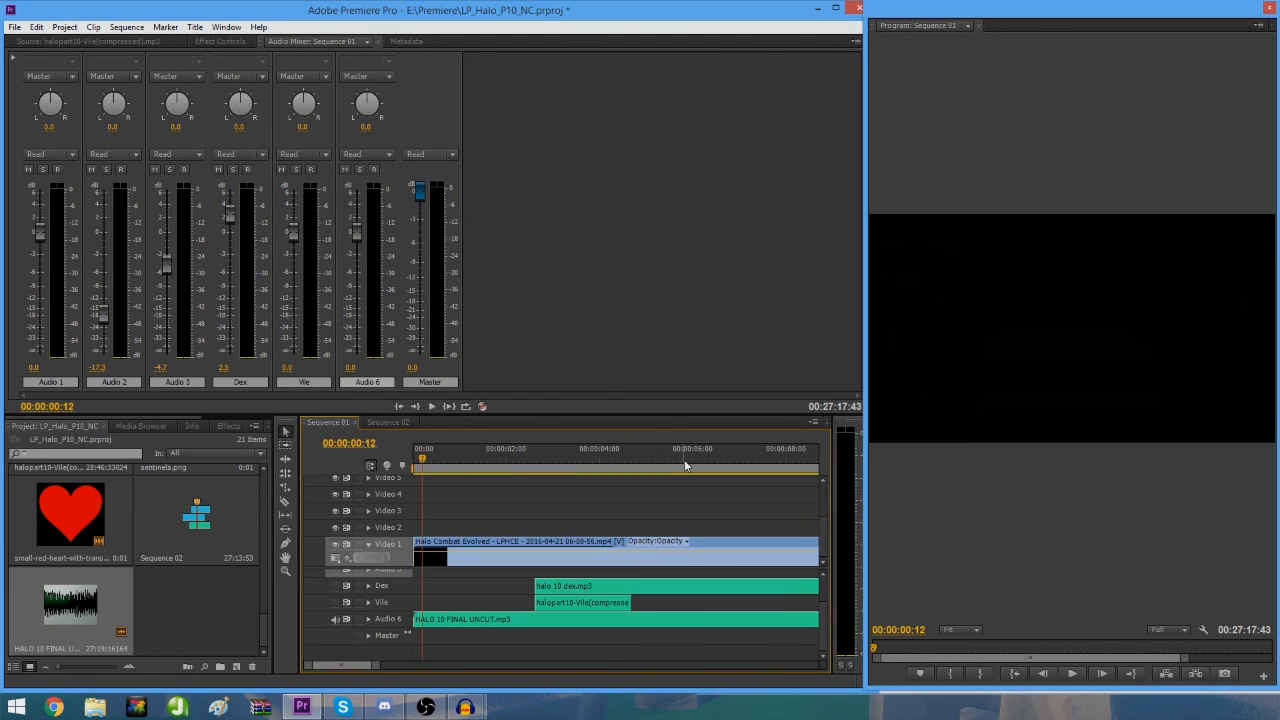
Step: Place the playhead at 00:27:13:53, exactly where the Dex and Vile clips end in Sequence 01
key("minus")
key("minus")
key("minus")
key("minus")
key("minus")
key("minus")
key("minus")
key("minus")
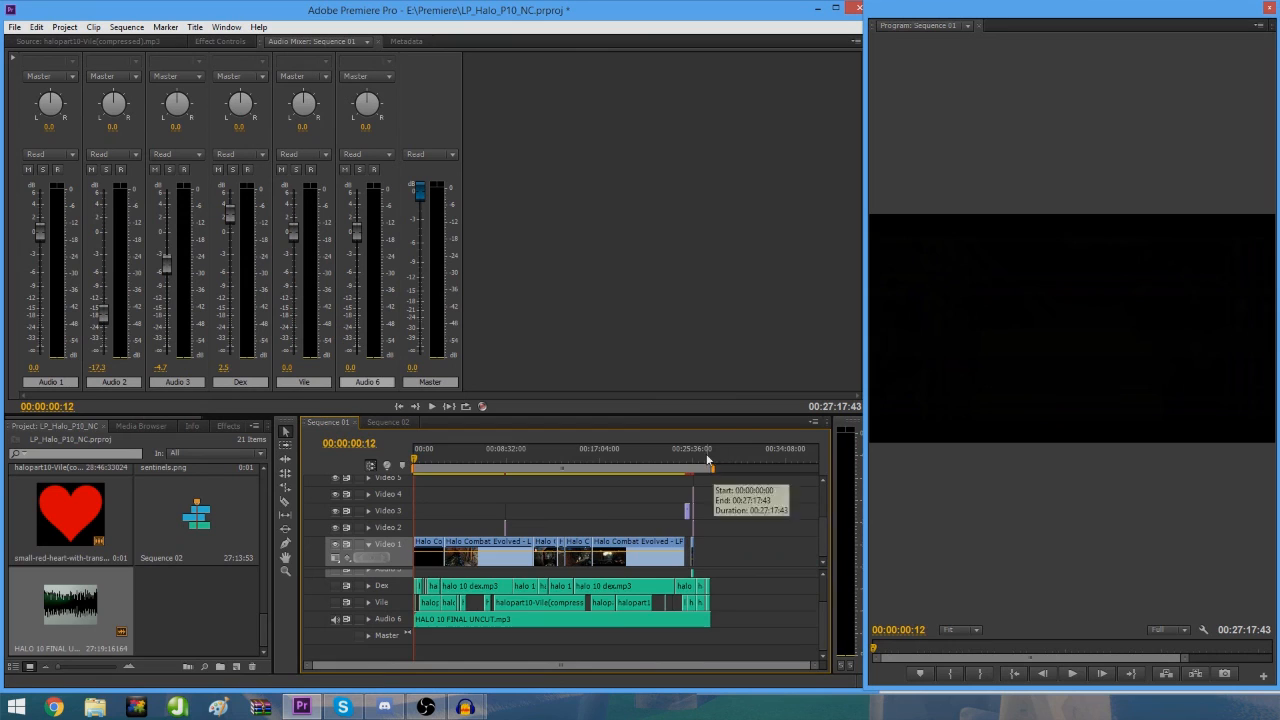
left_click(707, 457)
key("equal")
key("equal")
key("equal")
key("equal")
key("equal")
key("equal")
key("equal")
key("equal")
key("minus")
left_click_drag(724, 453, 775, 454)
key("equal")
key("equal")
left_click(722, 446)
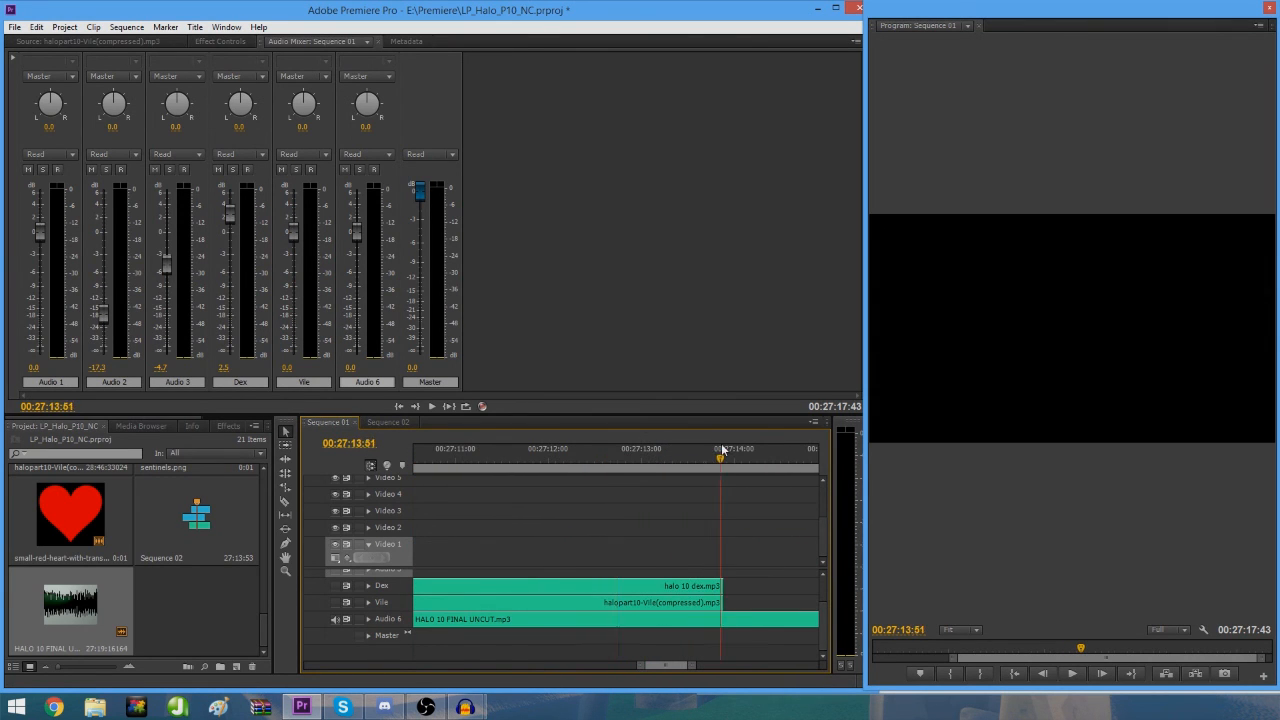
key("equal")
key("equal")
key("equal")
key("Right")
key("Right")
key("Right")
key("Left")
Step: Split HALO 10 FINAL UNCUT.mp3 at the playhead and delete the portion after the cut
key("c")
left_click(642, 621)
key("v")
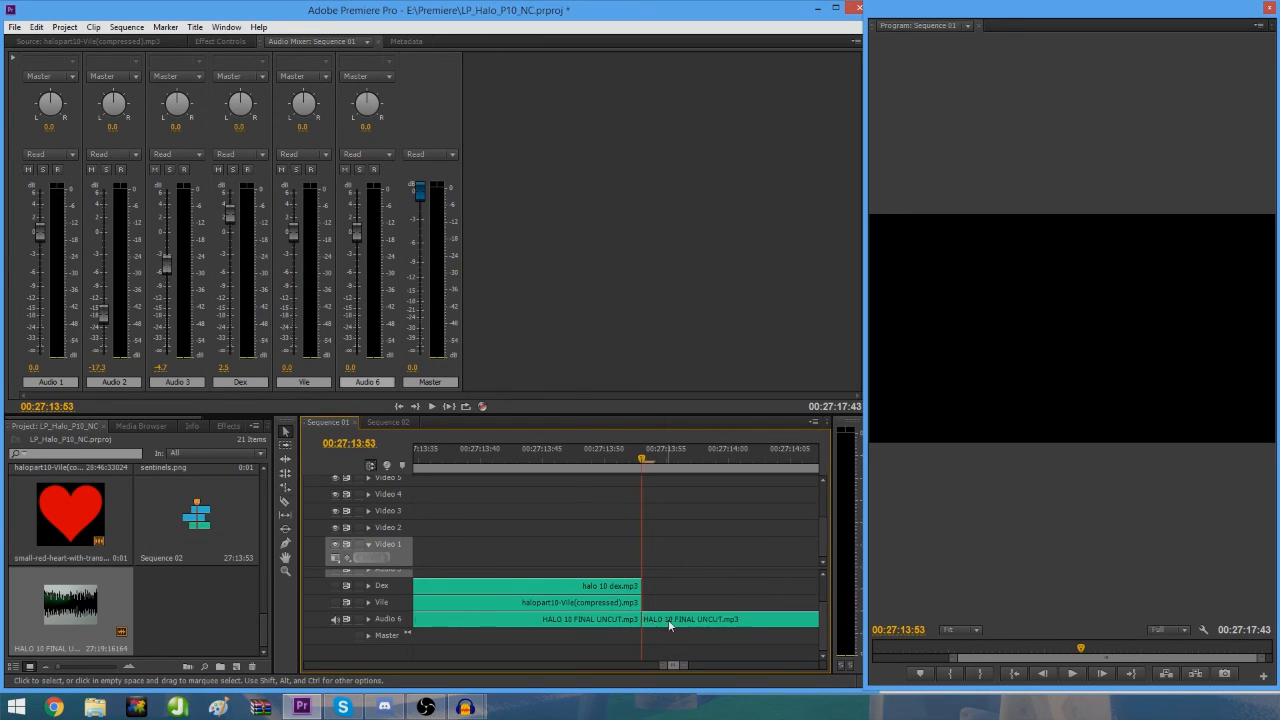
left_click(668, 619)
key("Delete")
key("minus")
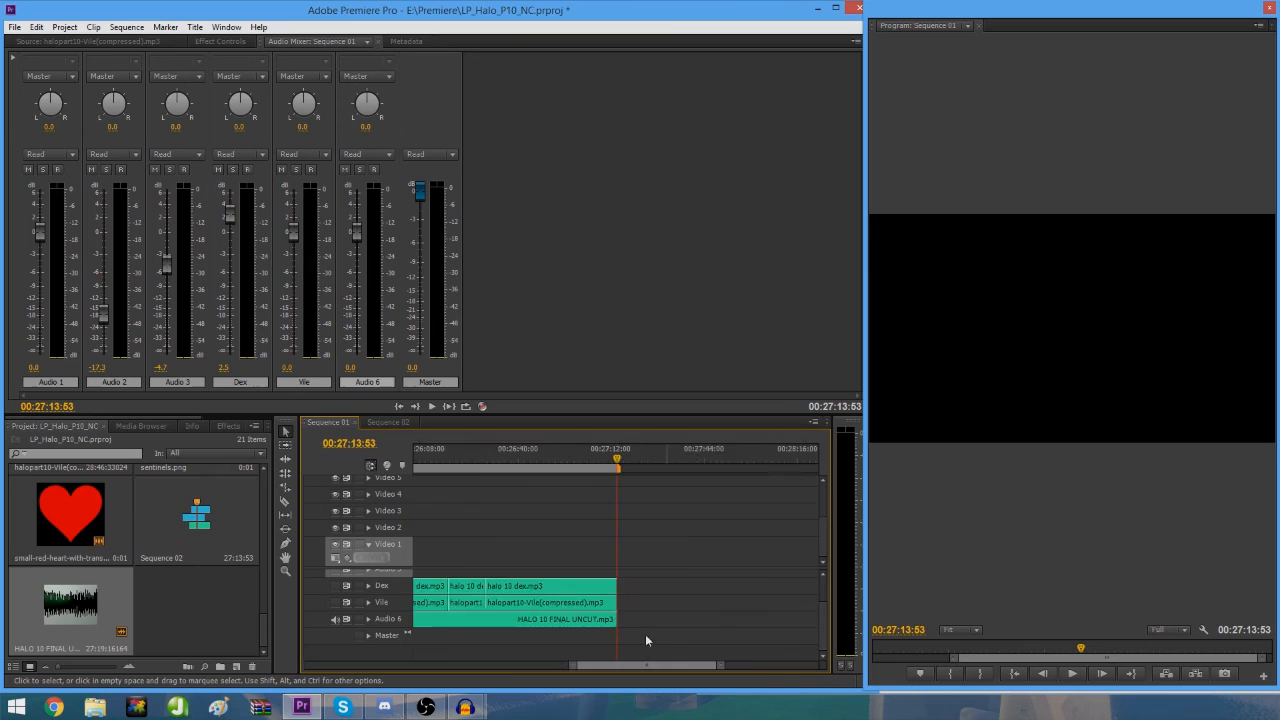
Step: Play Sequence 01 from the beginning to check the final mix against the video
key("backslash")
key("Home")
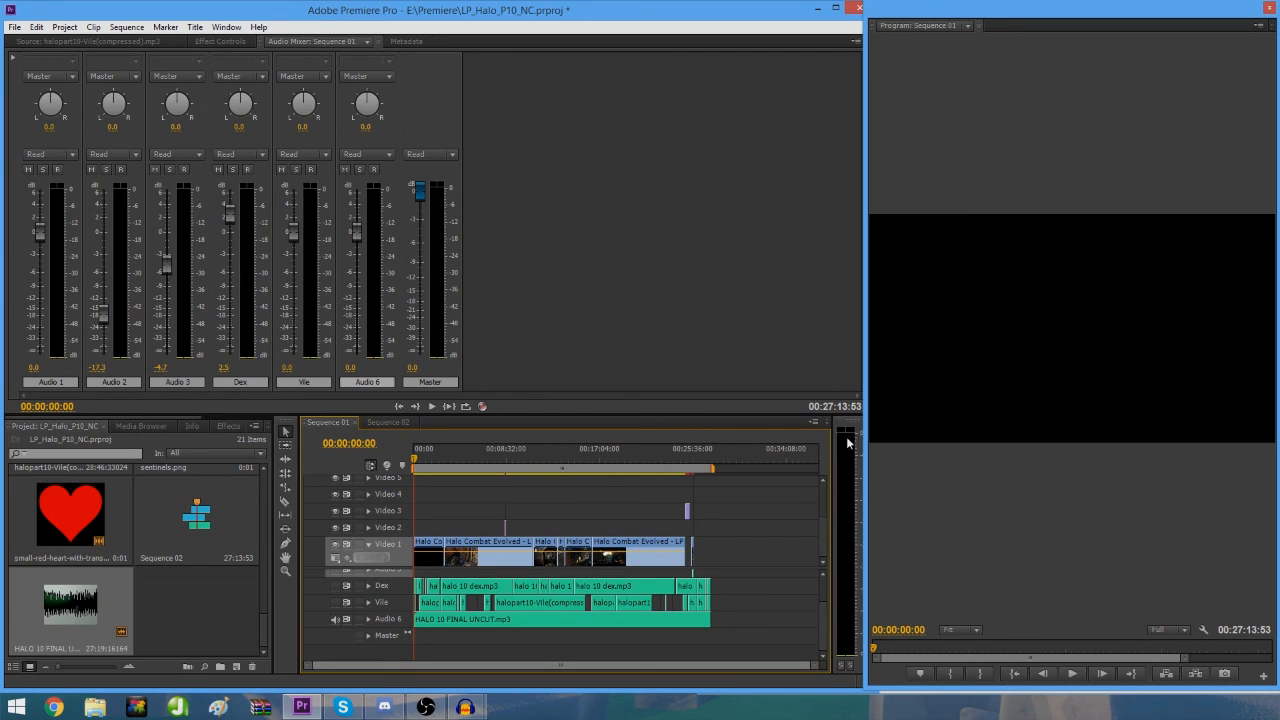
key("space")
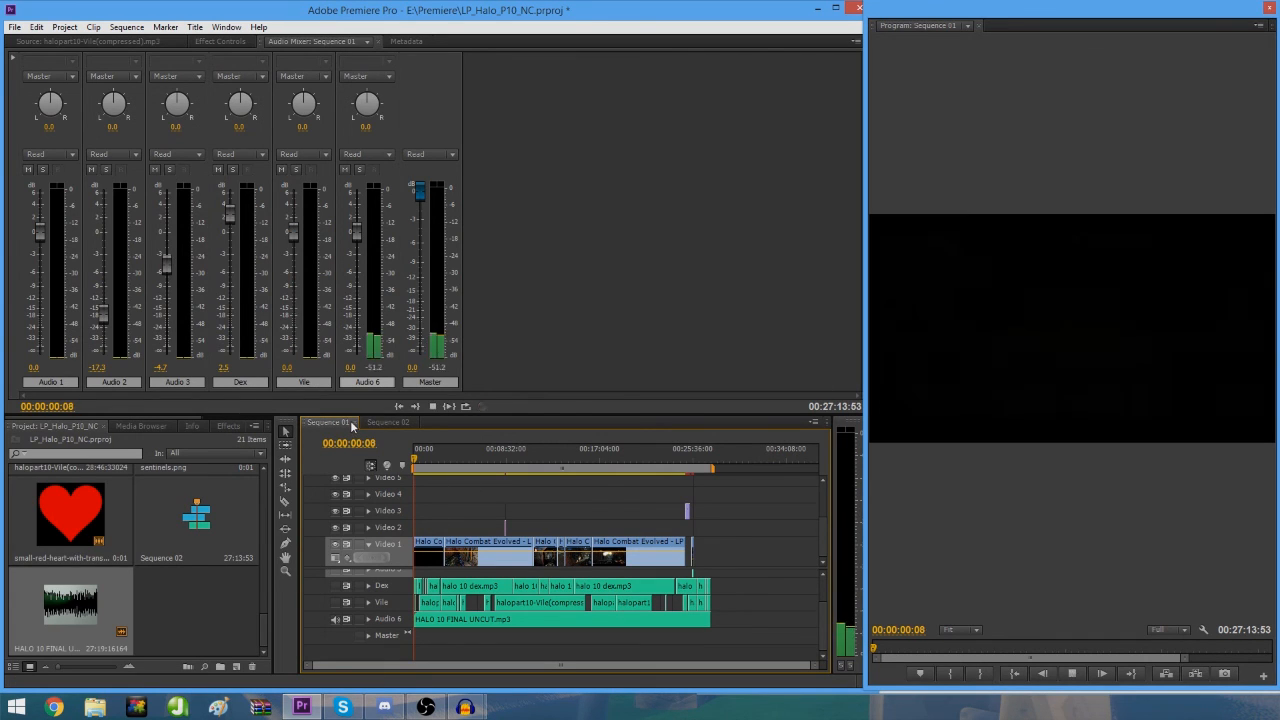
key("=")
key("=")
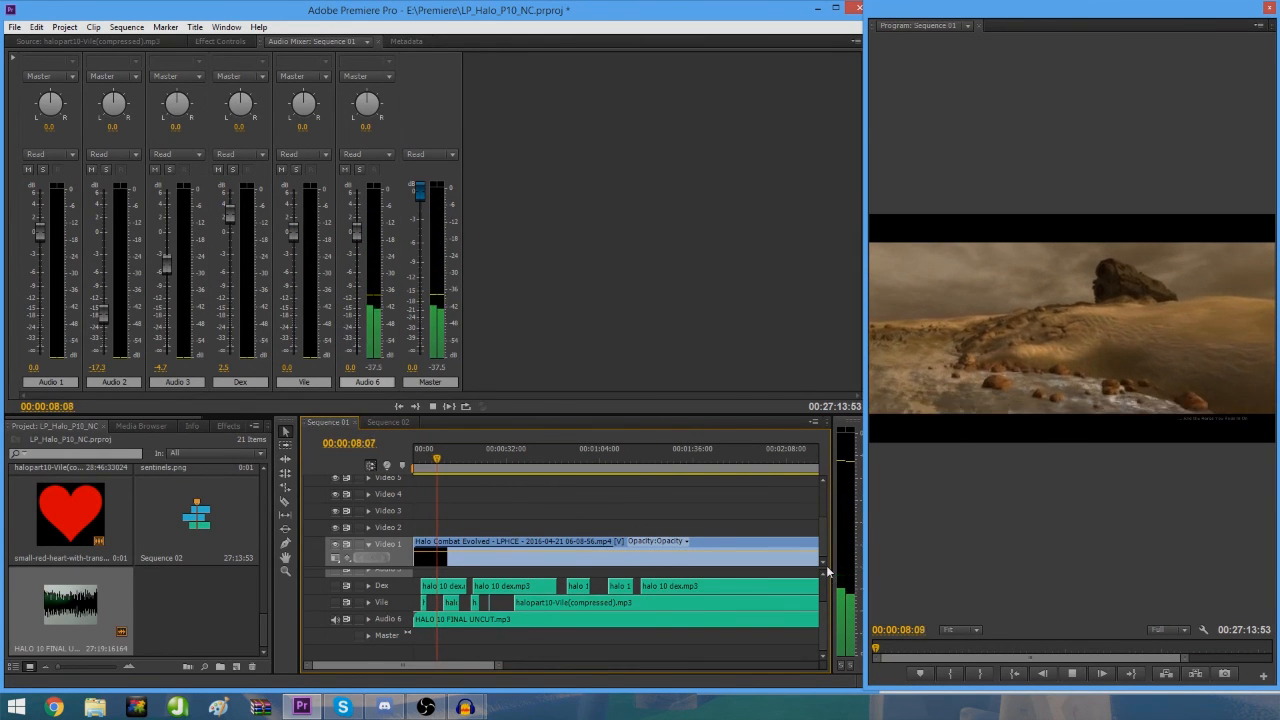
Step: Spot-check the mix by playing from several later points, around 00:01:24, 00:04:41, 00:07:21 and 00:08:31
left_click(648, 455)
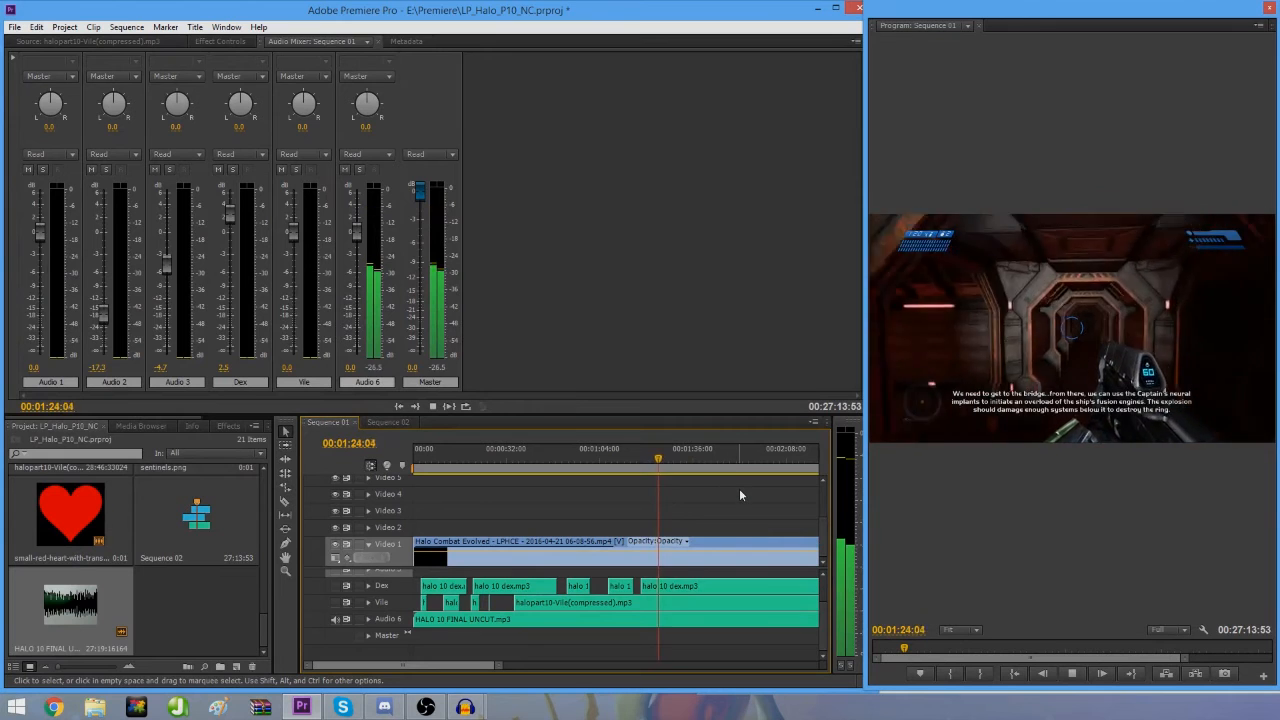
key("minus")
left_click(616, 455)
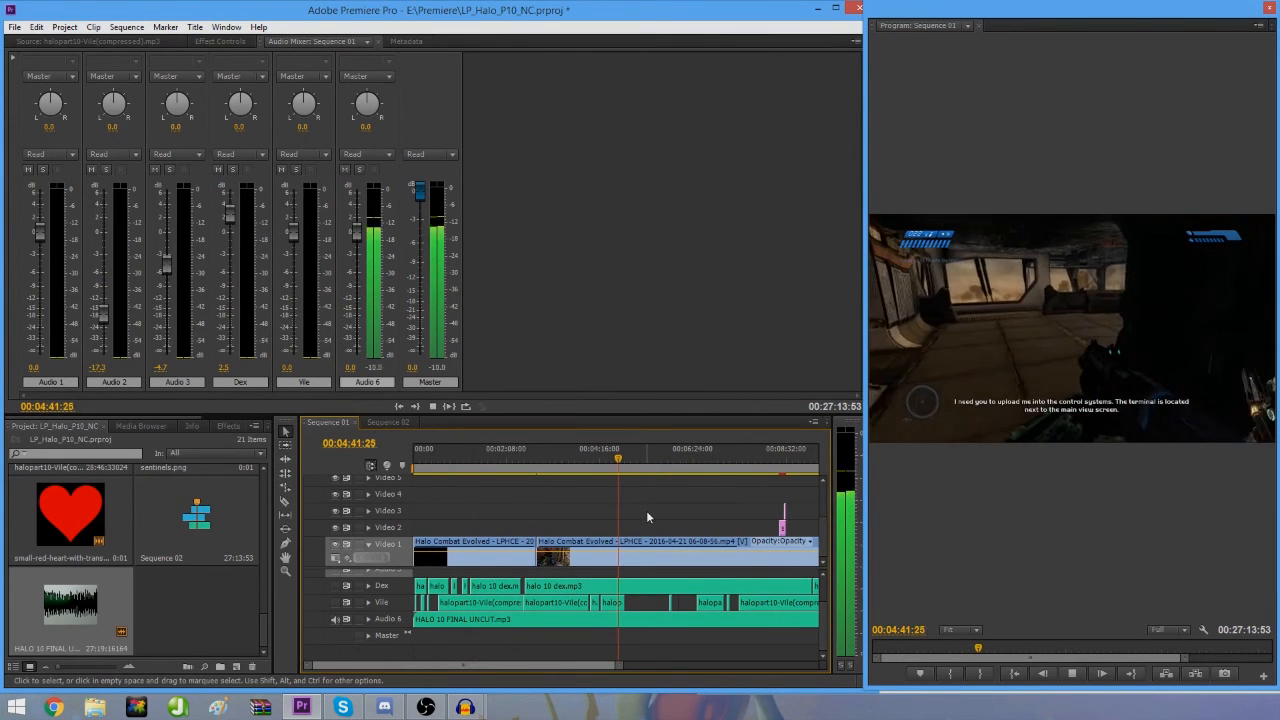
left_click(734, 456)
key("equal")
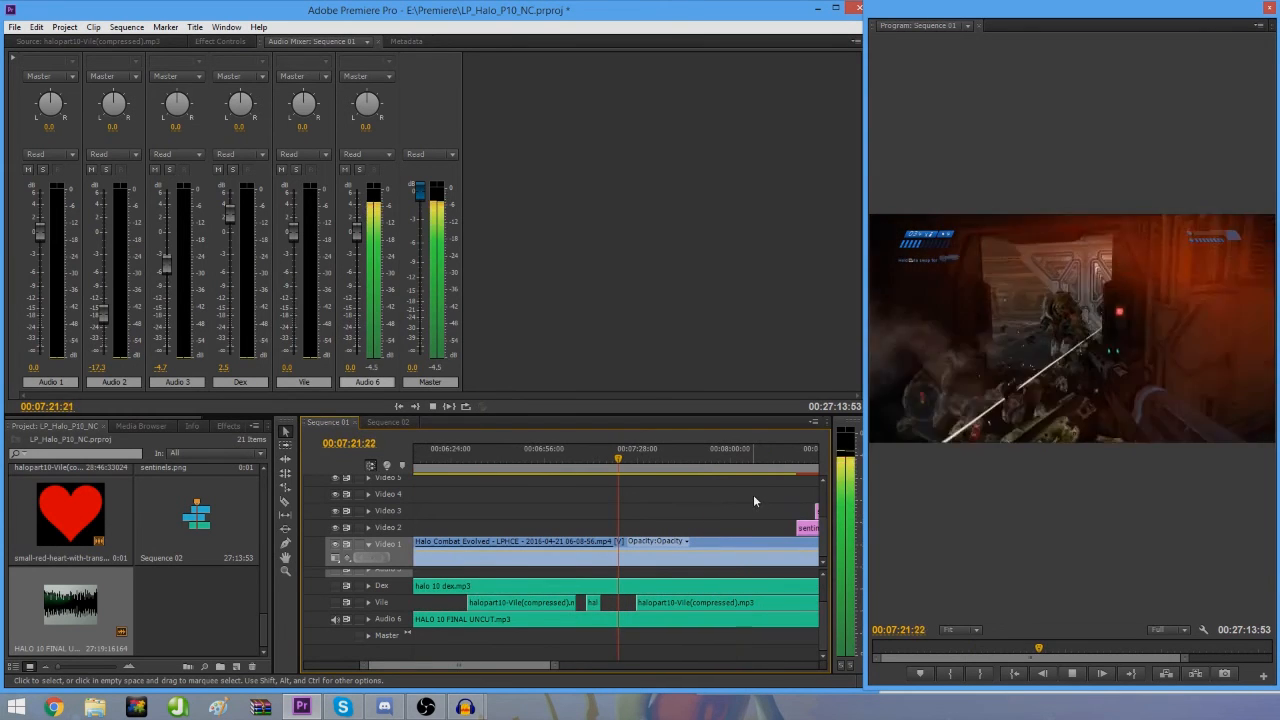
key("minus")
left_click_drag(680, 458, 697, 459)
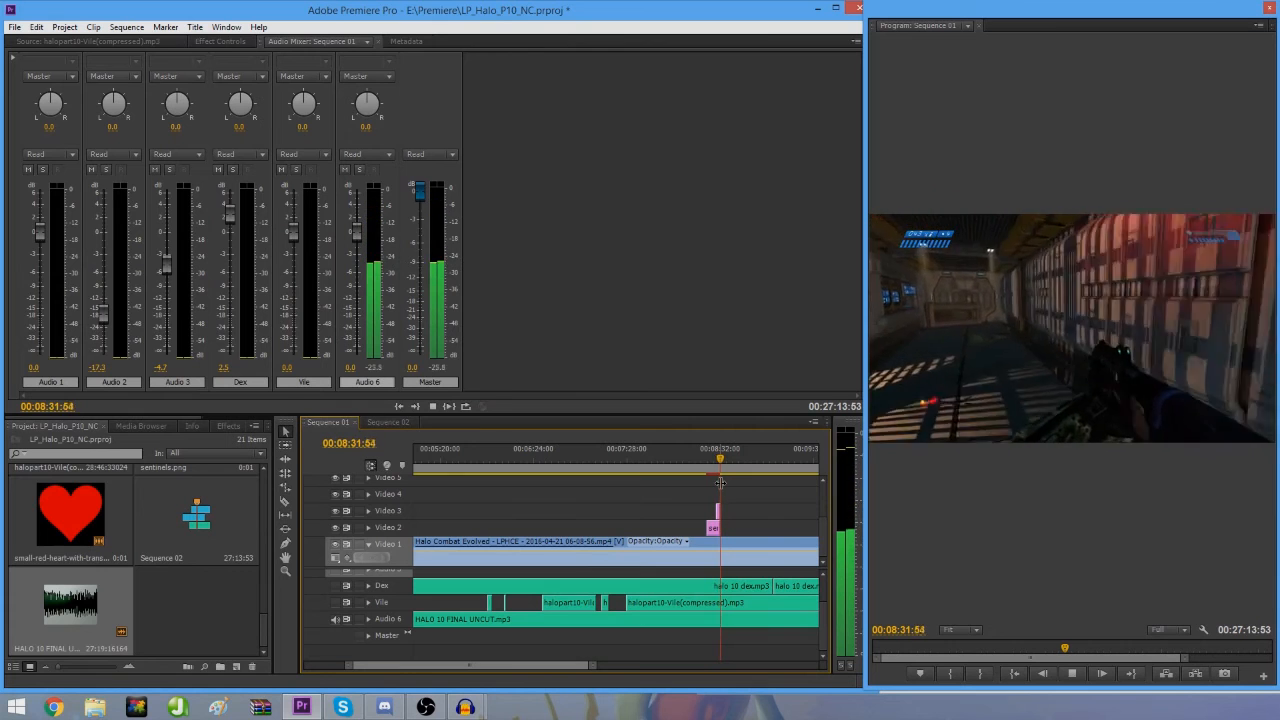
key("space")
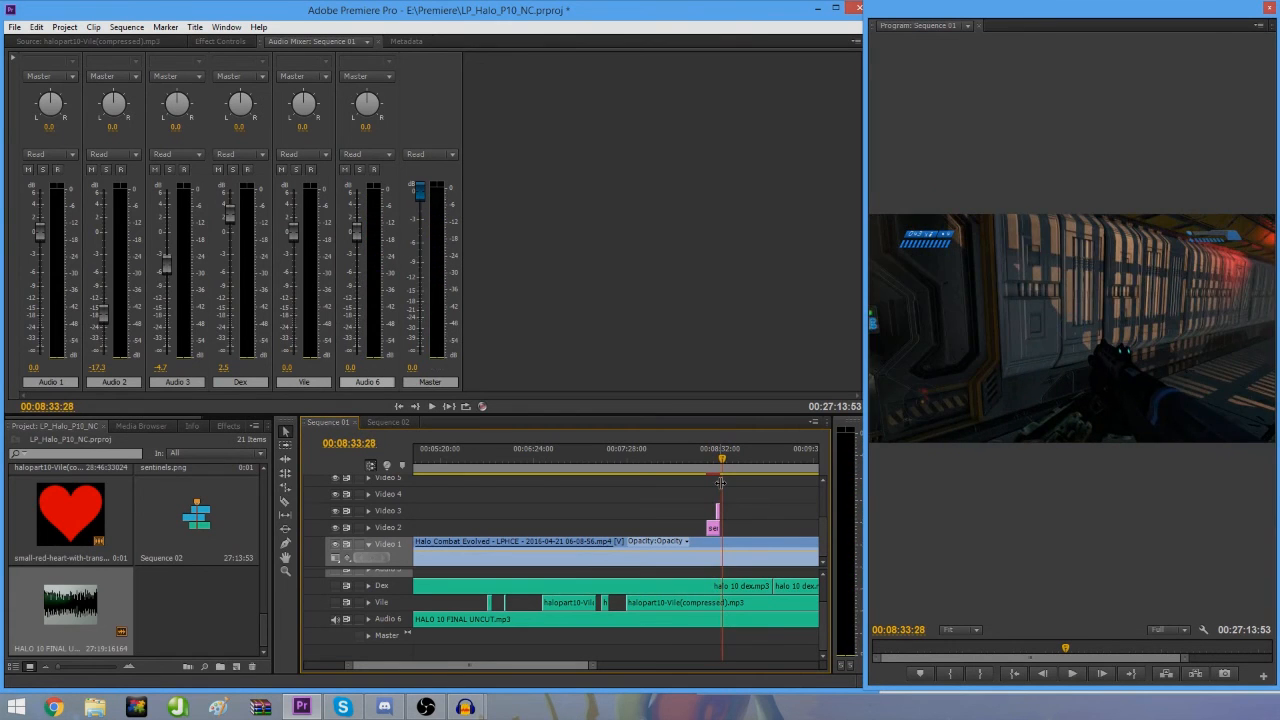
key("space")
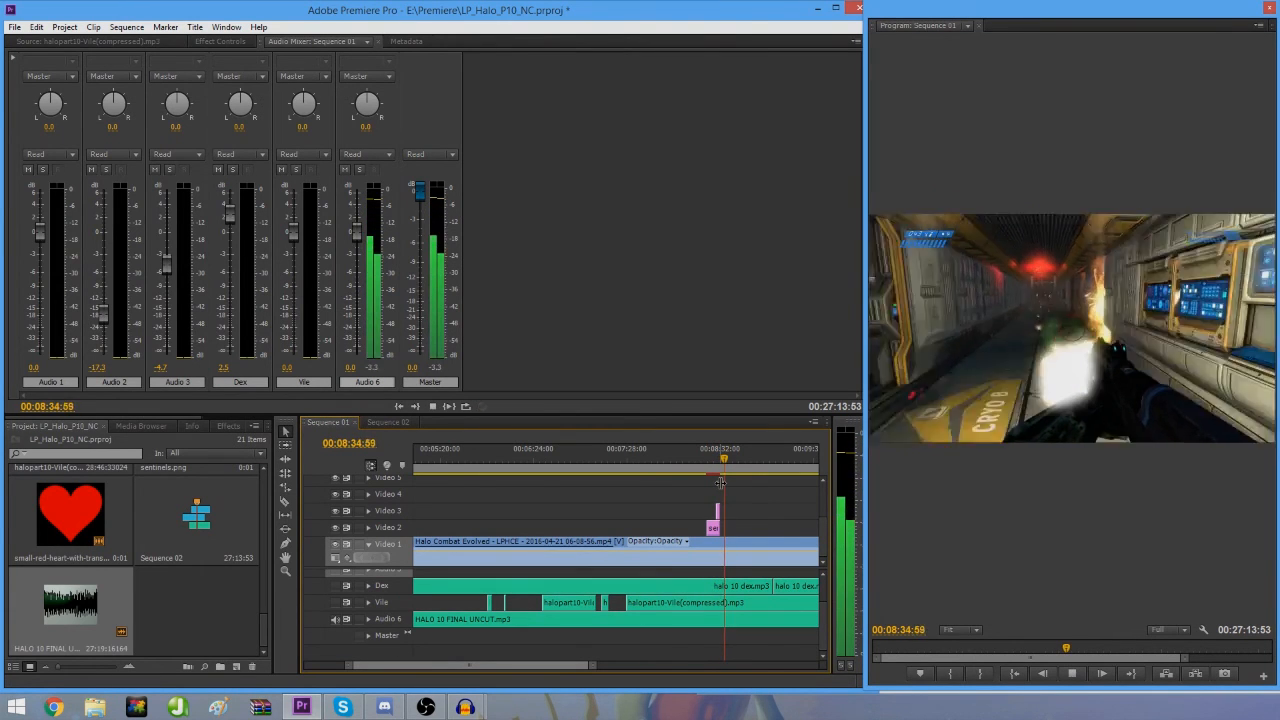
key("space")
key("backslash")
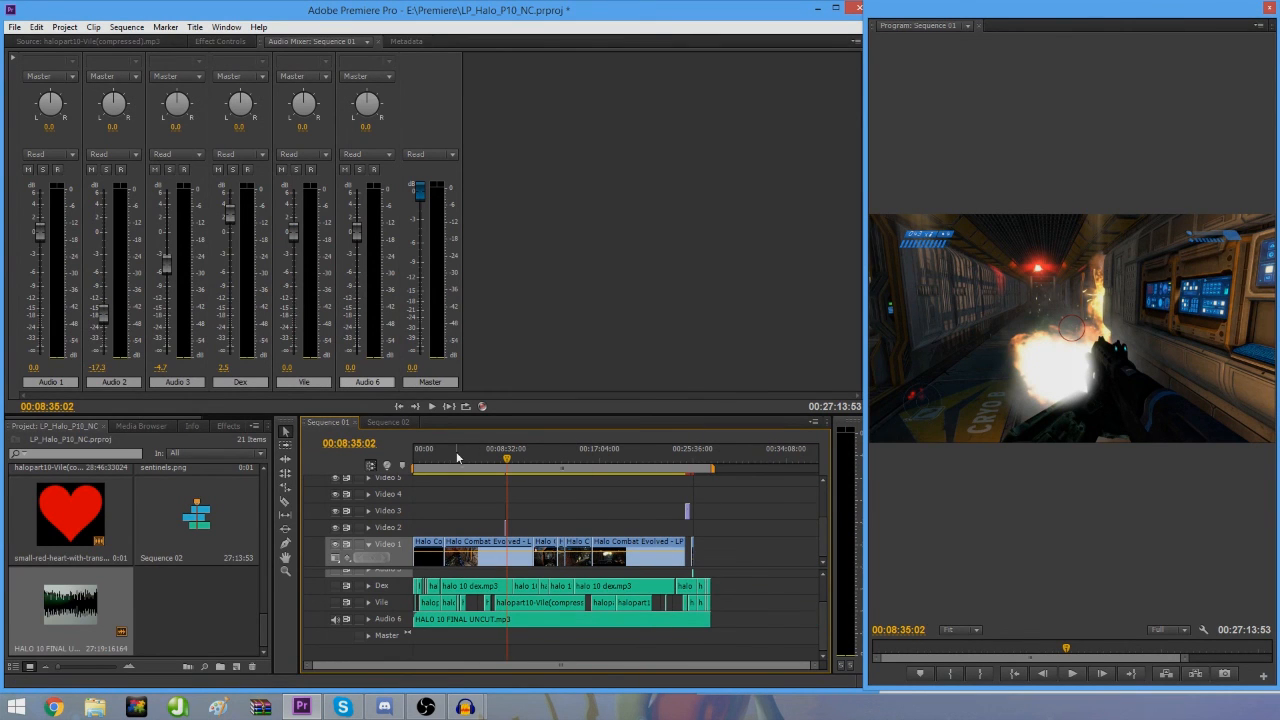
Step: Return to the sequence start, open the media export settings and choose the Windows Media format with the HD 720p 59.94 preset
key("Home")
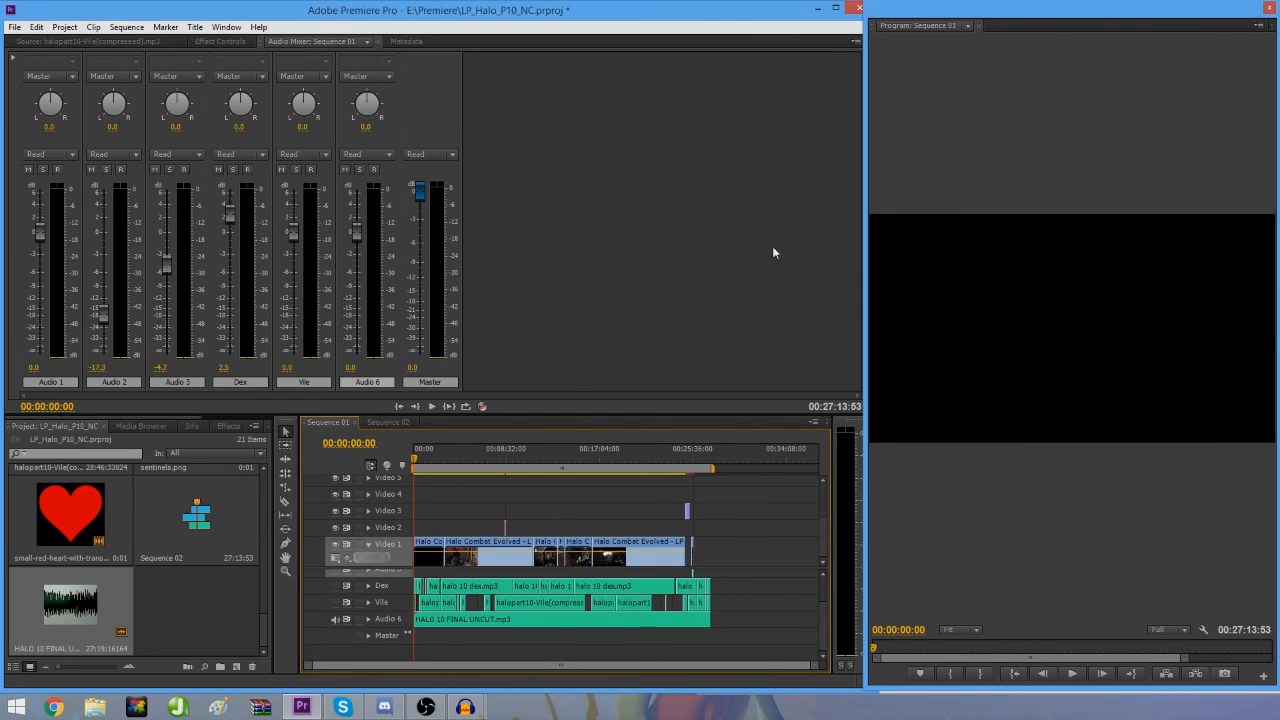
left_click(14, 27)
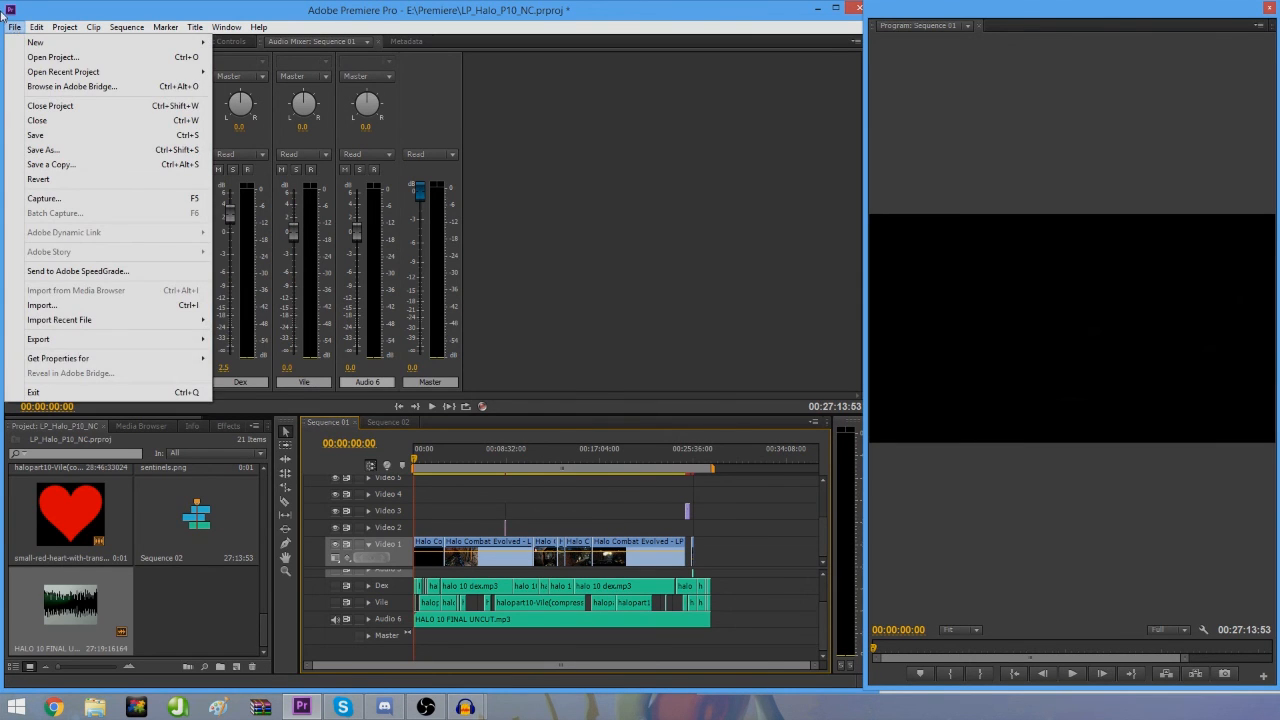
mouse_move(150, 340)
left_click(240, 340)
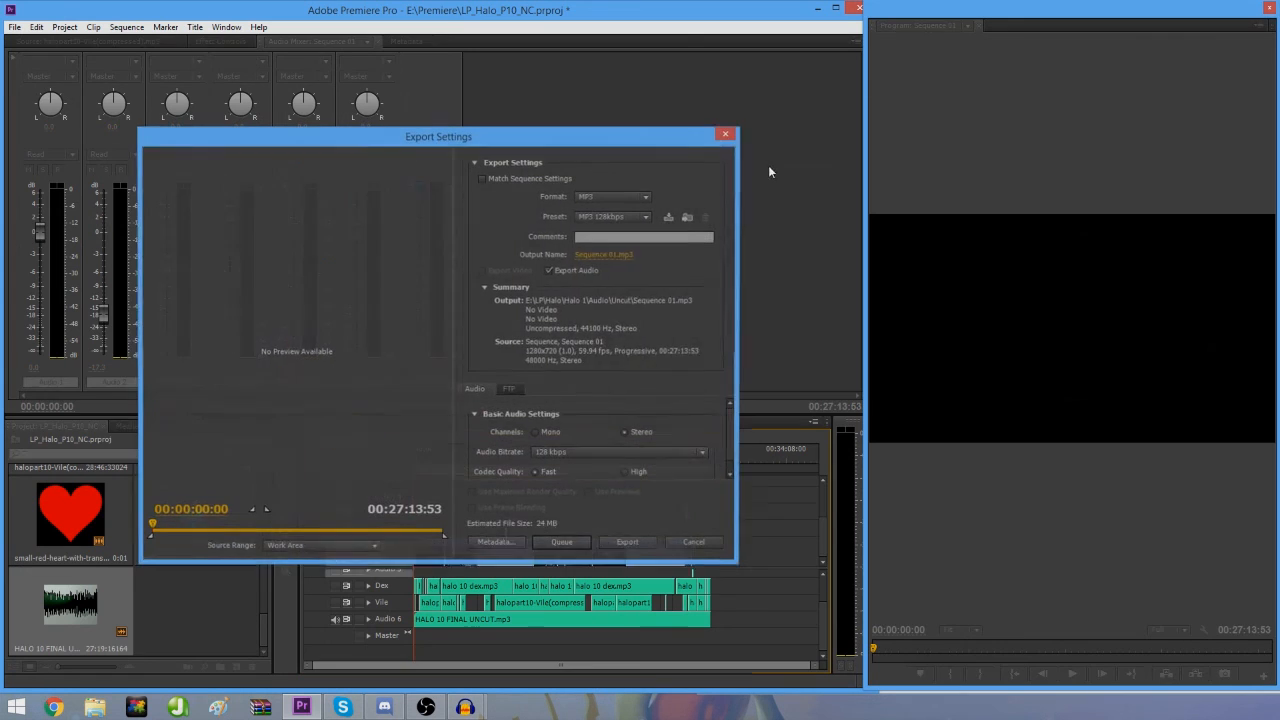
left_click(613, 197)
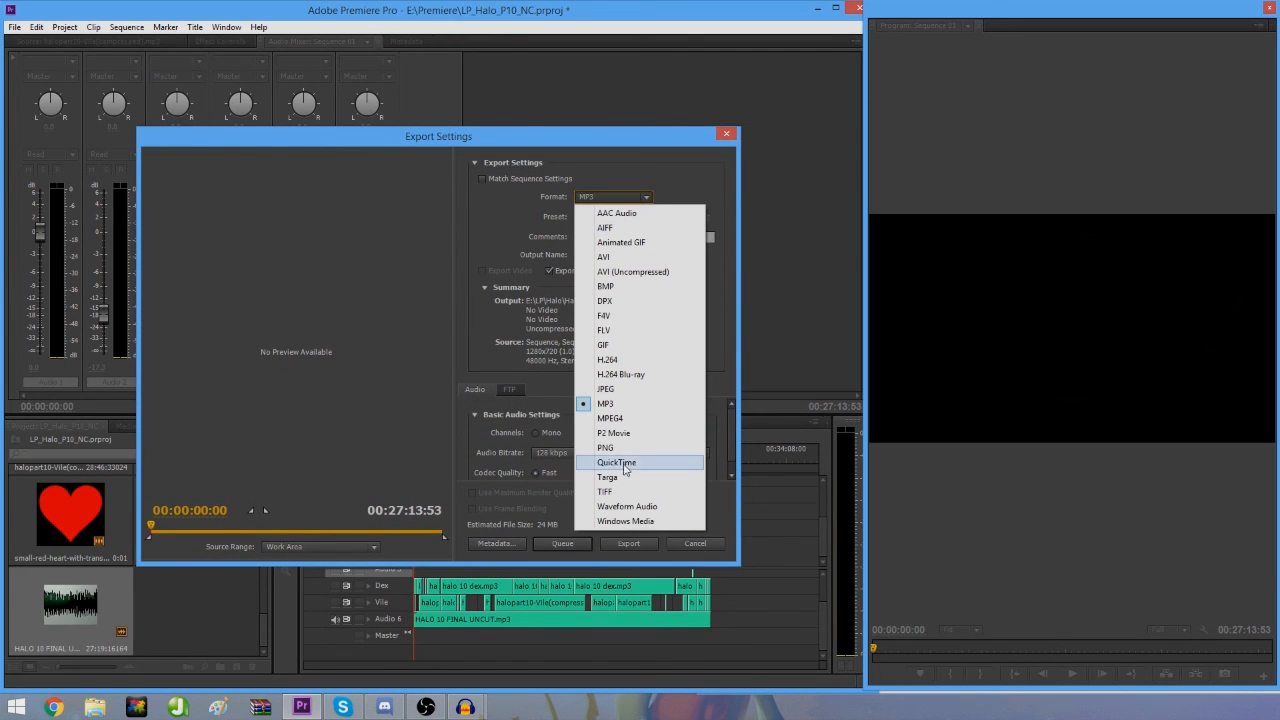
left_click(626, 521)
left_click(646, 217)
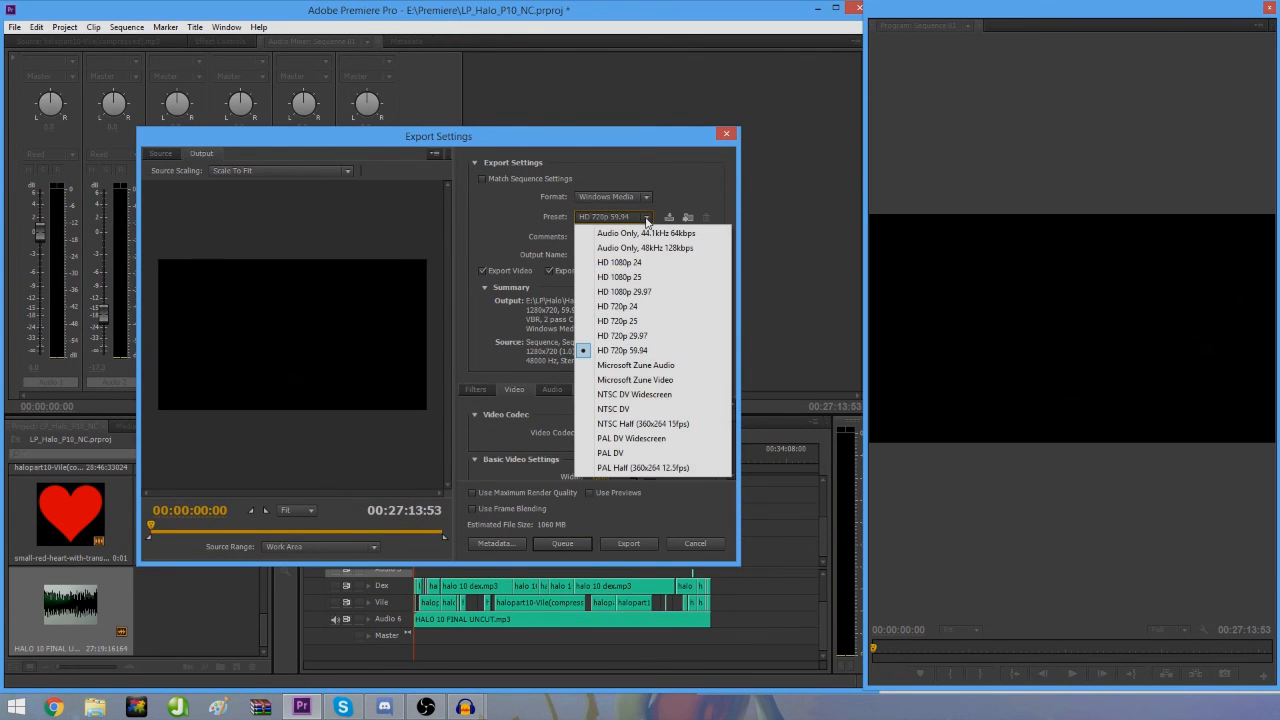
left_click(646, 219)
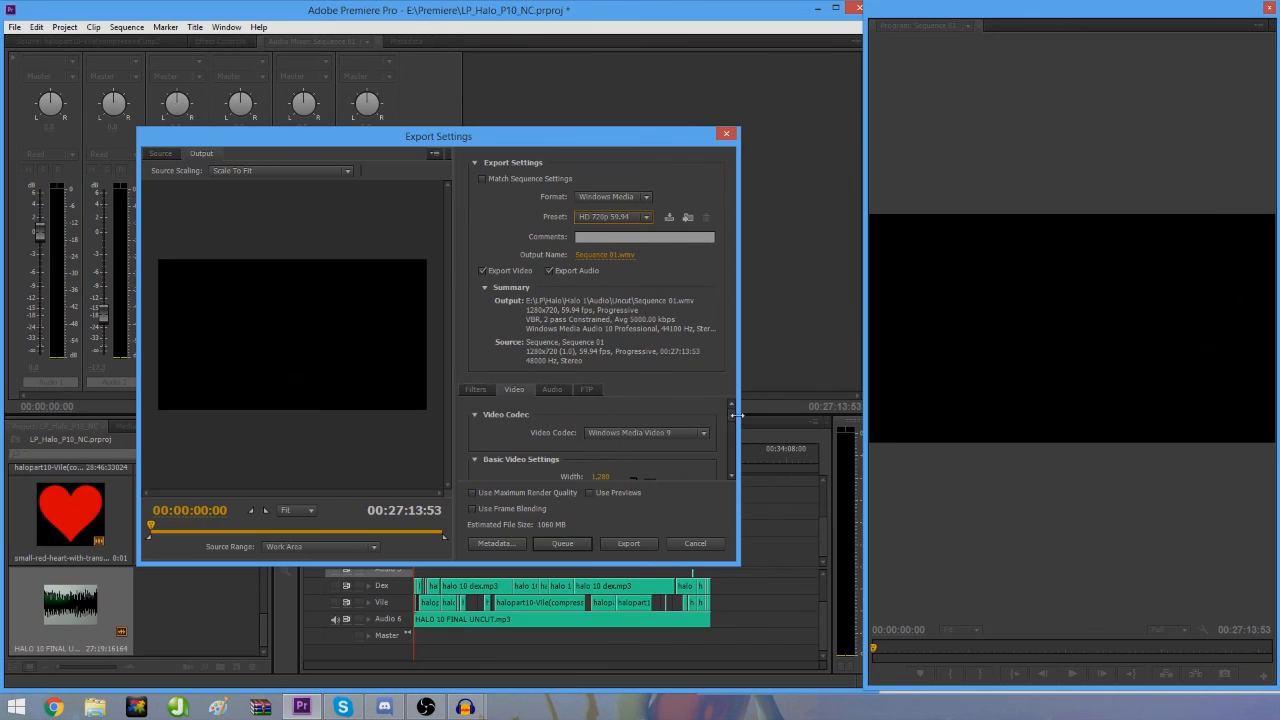
Step: Set the export frame rate to 60 in the basic video settings
scroll(739, 430, "down", 2)
scroll(739, 430, "down", 1)
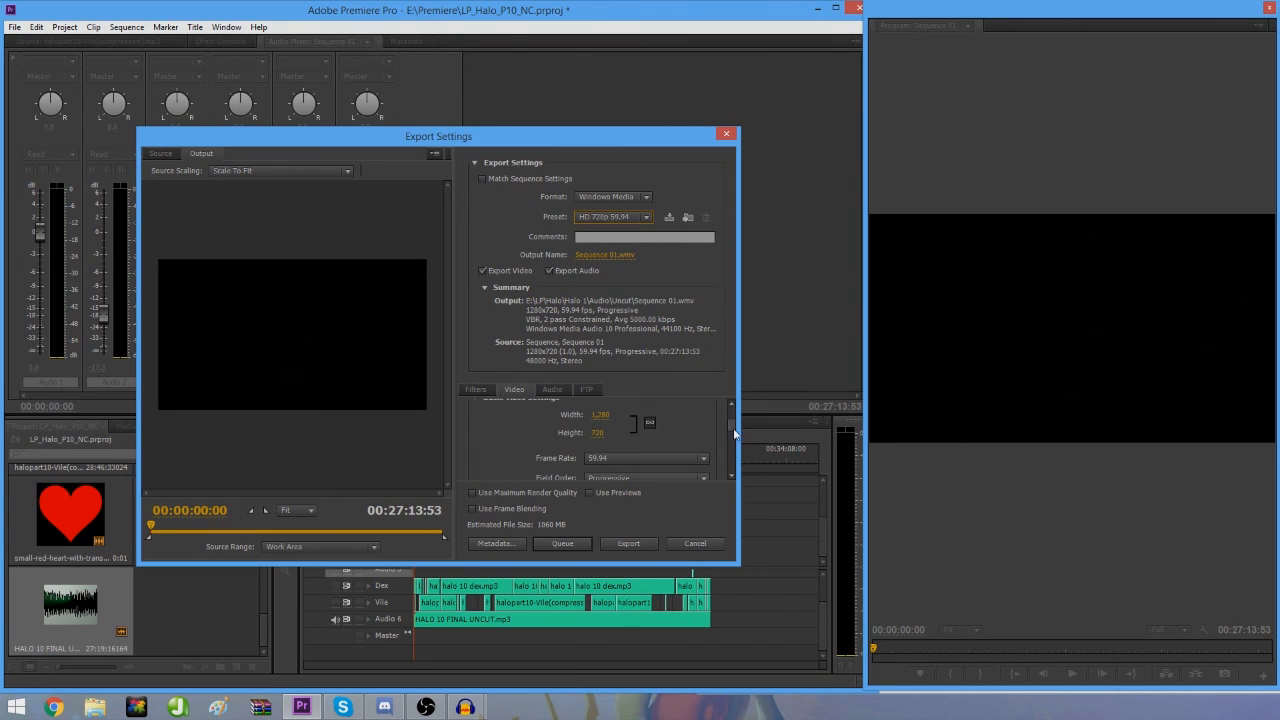
left_click(706, 458)
left_click(623, 446)
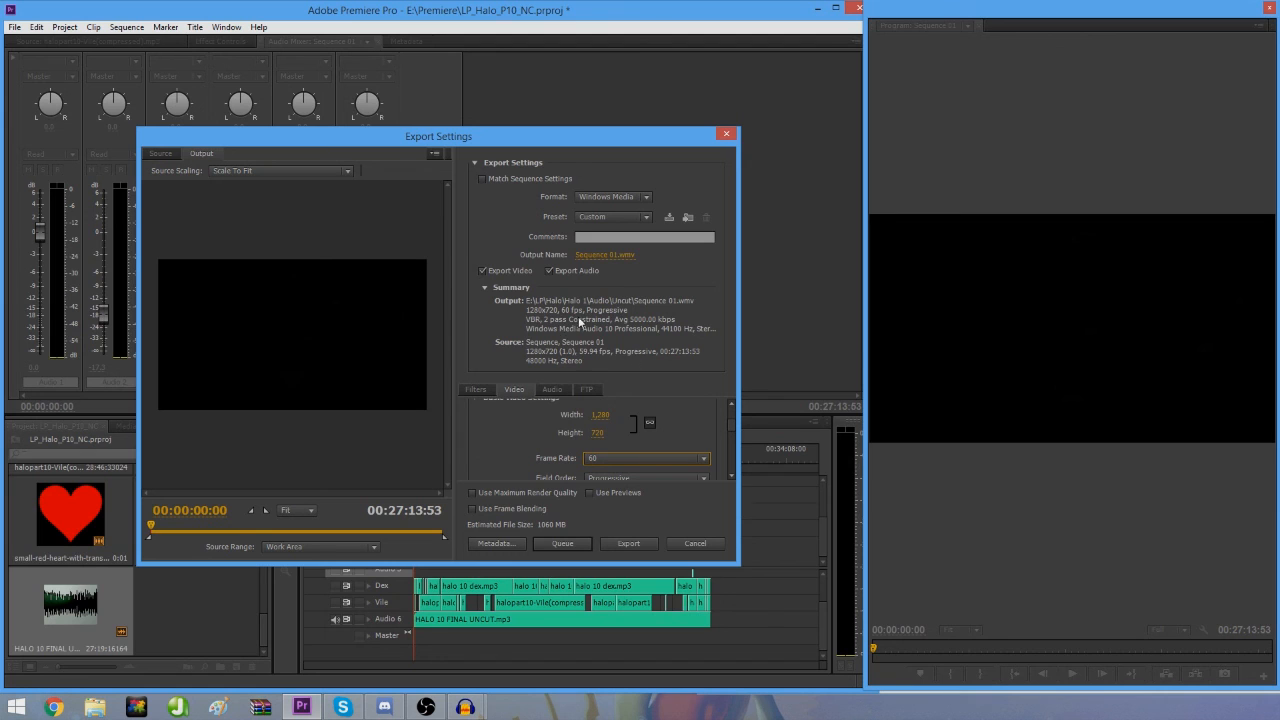
Step: Review the remaining video export settings, including the advanced settings, and close the export settings without exporting
scroll(729, 423, "up", 3)
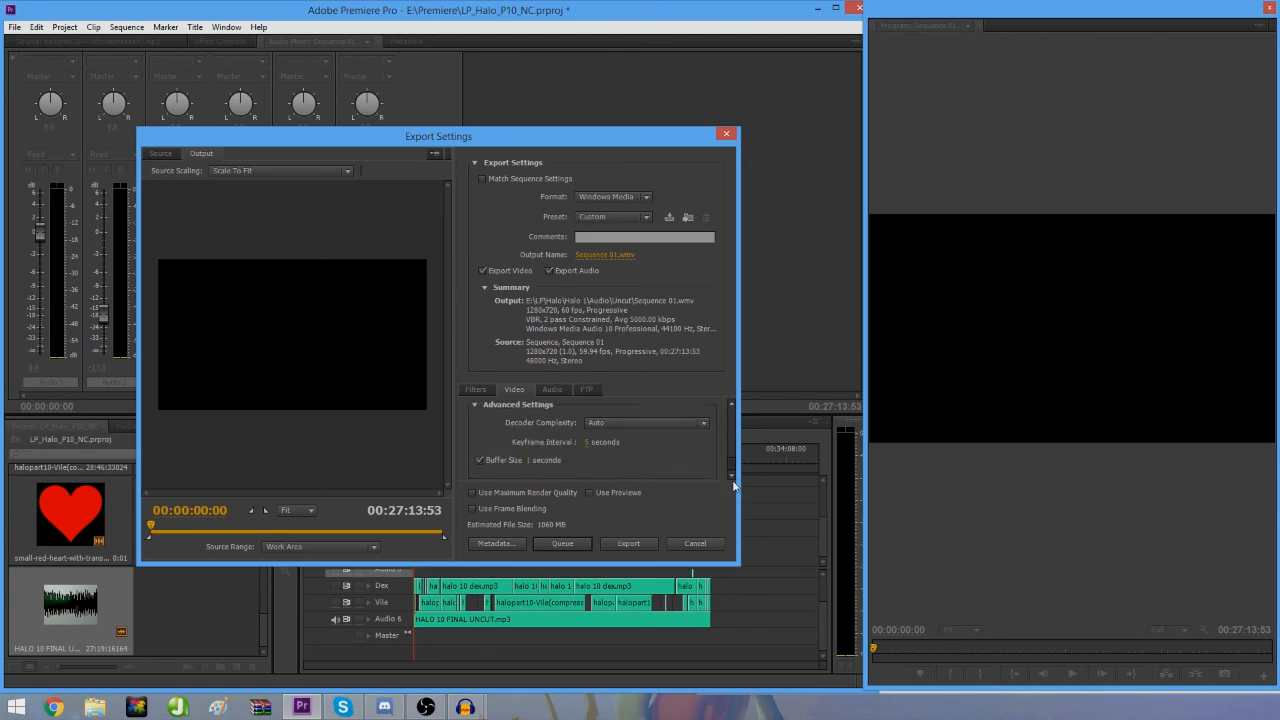
left_click_drag(731, 412, 844, 172)
left_click_drag(603, 139, 669, 85)
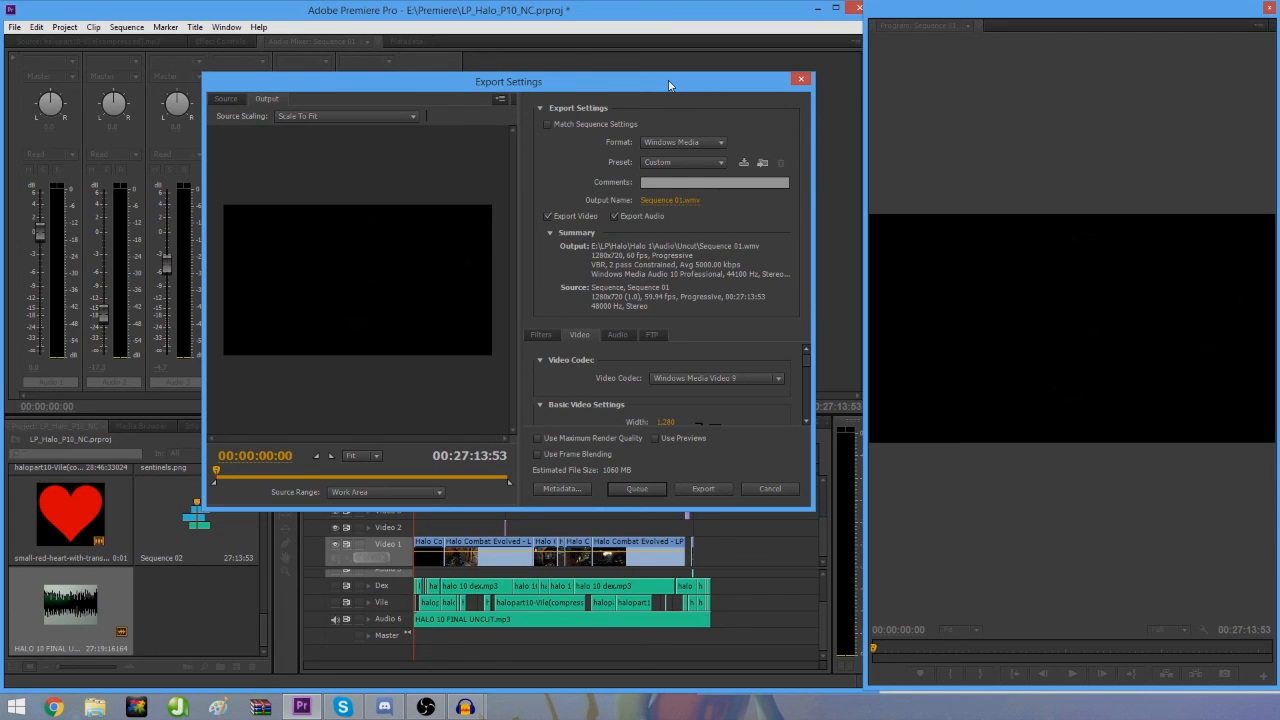
left_click_drag(701, 89, 622, 97)
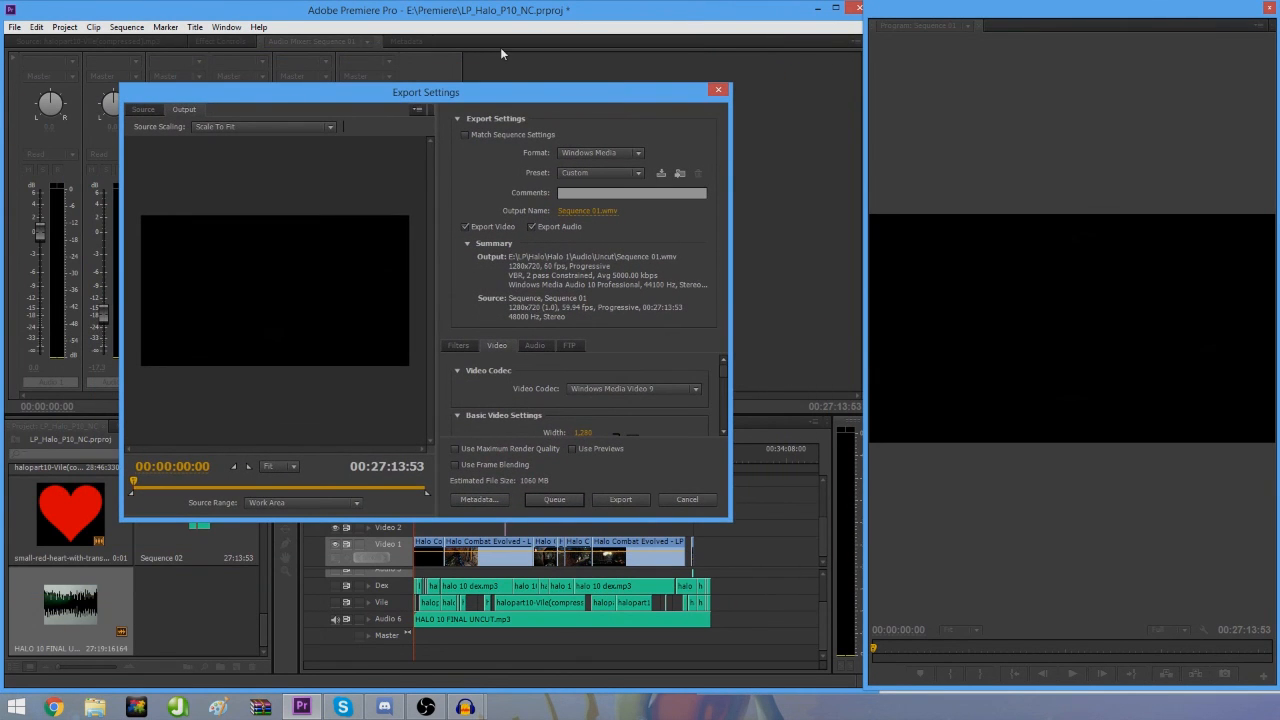
left_click_drag(500, 92, 369, 72)
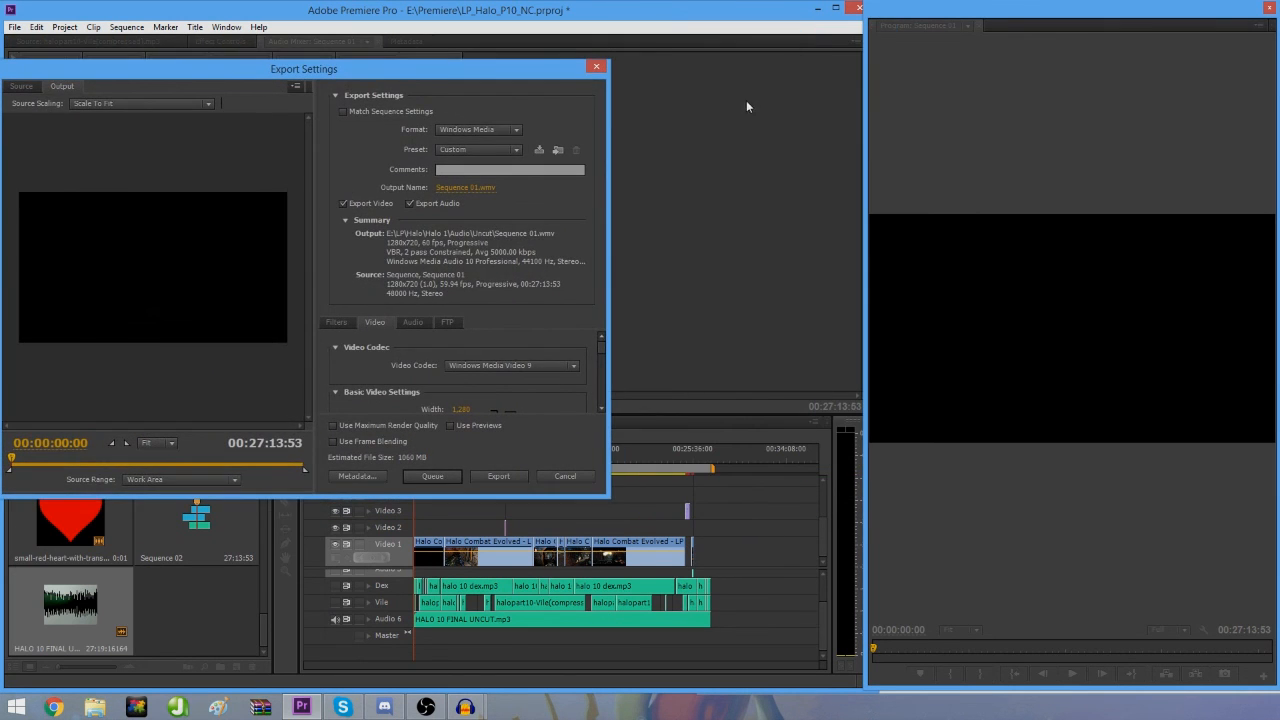
left_click_drag(489, 66, 679, 68)
left_click(788, 66)
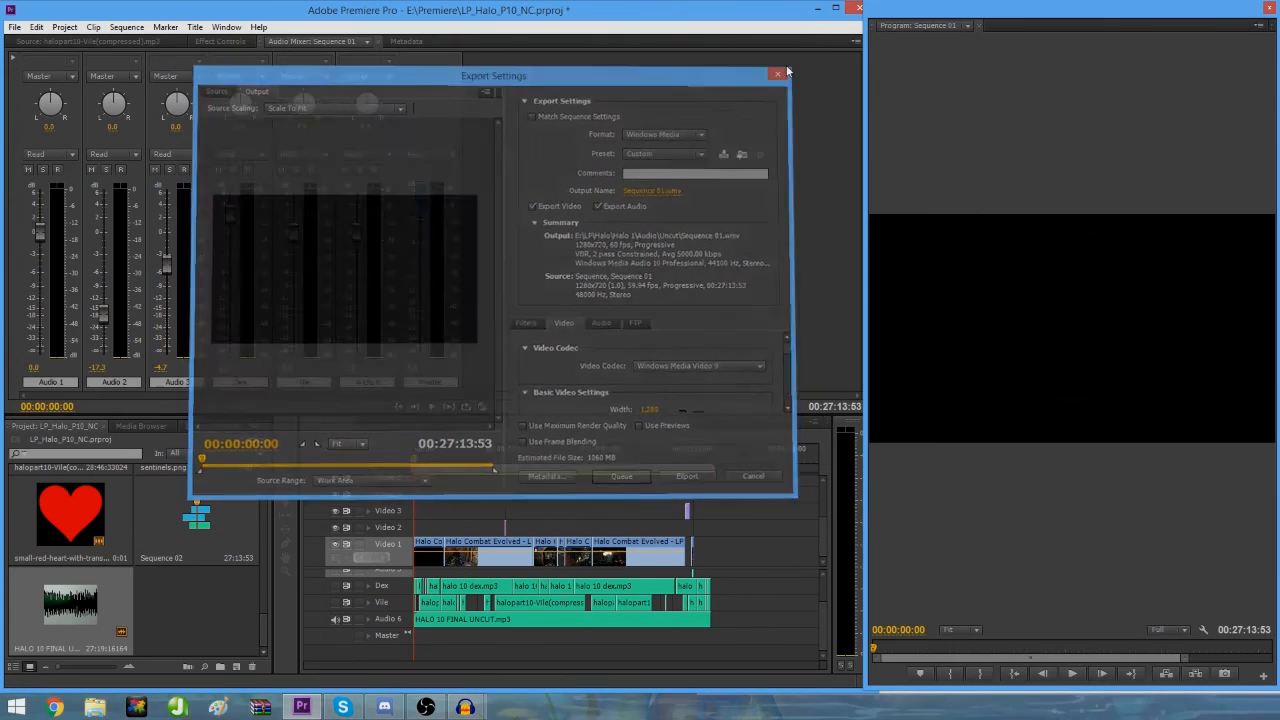